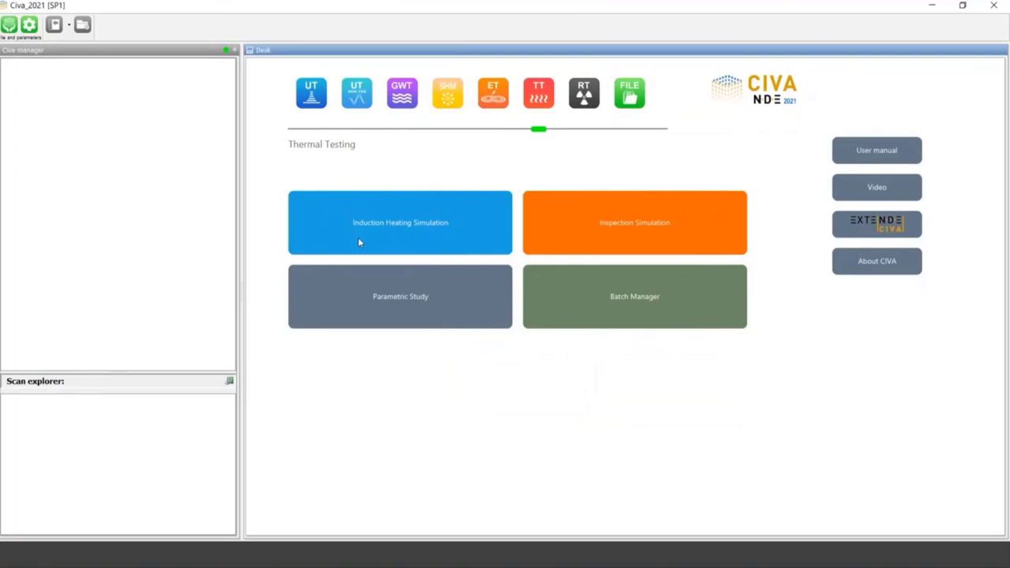
# Create a thermal testing inspection simulation from the default Transmission configuration and open its specimen settings
pyautogui.click(640, 225)
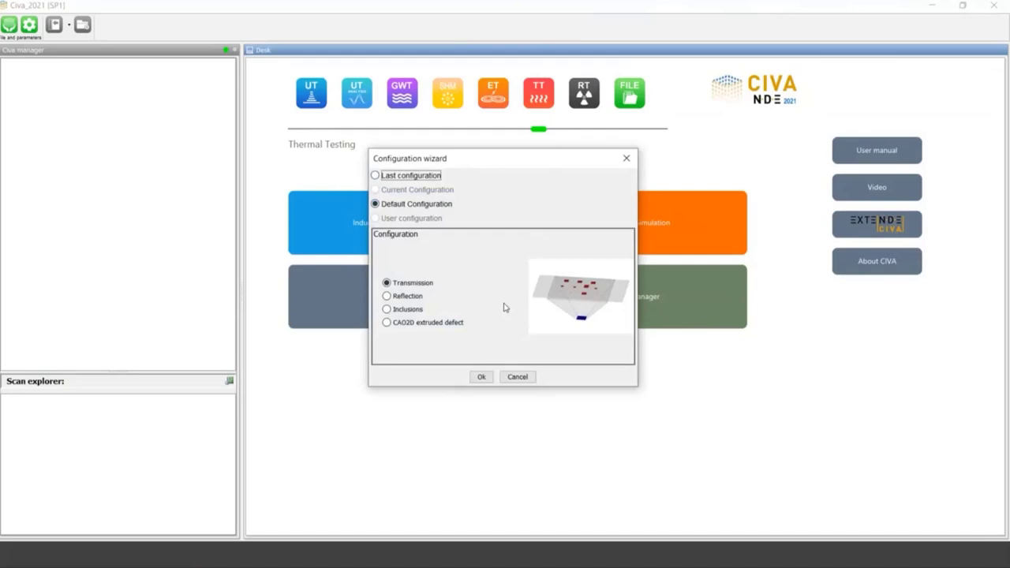
pyautogui.click(483, 377)
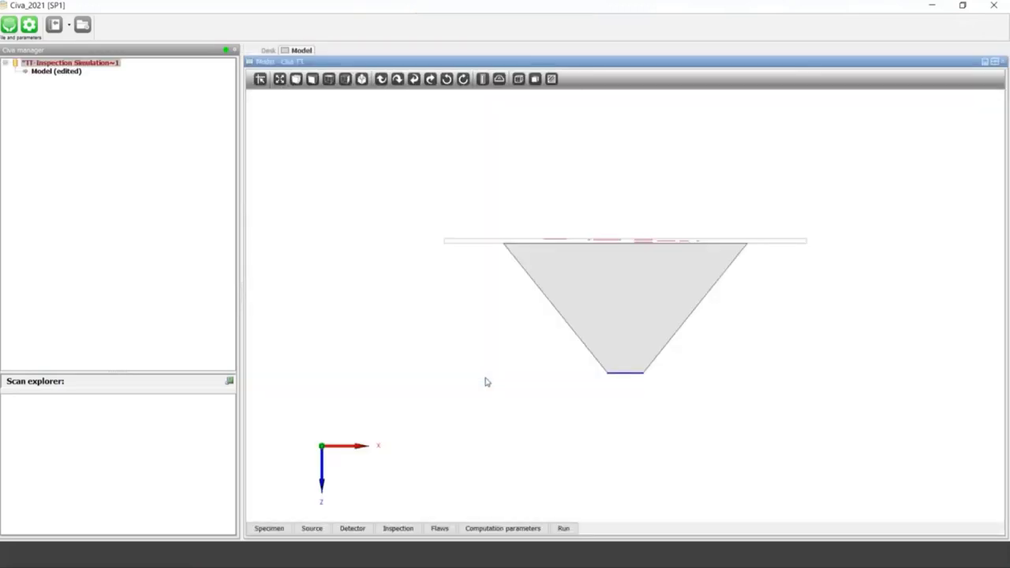
pyautogui.scroll(5, 435, 331)
pyautogui.moveTo(440, 344); pyautogui.dragTo(453, 359)
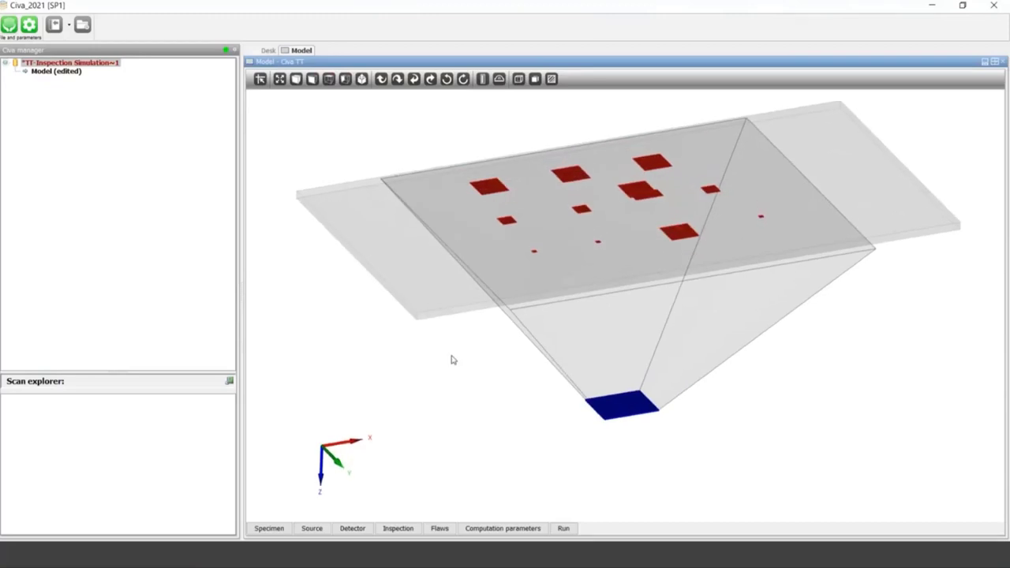
pyautogui.moveTo(403, 353); pyautogui.dragTo(484, 395)
pyautogui.moveTo(483, 348)
pyautogui.mouseDown()
pyautogui.moveTo(476, 334)
pyautogui.moveTo(481, 352)
pyautogui.mouseUp()
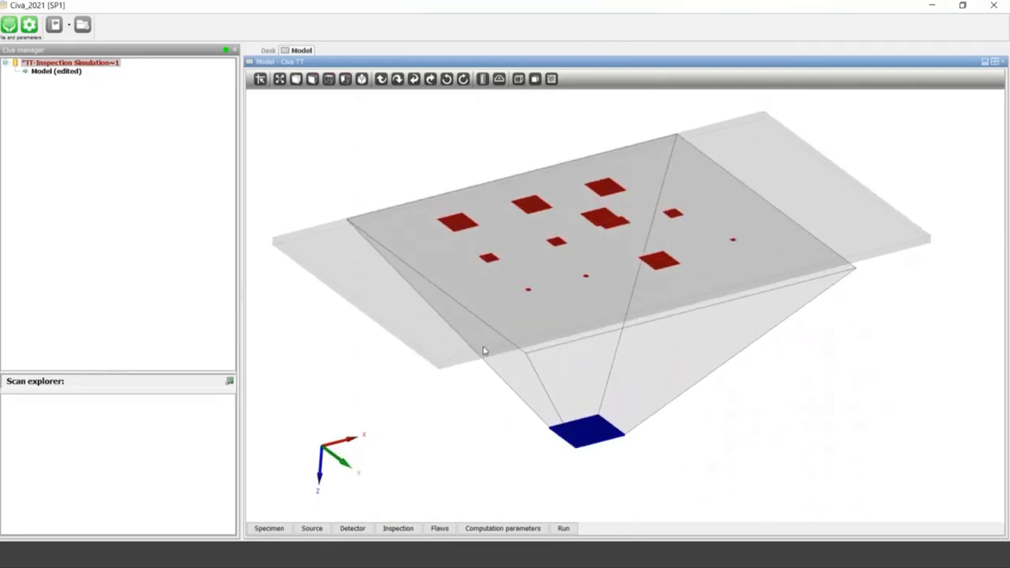
pyautogui.click(265, 528)
pyautogui.click(269, 527)
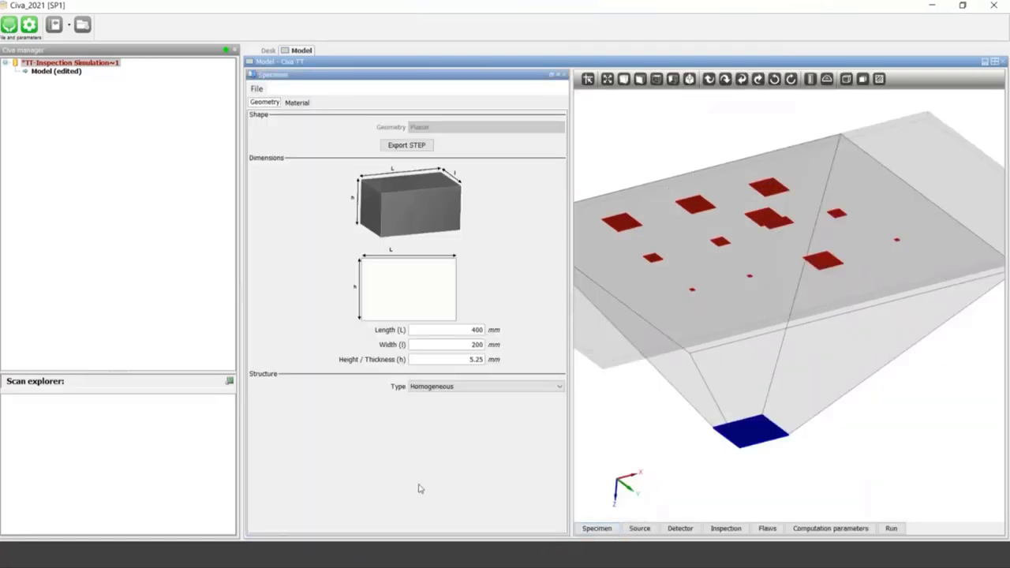
# Try the Multilayers structure type for the specimen and return it to Homogeneous
pyautogui.moveTo(652, 450); pyautogui.dragTo(693, 409)
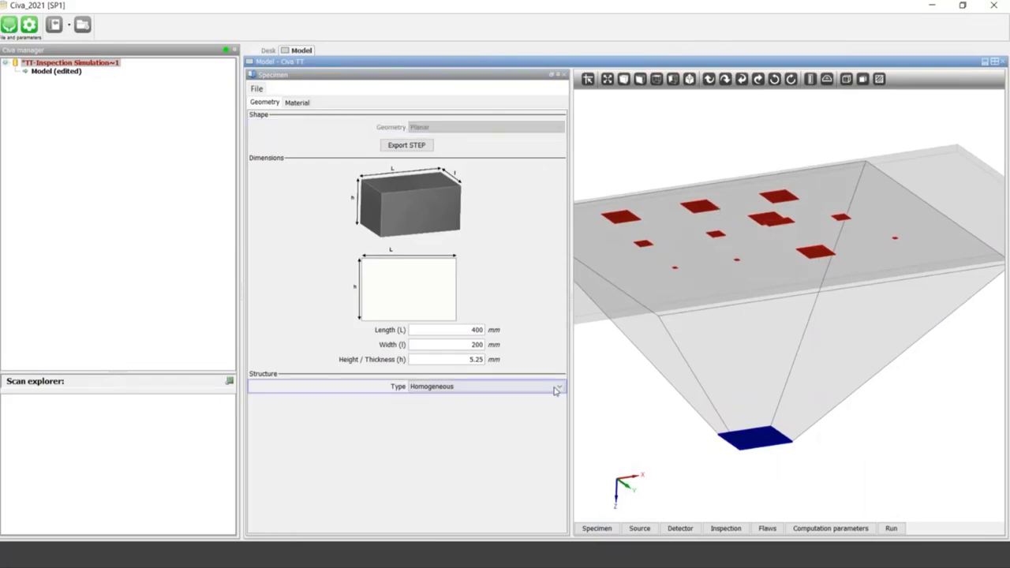
pyautogui.click(485, 386)
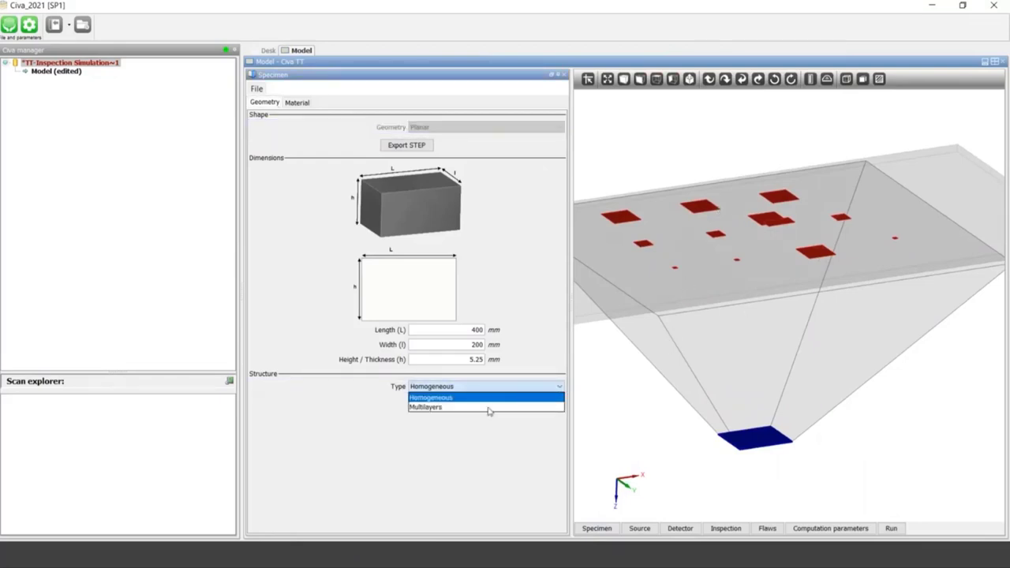
pyautogui.click(487, 408)
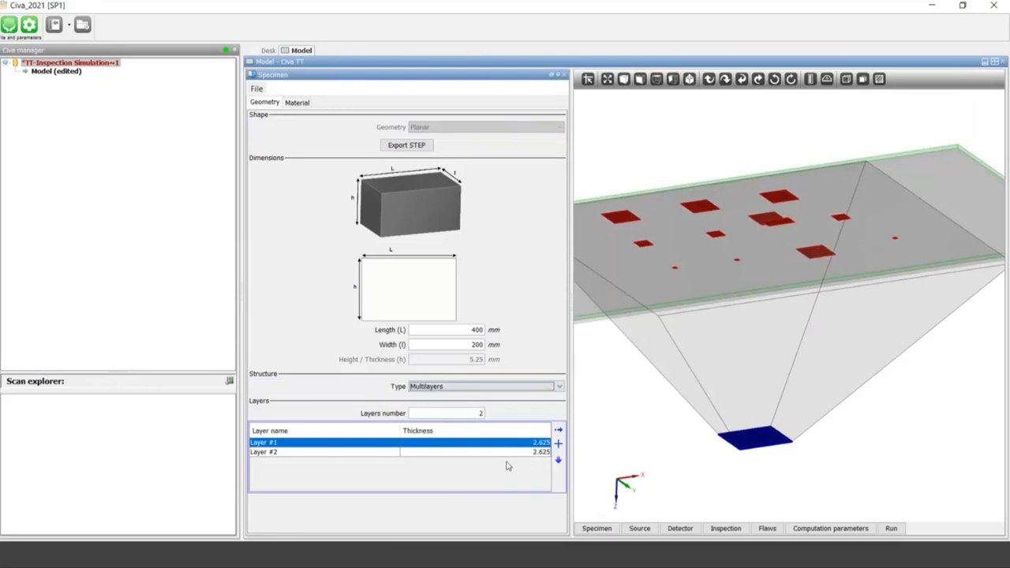
pyautogui.click(448, 386)
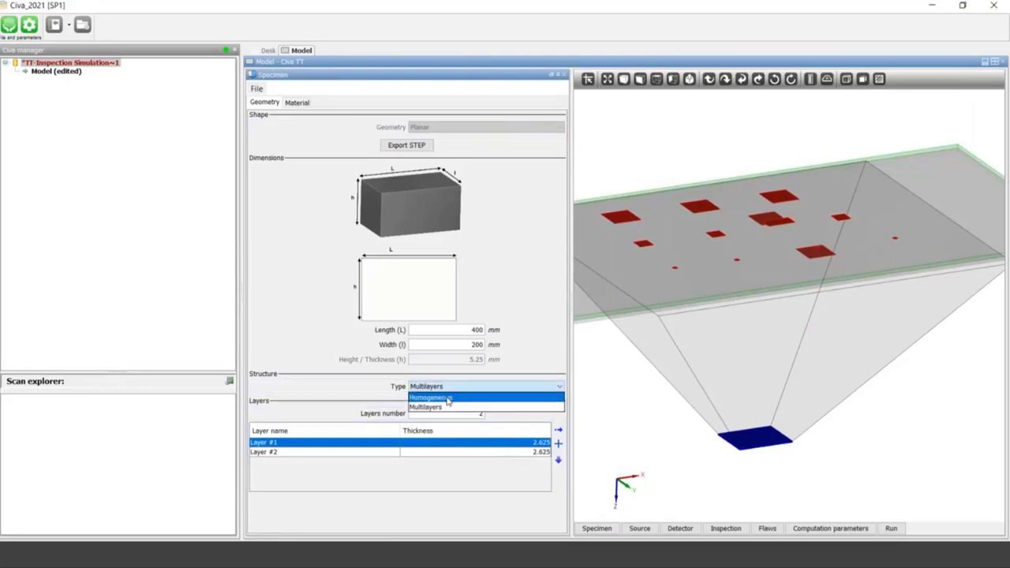
pyautogui.click(447, 397)
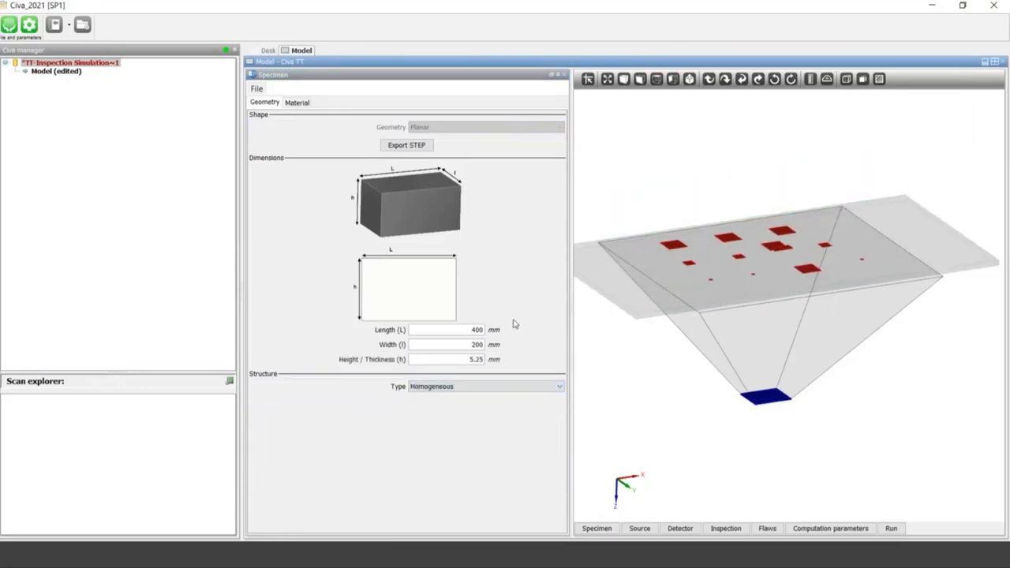
# Set the planar specimen's dimensions to 350 mm length, 300 mm width and 4 mm thickness
pyautogui.doubleClick(476, 330)
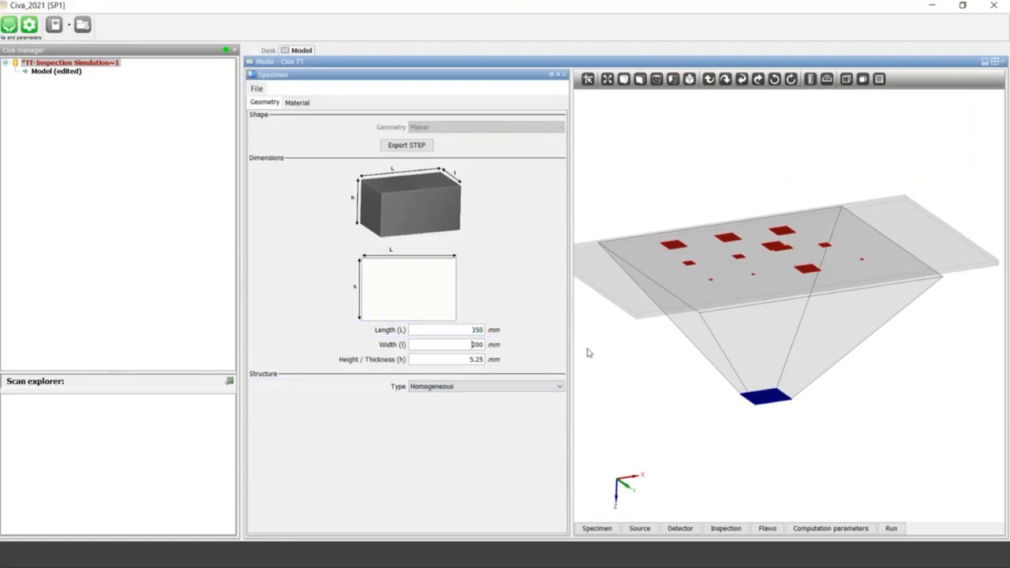
pyautogui.press('Delete')
pyautogui.write('3')
pyautogui.press('Tab')
pyautogui.write('4')
pyautogui.press('Tab')
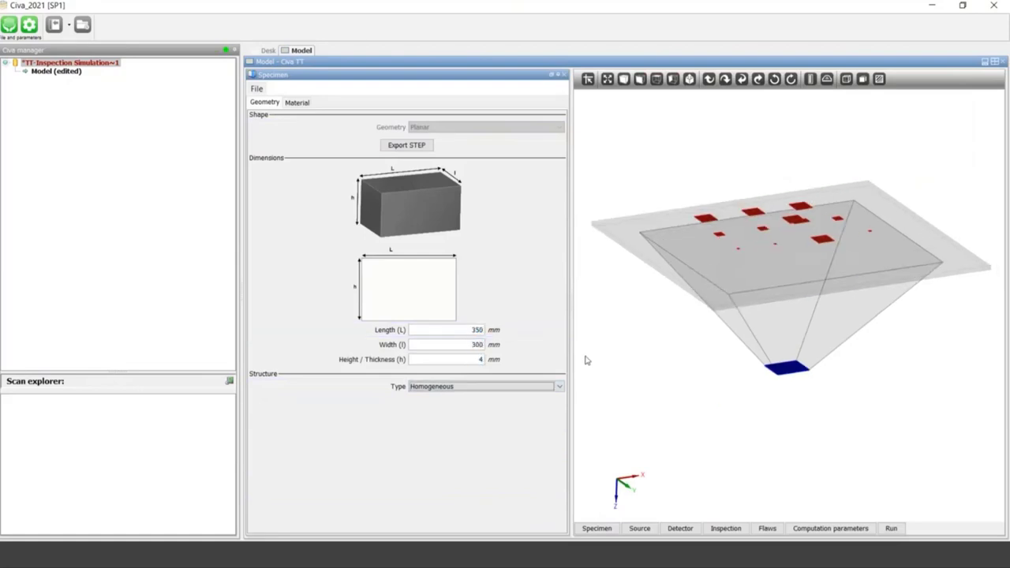
pyautogui.moveTo(638, 329); pyautogui.dragTo(640, 351)
# Examine the specimen material's thermal conductivity and heat capacity, and view the plate and its flaws from the front and at an angle
pyautogui.click(297, 103)
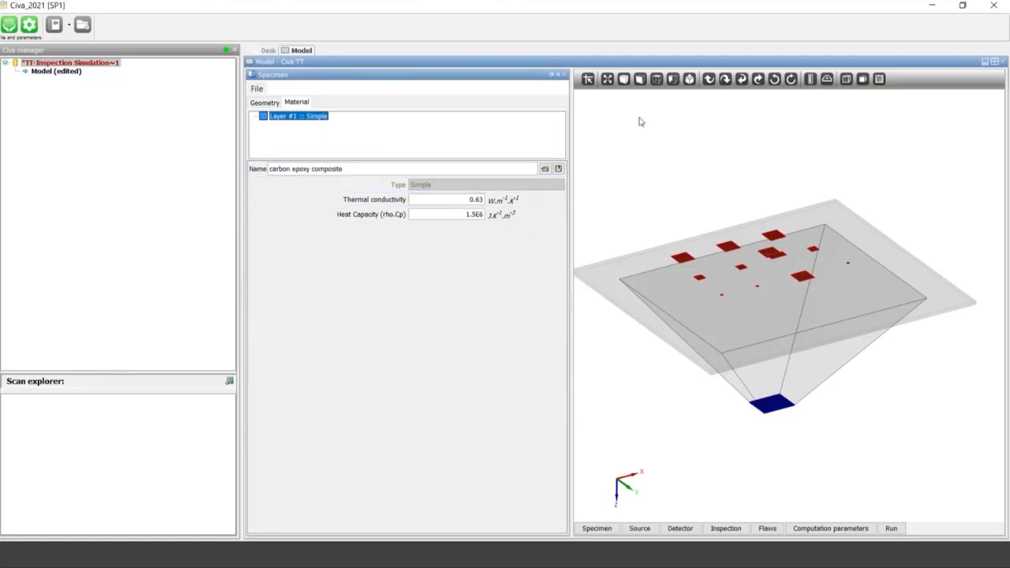
pyautogui.click(640, 79)
pyautogui.scroll(5, 706, 190)
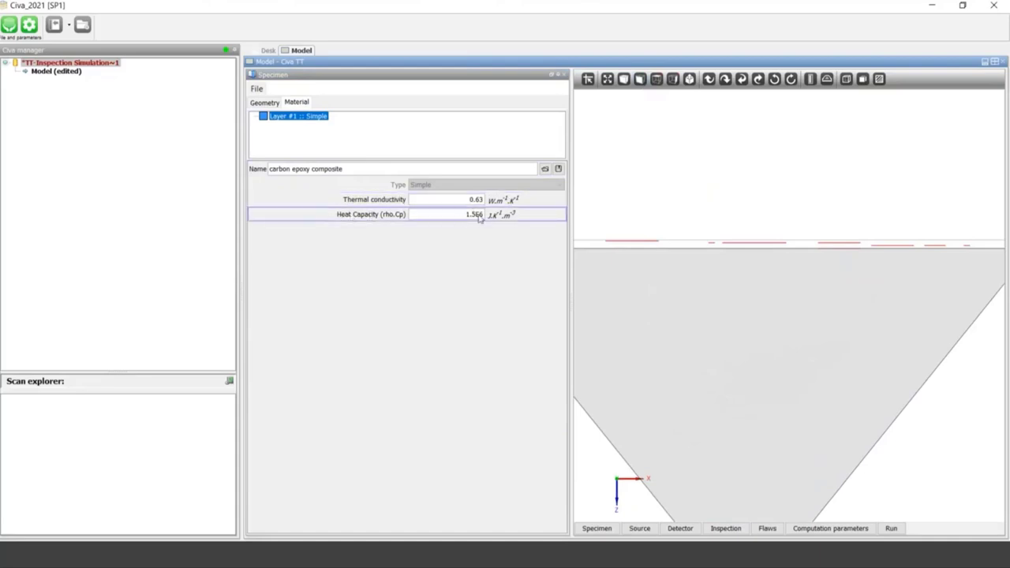
pyautogui.moveTo(642, 273); pyautogui.dragTo(658, 281)
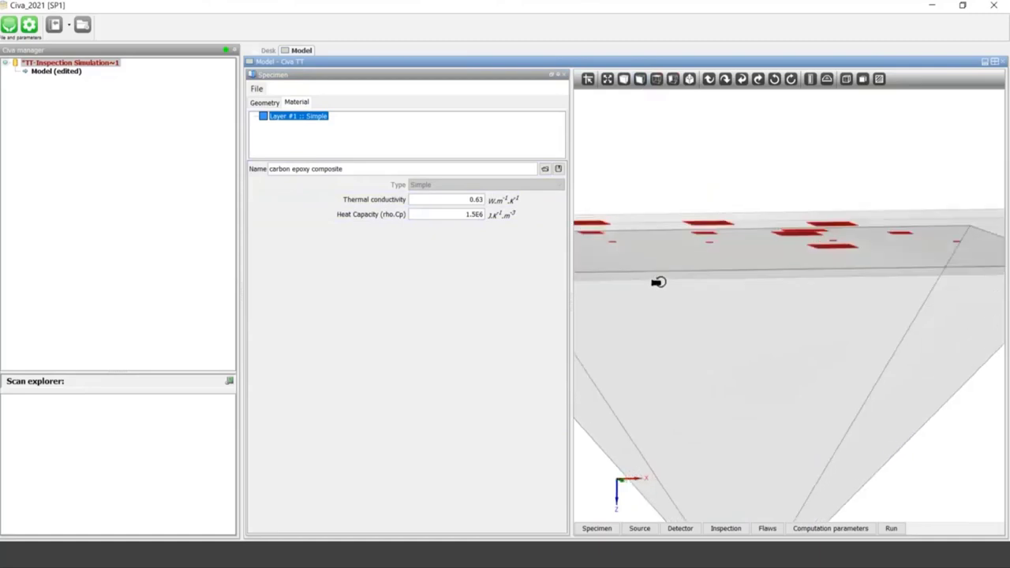
pyautogui.moveTo(677, 319); pyautogui.dragTo(666, 381)
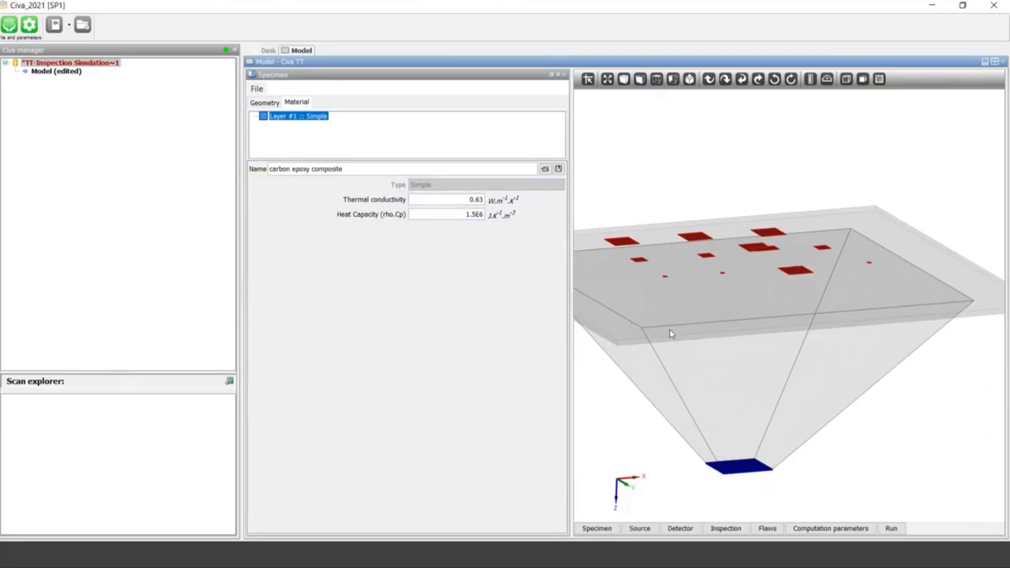
pyautogui.moveTo(461, 200); pyautogui.dragTo(482, 203)
pyautogui.click(466, 216)
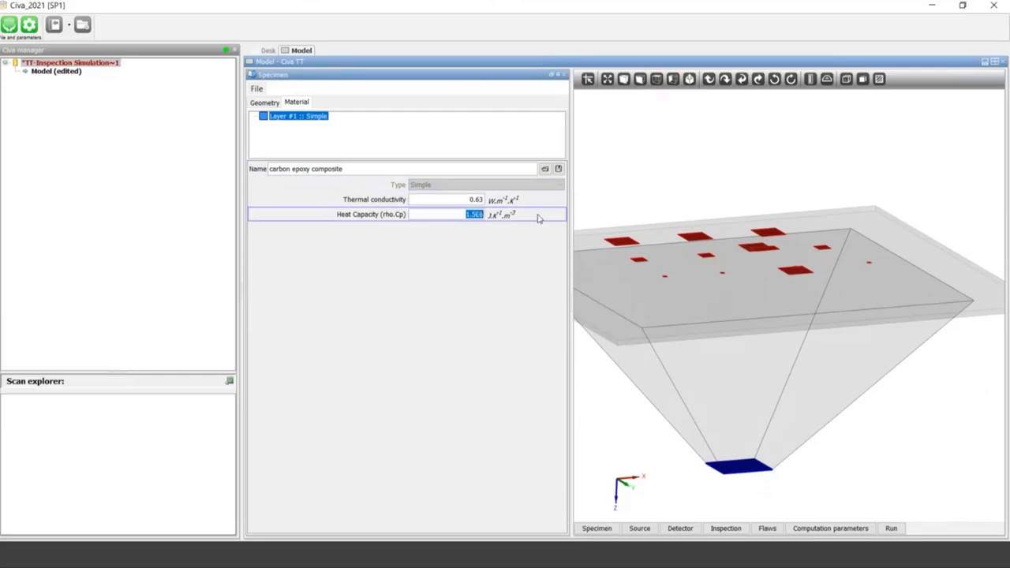
# Review the material files available for loading without choosing one, and close the specimen settings
pyautogui.click(545, 170)
pyautogui.click(545, 169)
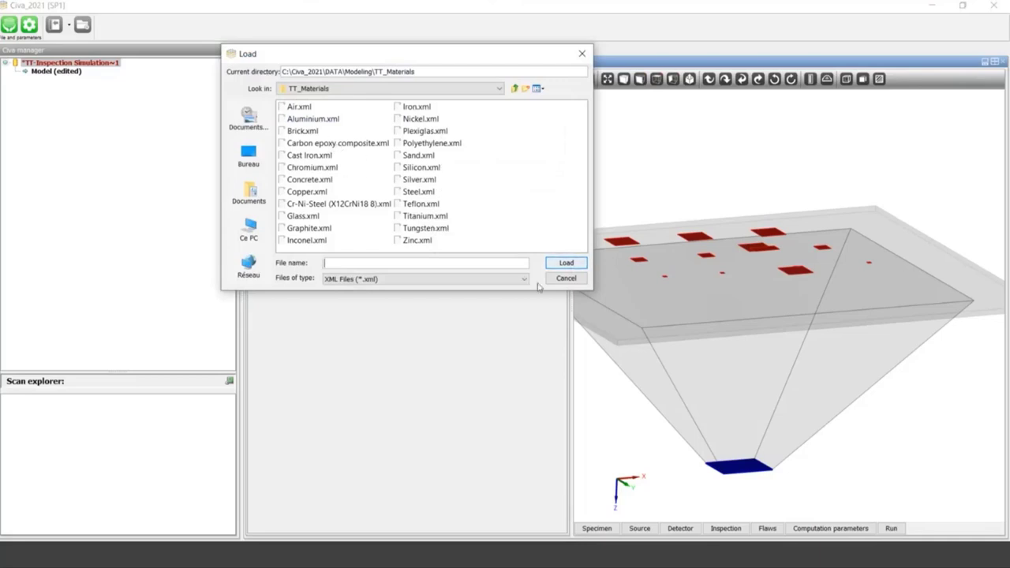
pyautogui.click(568, 276)
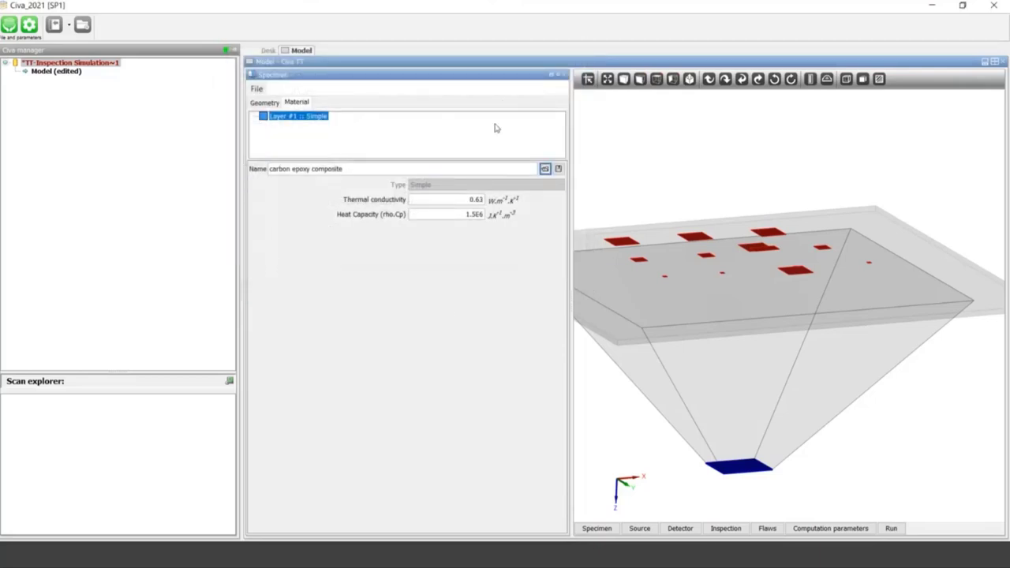
pyautogui.click(552, 76)
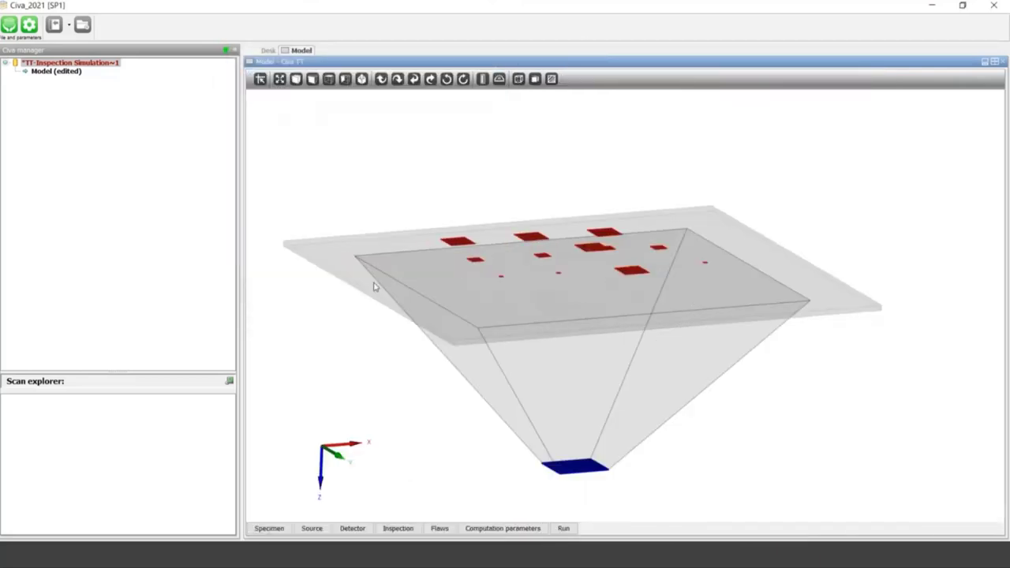
# Open the source settings and examine the inspection geometry of plate, flaws and detector from several angles
pyautogui.click(312, 527)
pyautogui.moveTo(724, 368)
pyautogui.mouseDown()
pyautogui.moveTo(728, 387)
pyautogui.moveTo(718, 369)
pyautogui.moveTo(728, 371)
pyautogui.mouseUp()
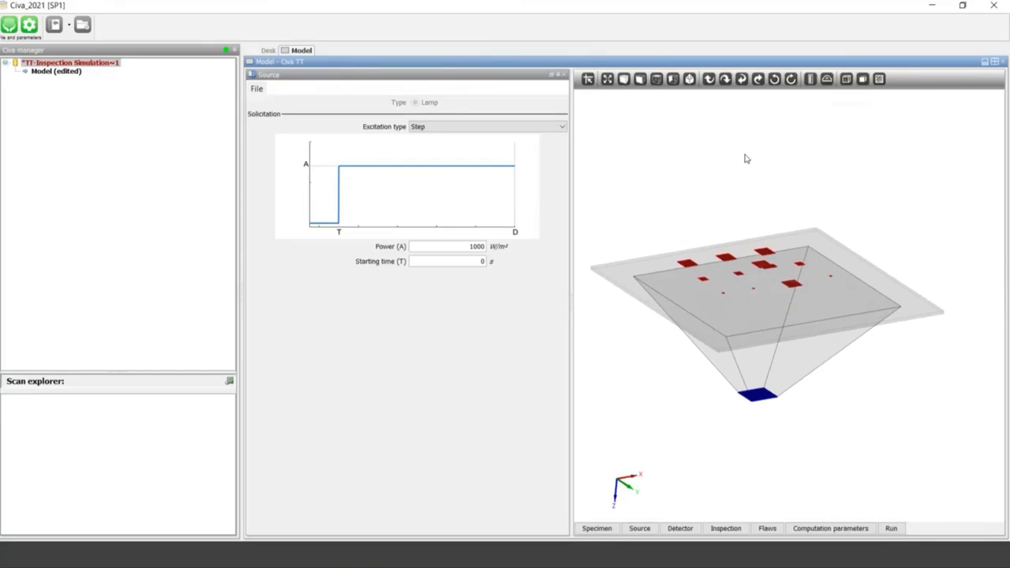
pyautogui.moveTo(745, 158); pyautogui.dragTo(743, 150)
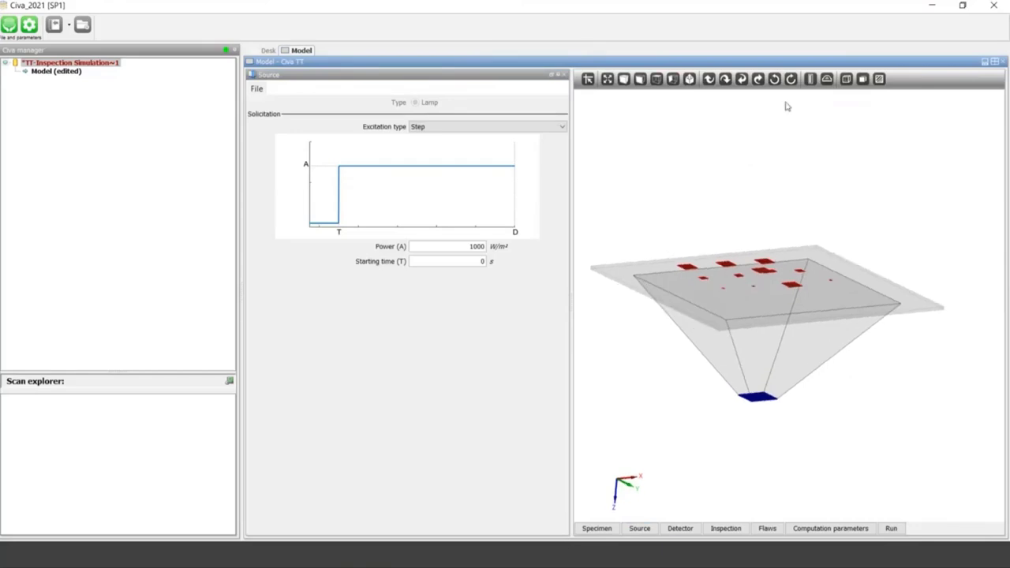
pyautogui.moveTo(761, 200); pyautogui.dragTo(716, 233, button='middle')
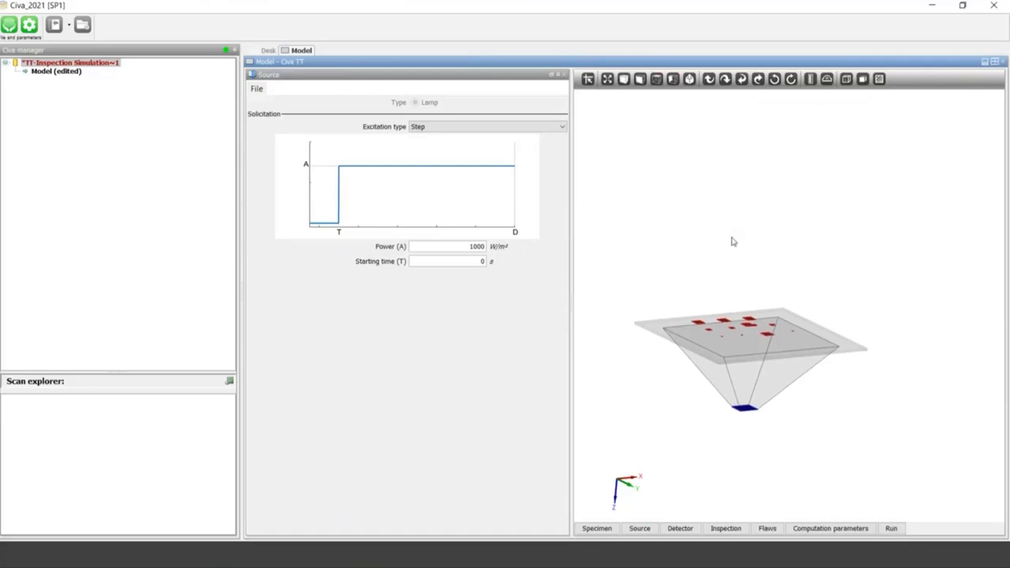
pyautogui.scroll(5, 730, 250)
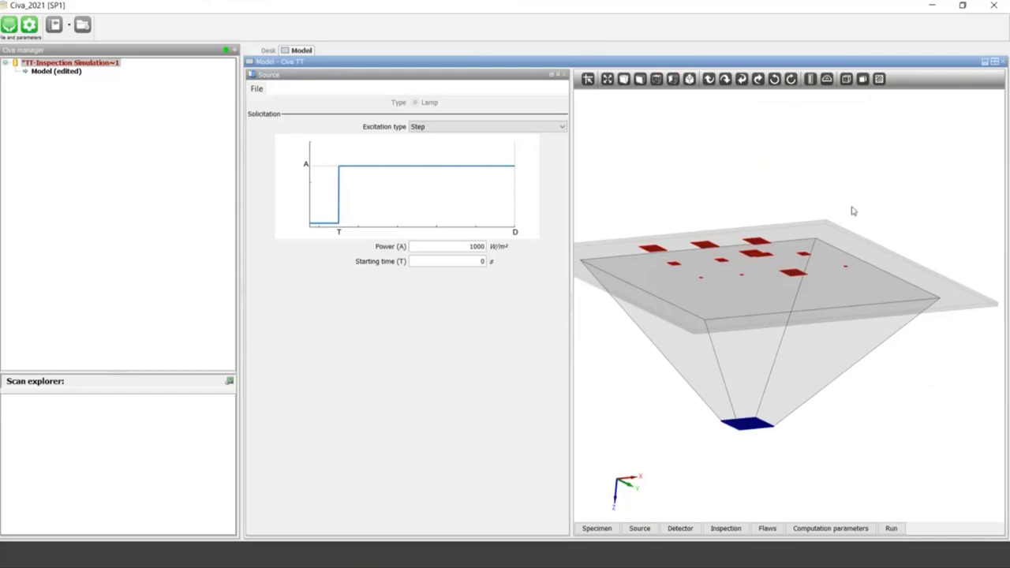
pyautogui.moveTo(701, 291); pyautogui.dragTo(704, 304)
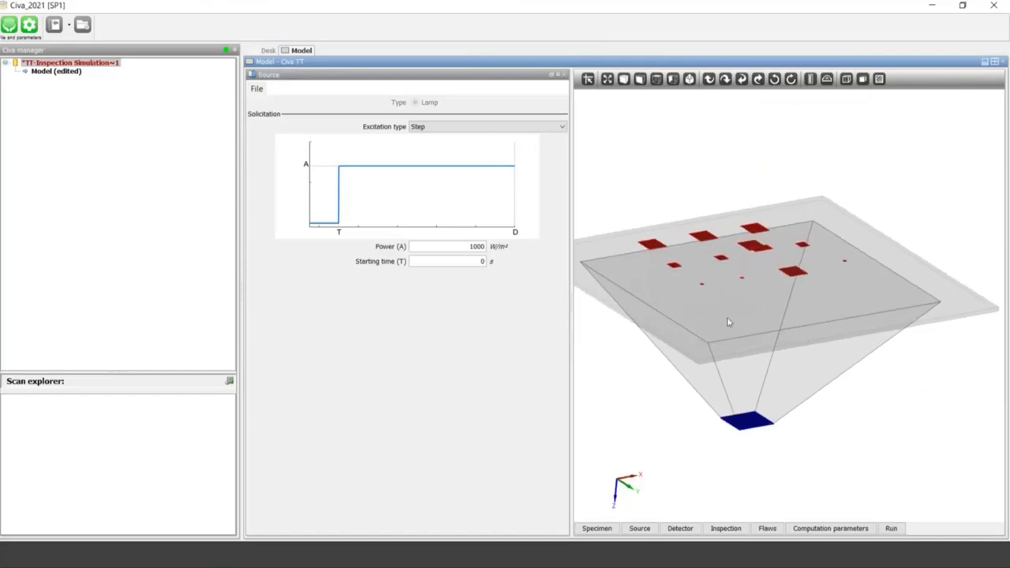
pyautogui.moveTo(737, 255); pyautogui.dragTo(734, 248)
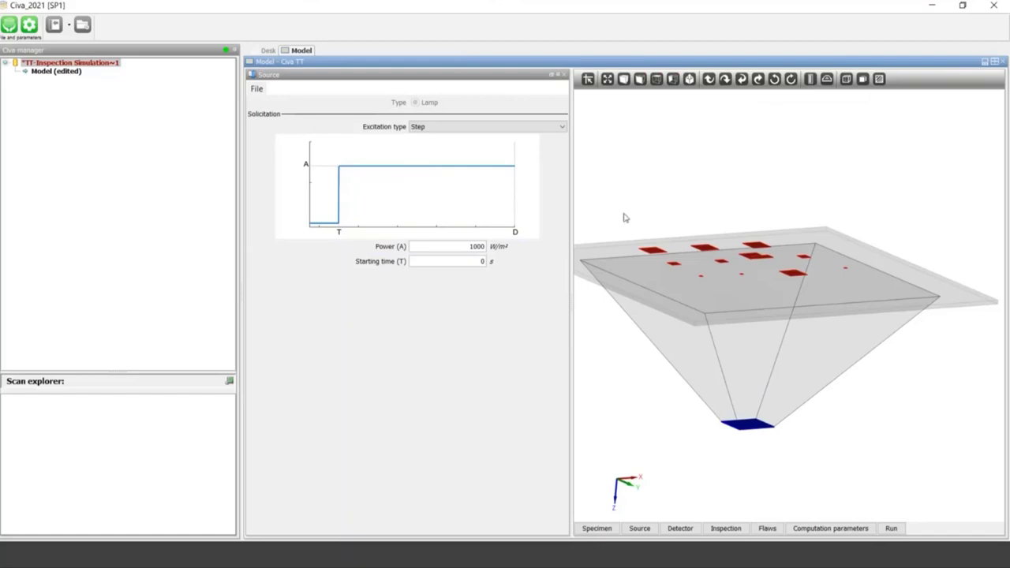
pyautogui.moveTo(624, 218); pyautogui.dragTo(623, 227)
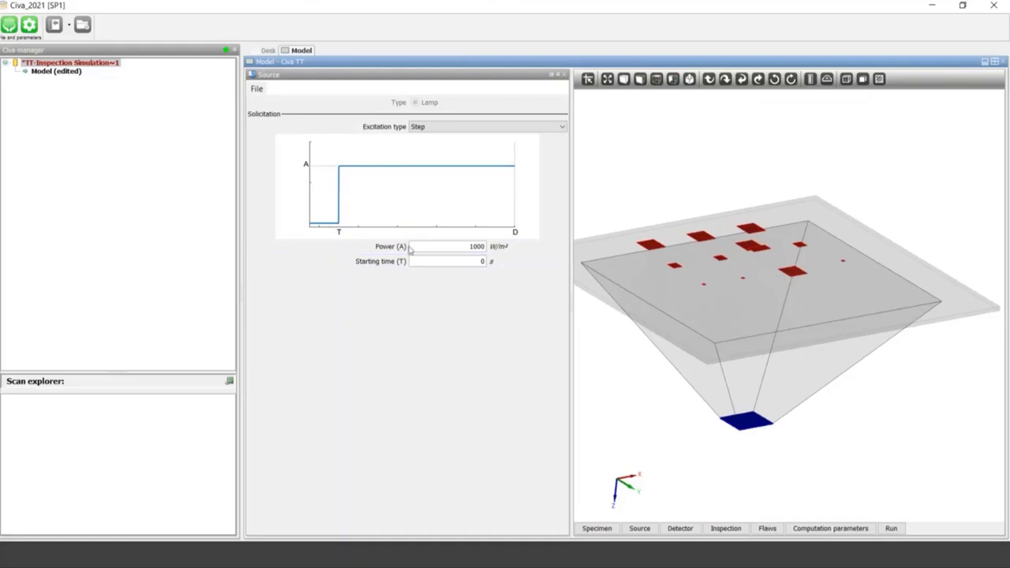
# Try the Crenel and Sinusoidal excitation types for the lamp source
pyautogui.click(417, 127)
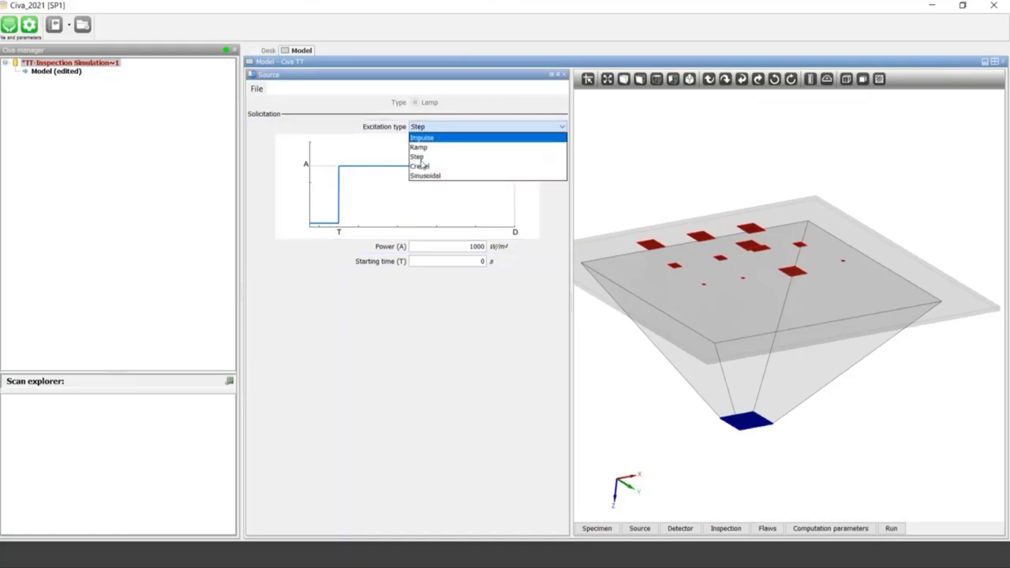
pyautogui.click(418, 166)
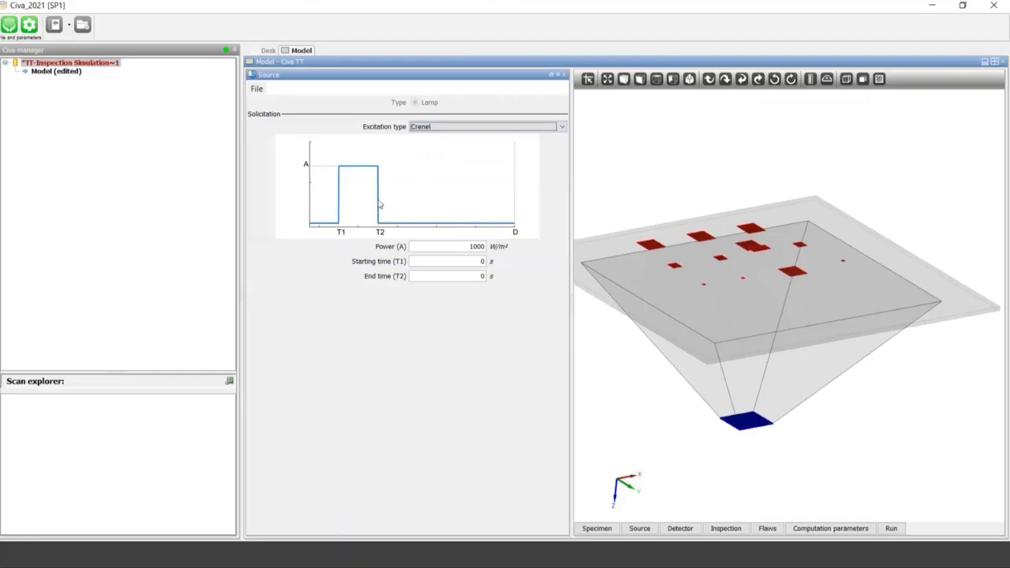
pyautogui.click(431, 128)
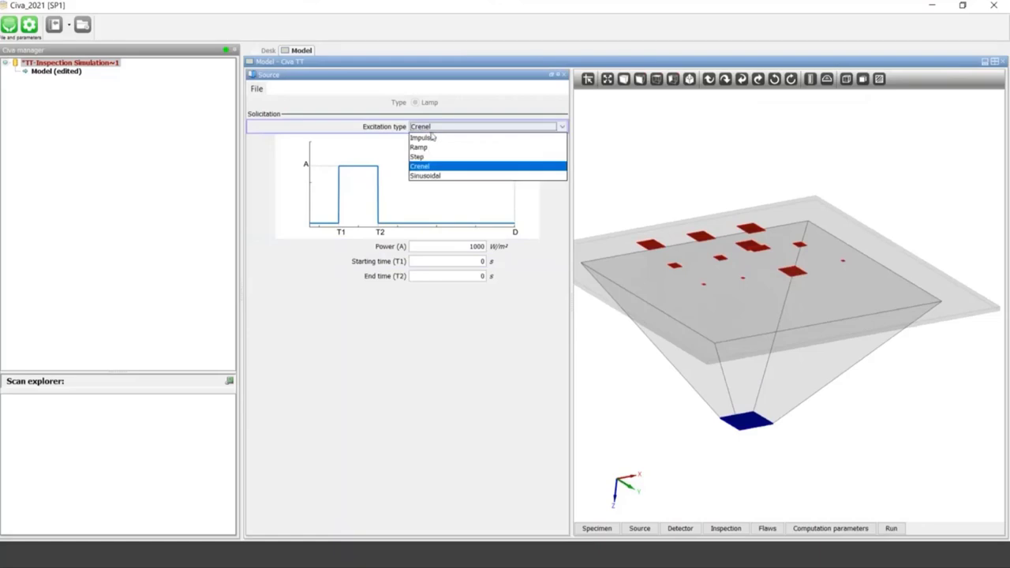
pyautogui.click(426, 175)
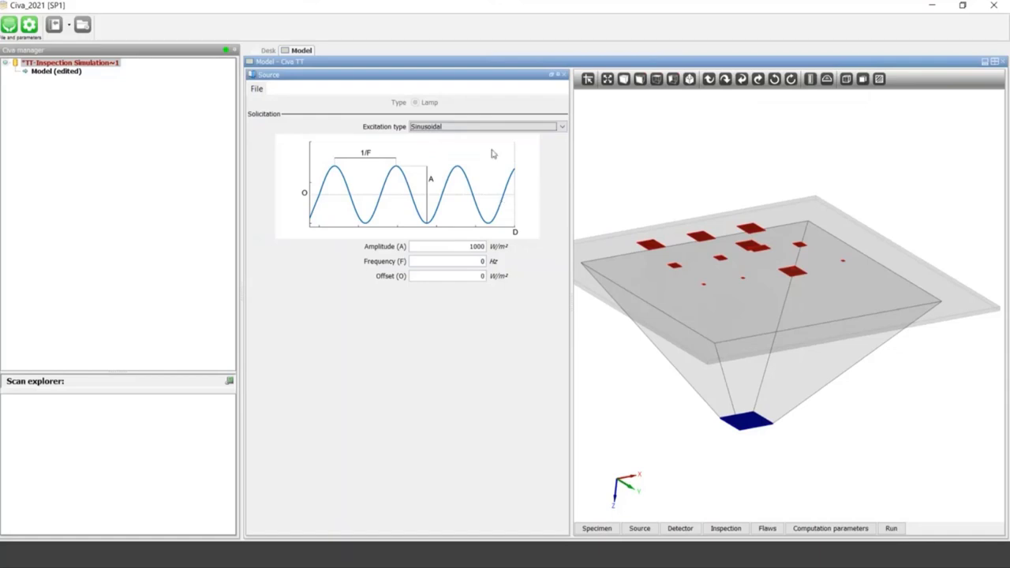
# Set the lamp source to Impulse excitation with an energy of 6000 J/m² and close the source settings
pyautogui.click(465, 128)
pyautogui.click(457, 138)
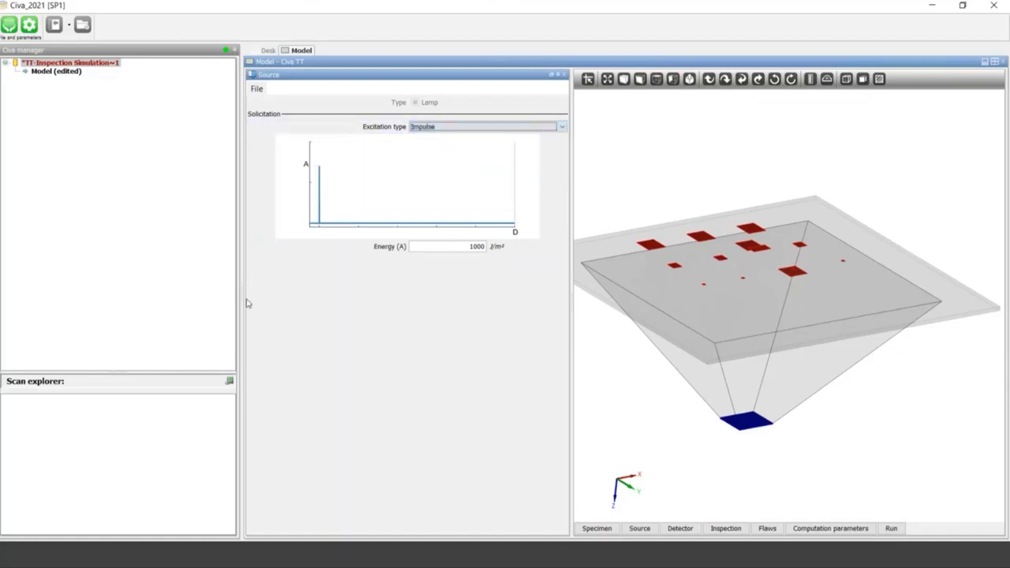
pyautogui.doubleClick(452, 247)
pyautogui.write('600')
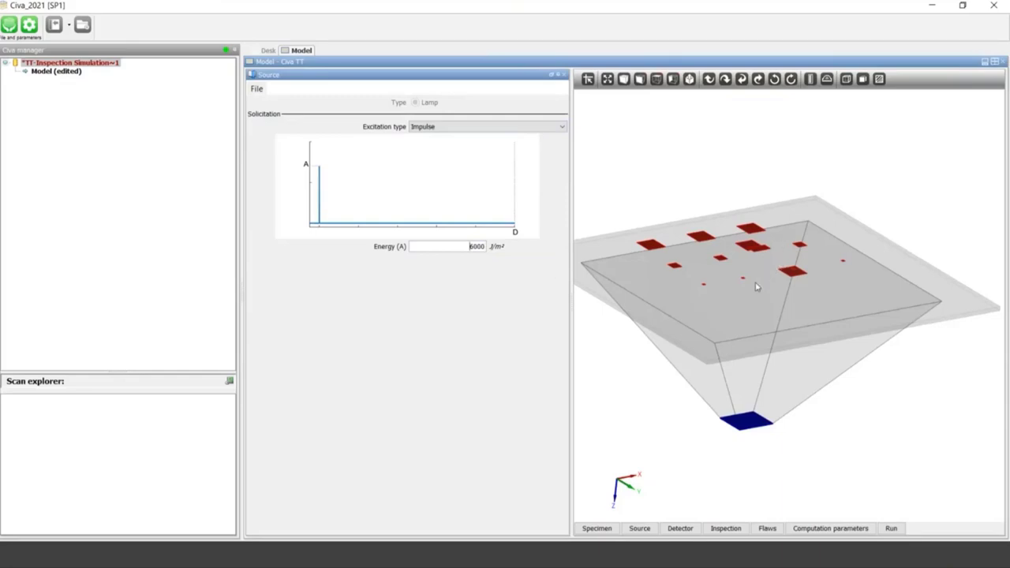
pyautogui.click(565, 75)
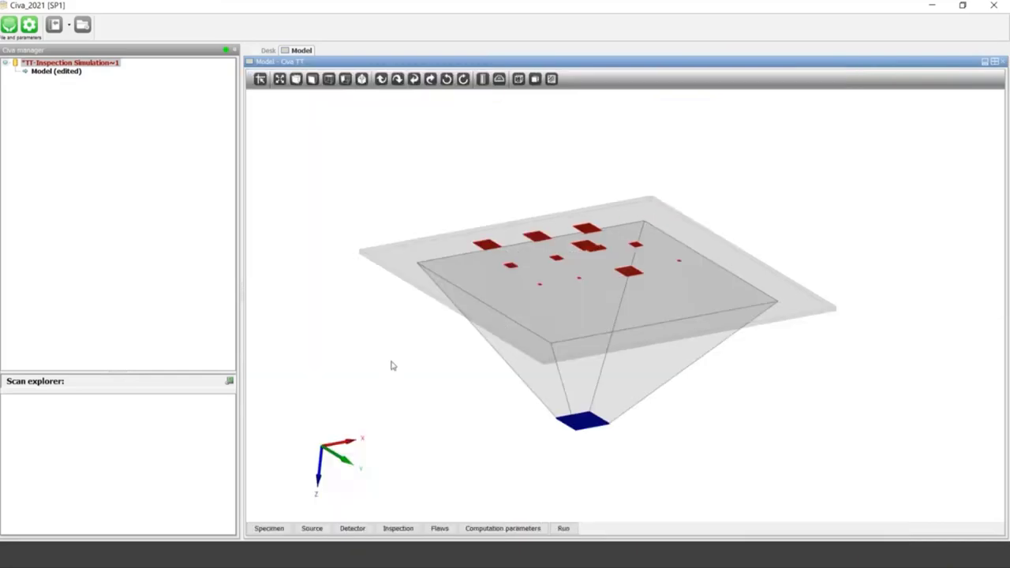
# Open the detector settings and examine the detector and its field of view on the plate up close
pyautogui.click(353, 528)
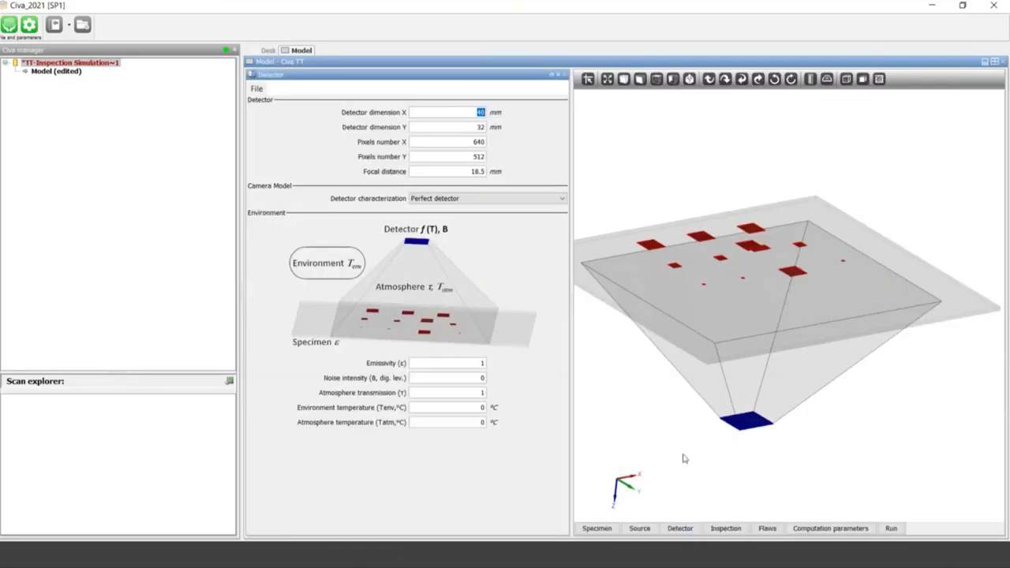
pyautogui.moveTo(689, 445); pyautogui.dragTo(699, 375, button='middle')
pyautogui.scroll(2, 699, 375)
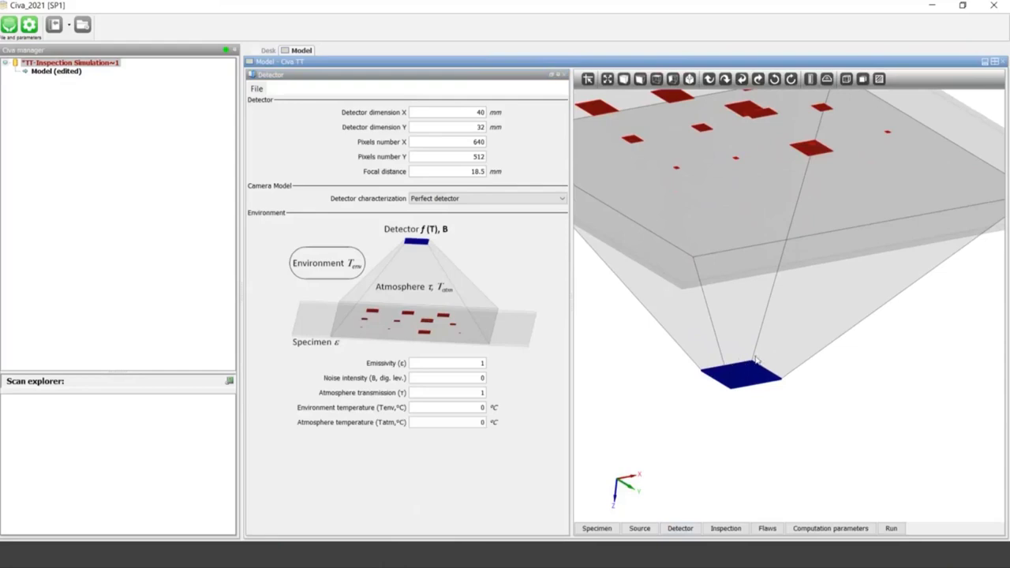
pyautogui.moveTo(761, 379); pyautogui.dragTo(750, 348)
pyautogui.moveTo(750, 348); pyautogui.dragTo(751, 378, button='middle')
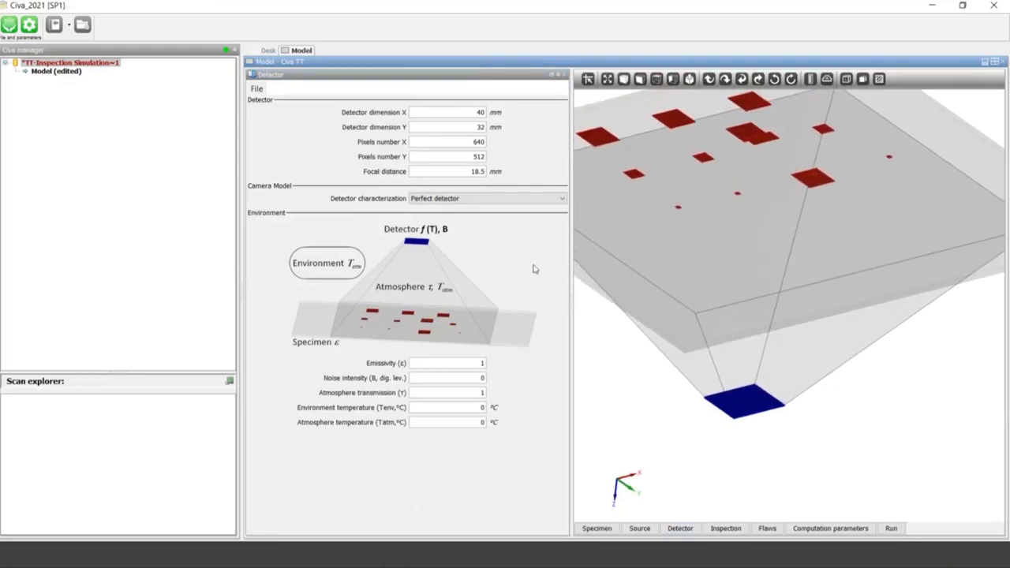
# Try a detector X dimension of 48 mm and restore it to 40 mm
pyautogui.doubleClick(479, 112)
pyautogui.write('48')
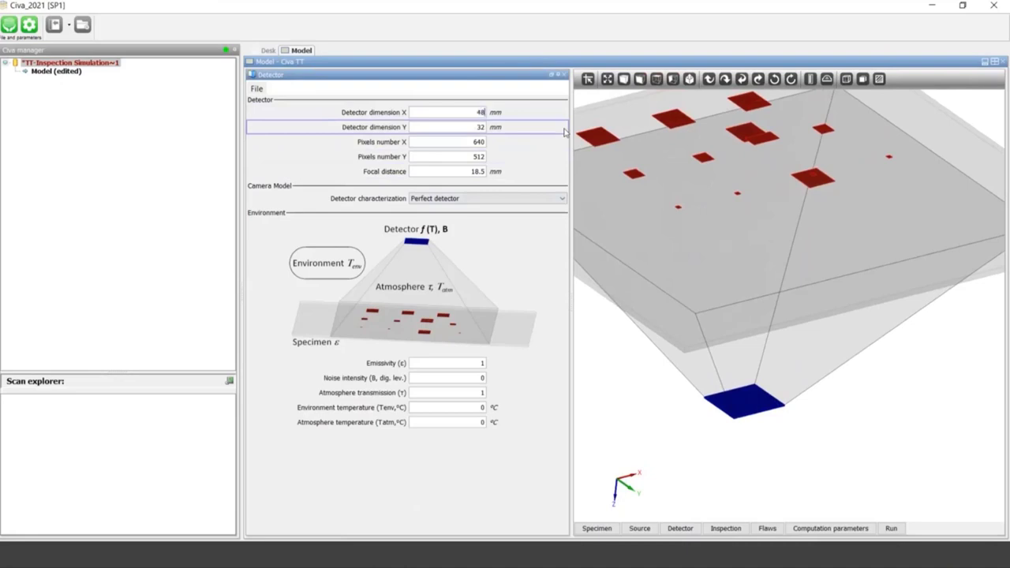
pyautogui.press('Tab')
pyautogui.hotkey('shift', 'Tab')
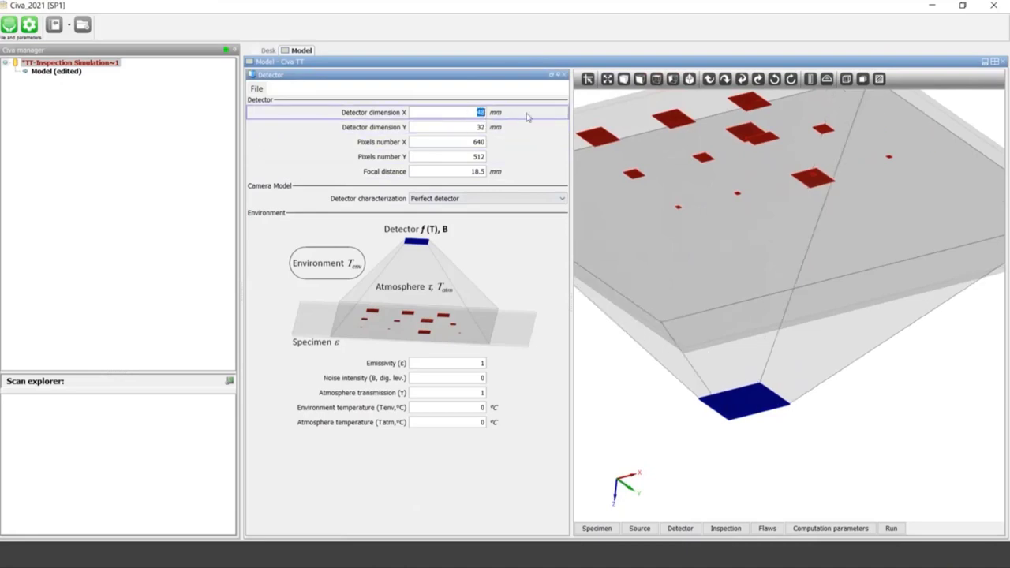
pyautogui.write('40')
pyautogui.press('Tab')
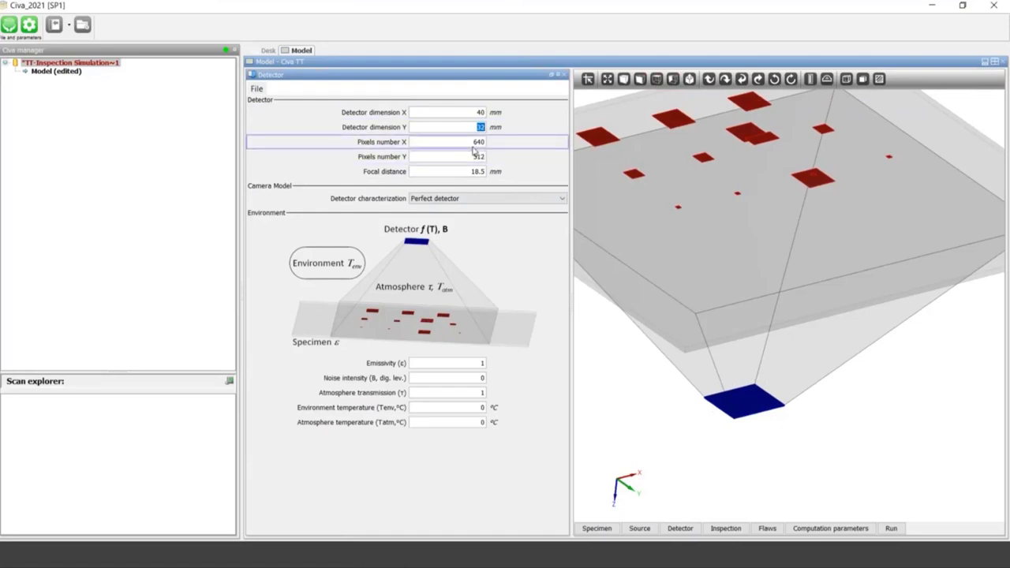
pyautogui.press('Tab')
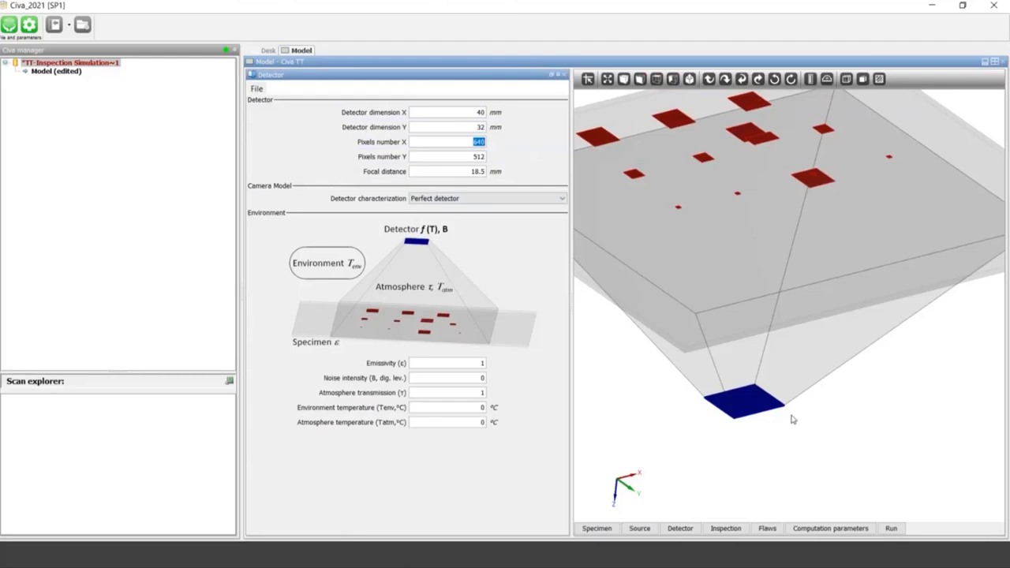
# Set the detector's focal distance to 13 mm and check how its field of view covers the plate
pyautogui.click(461, 175)
pyautogui.moveTo(689, 285); pyautogui.dragTo(674, 256)
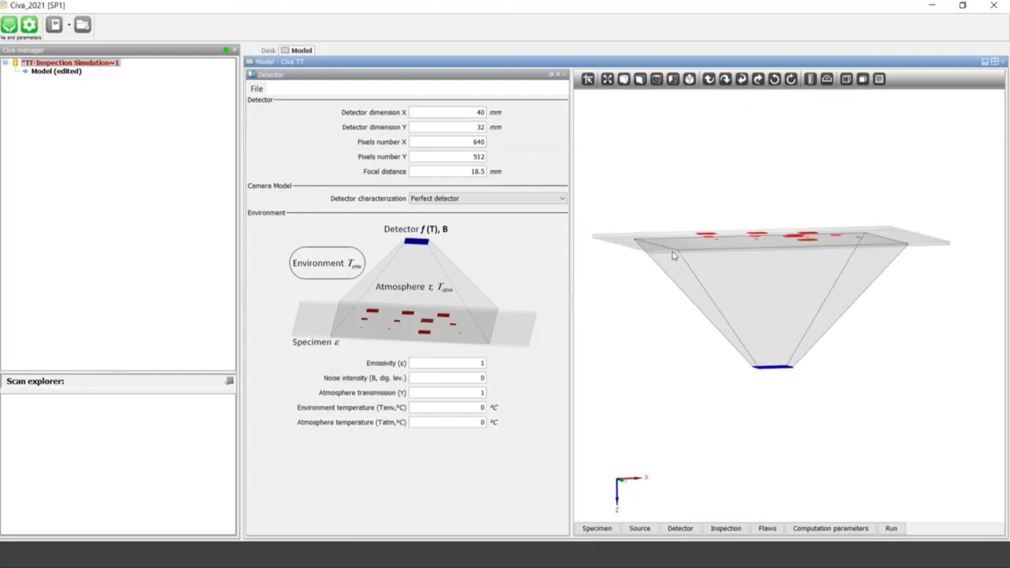
pyautogui.click(469, 173)
pyautogui.write('13')
pyautogui.press('Return')
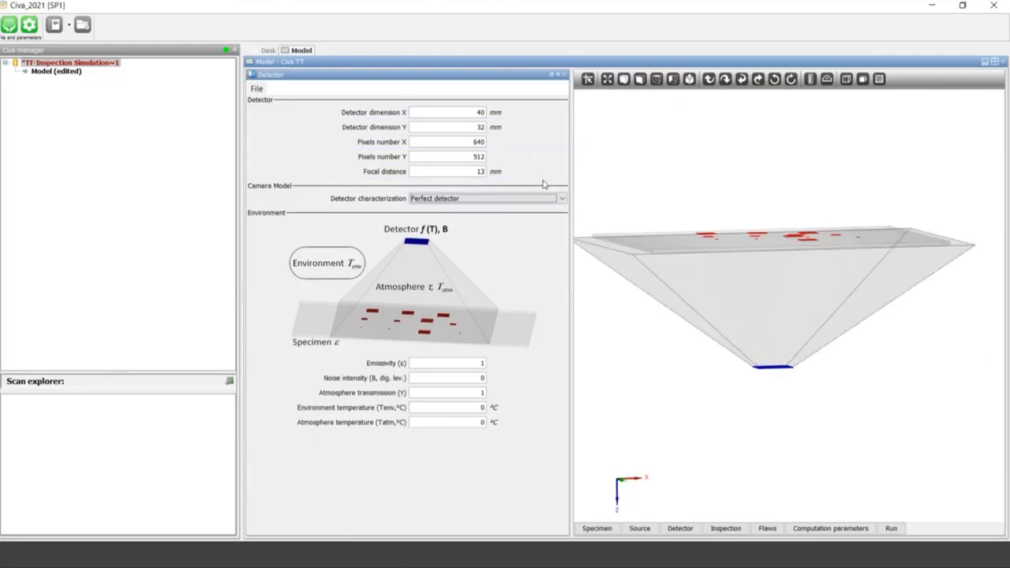
pyautogui.moveTo(658, 229); pyautogui.dragTo(679, 332)
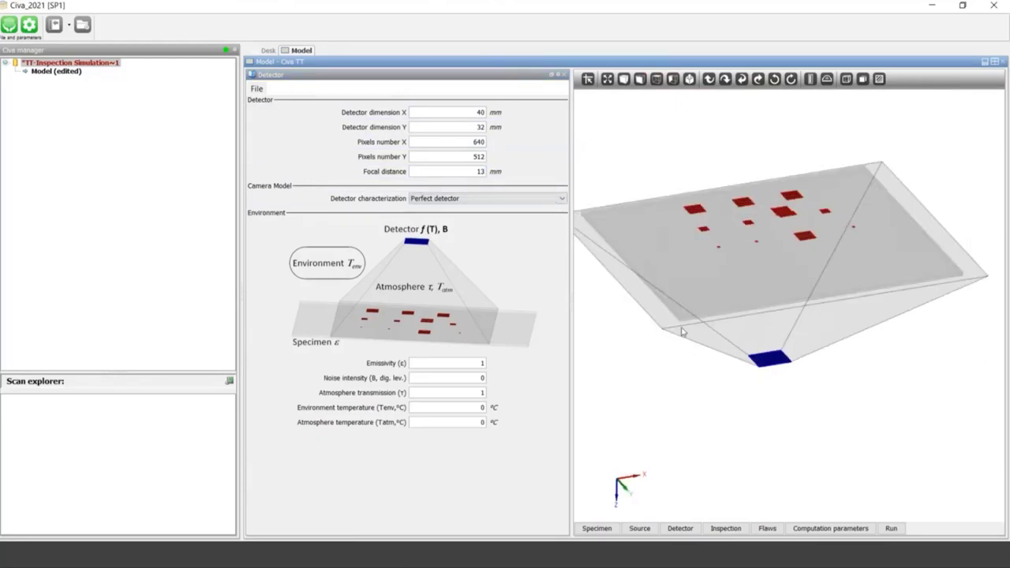
pyautogui.moveTo(747, 333); pyautogui.dragTo(721, 358)
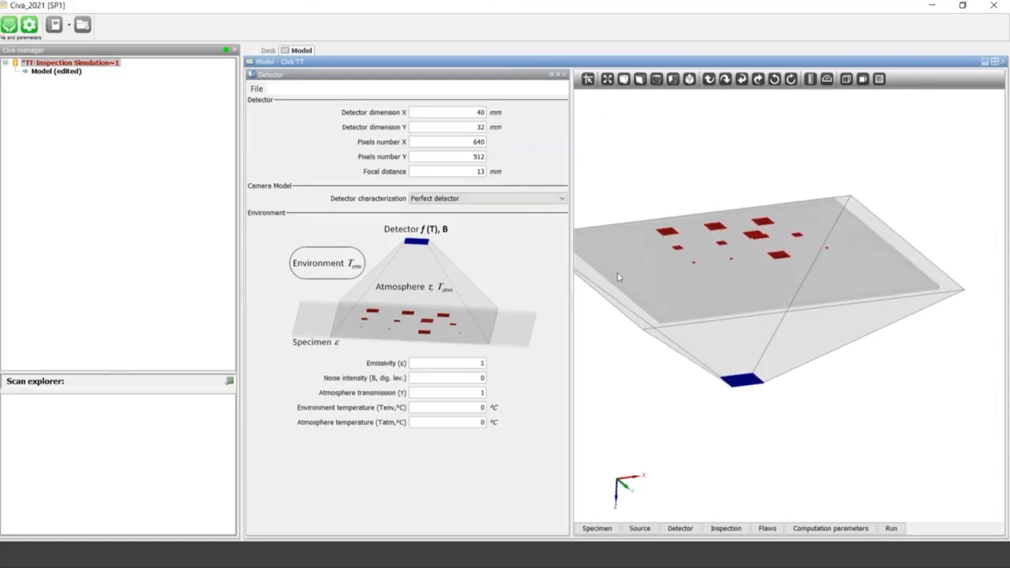
# Try a focal distance of 20 mm for the detector and return it to 13 mm
pyautogui.hotkey('ctrl', 'a')
pyautogui.write('20')
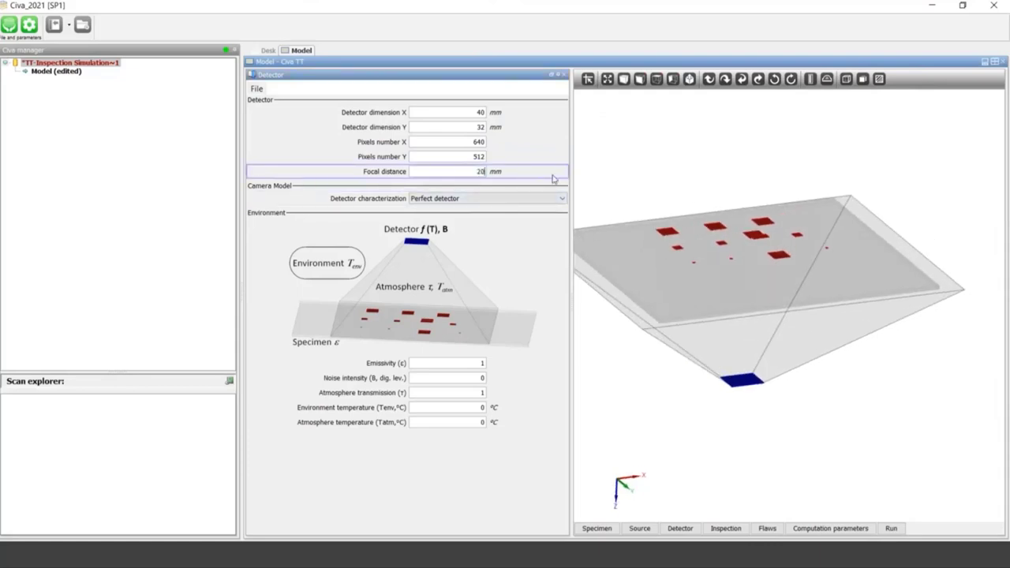
pyautogui.press('Tab')
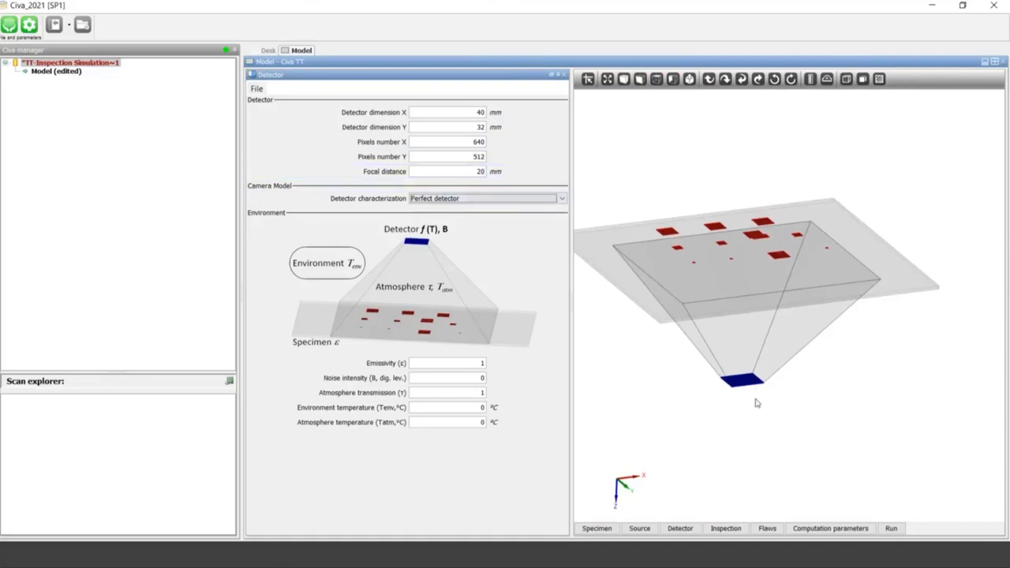
pyautogui.hotkey('shift', 'Tab')
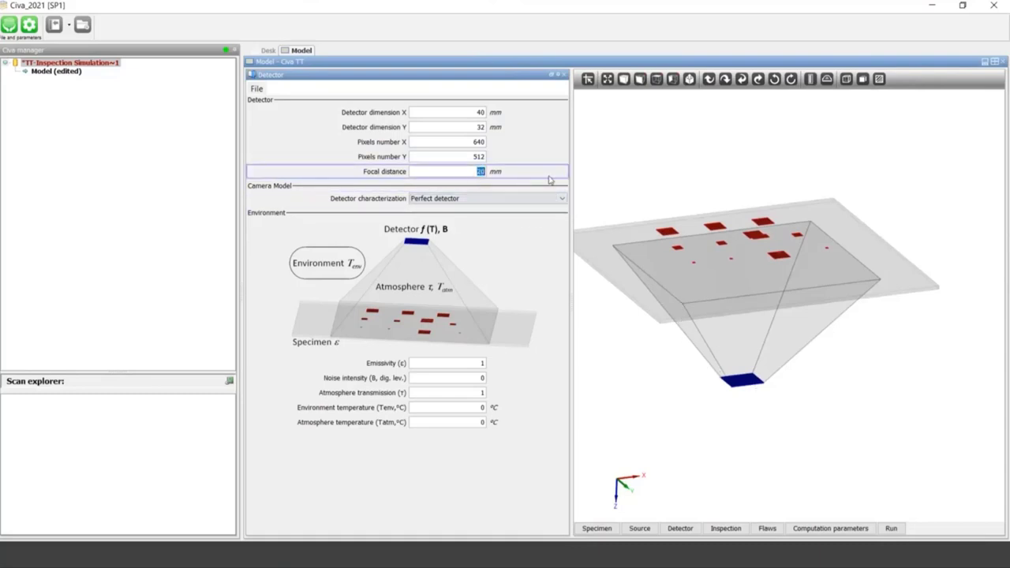
pyautogui.write('13')
pyautogui.press('Tab')
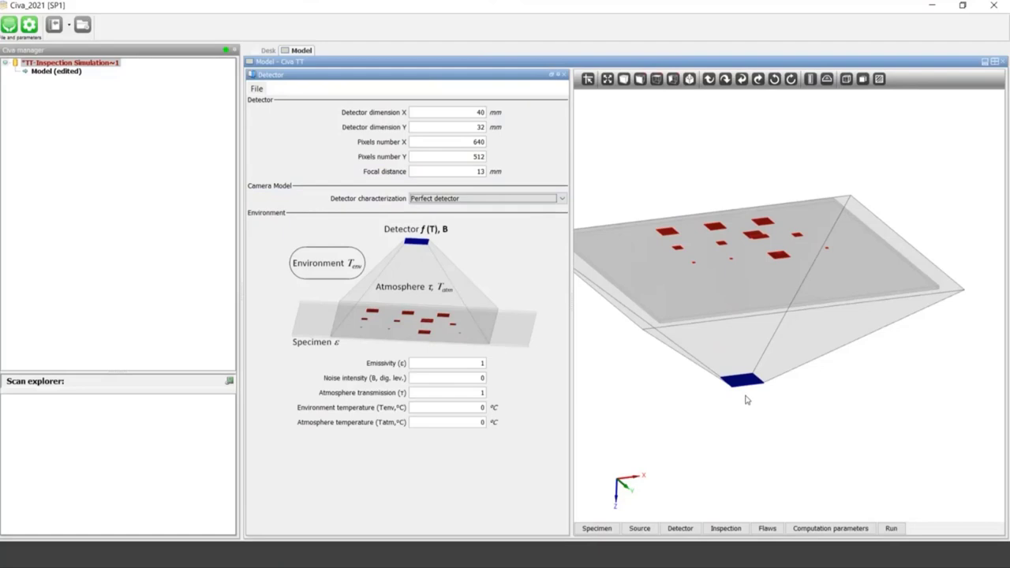
# Try the Equation and Data calibration import detector characterizations, and switch back to Perfect detector
pyautogui.click(541, 199)
pyautogui.click(521, 219)
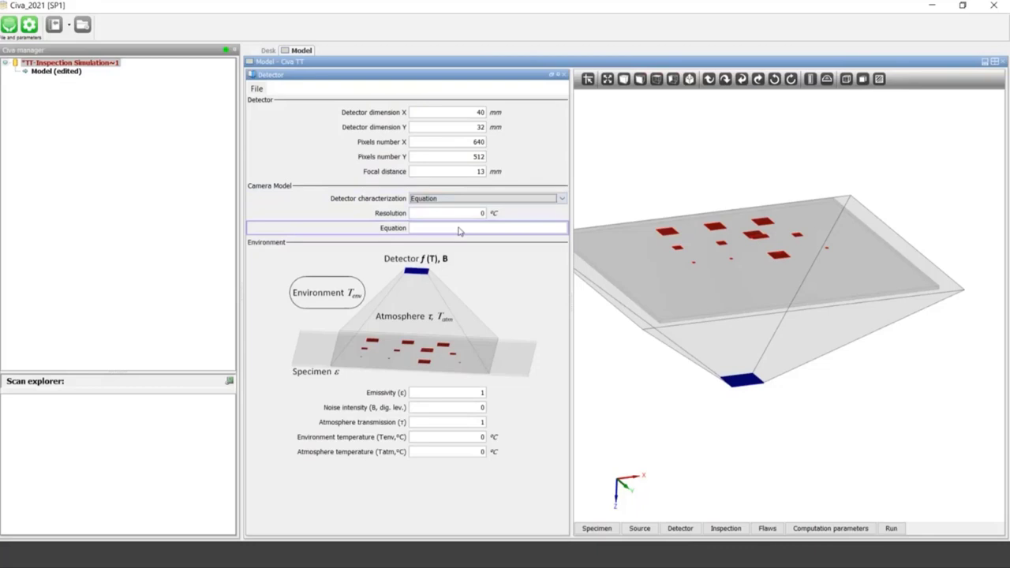
pyautogui.click(454, 198)
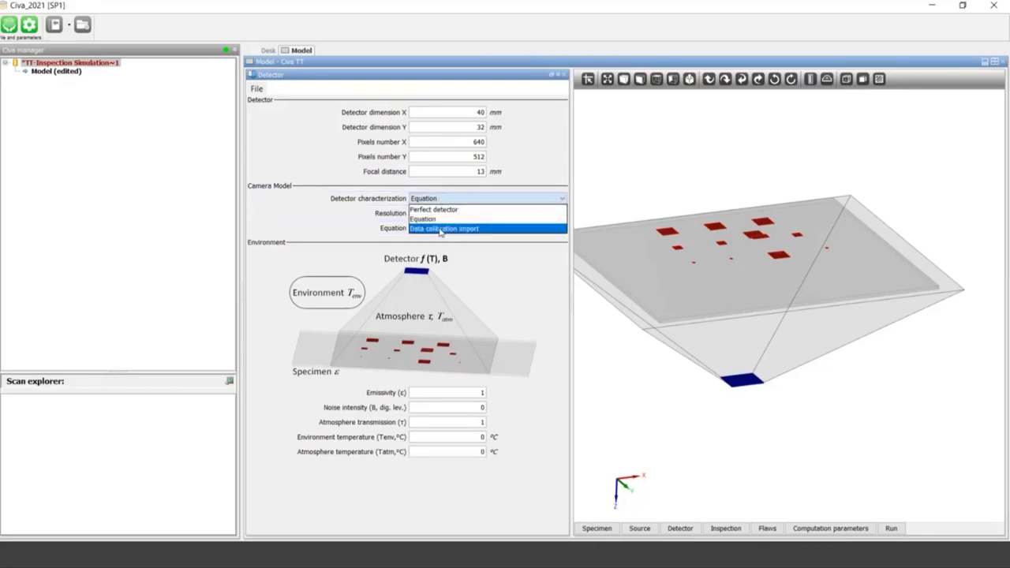
pyautogui.click(440, 228)
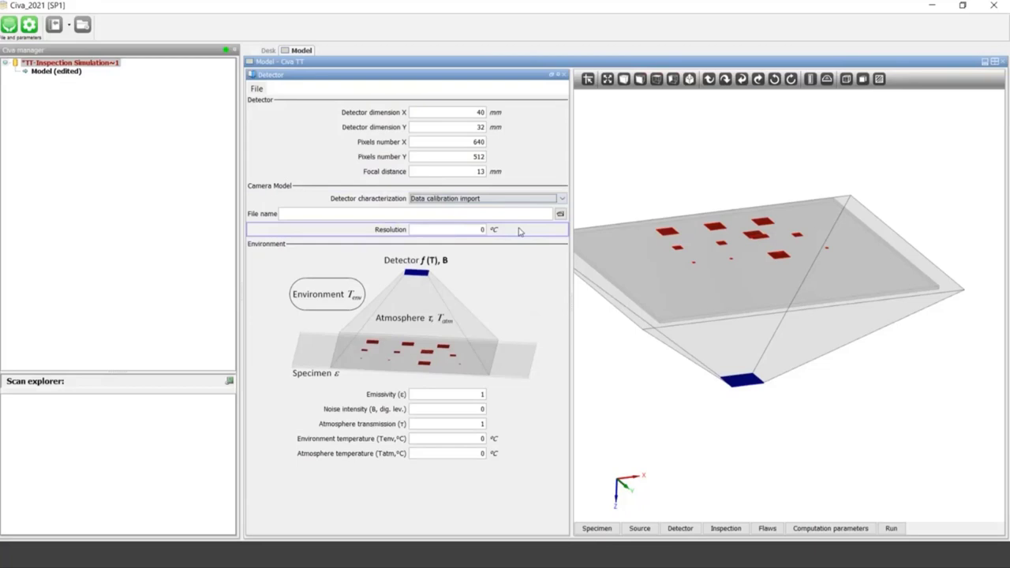
pyautogui.click(490, 198)
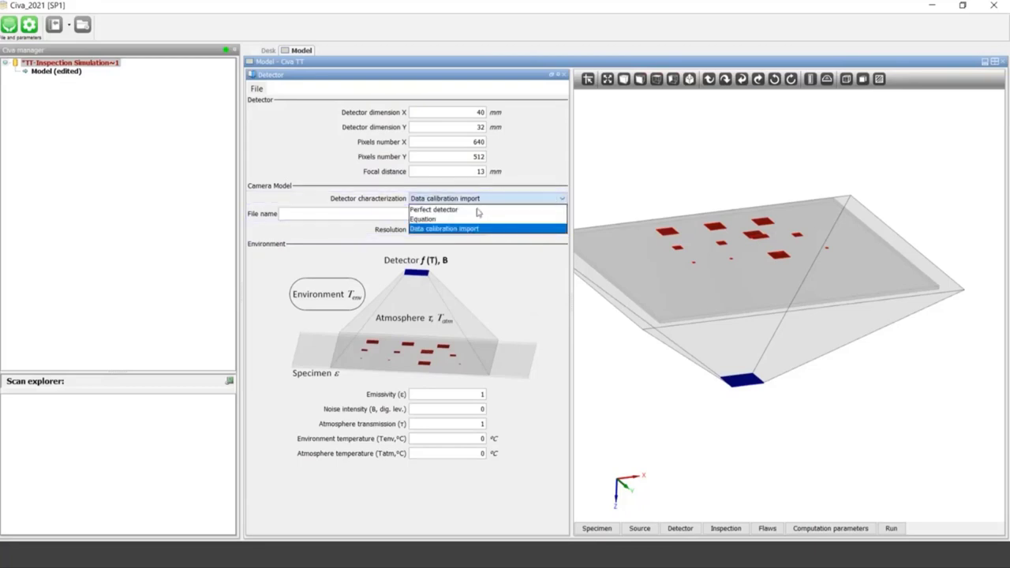
pyautogui.click(476, 208)
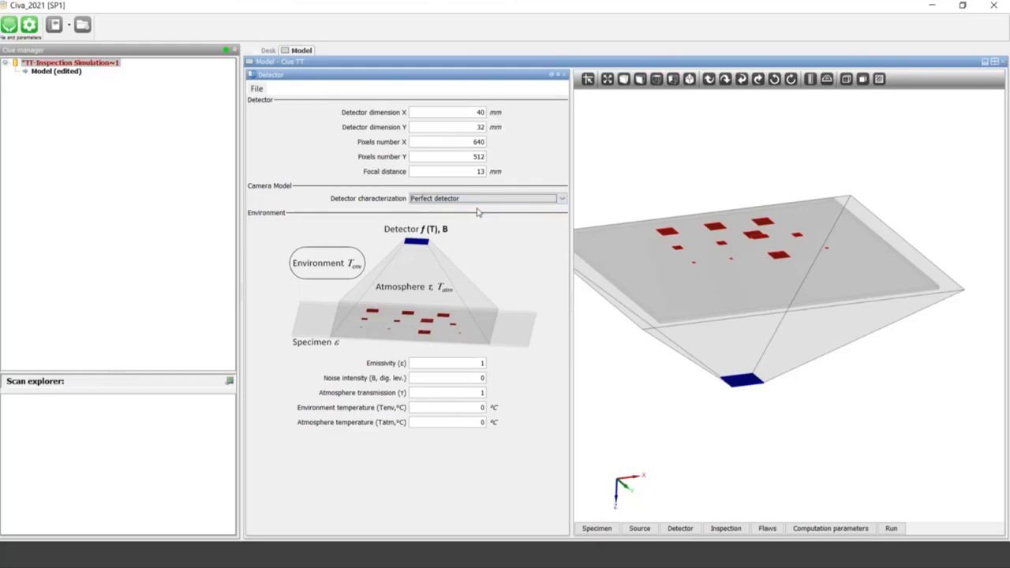
# Examine the detector's environment parameters, including emissivity, noise intensity and atmosphere temperature, alongside the inspection geometry
pyautogui.click(727, 346)
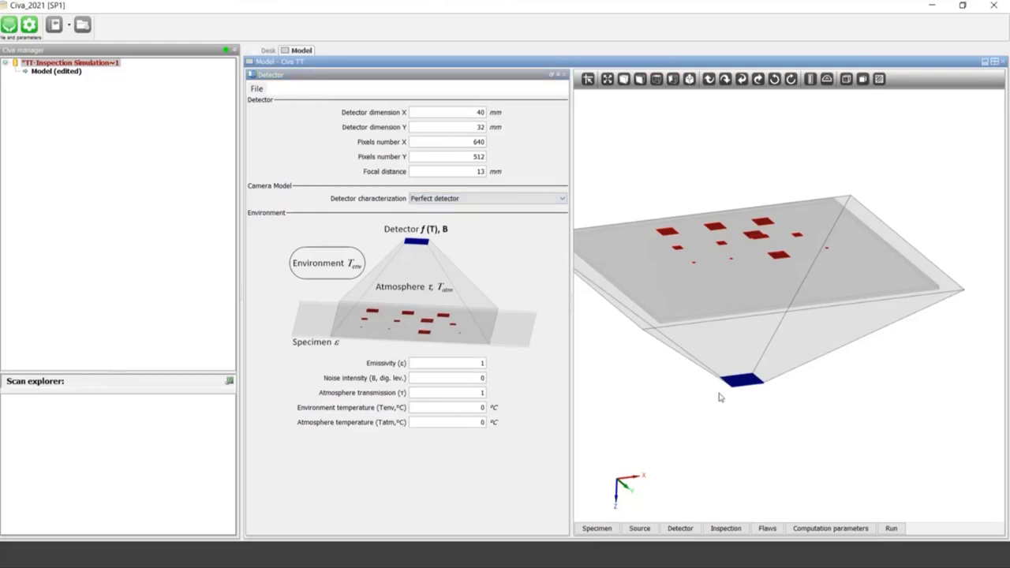
pyautogui.moveTo(696, 423); pyautogui.dragTo(686, 400, button='middle')
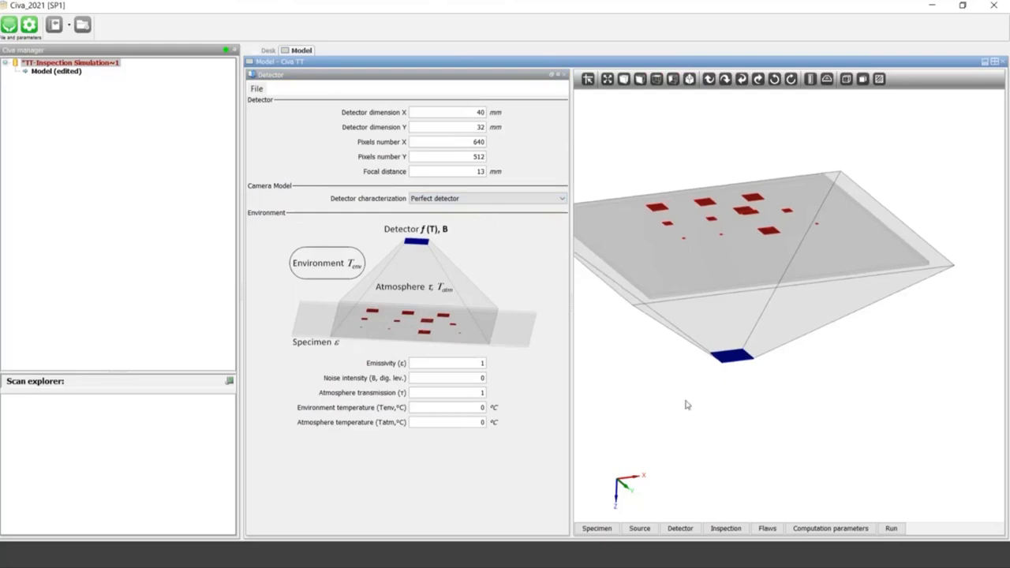
pyautogui.doubleClick(467, 365)
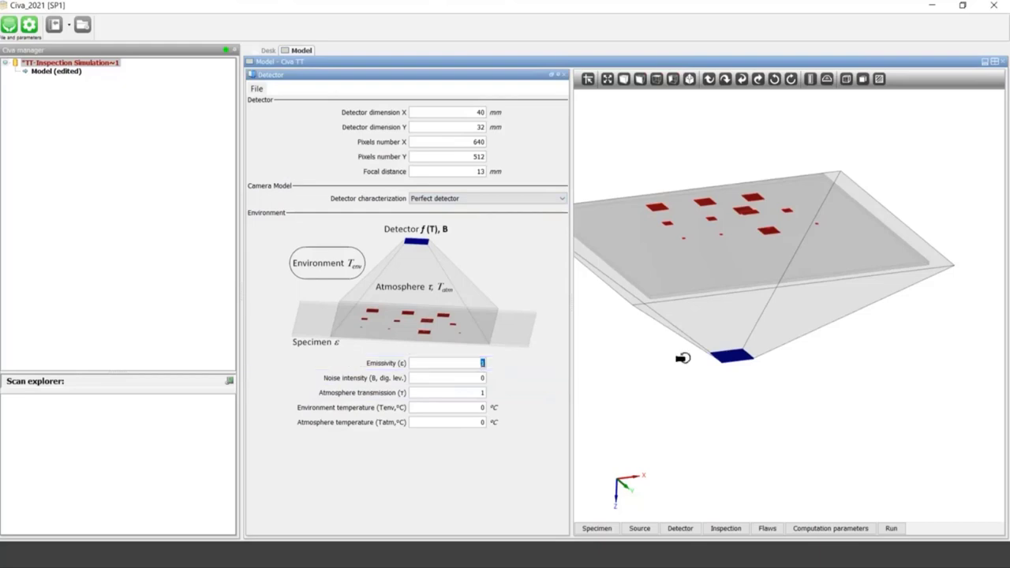
pyautogui.moveTo(682, 359); pyautogui.dragTo(690, 280)
pyautogui.doubleClick(498, 365)
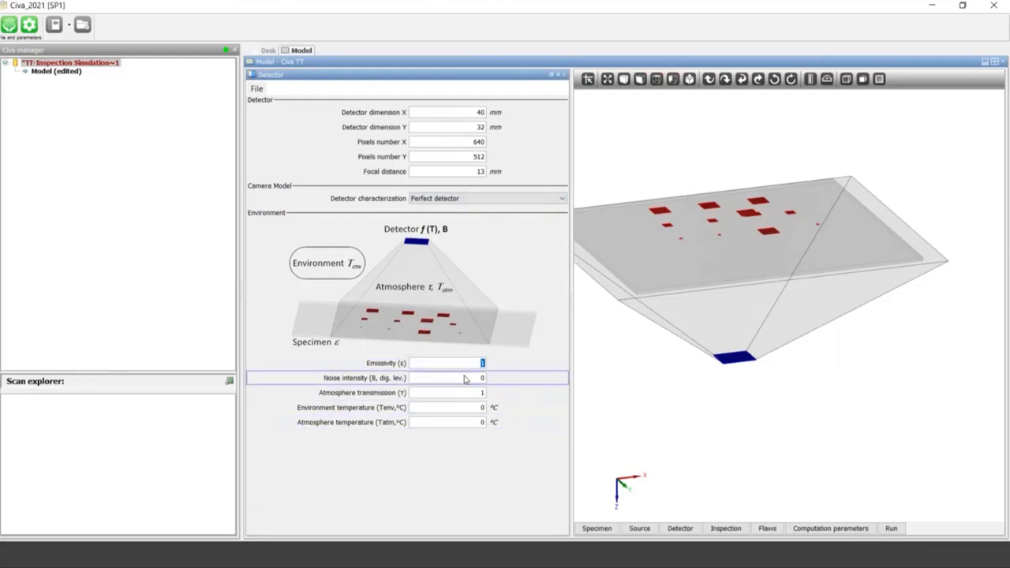
pyautogui.doubleClick(466, 379)
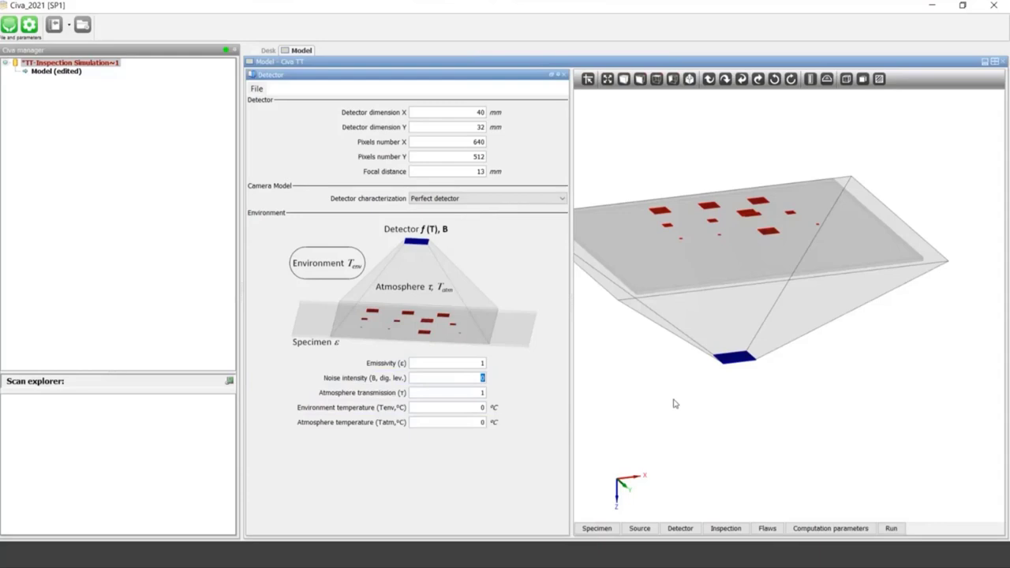
pyautogui.doubleClick(466, 422)
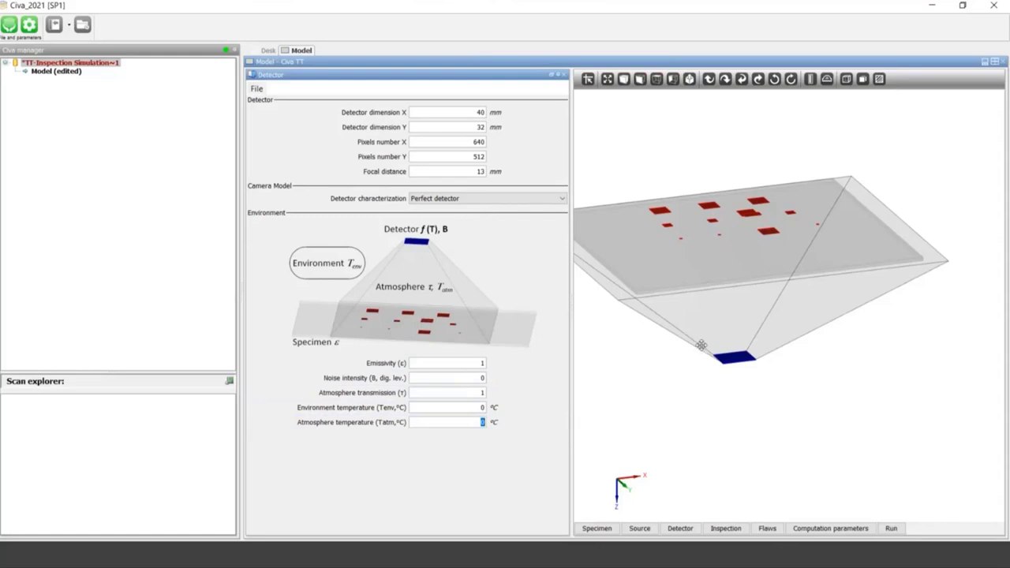
pyautogui.moveTo(704, 344); pyautogui.dragTo(697, 360, button='middle')
pyautogui.moveTo(697, 360); pyautogui.dragTo(696, 354)
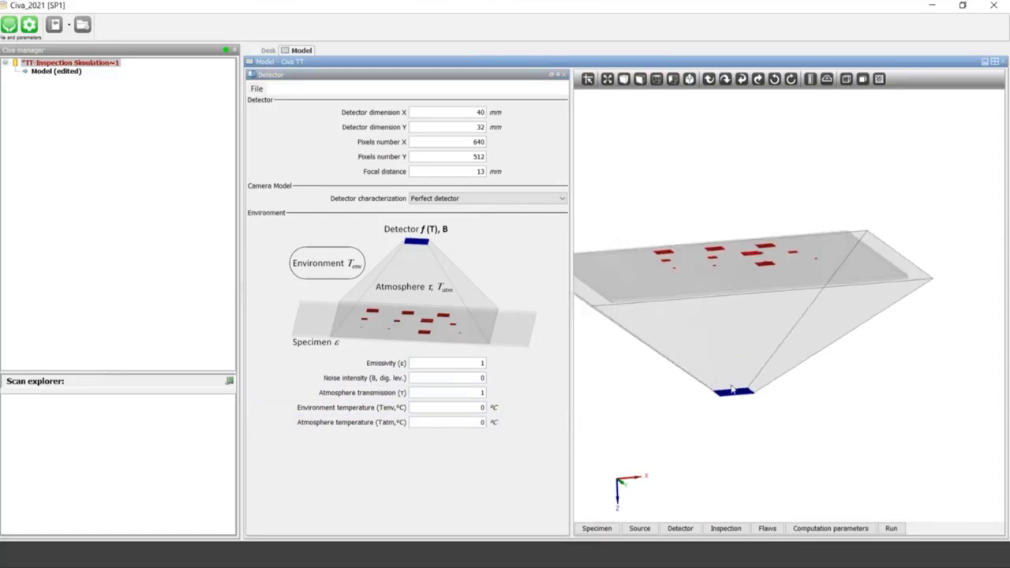
# Set the atmosphere temperature and the environment temperature to 20 °C and close the detector settings
pyautogui.doubleClick(463, 424)
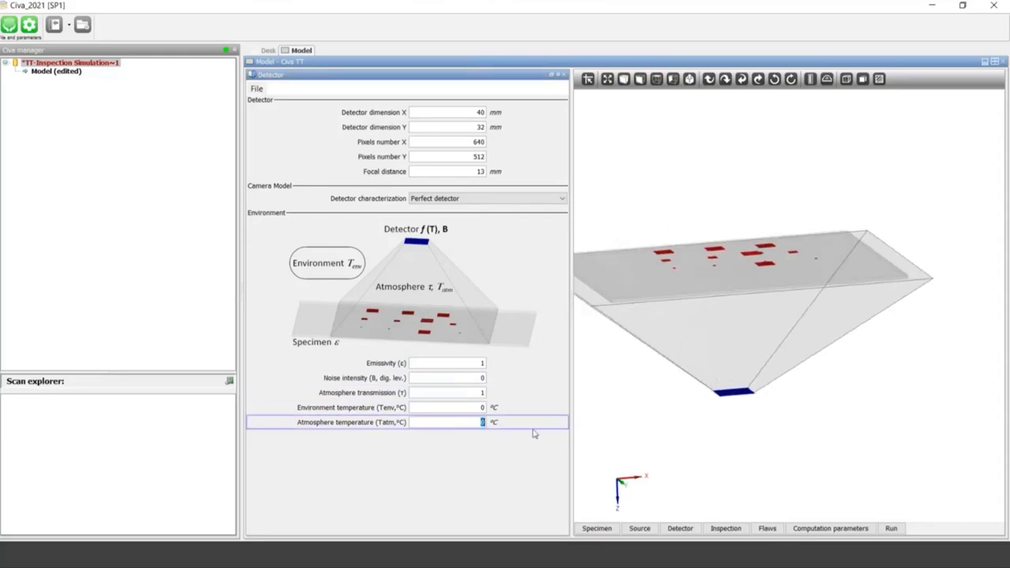
pyautogui.write('20')
pyautogui.press('Tab')
pyautogui.doubleClick(467, 392)
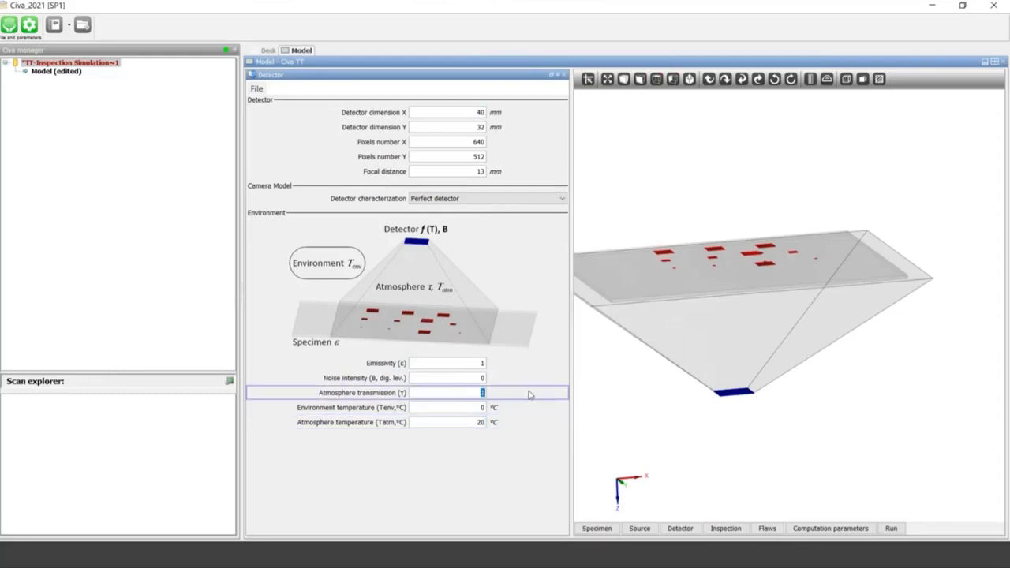
pyautogui.moveTo(627, 392); pyautogui.dragTo(644, 396)
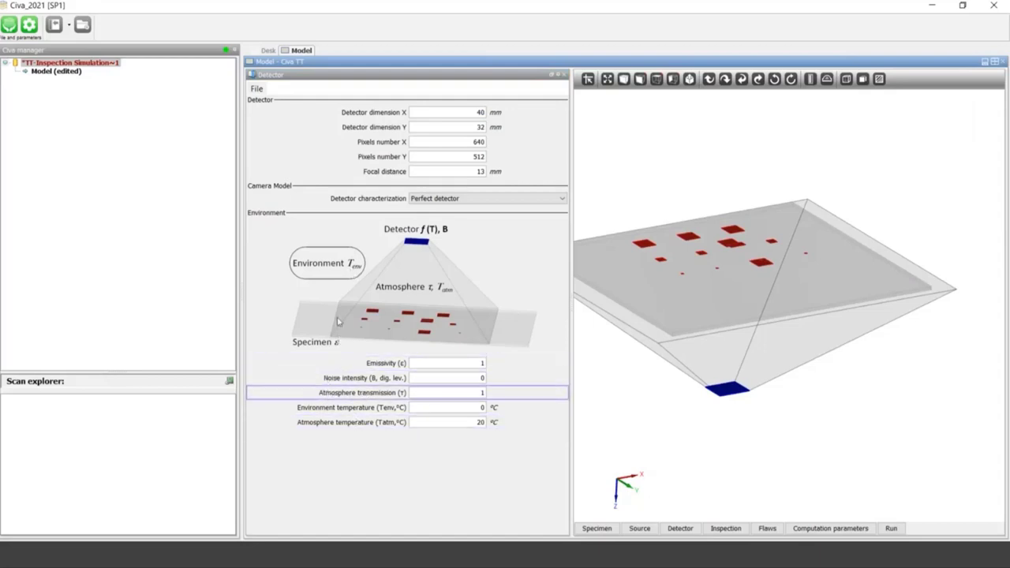
pyautogui.doubleClick(466, 409)
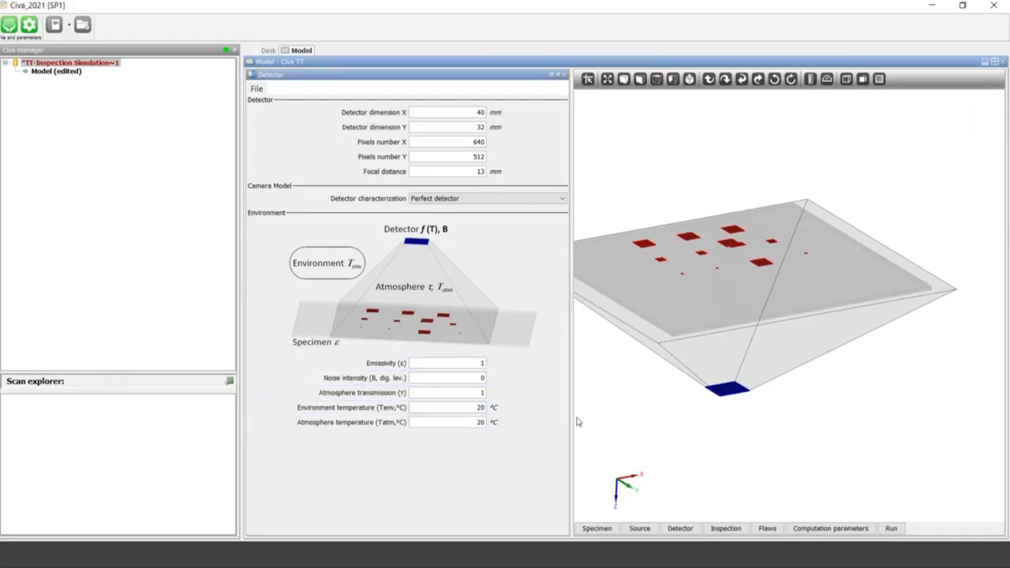
pyautogui.press('Tab')
pyautogui.moveTo(643, 334); pyautogui.dragTo(654, 353)
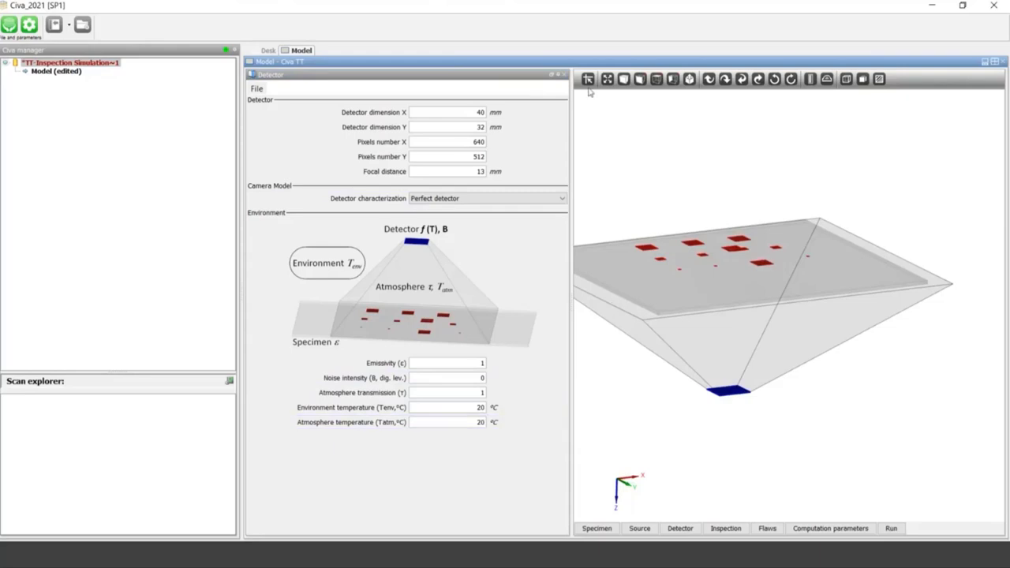
pyautogui.click(563, 74)
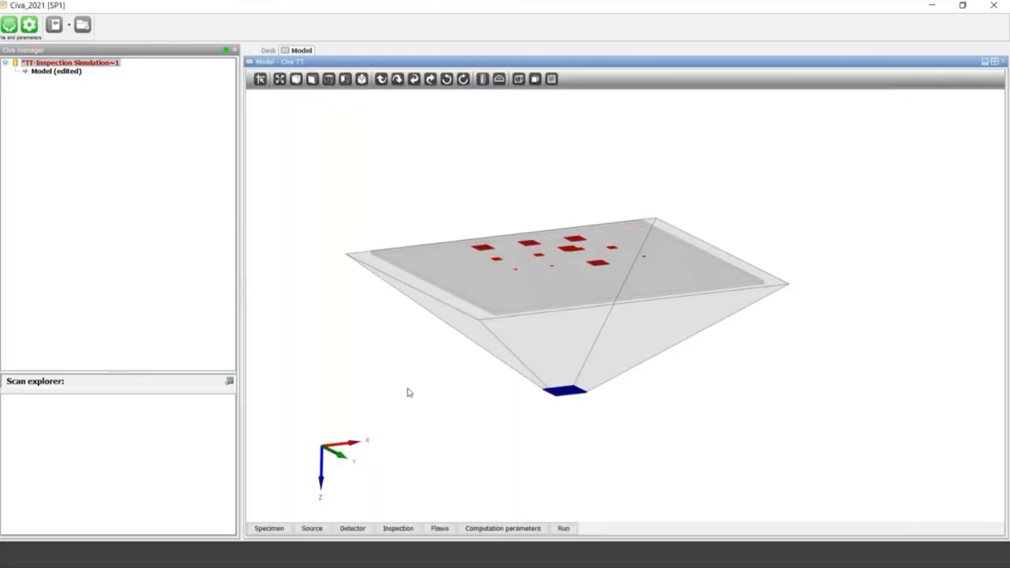
# Try a detector Z position of -120 mm in the inspection positioning
pyautogui.moveTo(408, 390); pyautogui.dragTo(407, 412)
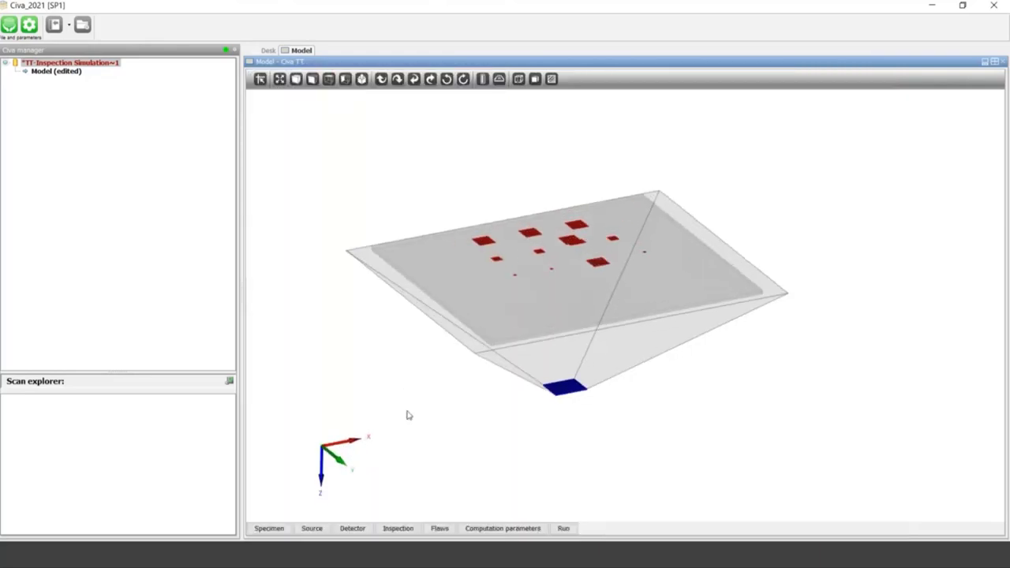
pyautogui.click(400, 529)
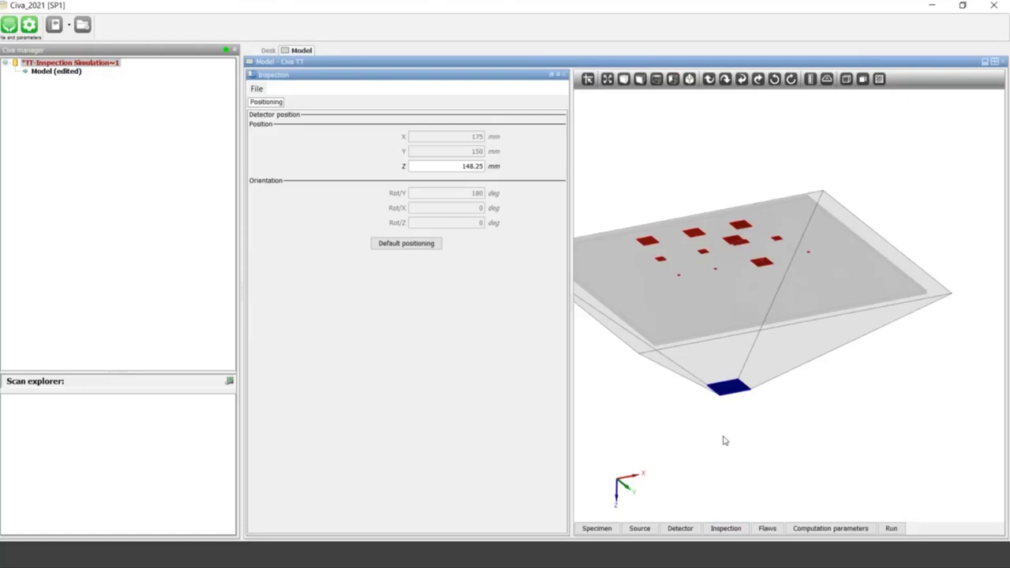
pyautogui.moveTo(710, 423); pyautogui.dragTo(710, 439)
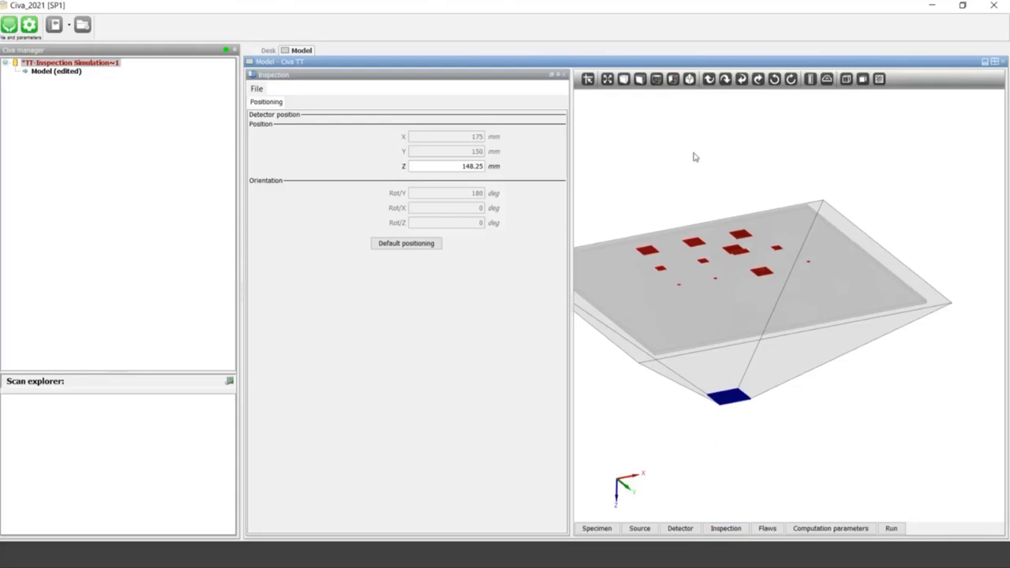
pyautogui.click(446, 166)
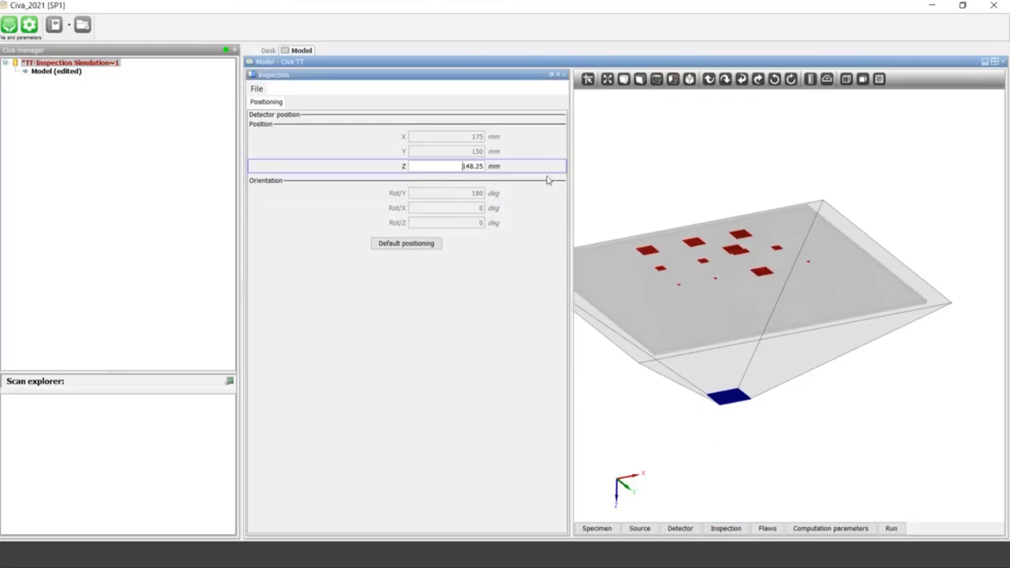
pyautogui.hotkey('shift', 'End')
pyautogui.press('Delete')
pyautogui.press('Tab')
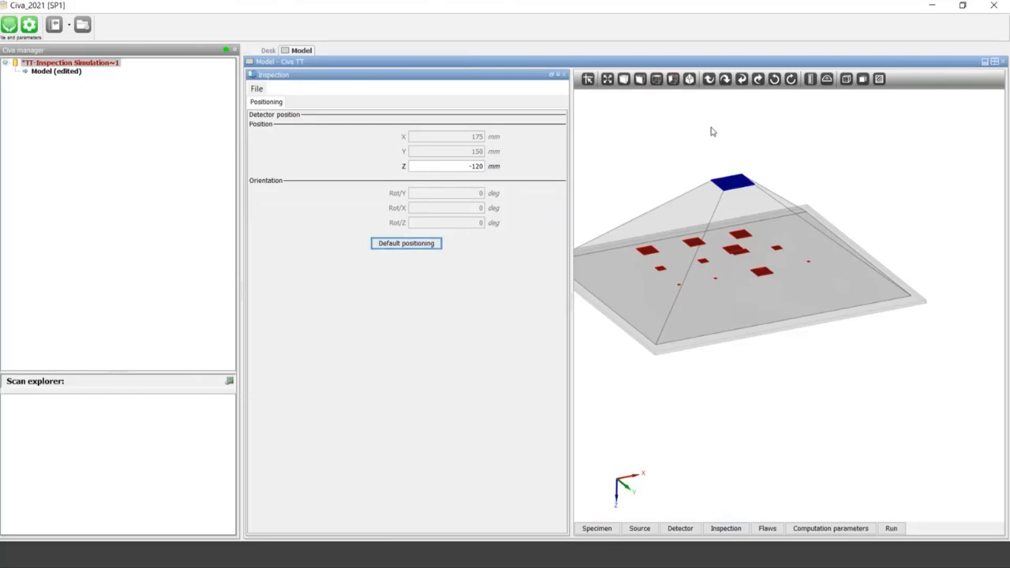
# Set the detector's Z position to 120 mm and close the inspection settings
pyautogui.click(447, 167)
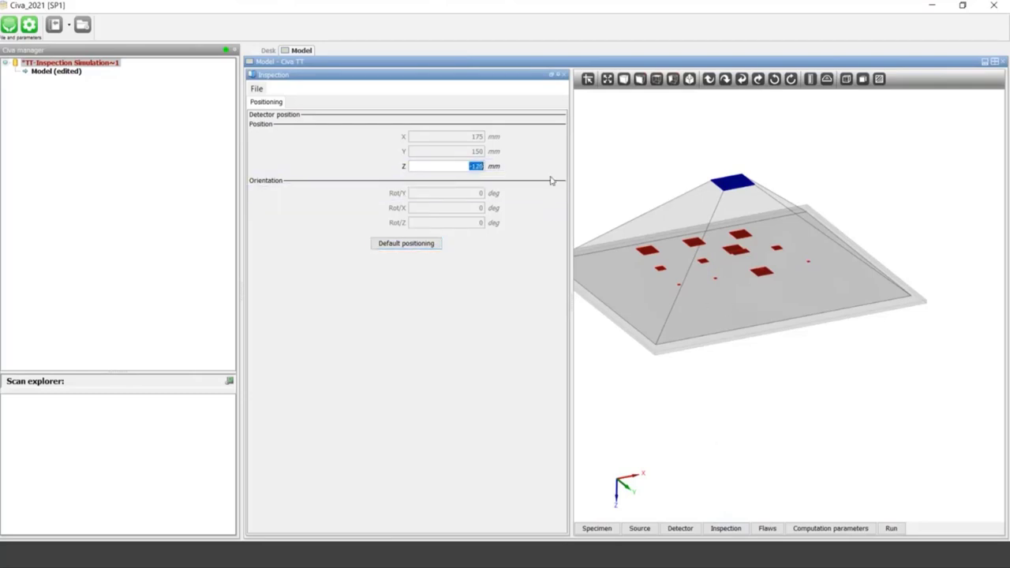
pyautogui.write('120')
pyautogui.press('Tab')
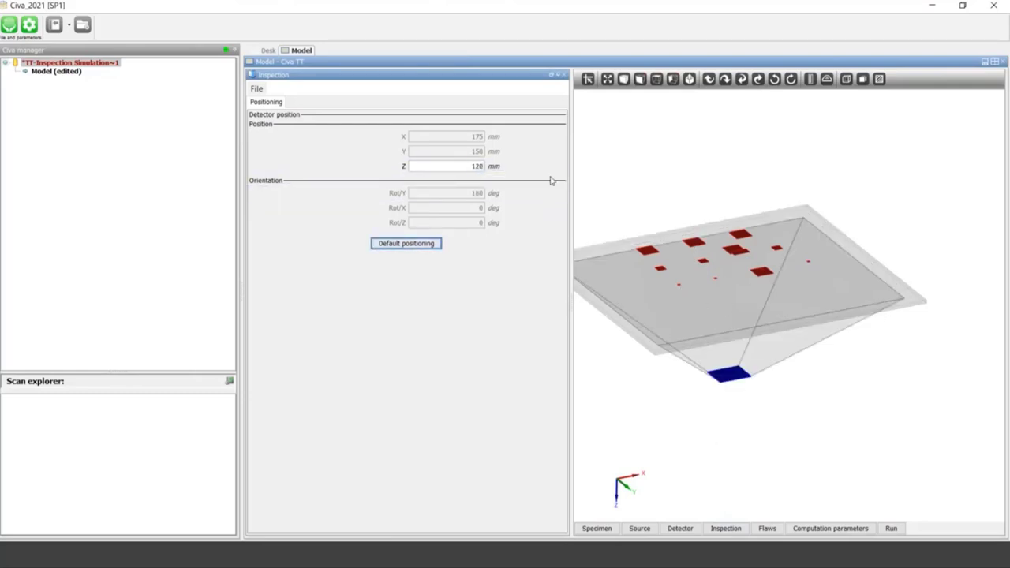
pyautogui.moveTo(717, 256); pyautogui.dragTo(715, 246)
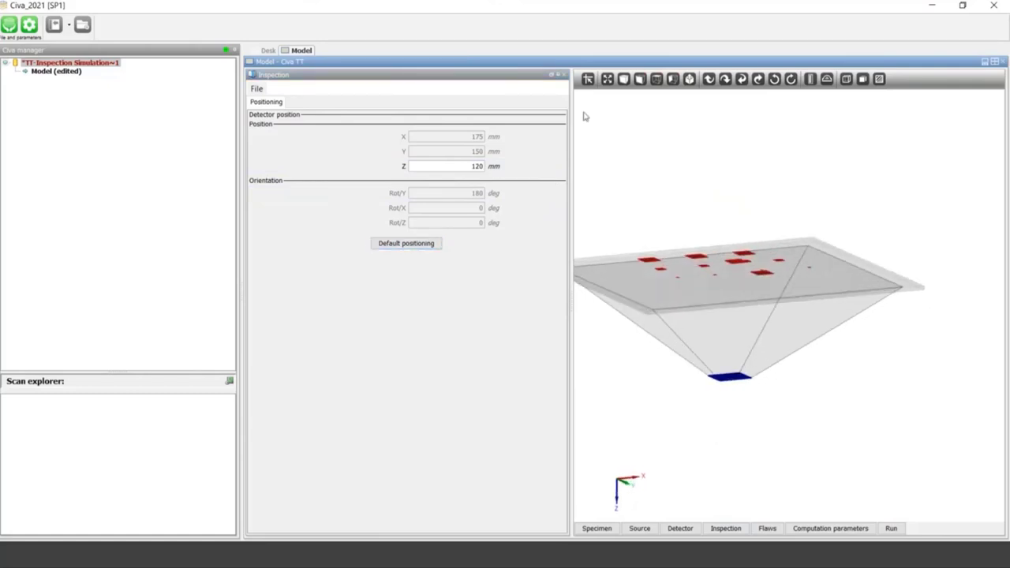
pyautogui.click(564, 76)
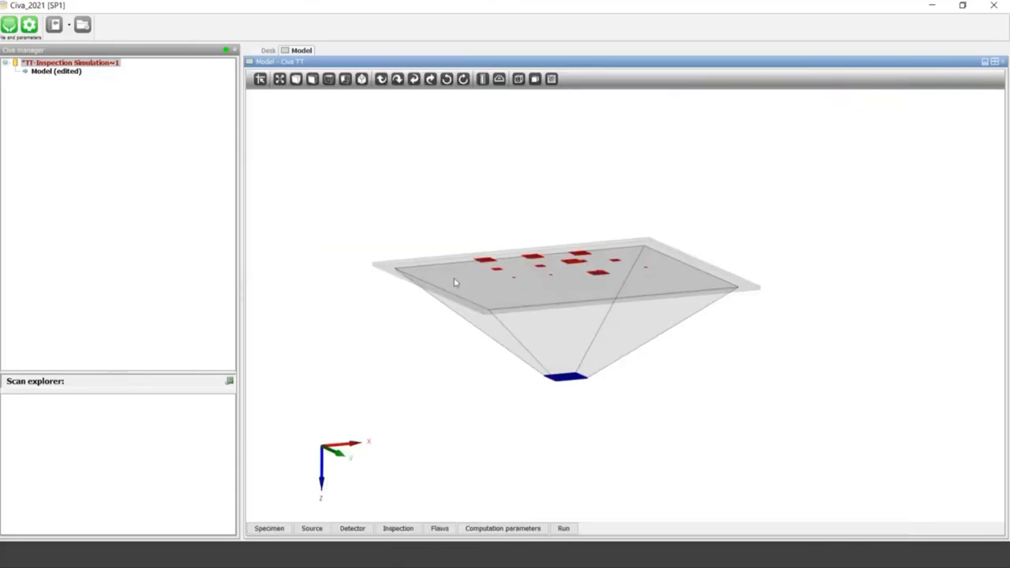
# Open the flaw settings and delete flaws from the targets list, keeping only a single planar defect
pyautogui.moveTo(434, 311); pyautogui.dragTo(433, 323)
pyautogui.click(441, 530)
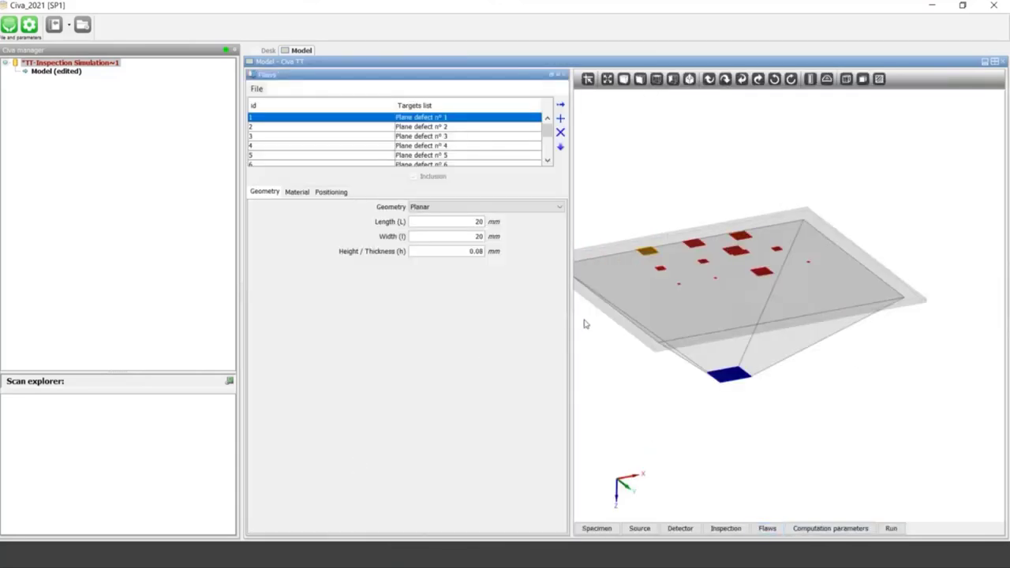
pyautogui.scroll(3, 661, 311)
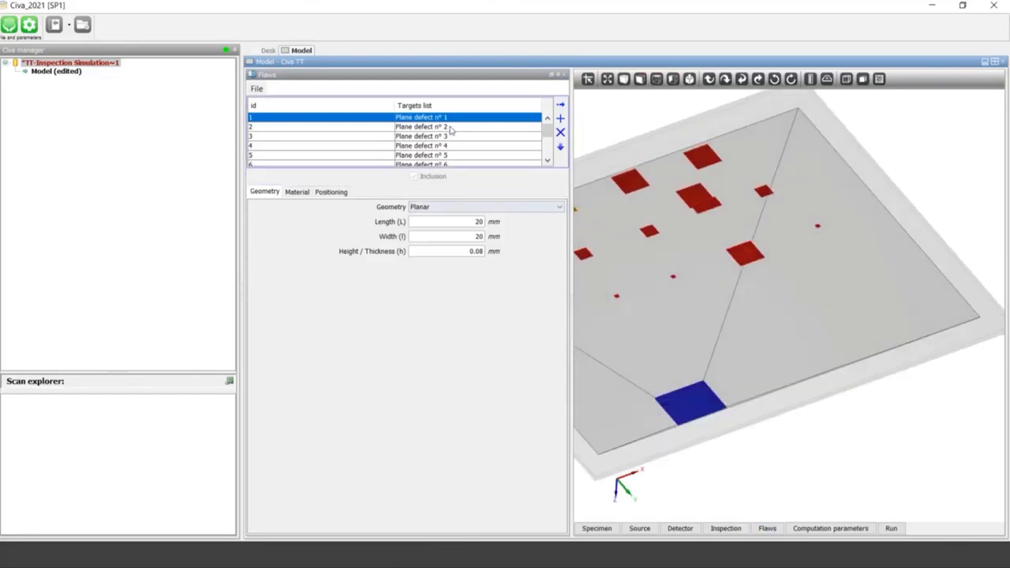
pyautogui.click(560, 135)
pyautogui.click(559, 135)
pyautogui.click(559, 136)
pyautogui.click(559, 136)
pyautogui.click(560, 135)
pyautogui.click(559, 136)
pyautogui.click(559, 135)
pyautogui.click(560, 133)
pyautogui.click(560, 132)
pyautogui.click(560, 133)
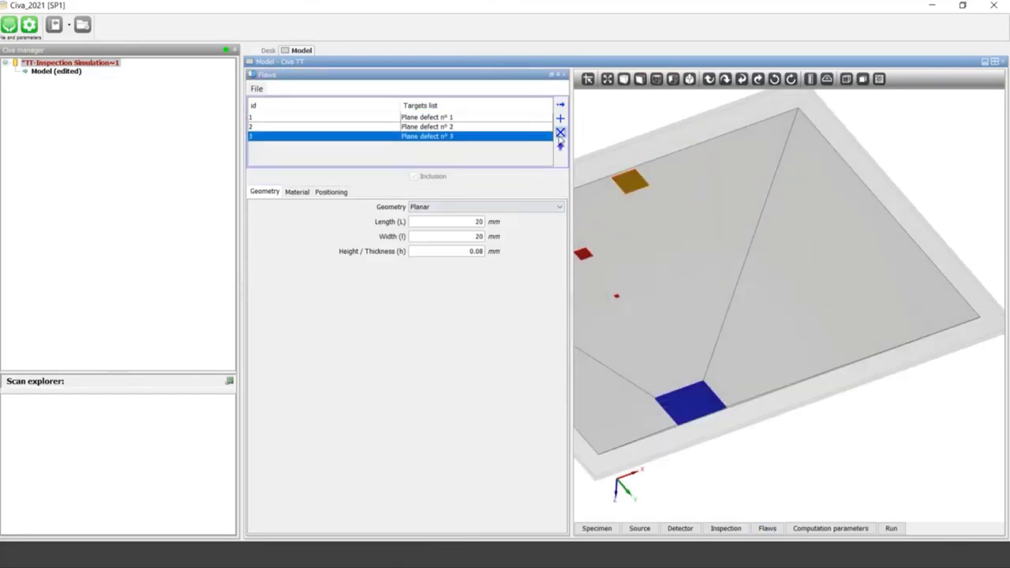
pyautogui.click(560, 133)
pyautogui.click(560, 133)
# Try the Cylindrical inclusion and 2D5 CAD geometries for the flaw, and switch back to Planar
pyautogui.moveTo(638, 200); pyautogui.dragTo(721, 227)
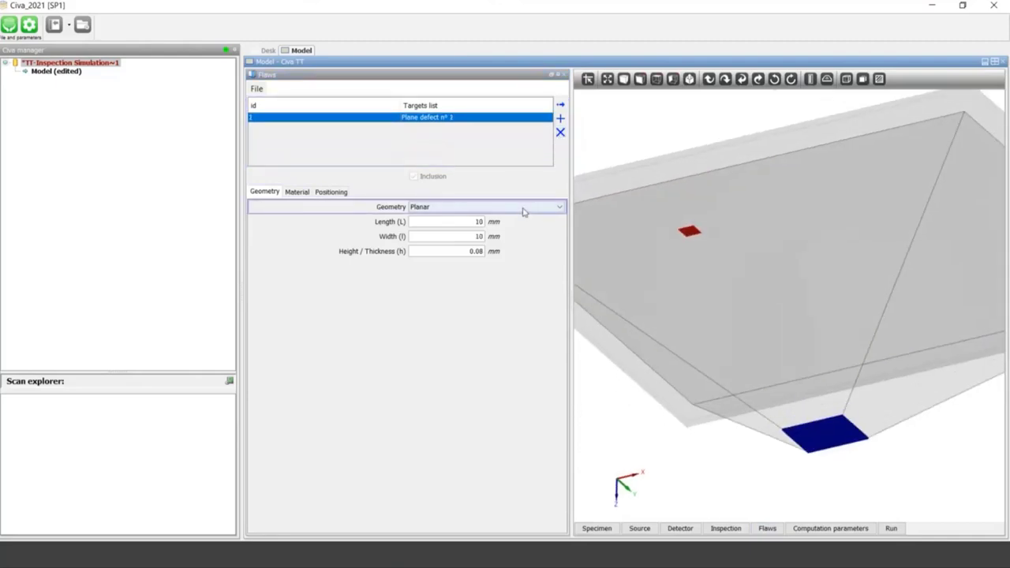
pyautogui.click(522, 208)
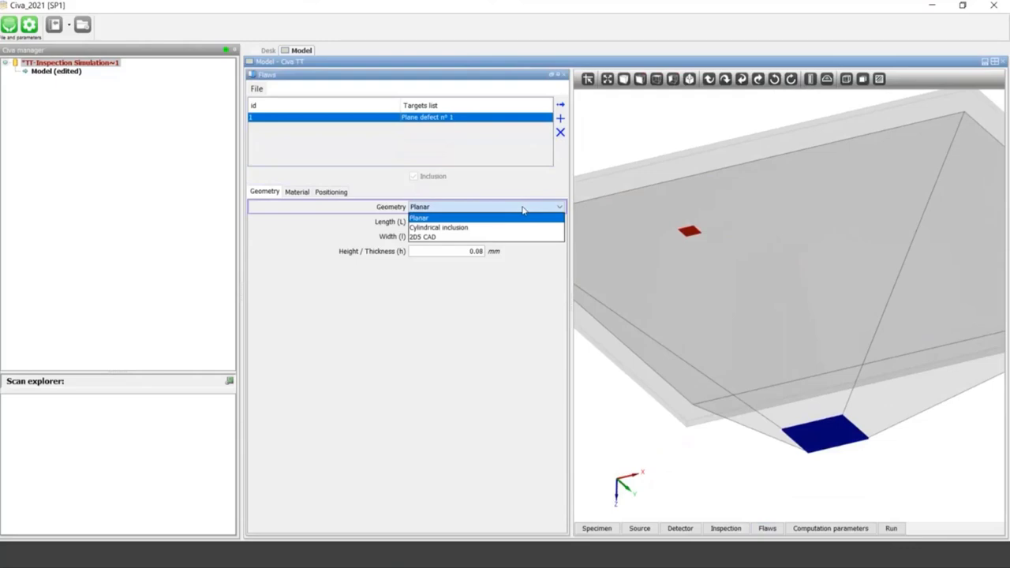
pyautogui.click(516, 228)
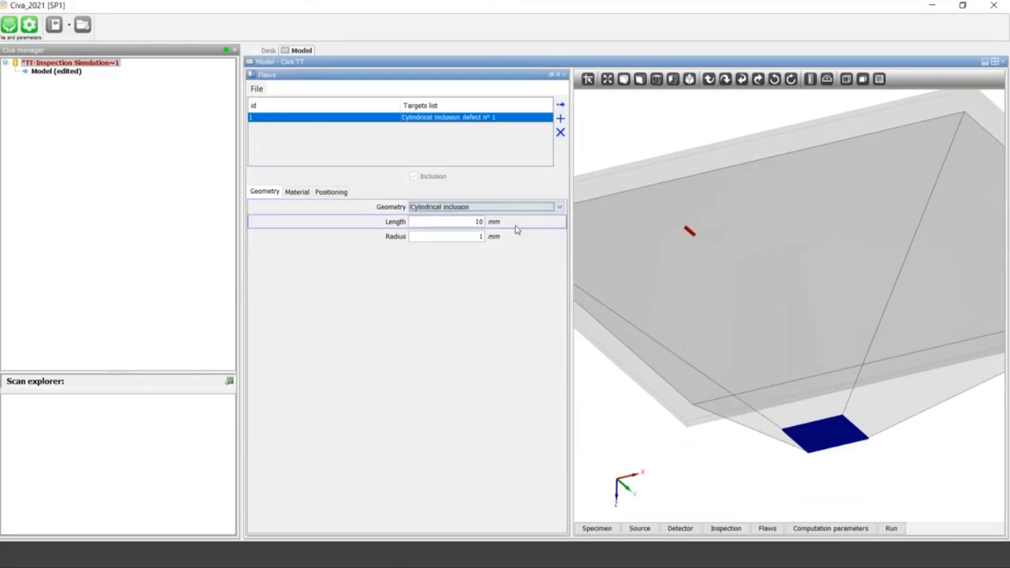
pyautogui.scroll(3, 674, 238)
pyautogui.scroll(-2, 672, 234)
pyautogui.click(465, 207)
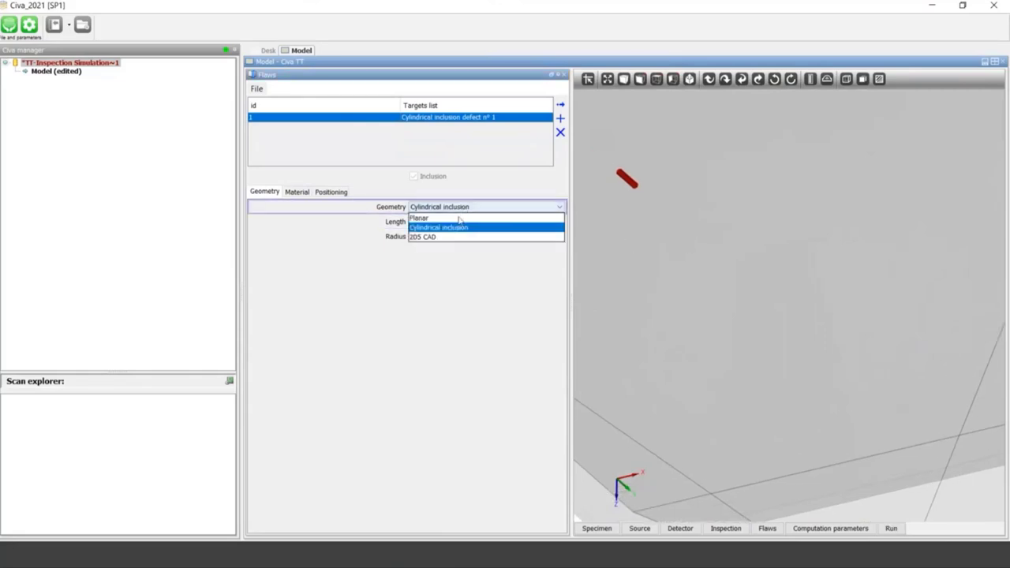
pyautogui.click(457, 237)
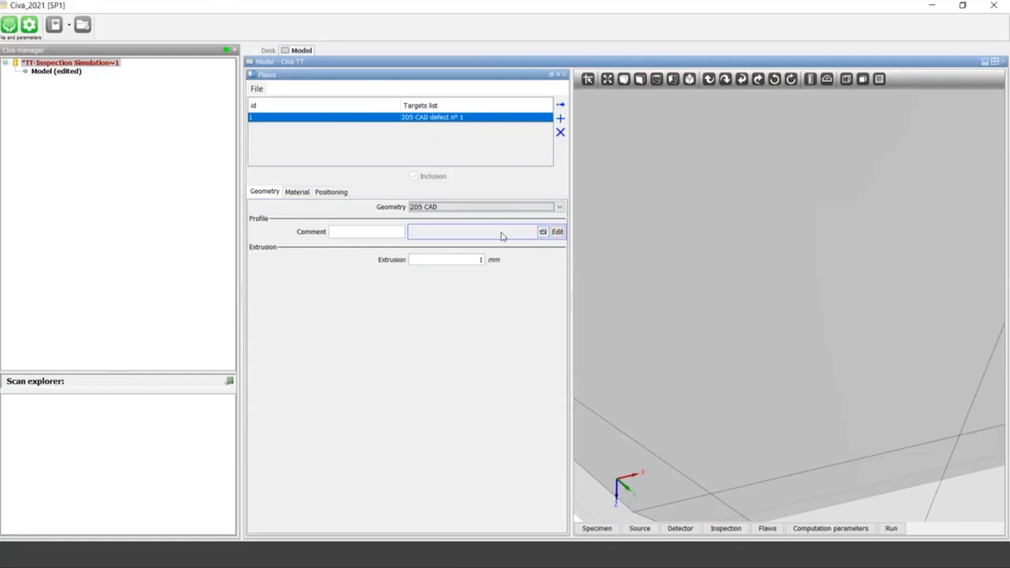
pyautogui.click(447, 206)
pyautogui.click(491, 219)
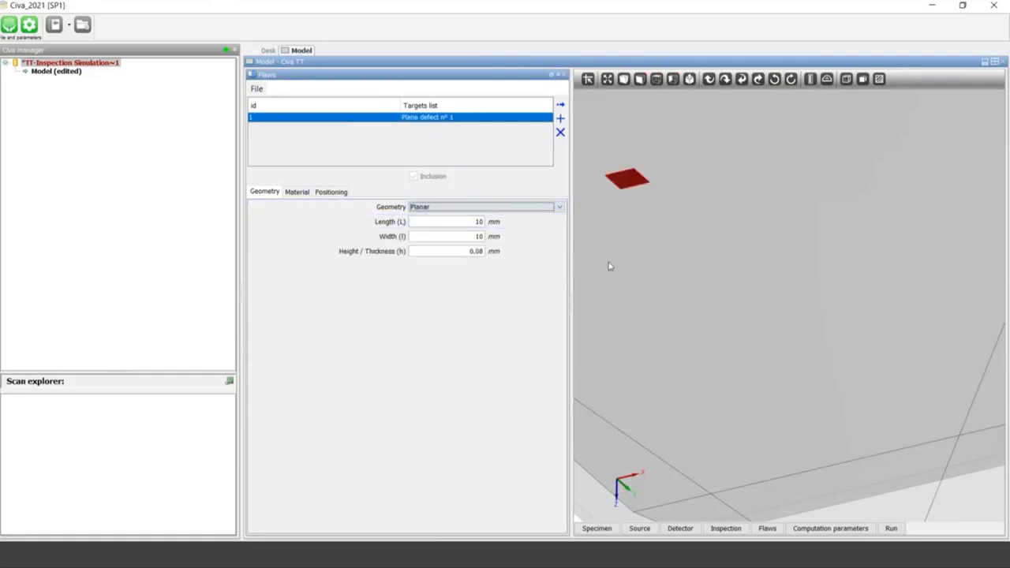
# Set the planar flaw's length to 20 mm, width to 17 mm and height/thickness to 0.12 mm
pyautogui.scroll(-2, 658, 265)
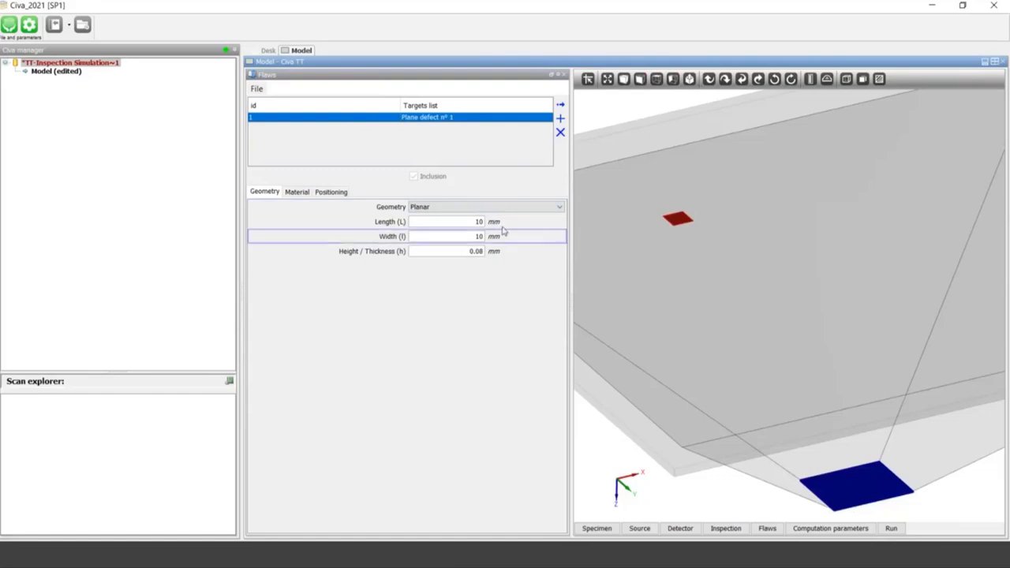
pyautogui.doubleClick(467, 223)
pyautogui.press('Tab')
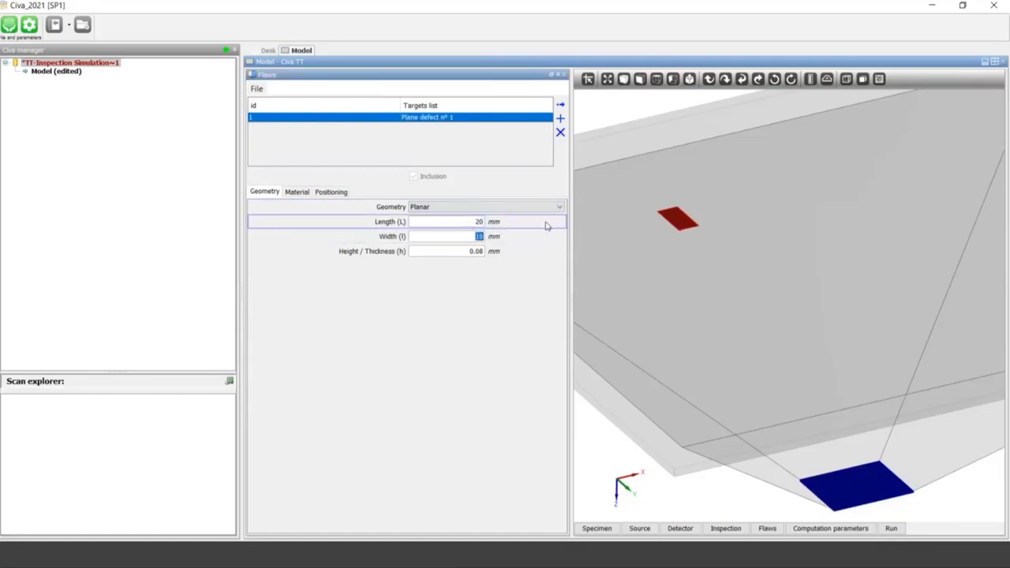
pyautogui.write('17')
pyautogui.press('Tab')
pyautogui.write('0.1')
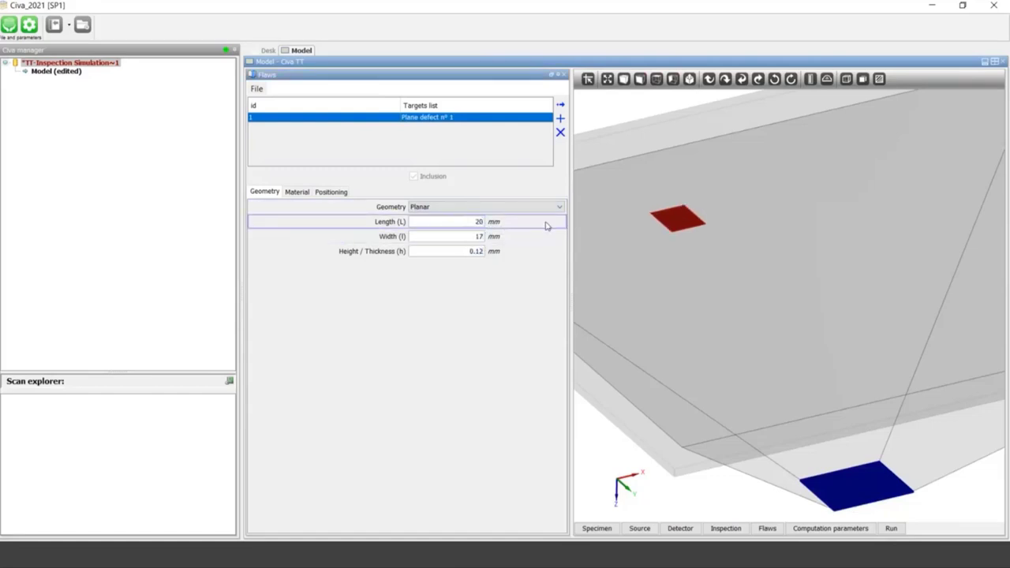
# Examine the flaw's material properties and the list of loadable thermal materials, without loading one
pyautogui.click(320, 195)
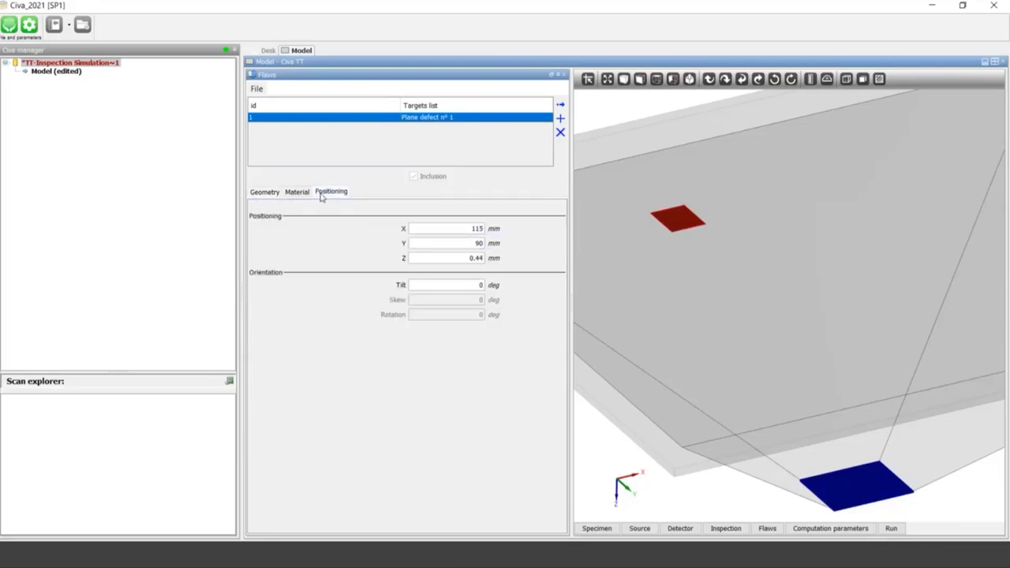
pyautogui.click(296, 192)
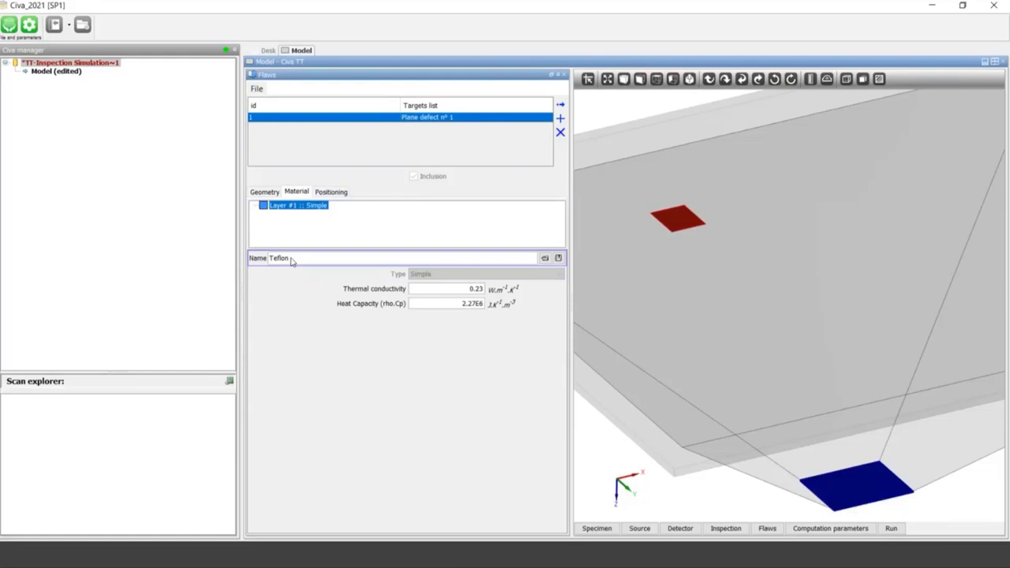
pyautogui.click(545, 258)
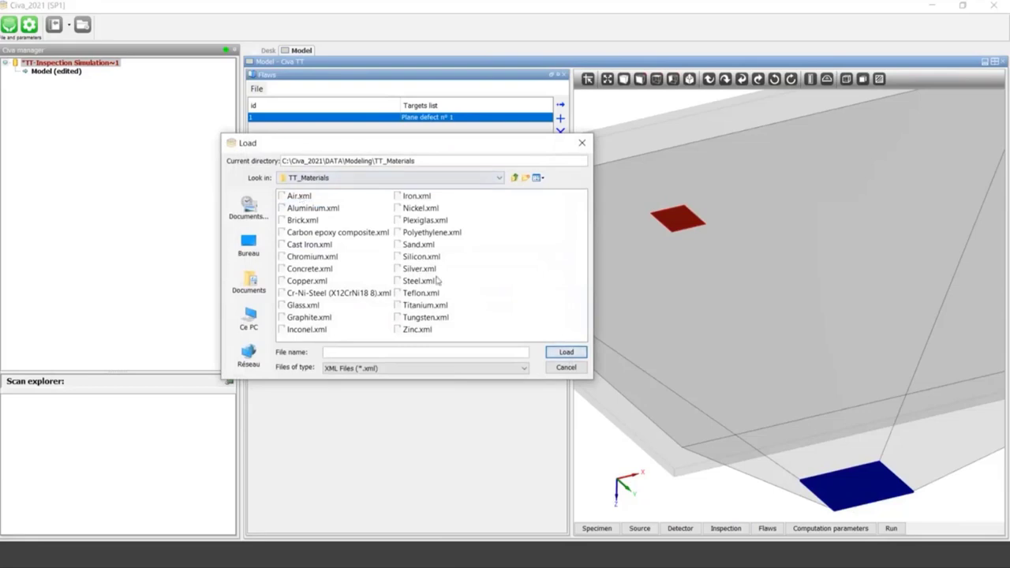
pyautogui.click(565, 369)
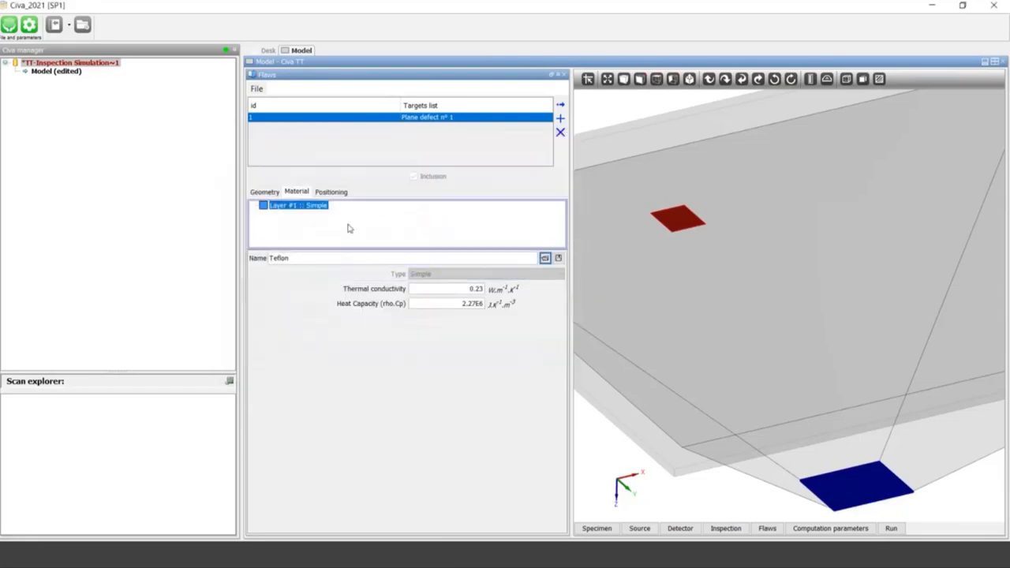
# Position the planar flaw at X 87.5 mm, Y 150 mm and Z 1 mm
pyautogui.click(332, 191)
pyautogui.moveTo(789, 349); pyautogui.dragTo(748, 350)
pyautogui.scroll(-3, 747, 349)
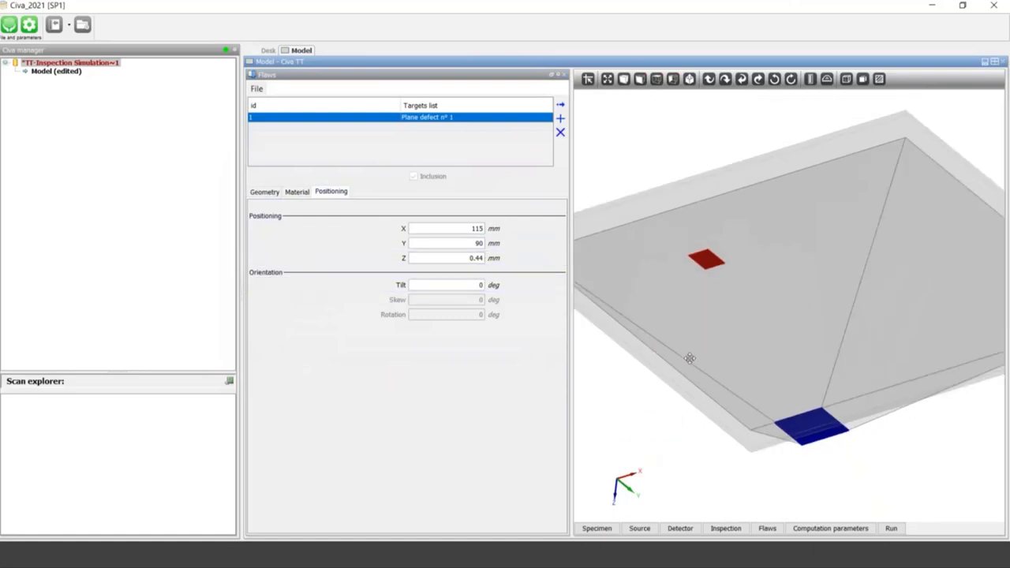
pyautogui.moveTo(690, 358); pyautogui.dragTo(646, 367, button='middle')
pyautogui.doubleClick(467, 229)
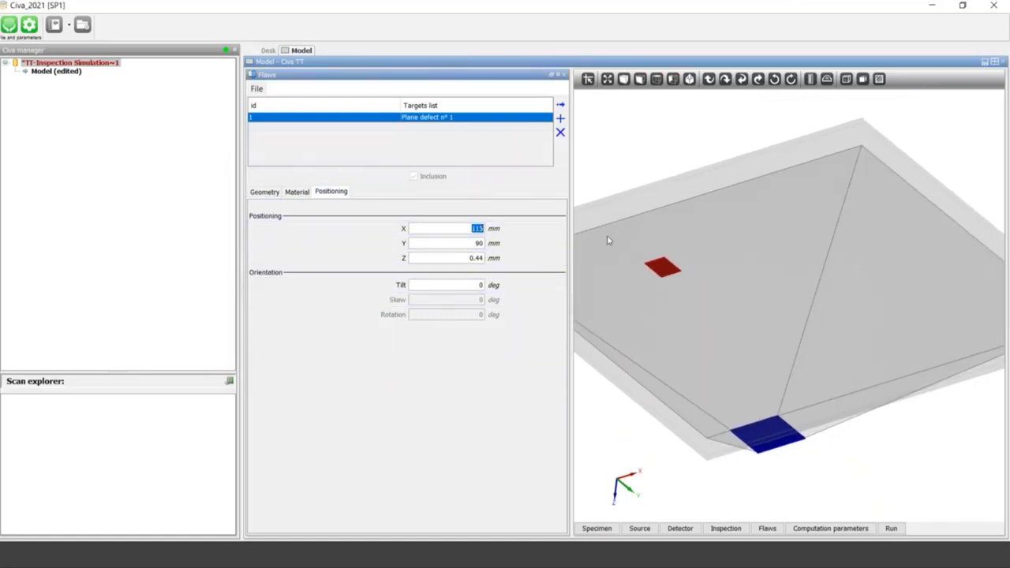
pyautogui.write('87.5')
pyautogui.press('Tab')
pyautogui.write('15')
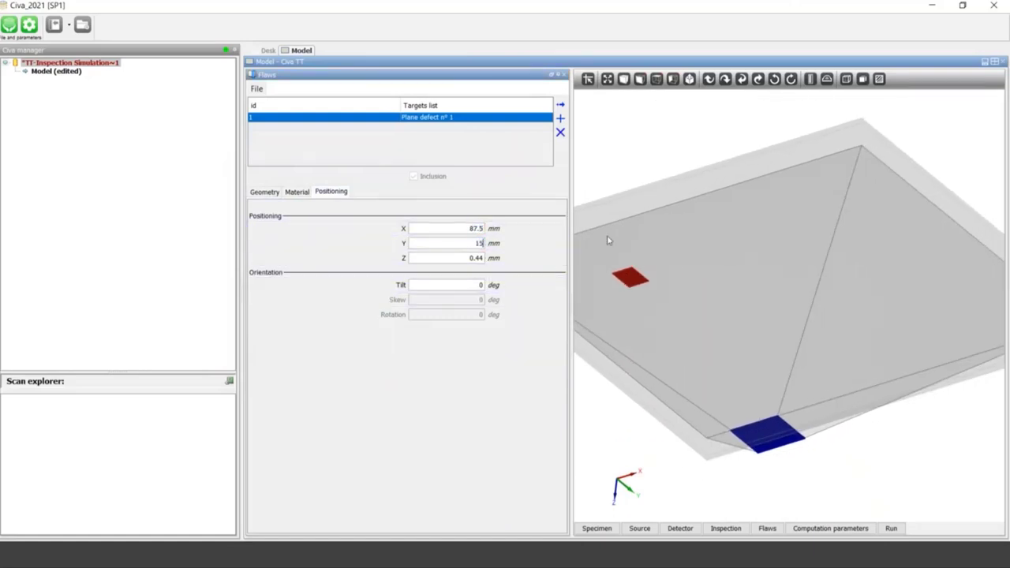
pyautogui.write('0')
pyautogui.press('Tab')
pyautogui.write('1')
pyautogui.press('Tab')
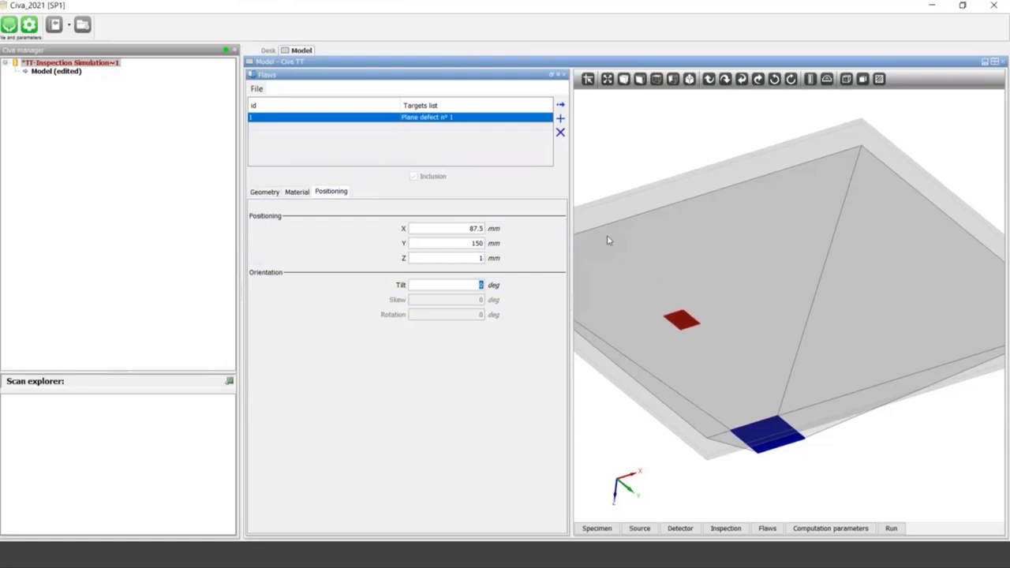
# Examine the flaw's depth within the specimen thickness in an XZ side view
pyautogui.doubleClick(460, 259)
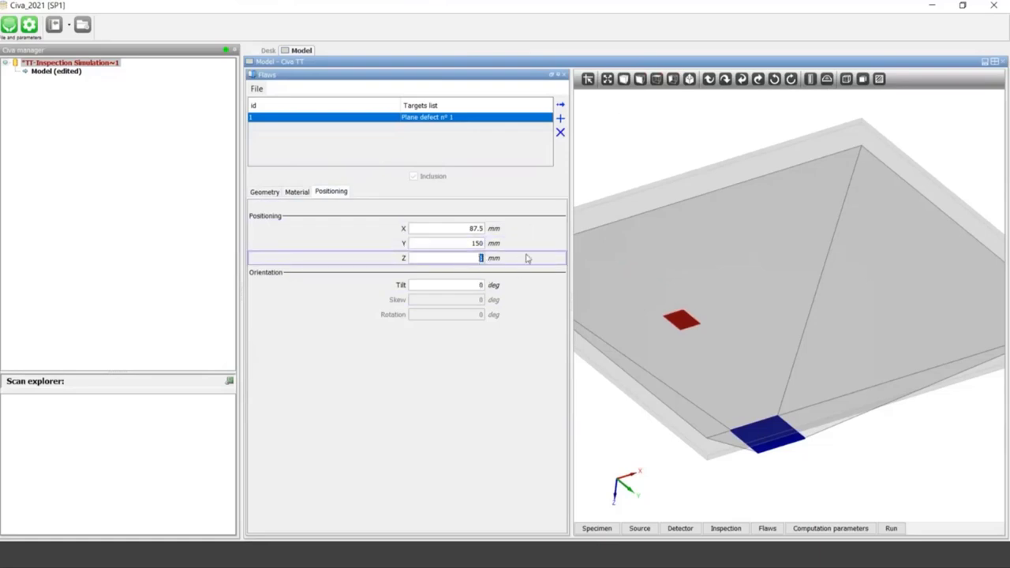
pyautogui.click(640, 79)
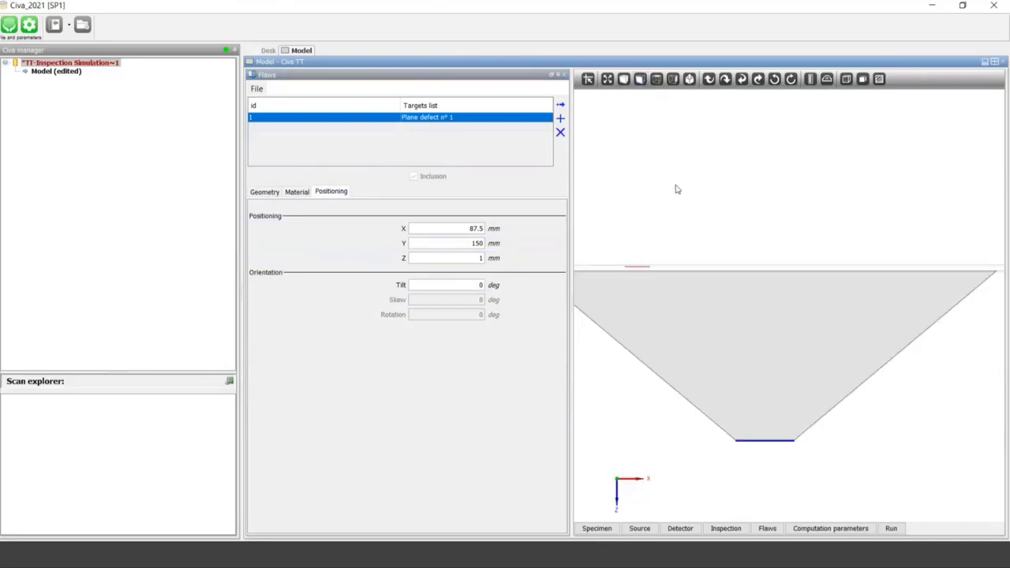
pyautogui.scroll(5, 663, 212)
pyautogui.moveTo(631, 212); pyautogui.dragTo(812, 212, button='middle')
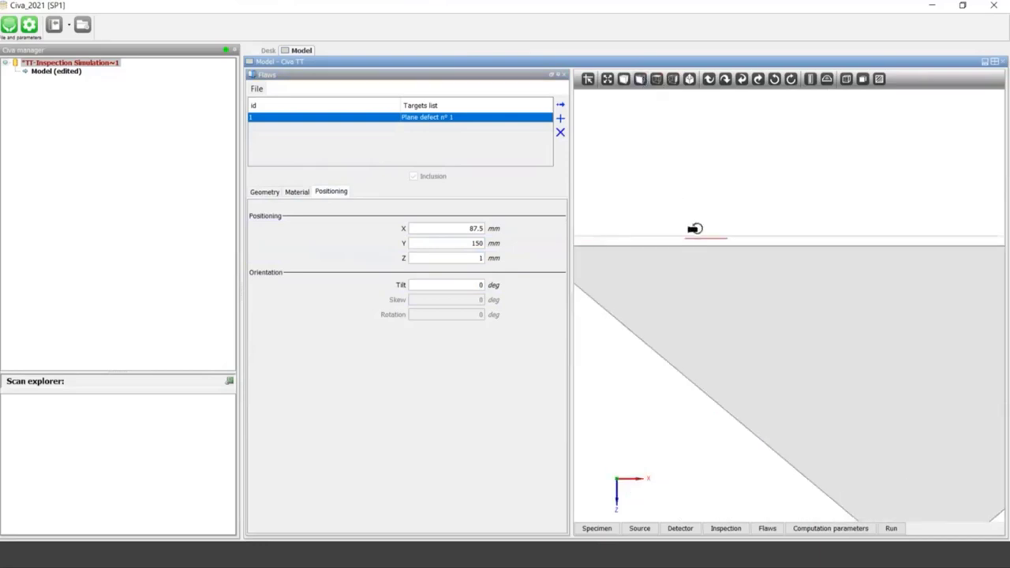
# Set the planar flaw's tilt to 45°
pyautogui.moveTo(694, 228); pyautogui.dragTo(591, 259)
pyautogui.doubleClick(469, 285)
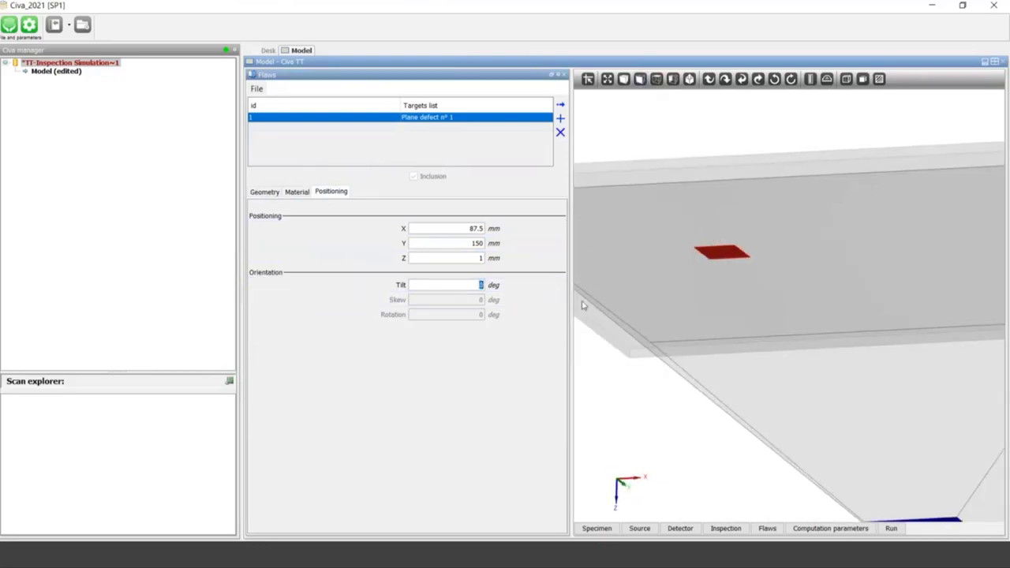
pyautogui.write('45')
pyautogui.press('Return')
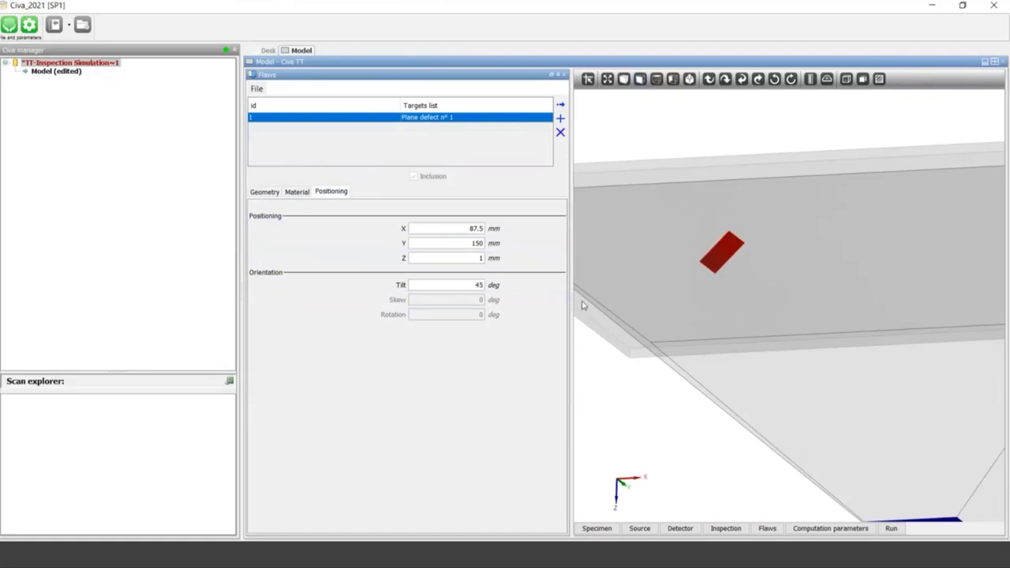
# Try a 90° tilt on the planar flaw and return it to 45°
pyautogui.doubleClick(469, 286)
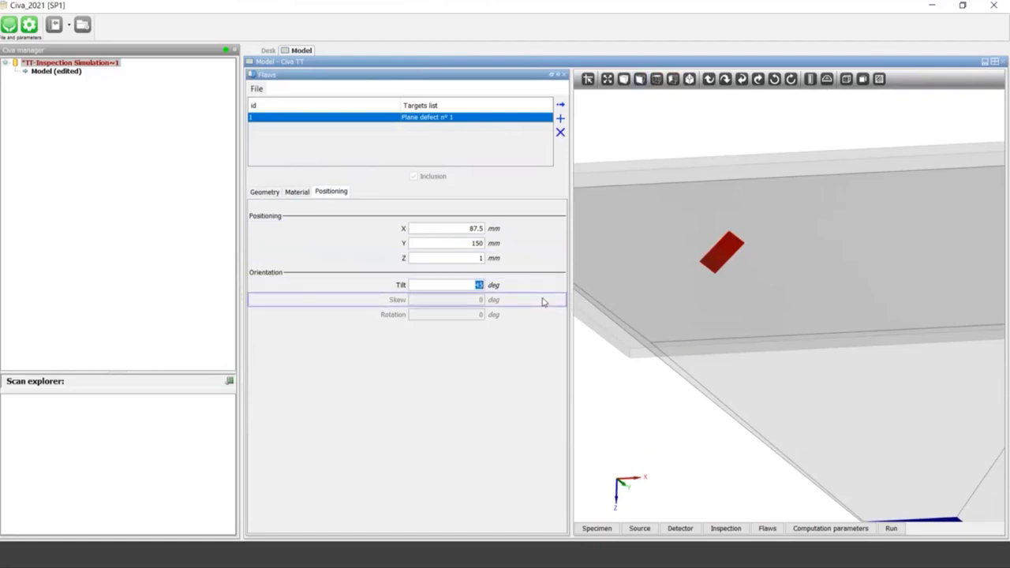
pyautogui.write('90')
pyautogui.press('Return')
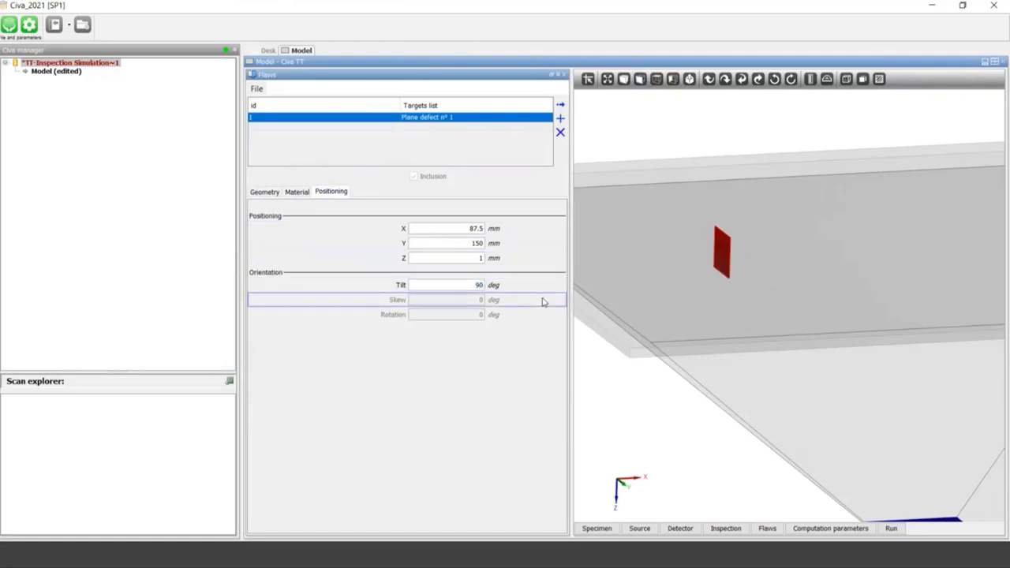
pyautogui.doubleClick(453, 288)
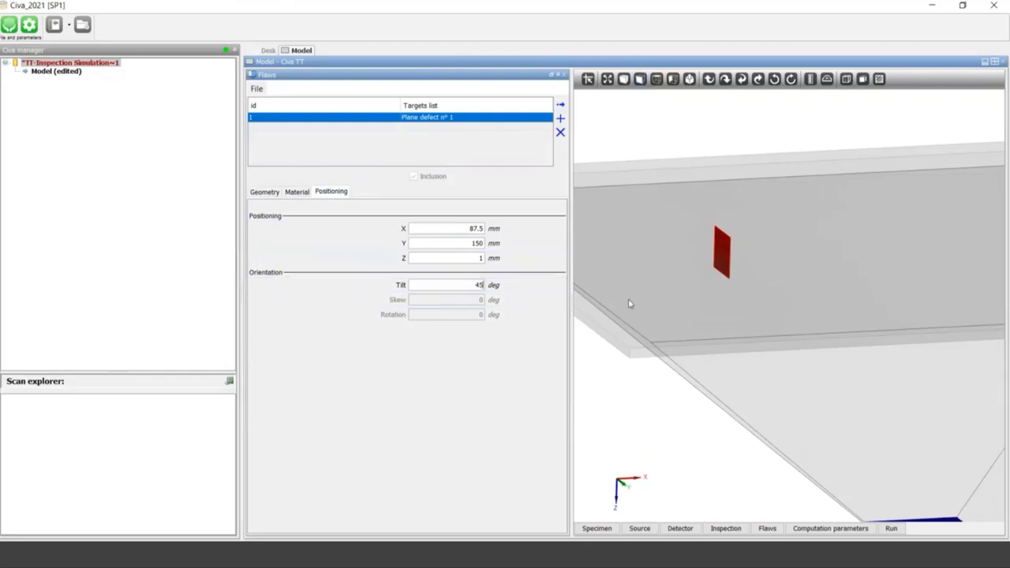
pyautogui.write('45')
pyautogui.press('Return')
# Set the planar flaw's tilt to 0°
pyautogui.doubleClick(475, 286)
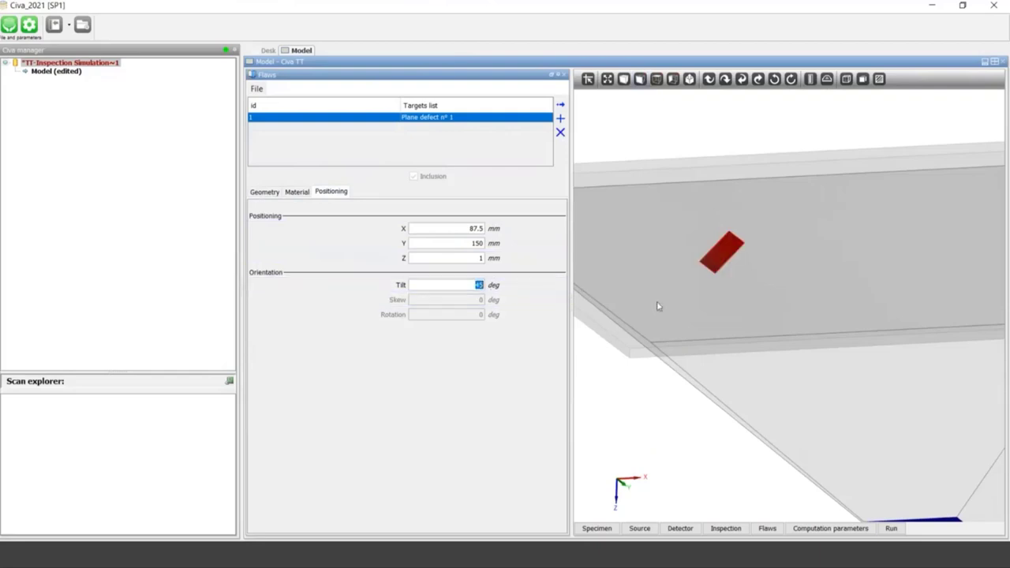
pyautogui.press('Return')
pyautogui.moveTo(686, 336); pyautogui.dragTo(629, 352, button='middle')
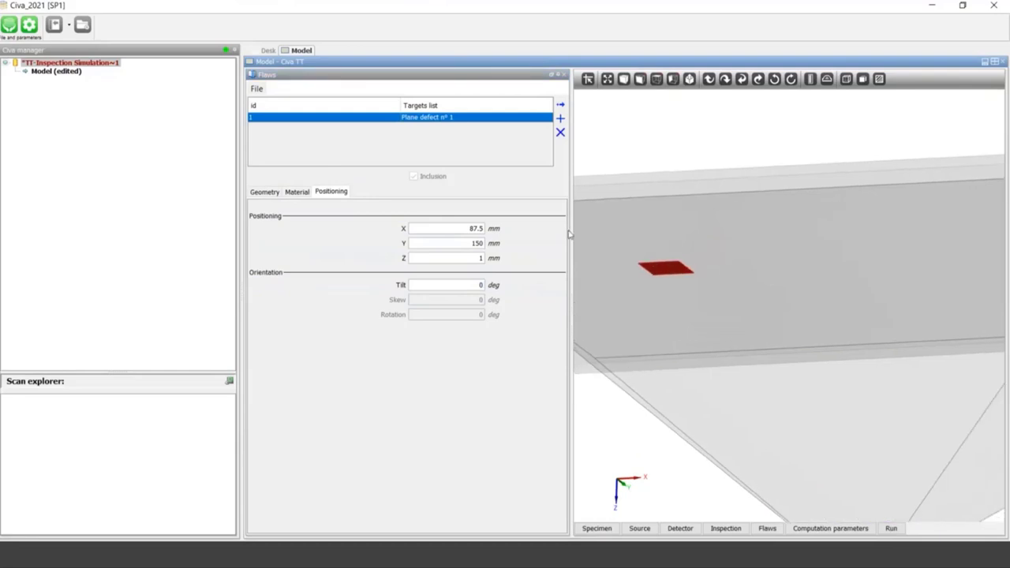
# Add a second planar flaw positioned at X 175 mm and Z 2 mm, keeping Y at 150 mm
pyautogui.click(560, 118)
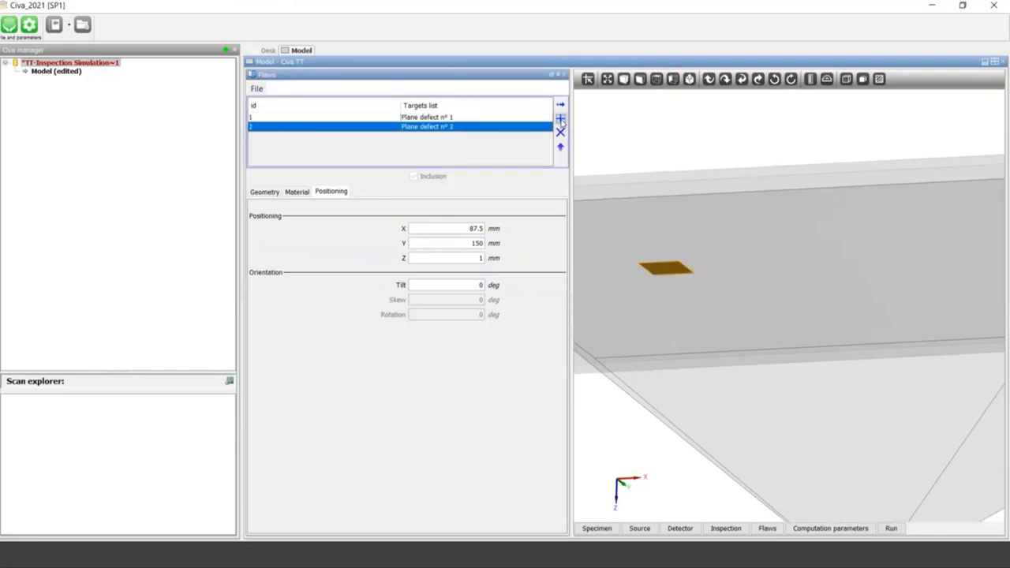
pyautogui.doubleClick(451, 228)
pyautogui.write('175')
pyautogui.press('Tab')
pyautogui.press('Tab')
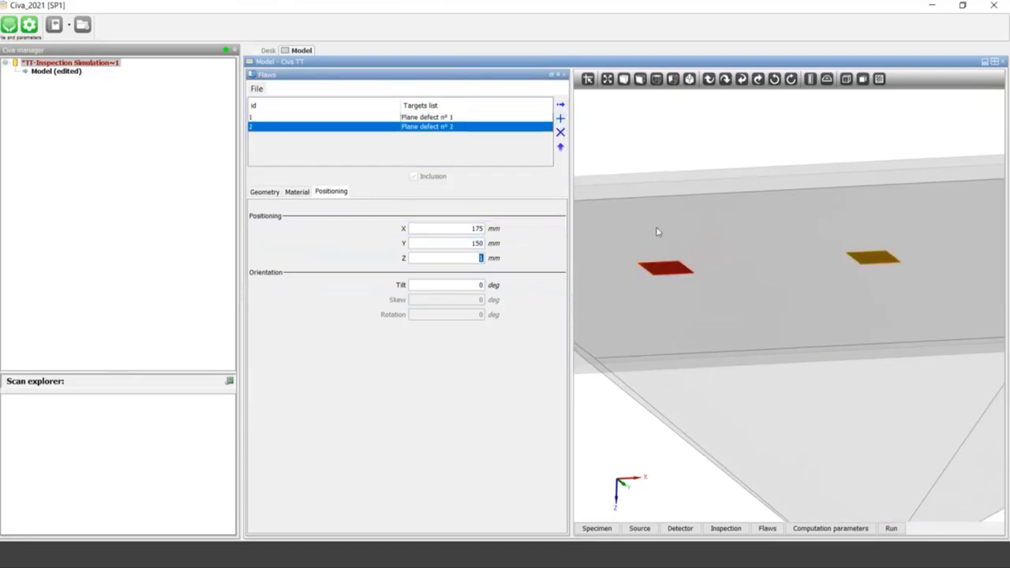
pyautogui.write('2')
pyautogui.press('Tab')
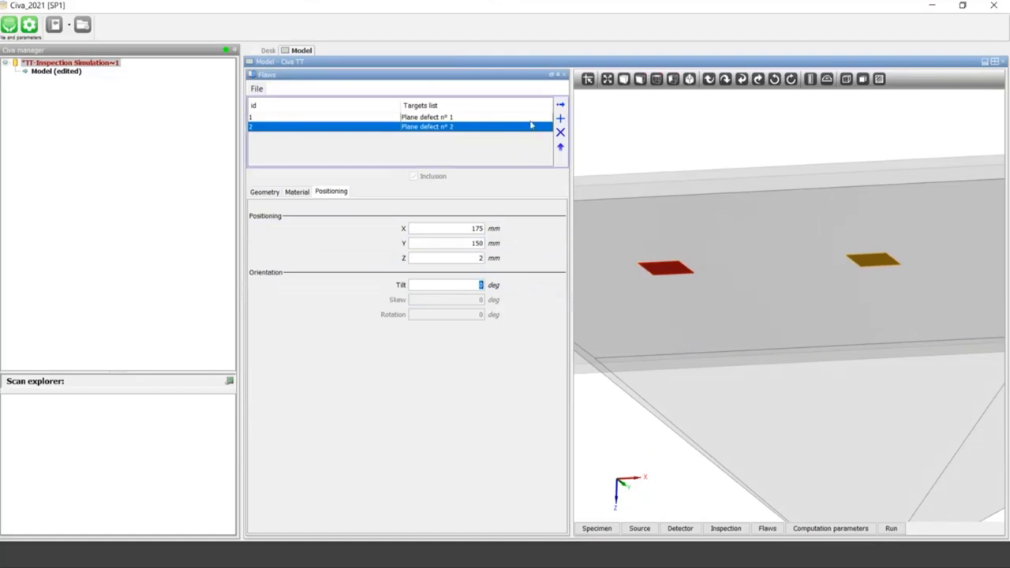
# Add a third planar flaw positioned at X 262.5 mm and Z 3 mm, keeping Y at 150 mm
pyautogui.click(560, 118)
pyautogui.doubleClick(453, 228)
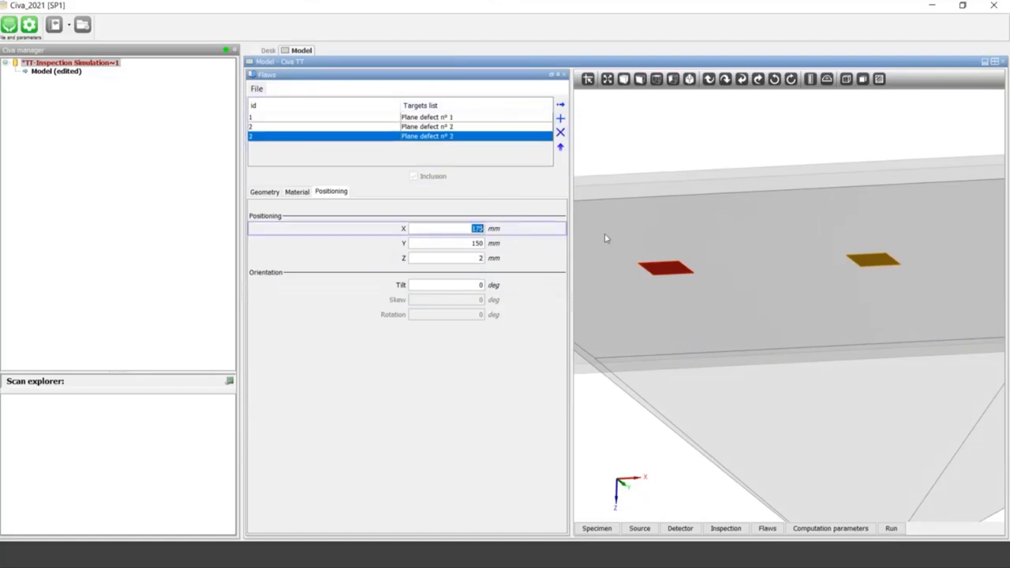
pyautogui.write('262')
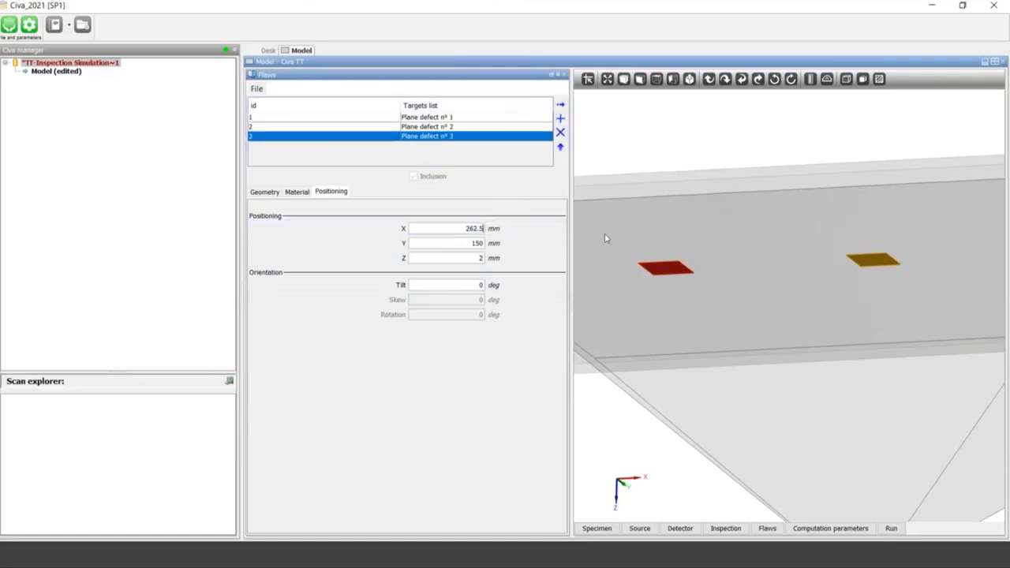
pyautogui.write('.5')
pyautogui.press('Tab')
pyautogui.press('Tab')
pyautogui.write('3')
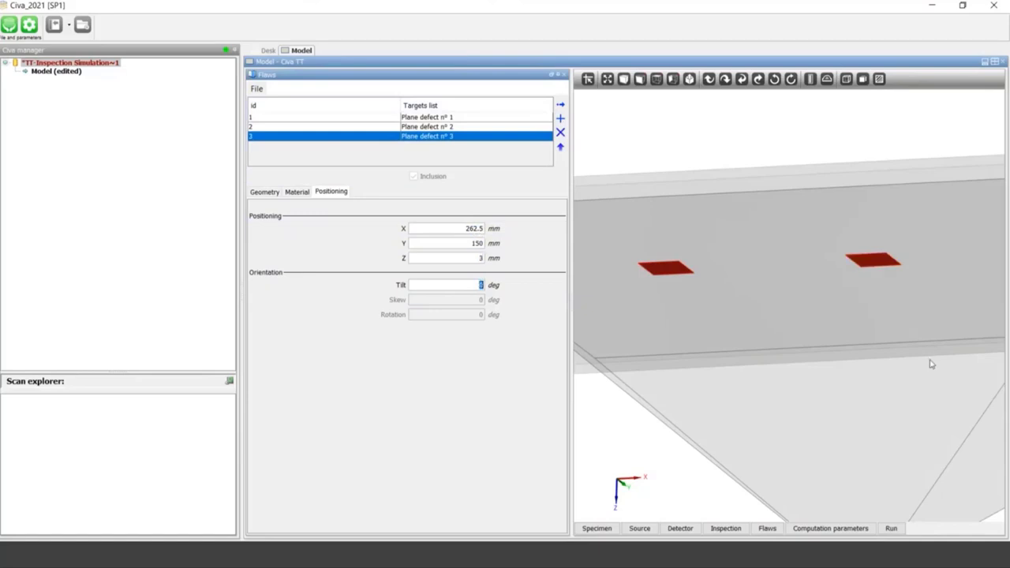
pyautogui.press('Return')
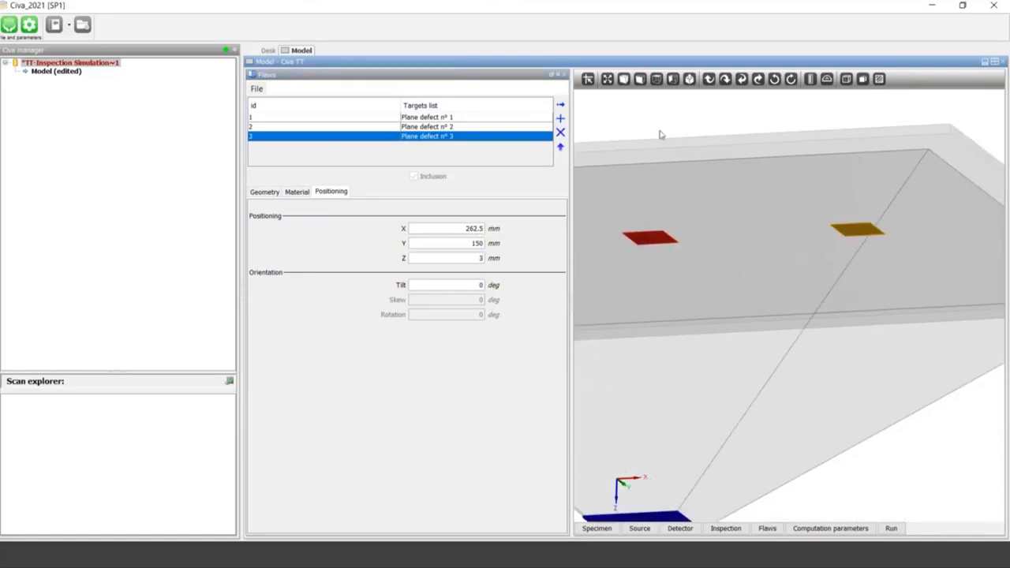
# Close the flaw settings and examine the flaws' depths and layout in XZ side and perspective views
pyautogui.click(638, 83)
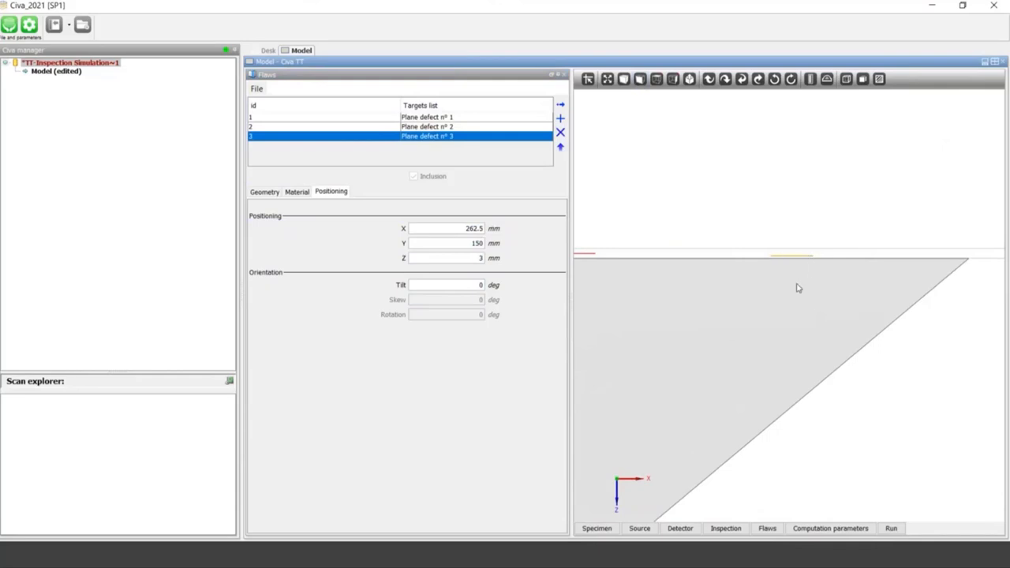
pyautogui.click(563, 74)
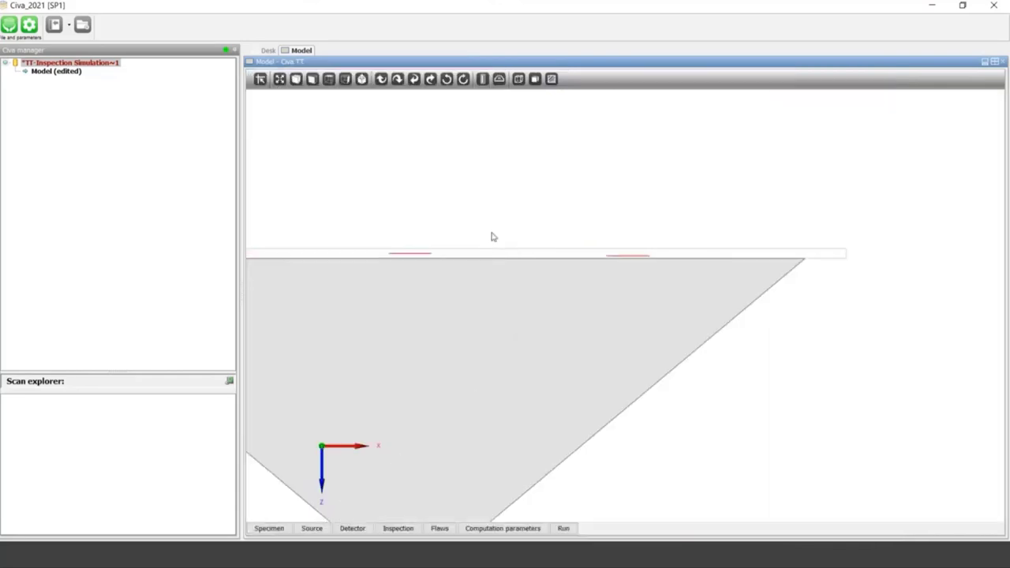
pyautogui.moveTo(506, 236); pyautogui.dragTo(495, 281)
pyautogui.moveTo(496, 281); pyautogui.dragTo(575, 297, button='middle')
pyautogui.scroll(-5, 473, 411)
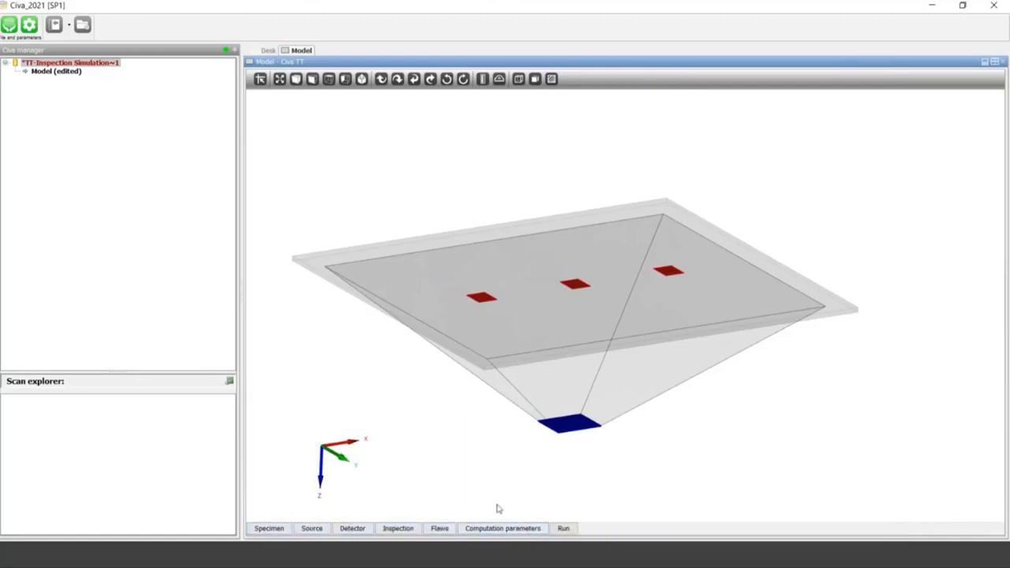
# Set the simulation time to 10 s and the sample initial temperature to 20 °C, keeping the 0.4 s time step
pyautogui.click(497, 528)
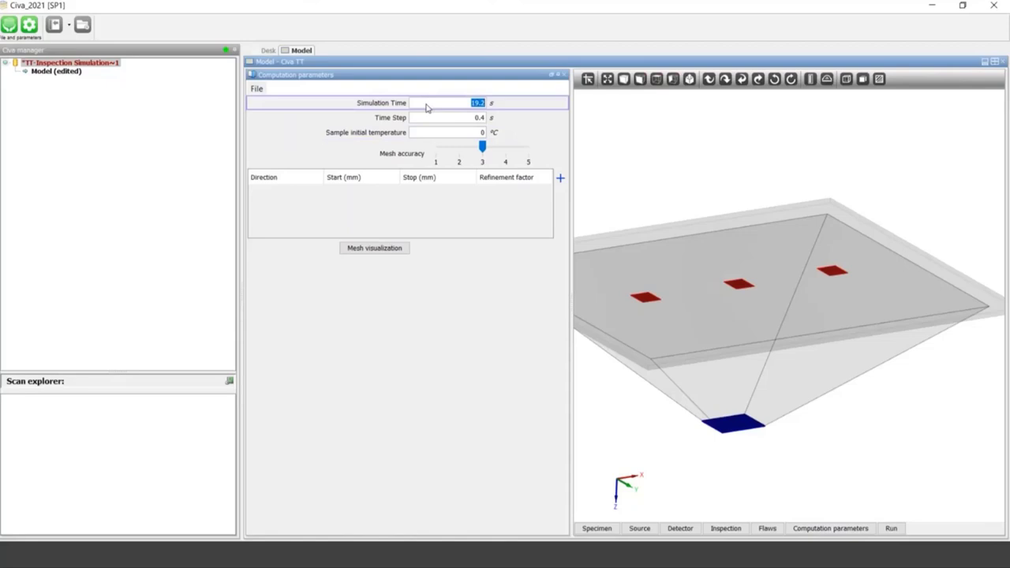
pyautogui.write('10')
pyautogui.press('Tab')
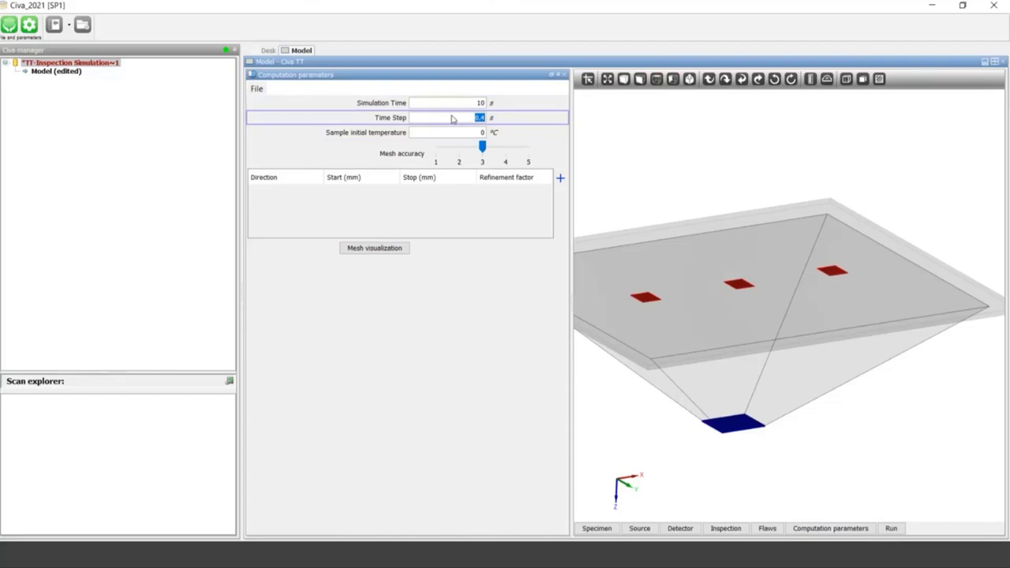
pyautogui.press('Tab')
pyautogui.click(455, 131)
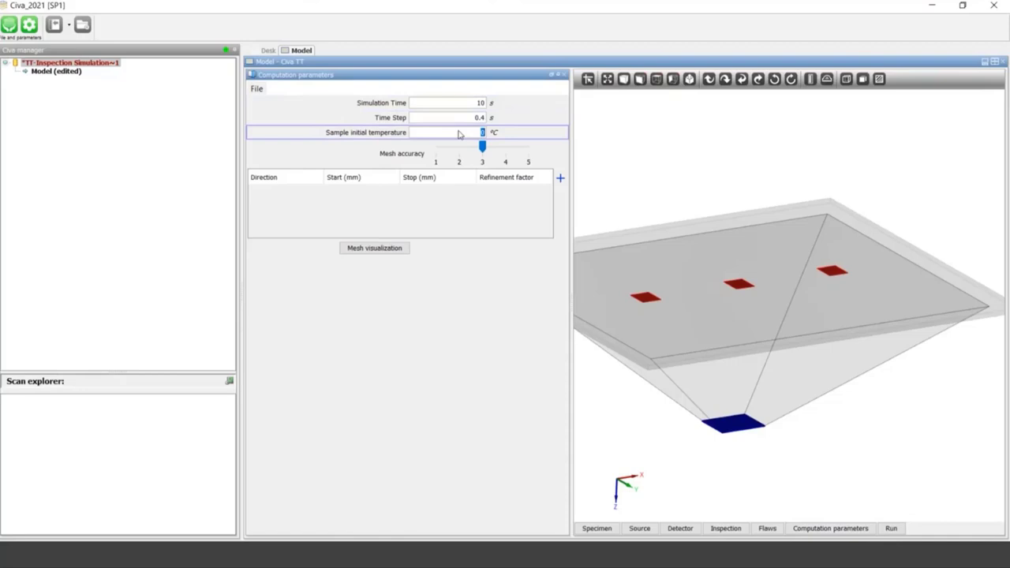
pyautogui.press('Tab')
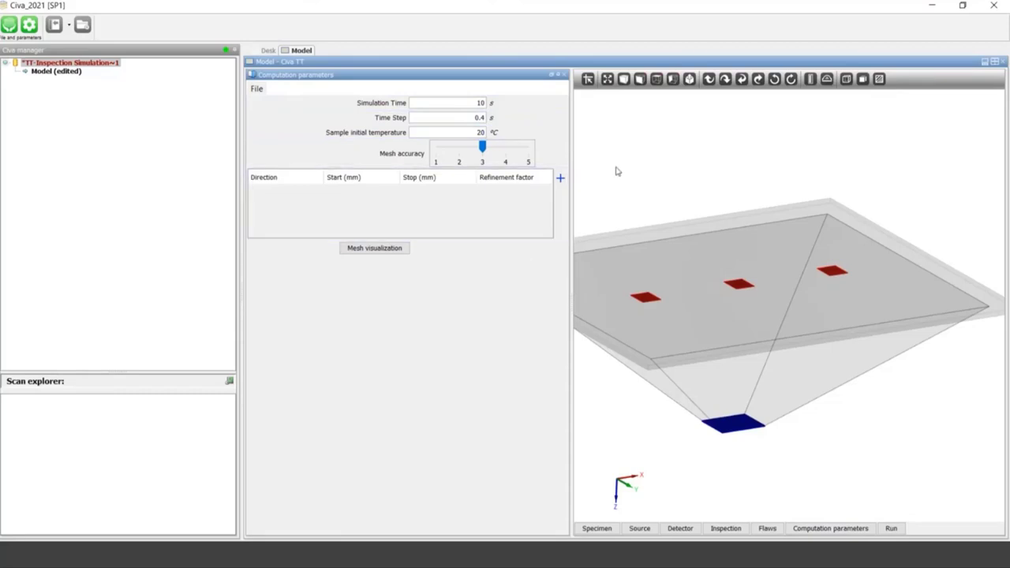
# Examine the model in side and perspective views along with the mesh accuracy and refinement settings, leaving them as they are
pyautogui.click(641, 80)
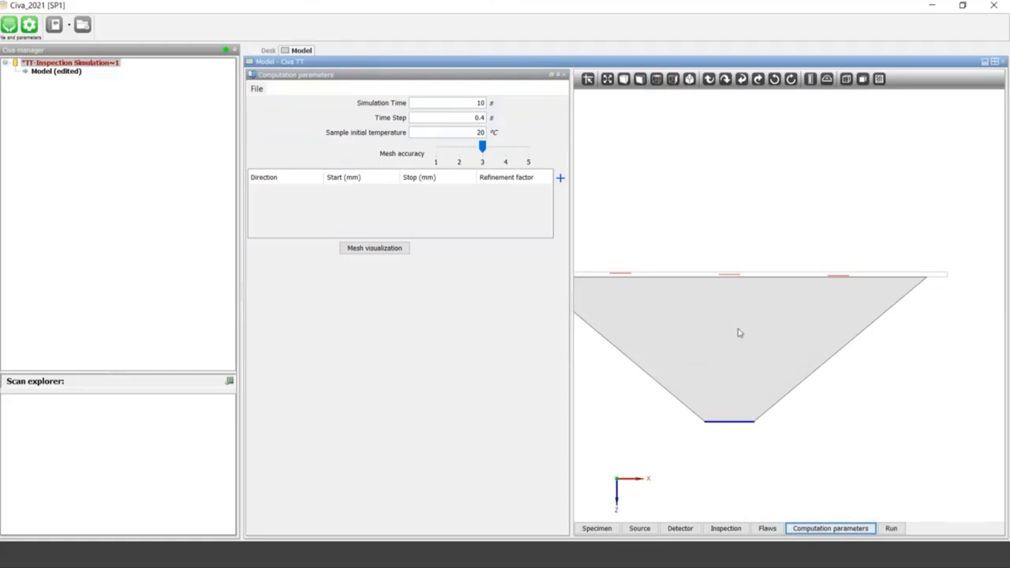
pyautogui.moveTo(739, 332)
pyautogui.mouseDown()
pyautogui.moveTo(750, 340)
pyautogui.moveTo(733, 342)
pyautogui.moveTo(755, 343)
pyautogui.mouseUp()
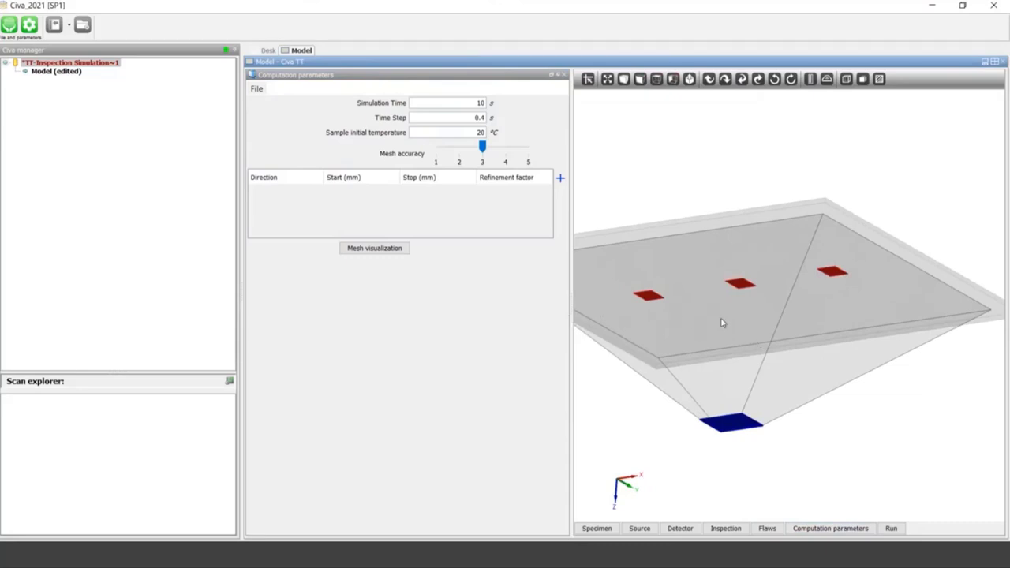
pyautogui.moveTo(715, 321); pyautogui.dragTo(707, 320)
pyautogui.click(512, 220)
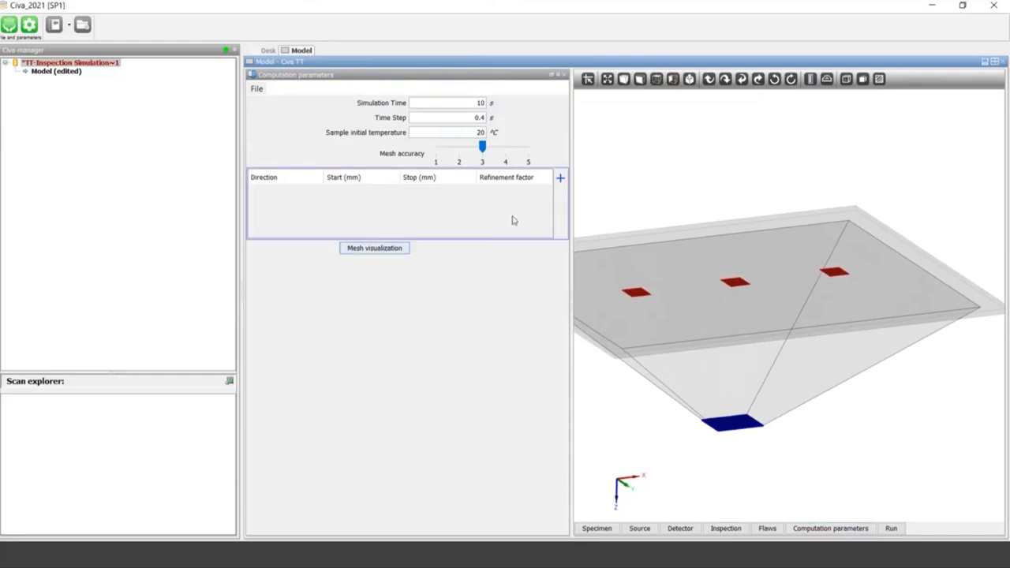
pyautogui.click(482, 147)
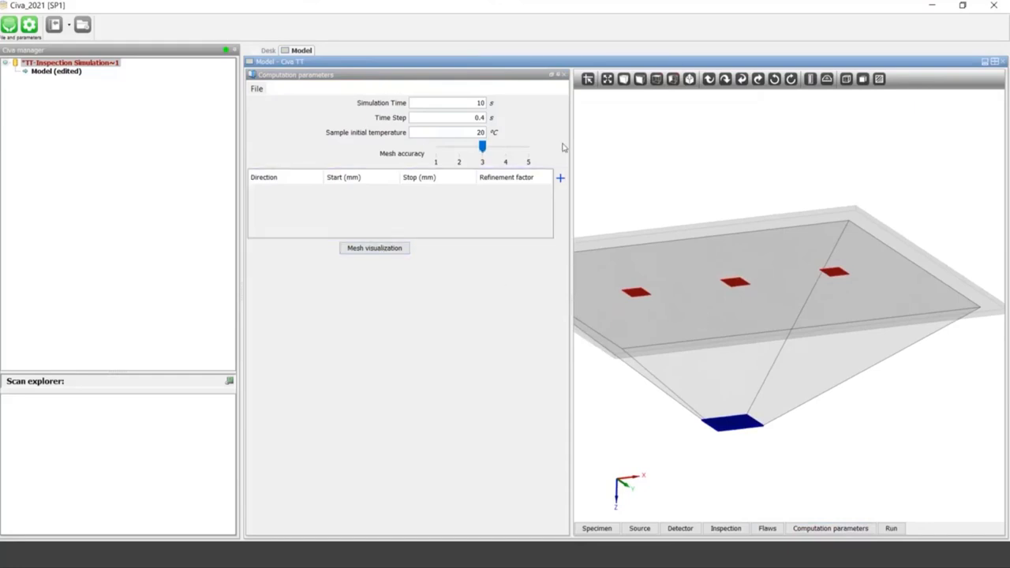
# Close the computation parameters and run the thermal inspection simulation
pyautogui.click(563, 74)
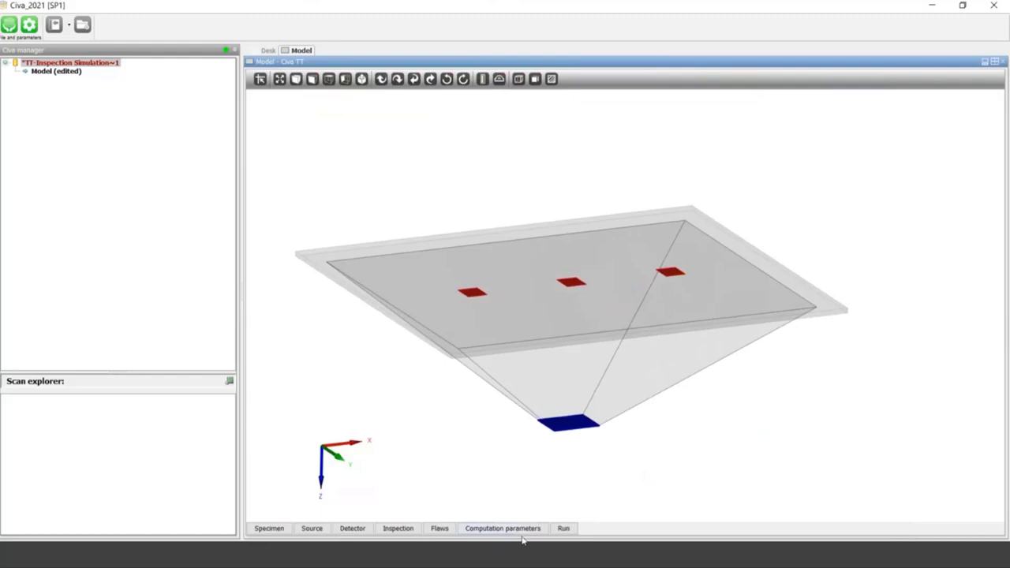
pyautogui.click(563, 529)
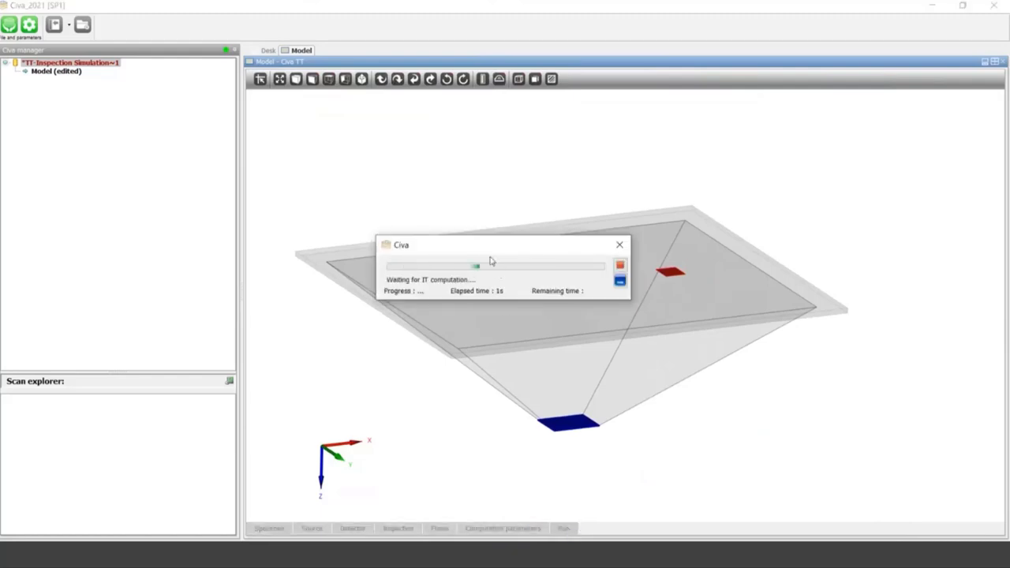
pyautogui.moveTo(487, 247); pyautogui.dragTo(386, 123)
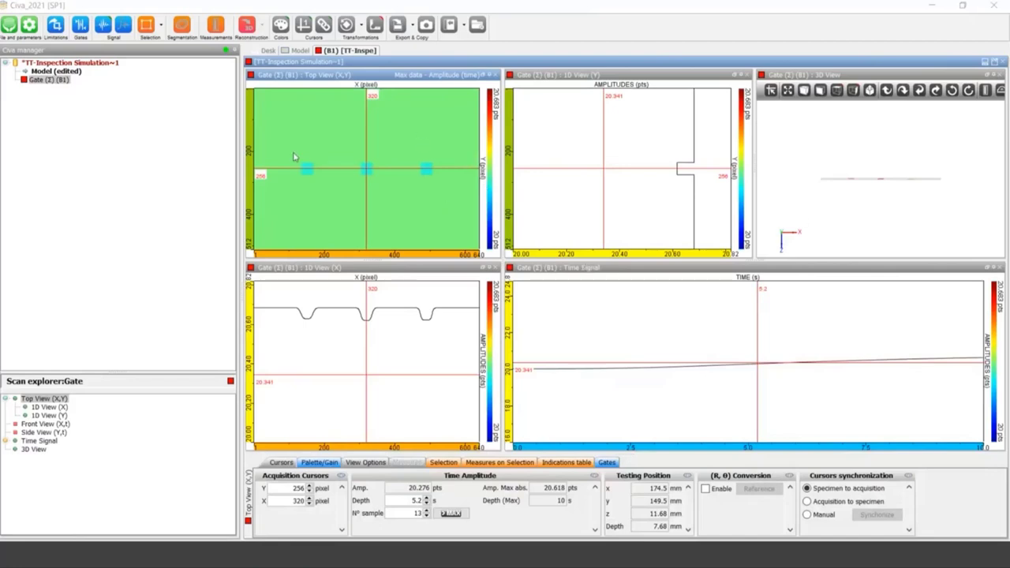
# Enlarge the time signal's amplitude scale and advance its time cursor to 9.2 s
pyautogui.moveTo(756, 352); pyautogui.dragTo(851, 351)
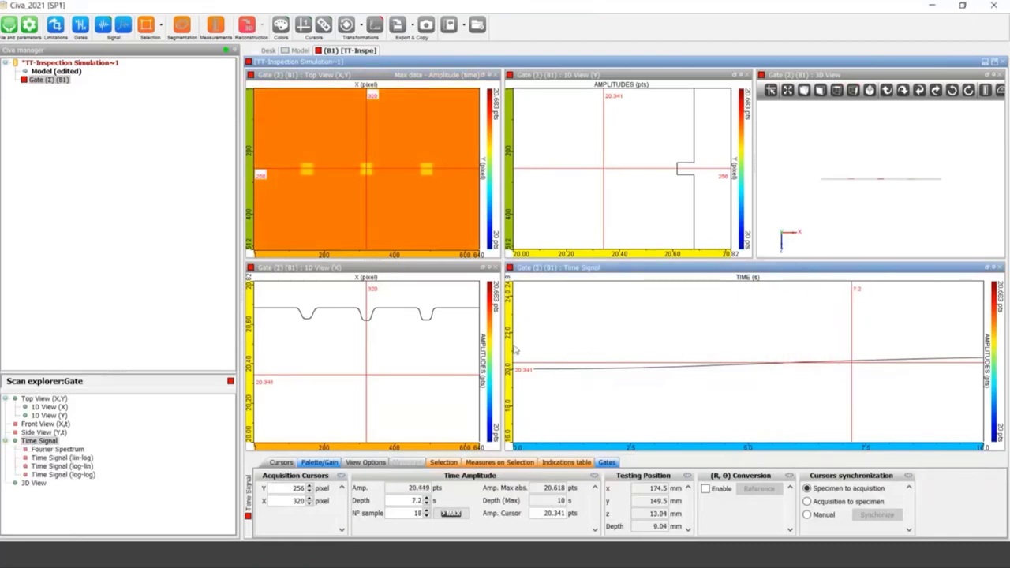
pyautogui.moveTo(514, 348); pyautogui.dragTo(999, 392)
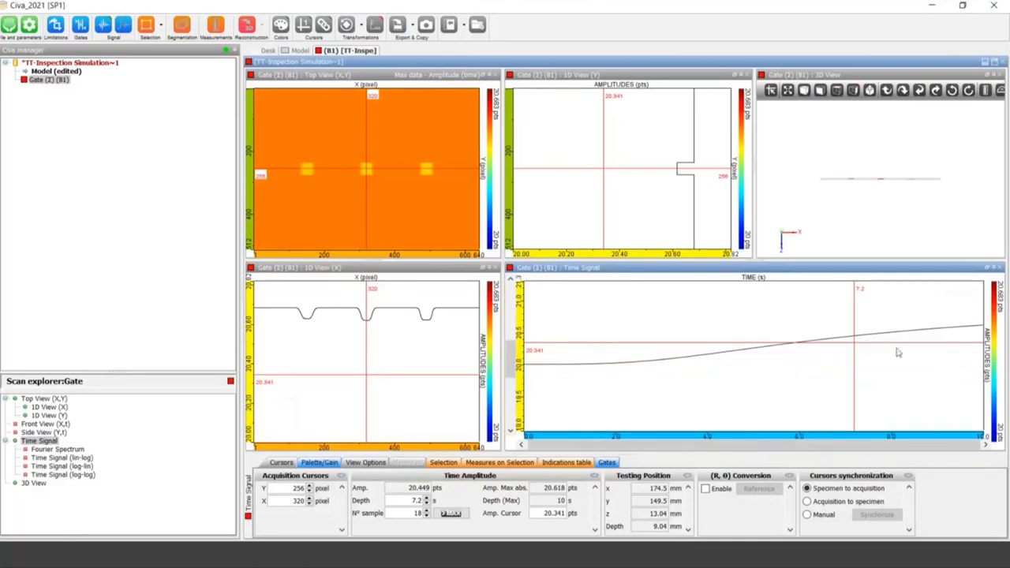
pyautogui.moveTo(857, 342); pyautogui.dragTo(910, 326)
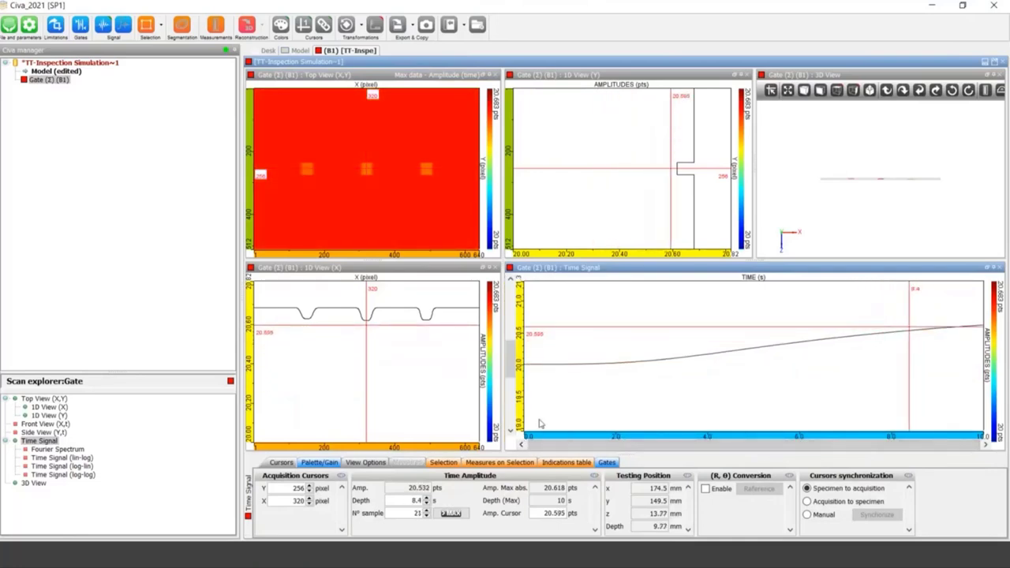
pyautogui.moveTo(908, 321); pyautogui.dragTo(946, 325)
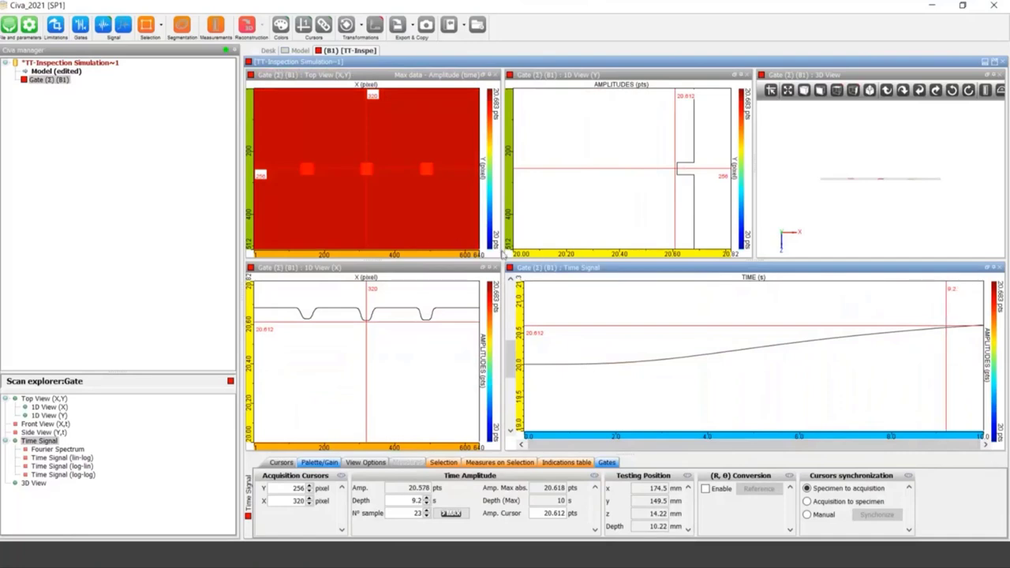
# Adjust the top view's colour palette to increase the flaws' contrast and move the X cursor to pixel 505 at the third flaw
pyautogui.moveTo(492, 251); pyautogui.dragTo(499, 129)
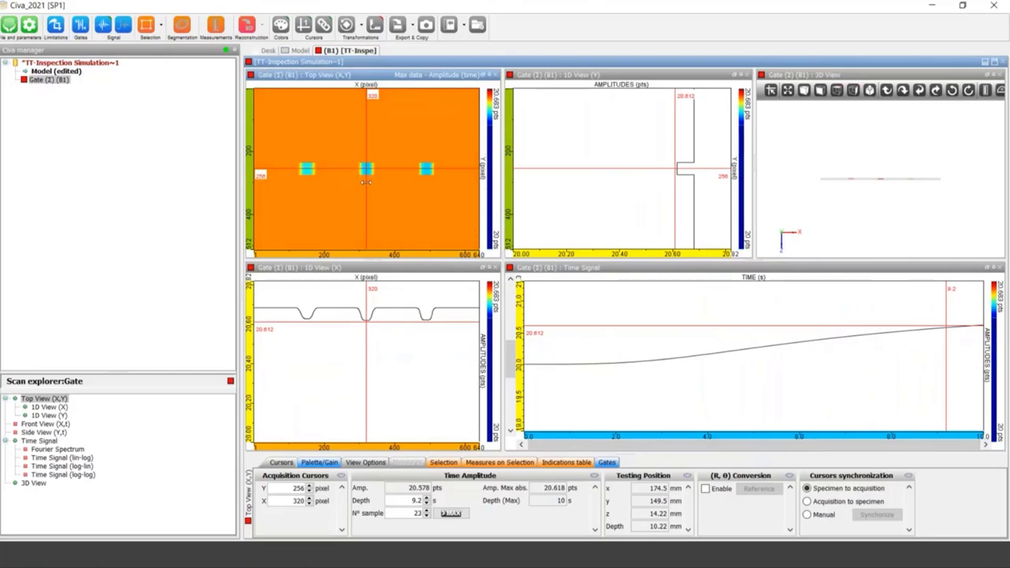
pyautogui.moveTo(365, 183); pyautogui.dragTo(258, 180)
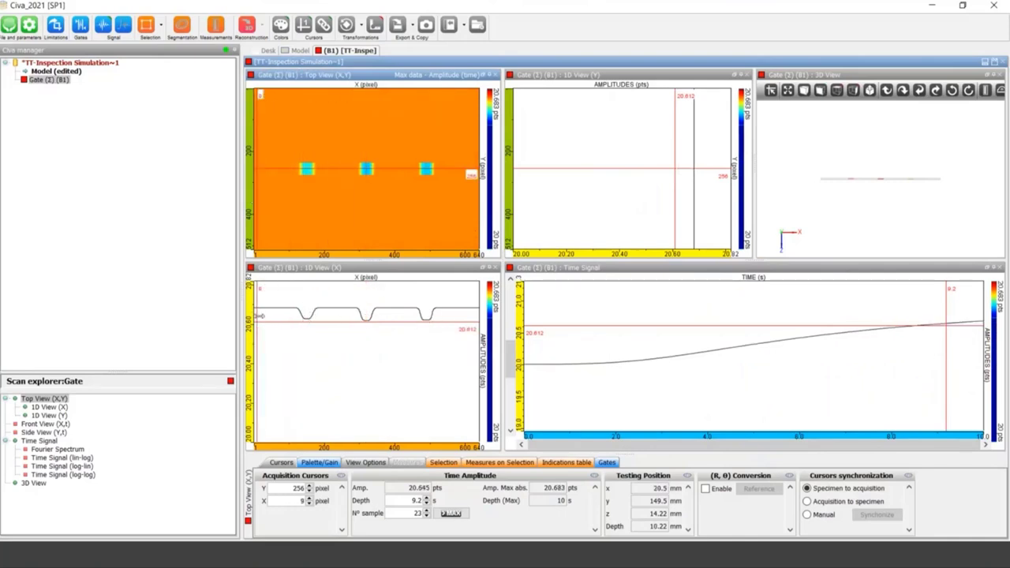
pyautogui.moveTo(269, 312); pyautogui.dragTo(379, 312)
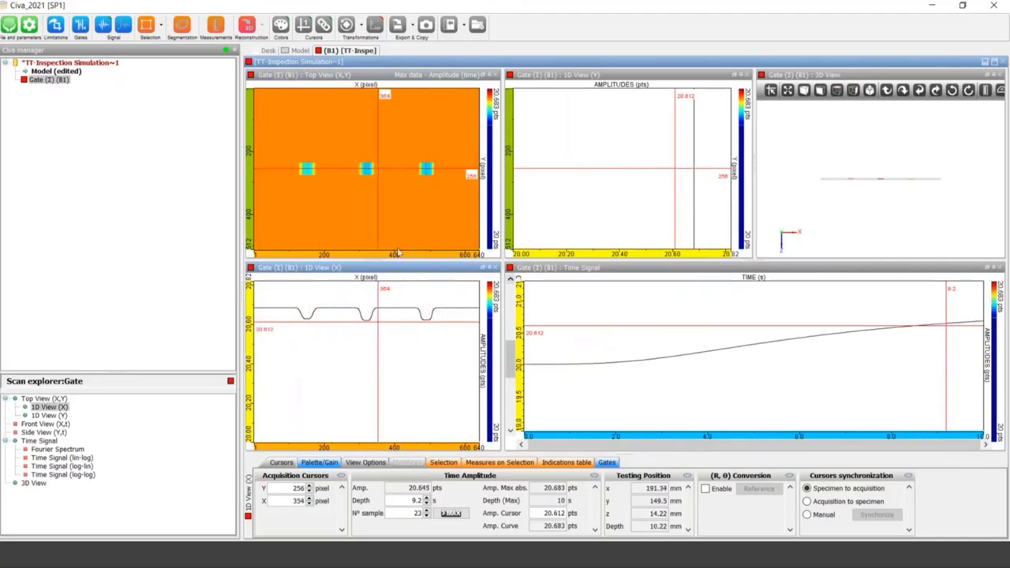
pyautogui.click(419, 218)
pyautogui.moveTo(377, 214); pyautogui.dragTo(430, 214)
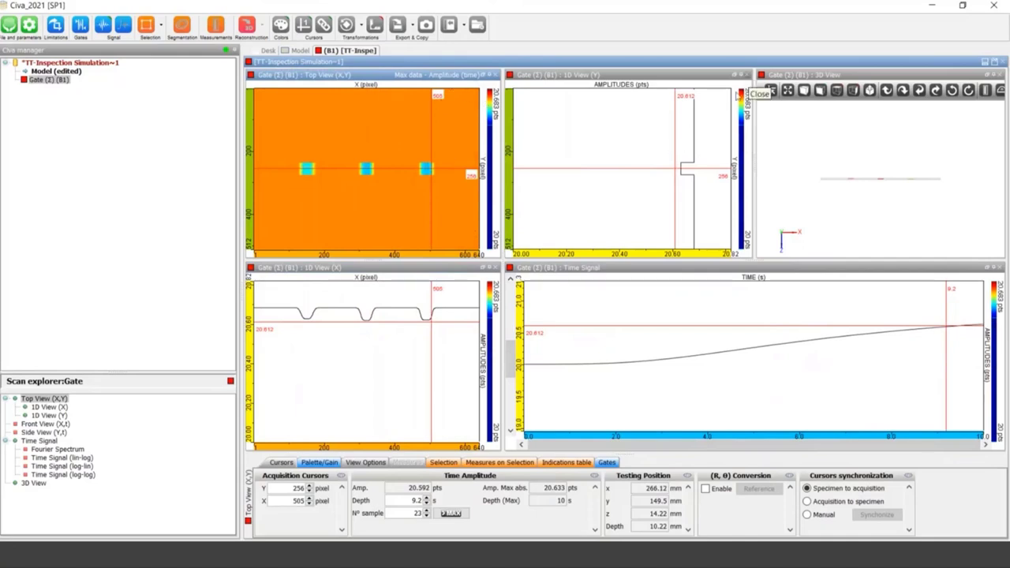
# Close the 1D X and Y views and orbit the 3D view to a perspective of the specimen and flaws
pyautogui.click(746, 74)
pyautogui.click(494, 268)
pyautogui.moveTo(606, 226); pyautogui.dragTo(612, 243)
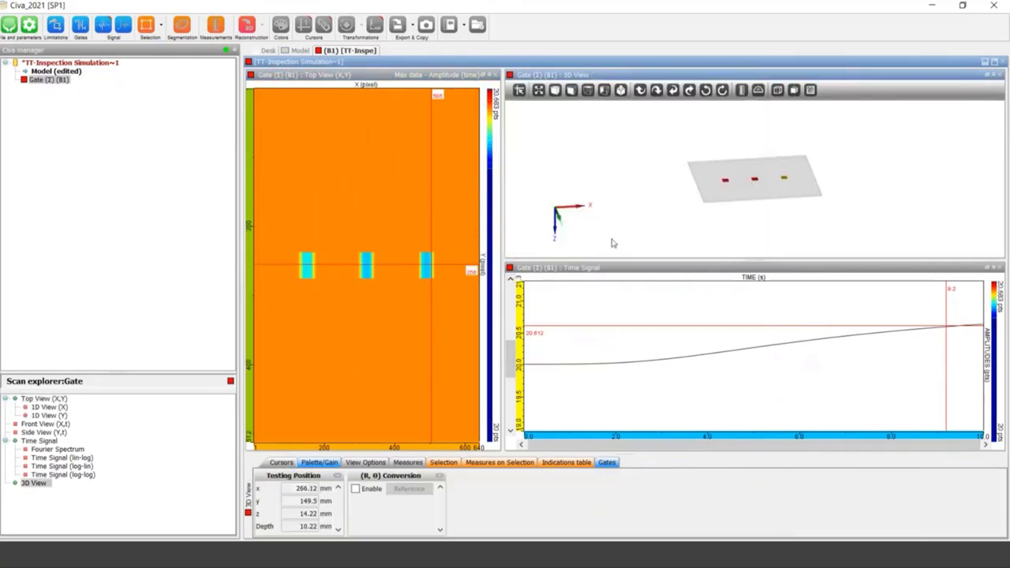
# Overlay the thermal image on the specimen in the 3D view and place the time signal cursor on the curve at 9.2 s
pyautogui.click(447, 230)
pyautogui.moveTo(701, 203); pyautogui.dragTo(721, 243)
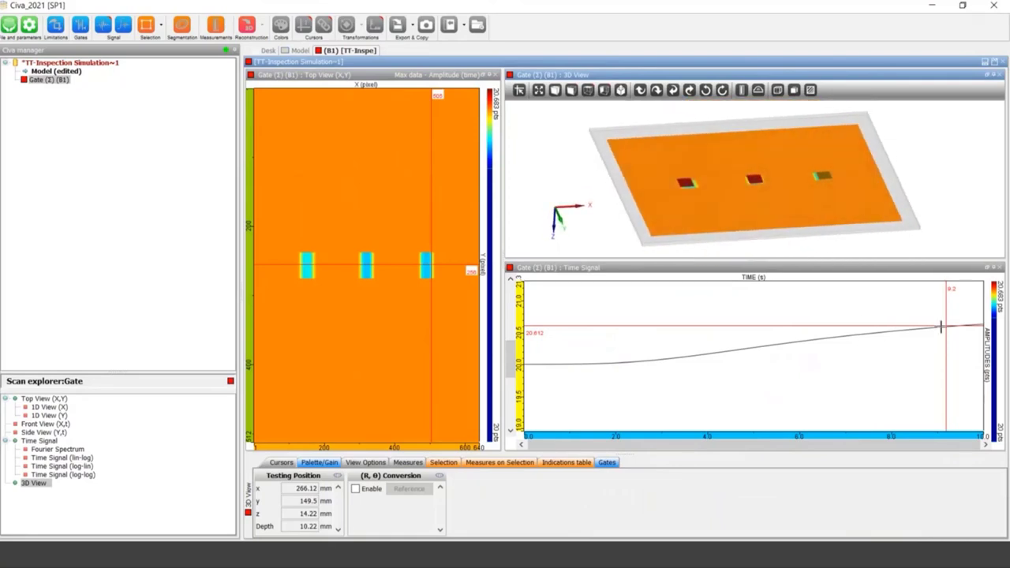
pyautogui.click(939, 326)
pyautogui.moveTo(938, 327)
pyautogui.mouseDown()
pyautogui.moveTo(773, 334)
pyautogui.moveTo(683, 362)
pyautogui.moveTo(947, 325)
pyautogui.mouseUp()
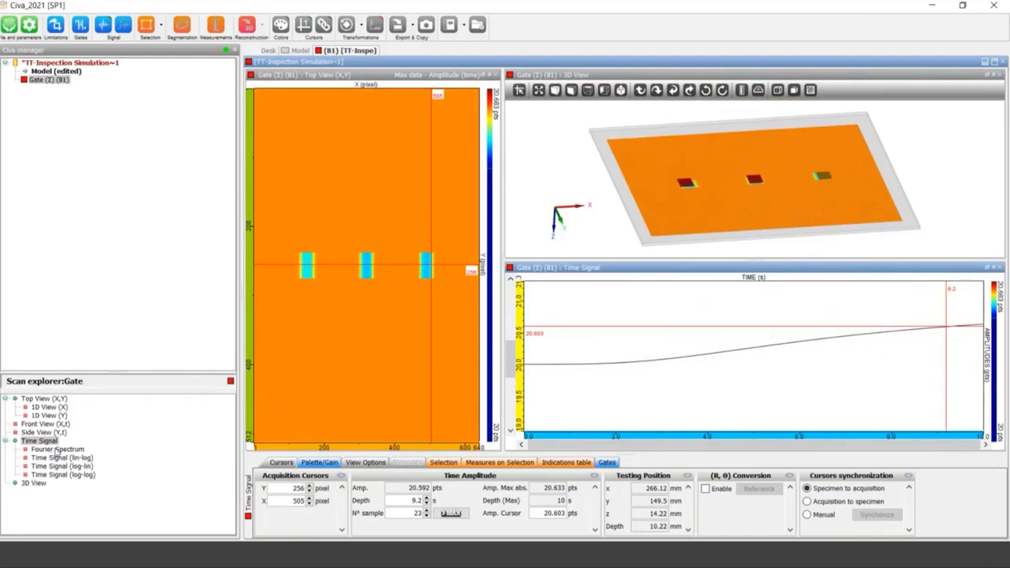
# Display the Front View (X,t) and move its cursors to X pixel 431 and 7.6 s
pyautogui.doubleClick(45, 424)
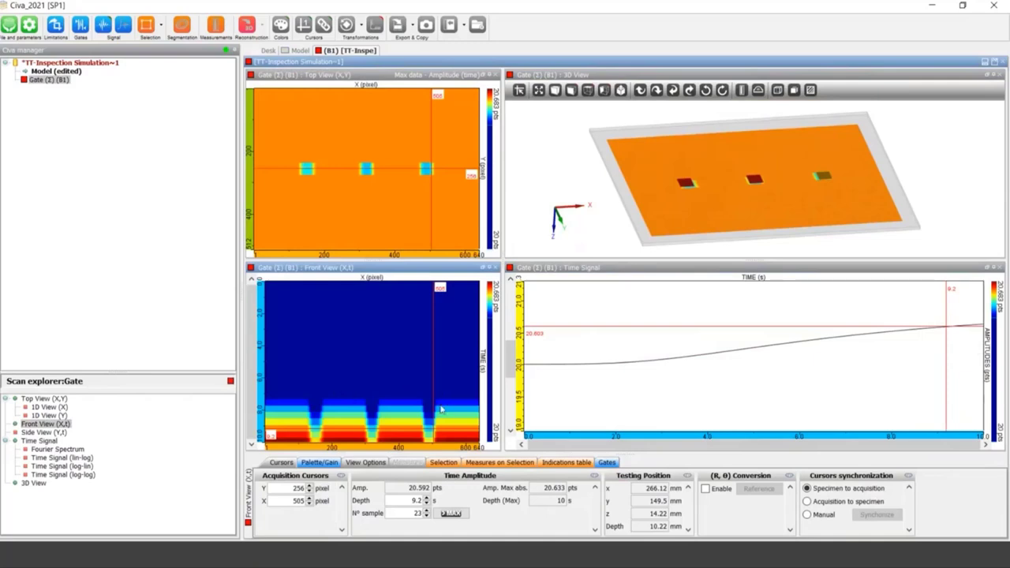
pyautogui.moveTo(436, 426); pyautogui.dragTo(398, 338)
pyautogui.moveTo(442, 363); pyautogui.dragTo(436, 325)
pyautogui.moveTo(627, 192); pyautogui.dragTo(609, 274)
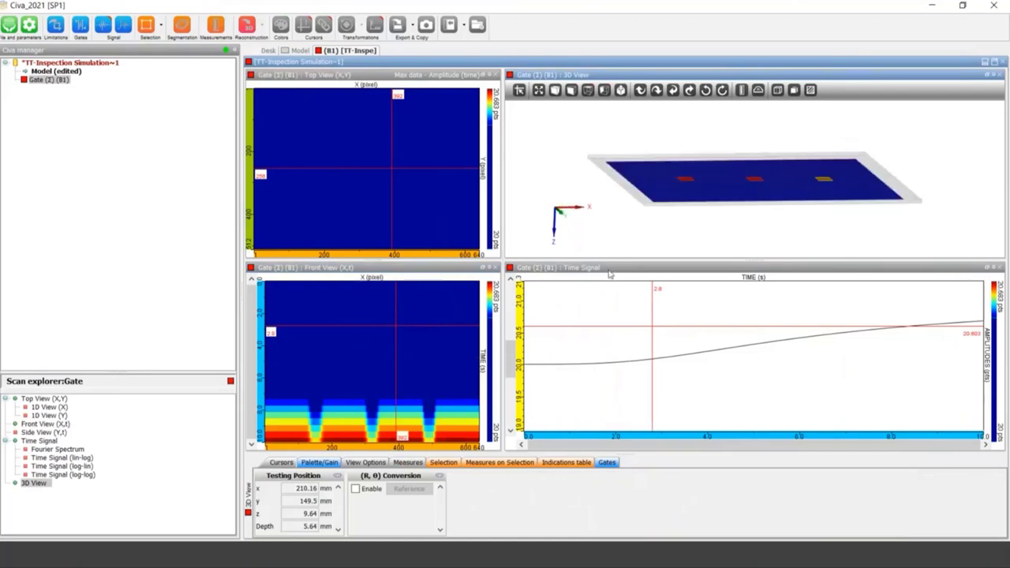
pyautogui.moveTo(423, 324); pyautogui.dragTo(427, 411)
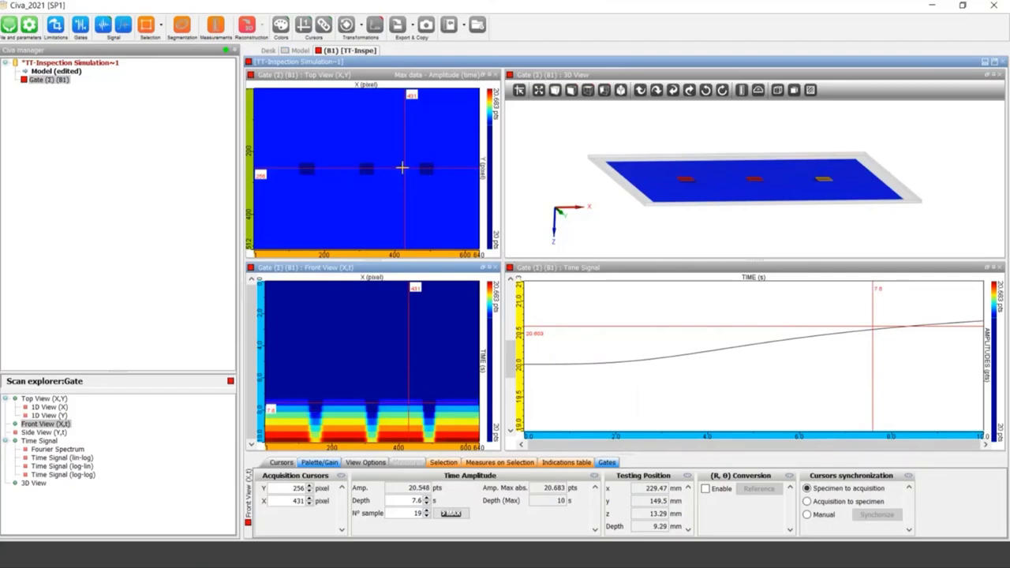
# Place the top view cursors on the middle flaw at X 314, Y 262 and advance the time cursor to 8.4 s
pyautogui.moveTo(401, 167); pyautogui.dragTo(371, 169)
pyautogui.moveTo(363, 170)
pyautogui.mouseDown()
pyautogui.moveTo(433, 167)
pyautogui.moveTo(364, 169)
pyautogui.mouseUp()
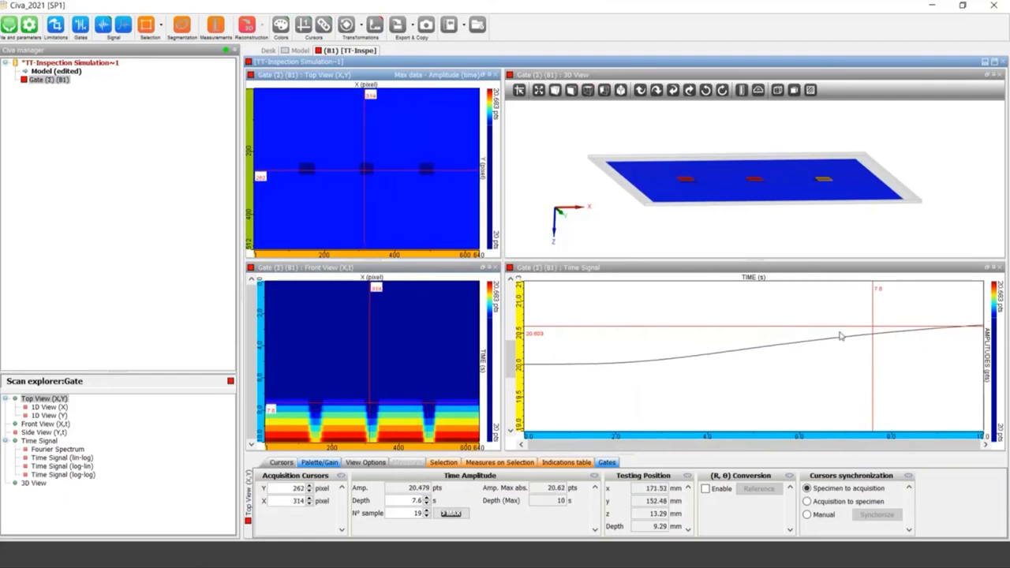
pyautogui.moveTo(873, 325); pyautogui.dragTo(912, 325)
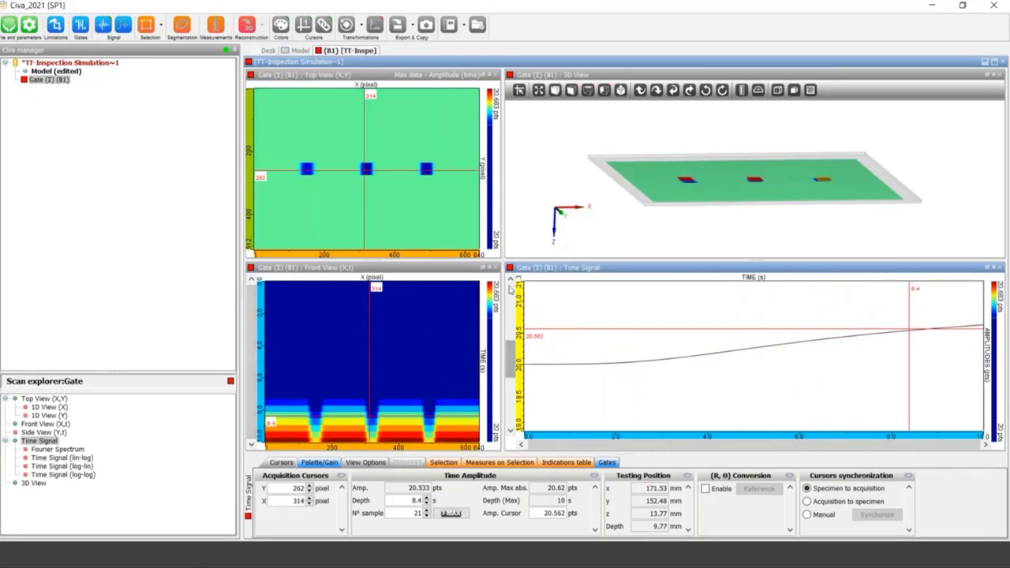
# Display the log-log time signal to examine the curve at the middle flaw, and close that view
pyautogui.click(69, 466)
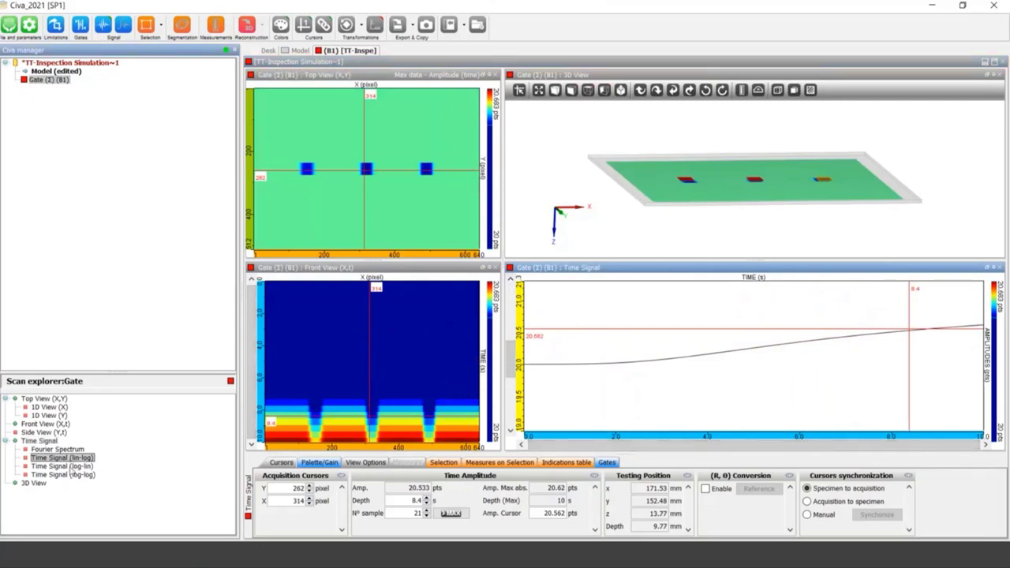
pyautogui.moveTo(69, 476); pyautogui.dragTo(568, 354)
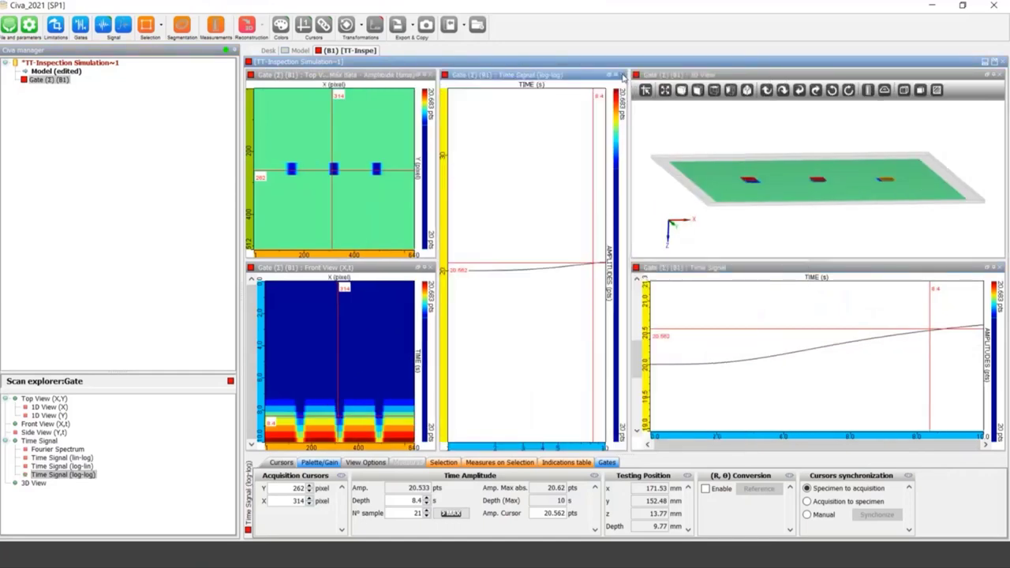
pyautogui.click(620, 75)
# Examine the signal's Fourier spectrum with the cursors on the middle flaw at X 318, Y 267, and close the spectrum view
pyautogui.click(60, 450)
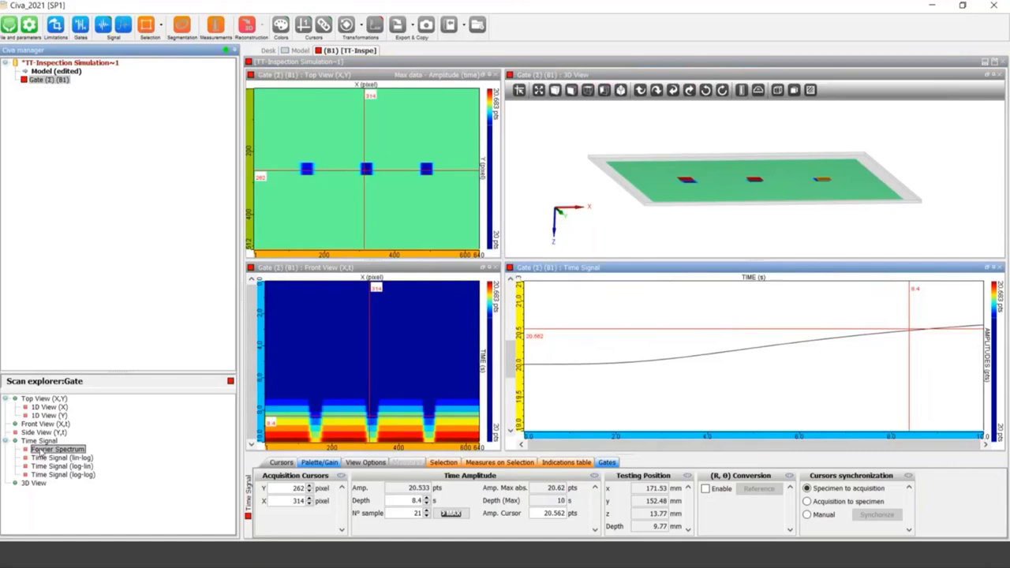
pyautogui.moveTo(38, 453); pyautogui.dragTo(552, 363)
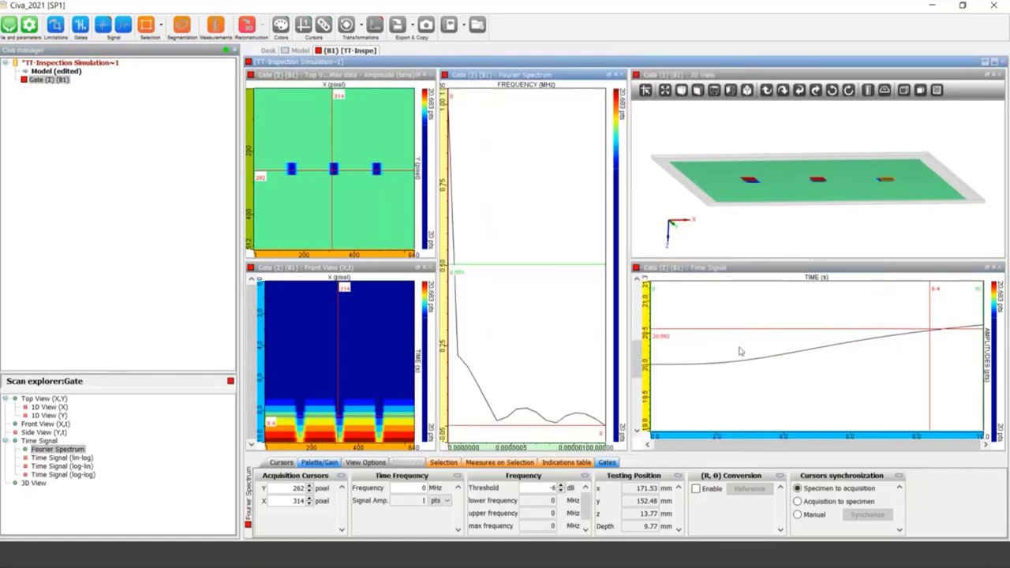
pyautogui.click(334, 169)
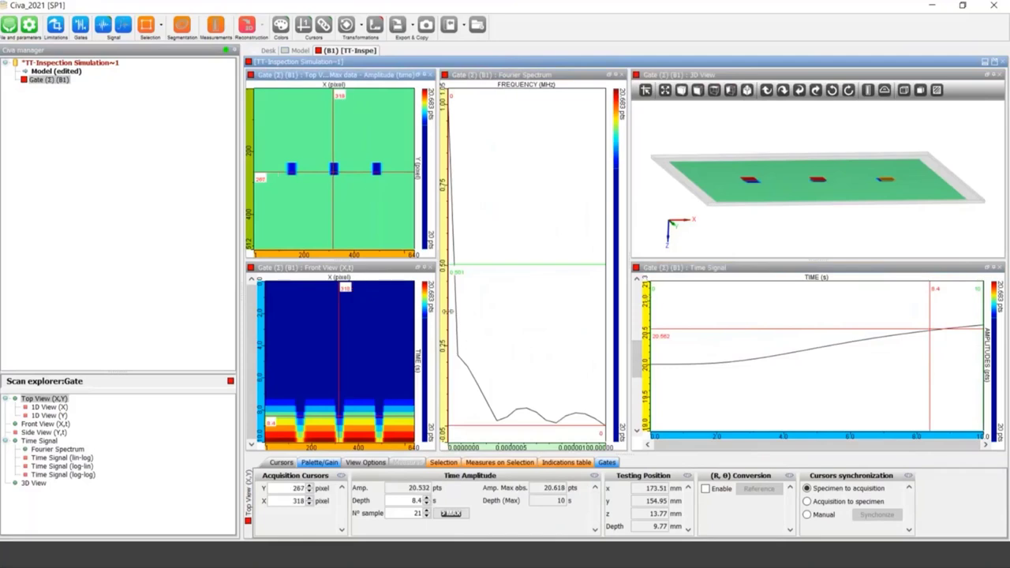
pyautogui.click(447, 303)
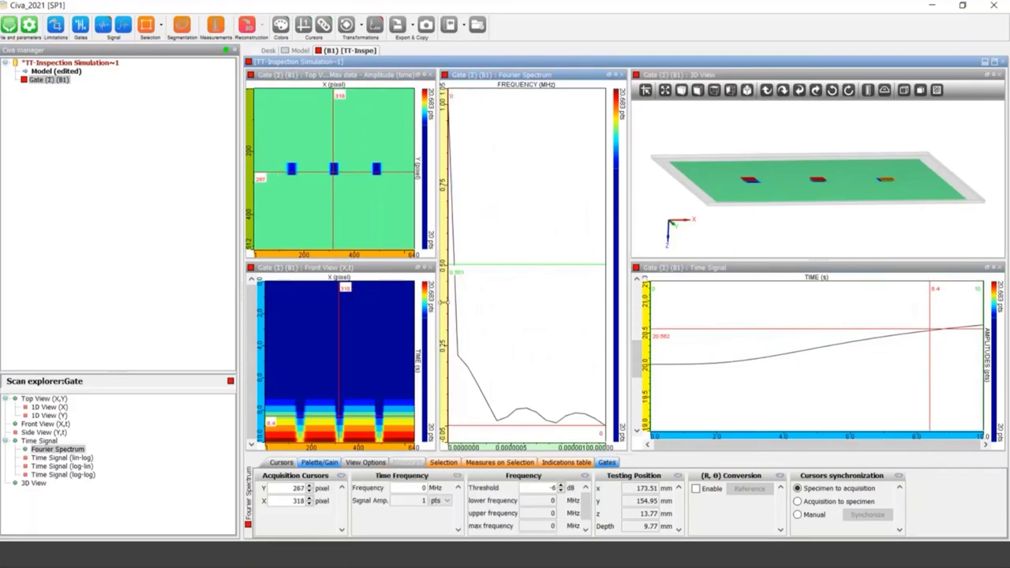
pyautogui.click(621, 76)
pyautogui.moveTo(537, 223); pyautogui.dragTo(533, 231)
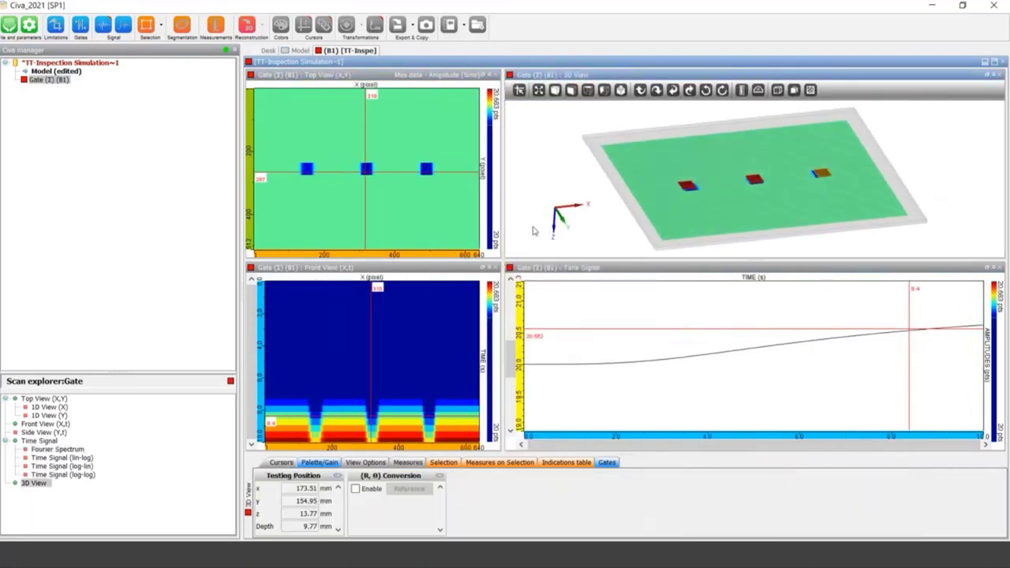
# Open 02a_TT_CompositeBlock_Homogeneous_Noise.civa from the 01_TT folder of the Webinaire bookmark
pyautogui.click(267, 50)
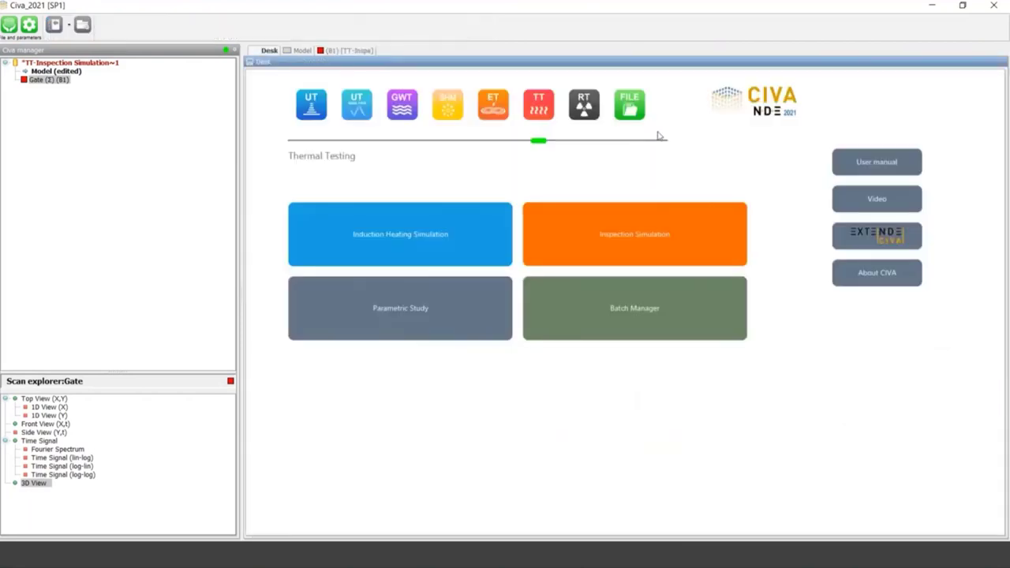
pyautogui.click(642, 110)
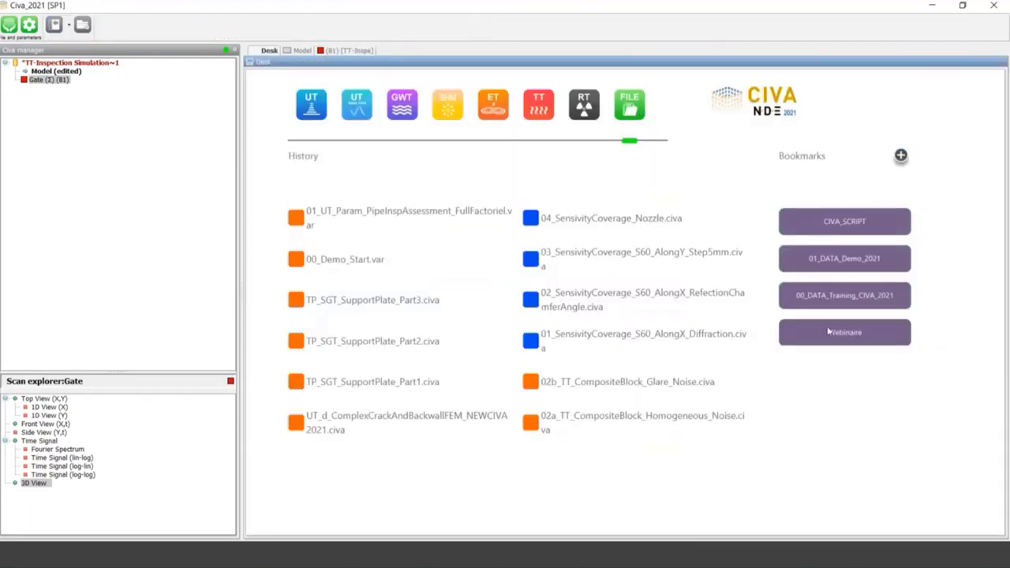
pyautogui.click(829, 332)
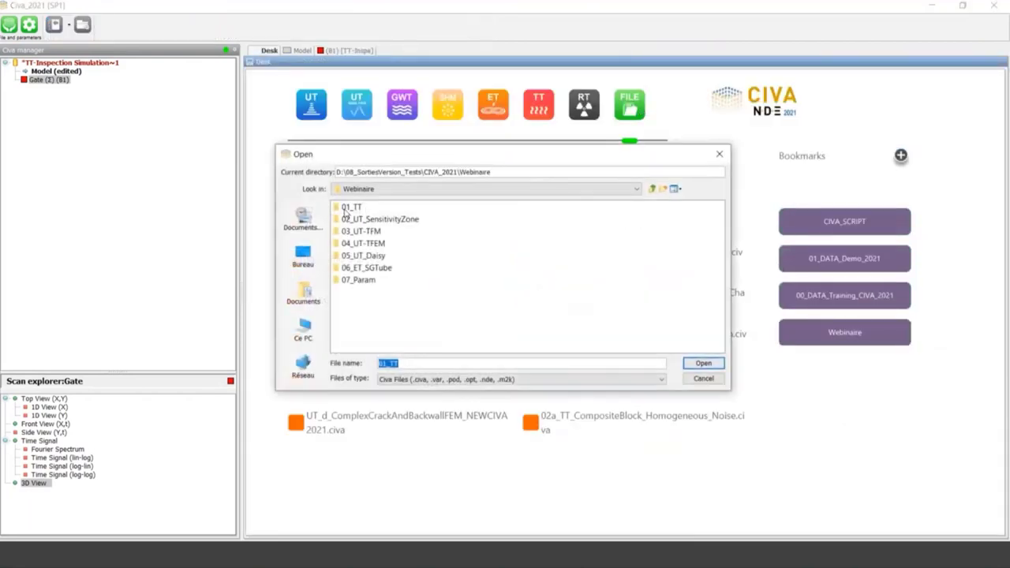
pyautogui.doubleClick(347, 208)
pyautogui.click(427, 231)
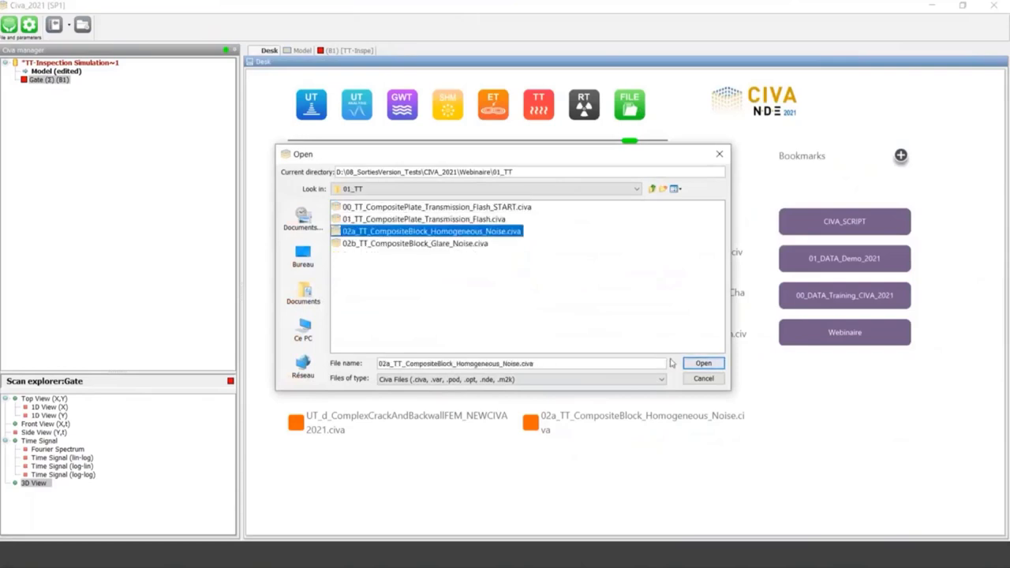
pyautogui.click(702, 363)
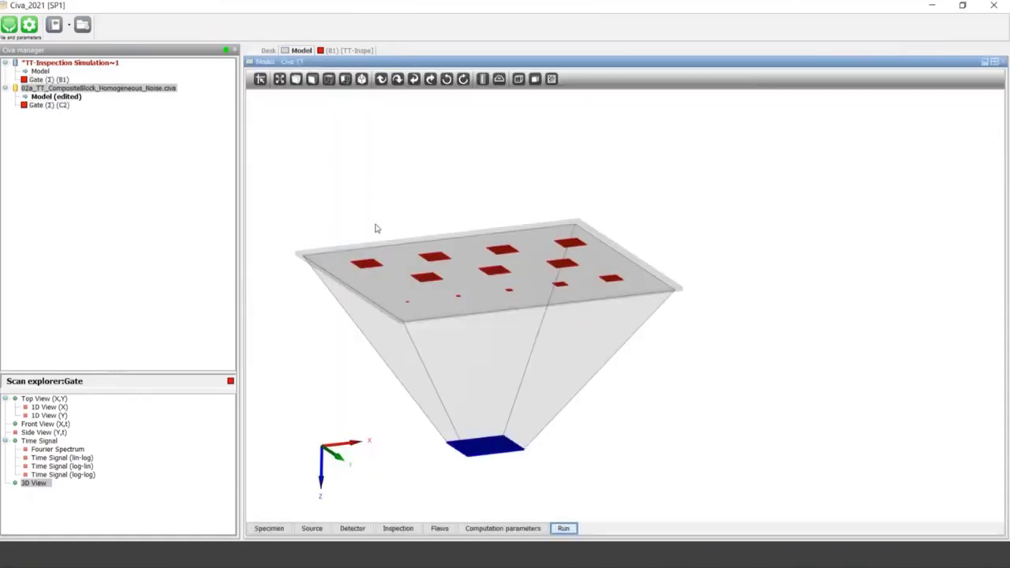
# Examine the composite block's specimen, flaws and detector arrangement from several angles in the 3D model
pyautogui.moveTo(388, 236); pyautogui.dragTo(492, 218, button='middle')
pyautogui.scroll(2, 468, 241)
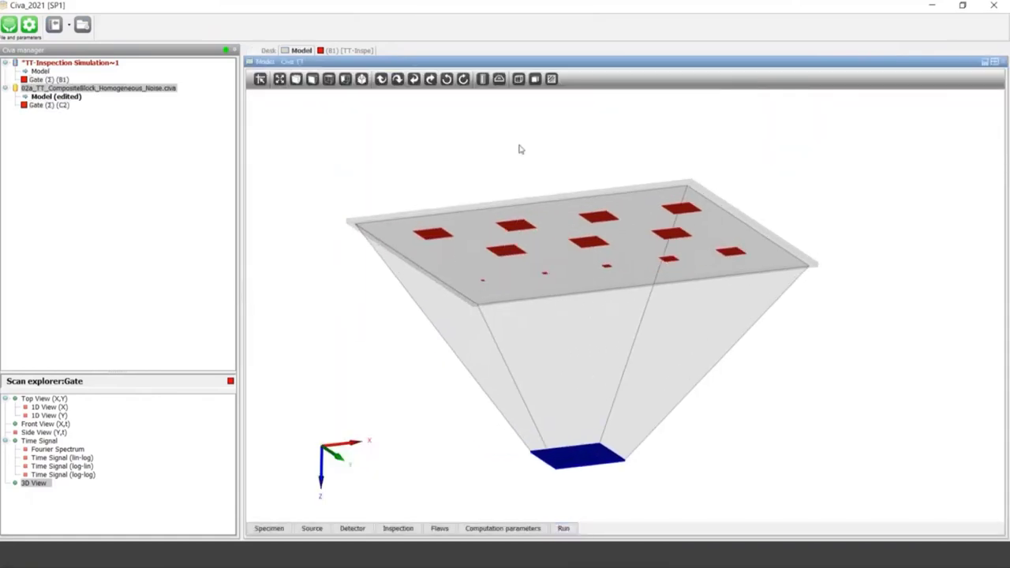
pyautogui.scroll(-5, 571, 368)
pyautogui.scroll(3, 573, 371)
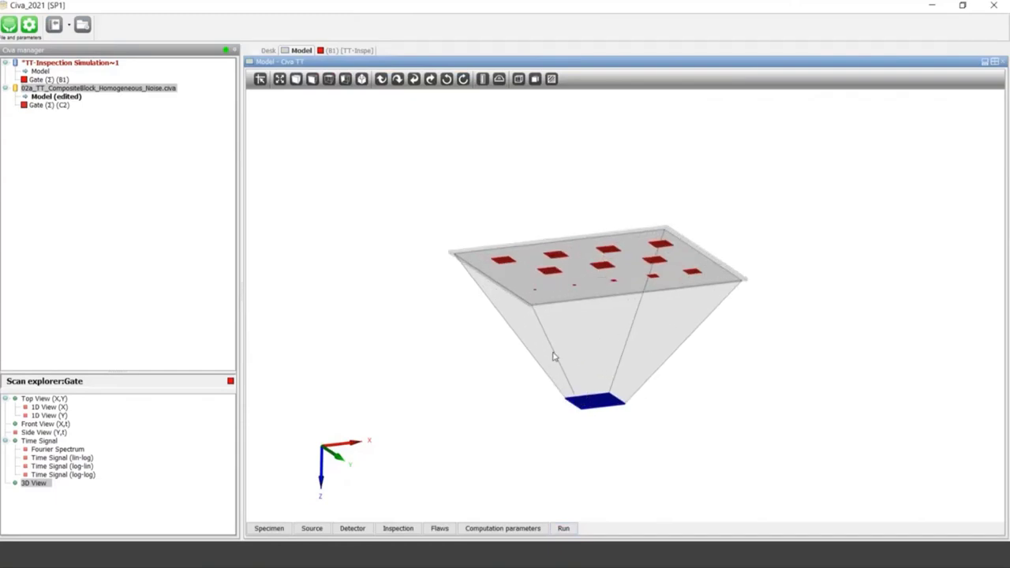
pyautogui.moveTo(553, 356); pyautogui.dragTo(552, 394)
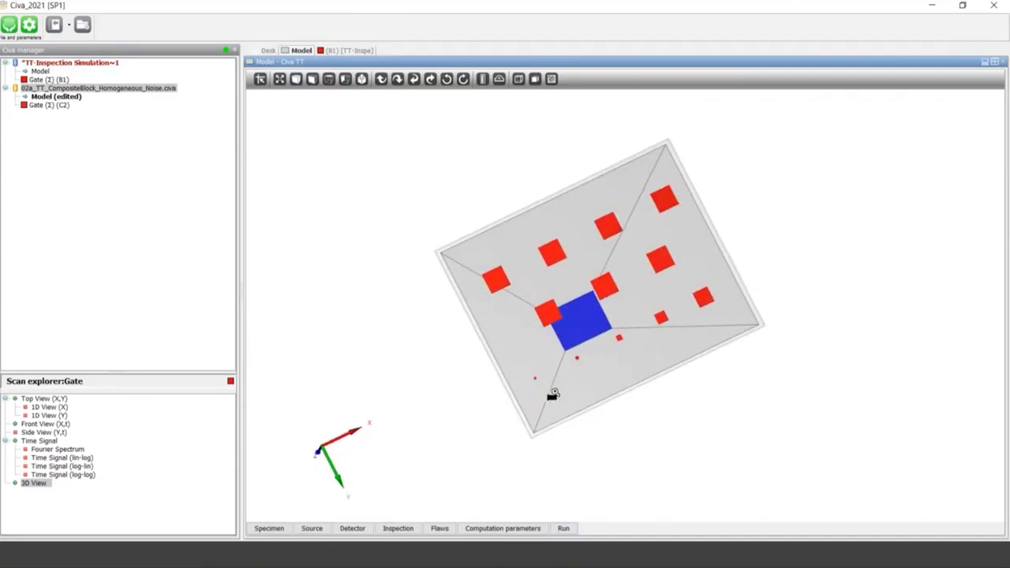
pyautogui.scroll(1, 552, 395)
pyautogui.moveTo(622, 303); pyautogui.dragTo(554, 378)
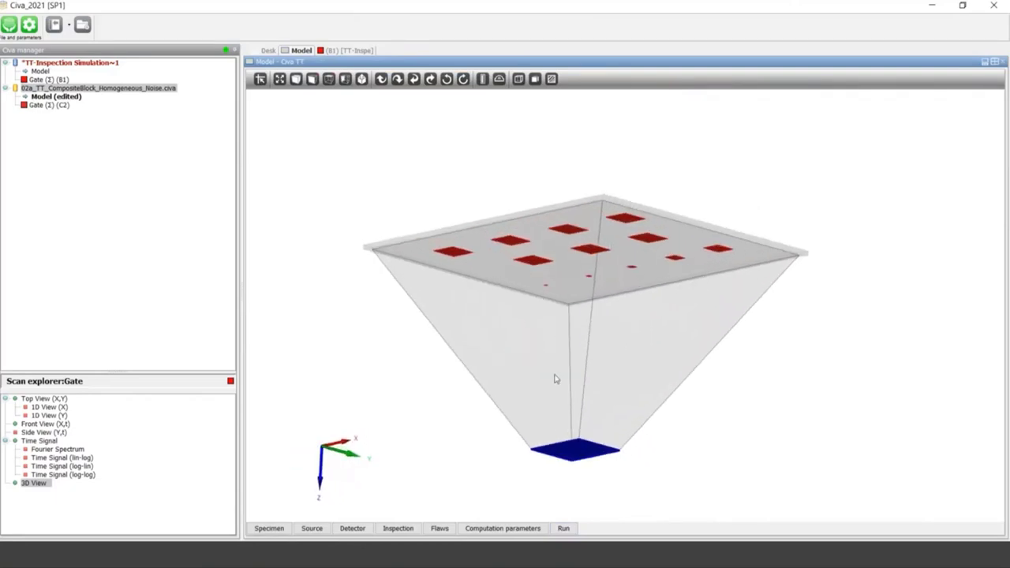
# Review the lamp source's excitation settings and the detector's environment settings, including the noise intensity
pyautogui.click(310, 528)
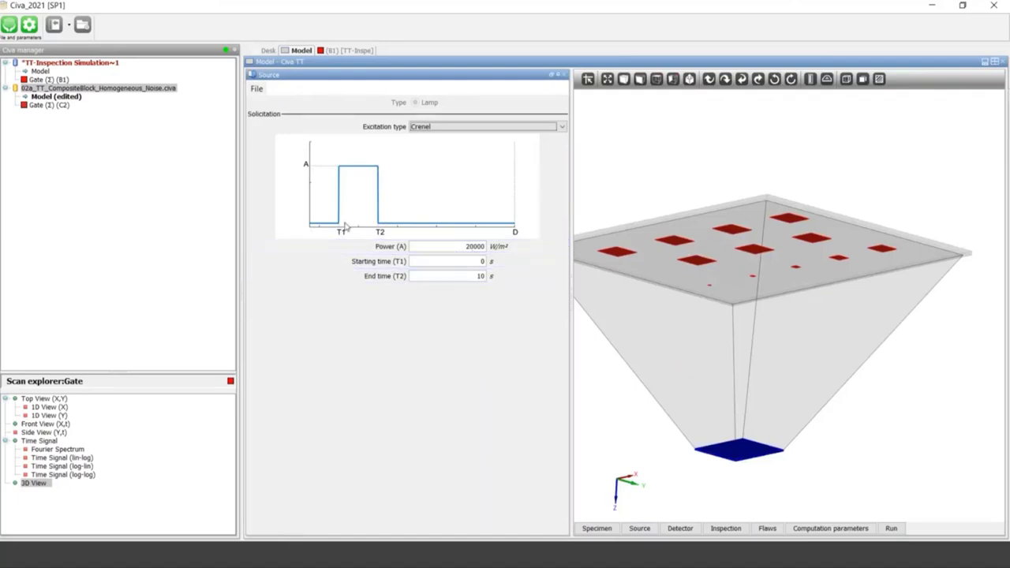
pyautogui.click(557, 74)
pyautogui.moveTo(446, 260); pyautogui.dragTo(465, 270)
pyautogui.click(365, 528)
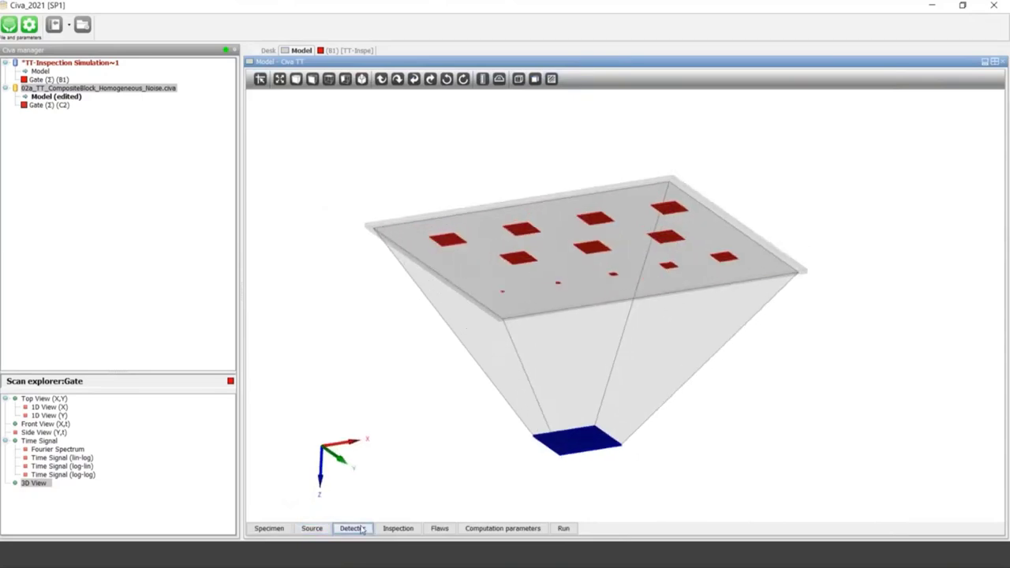
pyautogui.click(473, 380)
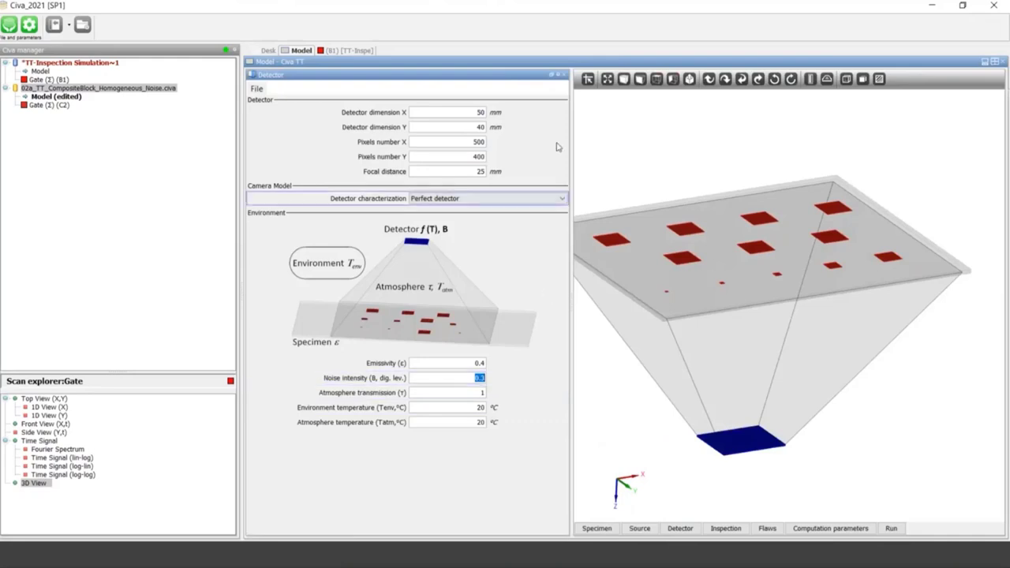
pyautogui.click(564, 75)
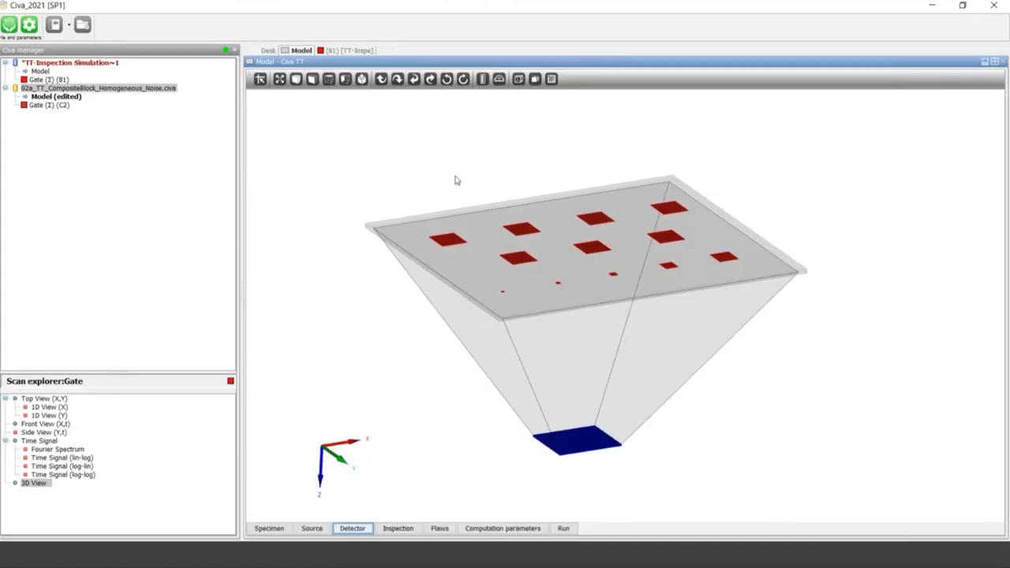
# Open the composite block's gate results and set the cursors to X 262, Y 195 on the central flaw and 16.25 s
pyautogui.rightClick(58, 110)
pyautogui.click(239, 189)
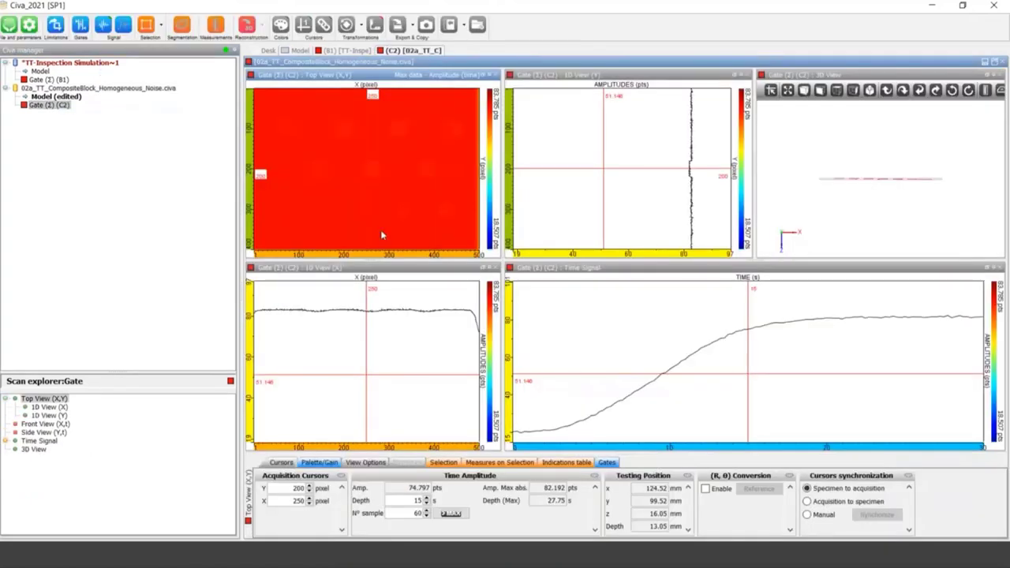
pyautogui.moveTo(747, 373); pyautogui.dragTo(615, 414)
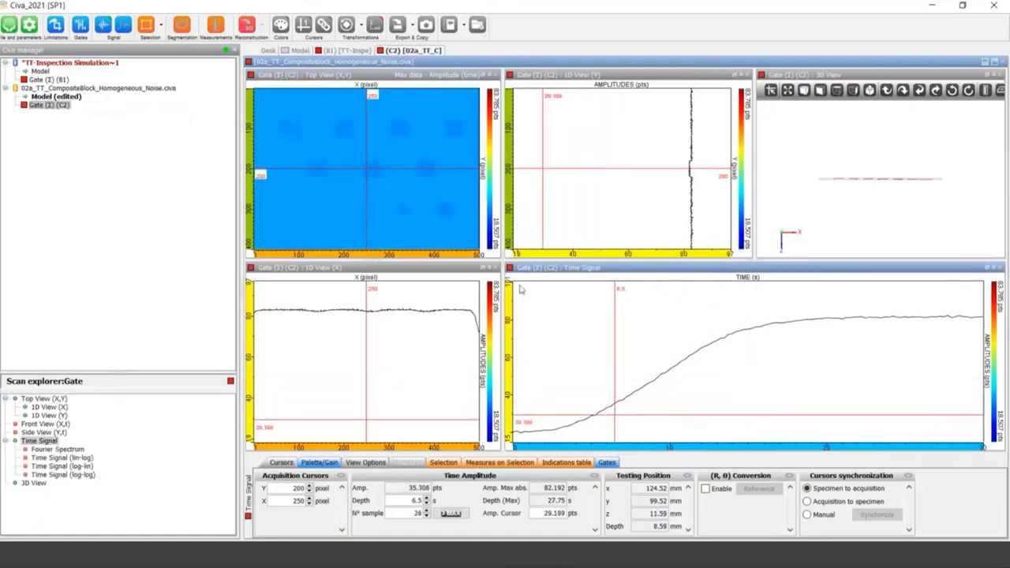
pyautogui.moveTo(367, 168); pyautogui.dragTo(371, 166)
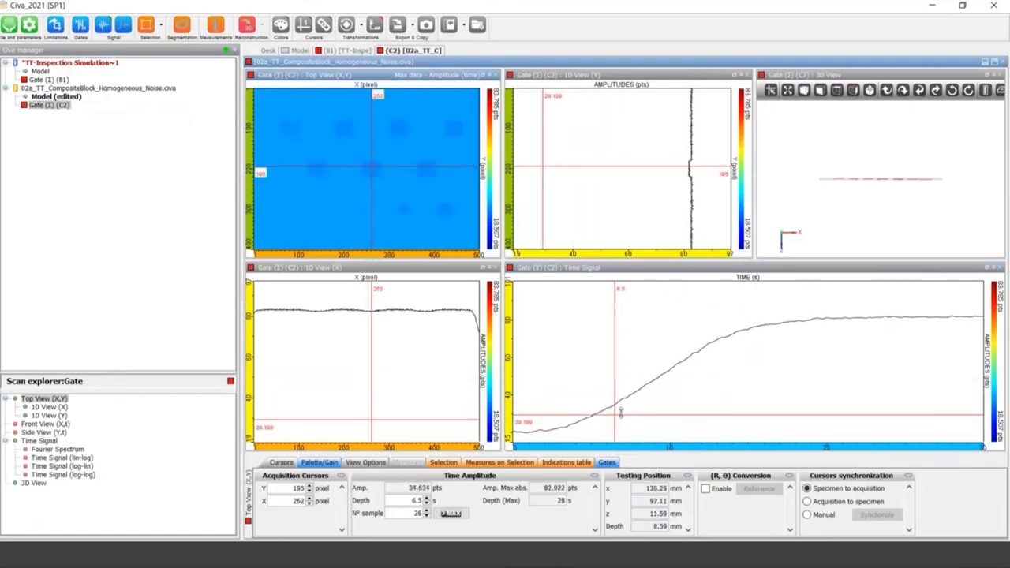
pyautogui.moveTo(618, 412); pyautogui.dragTo(768, 323)
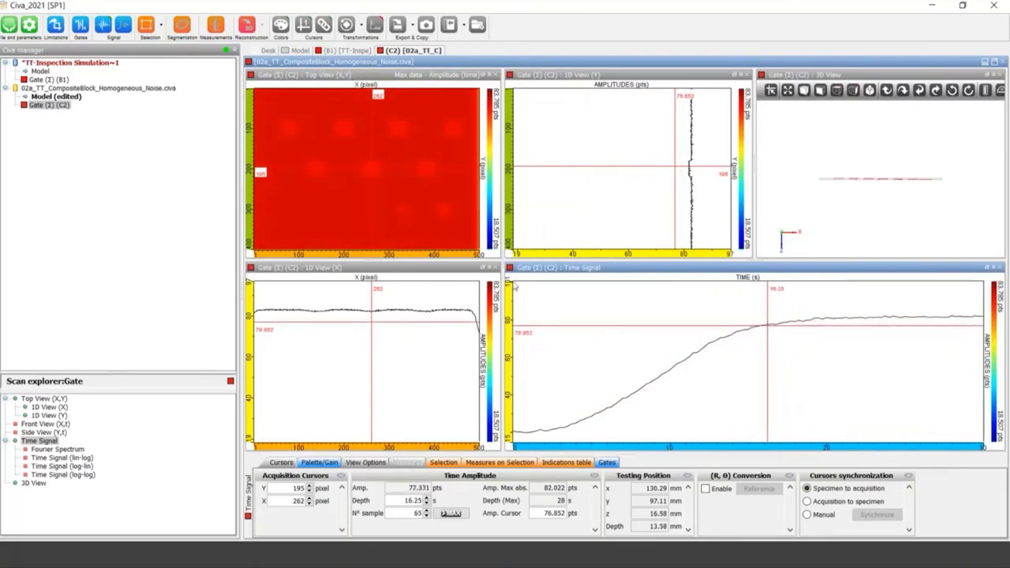
# Adjust the top view's colour palette to bring out the flaws and close the 1D View (Y) to enlarge the 3D view
pyautogui.moveTo(490, 245); pyautogui.dragTo(489, 138)
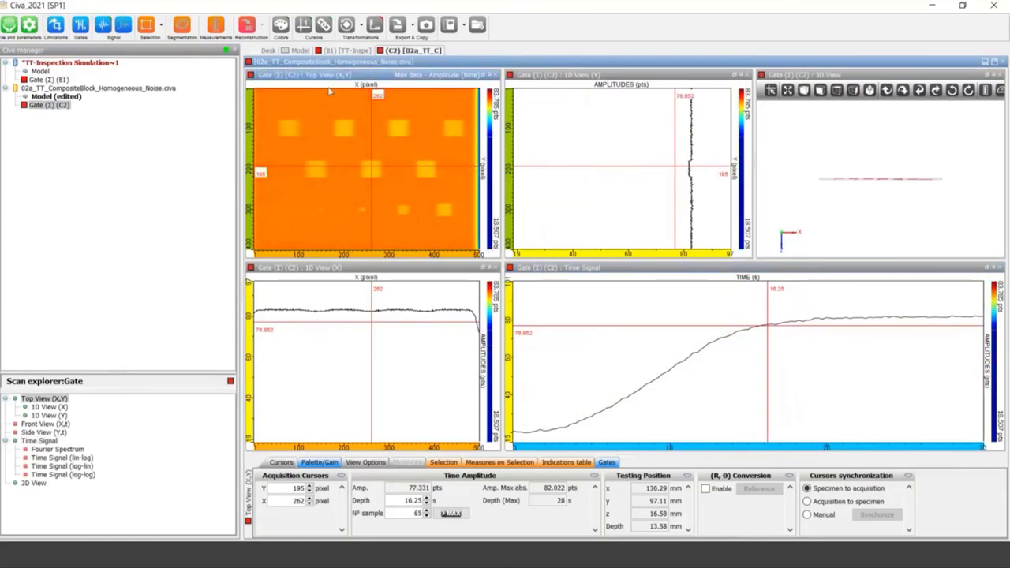
pyautogui.click(808, 161)
pyautogui.click(746, 75)
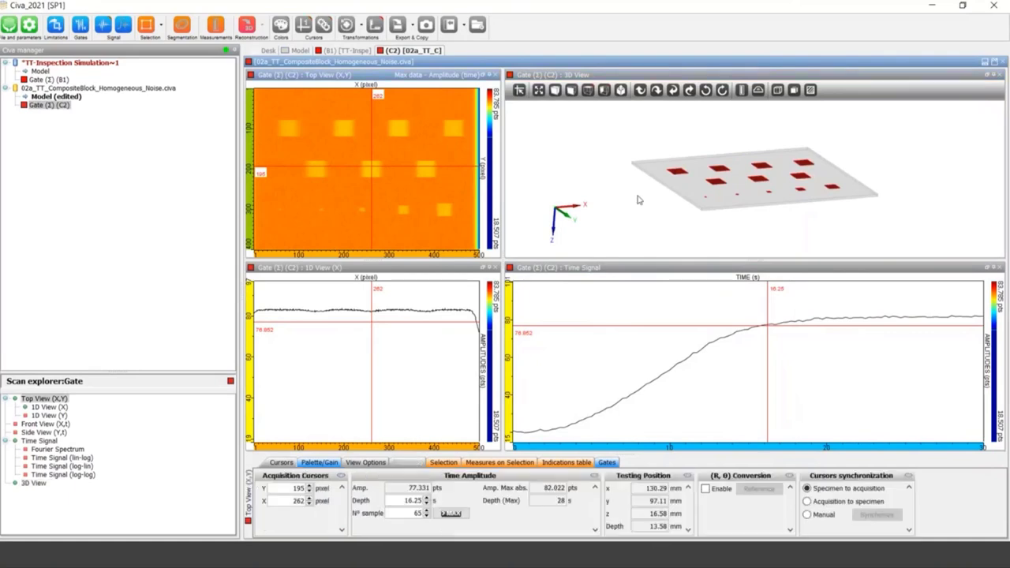
pyautogui.scroll(5, 627, 205)
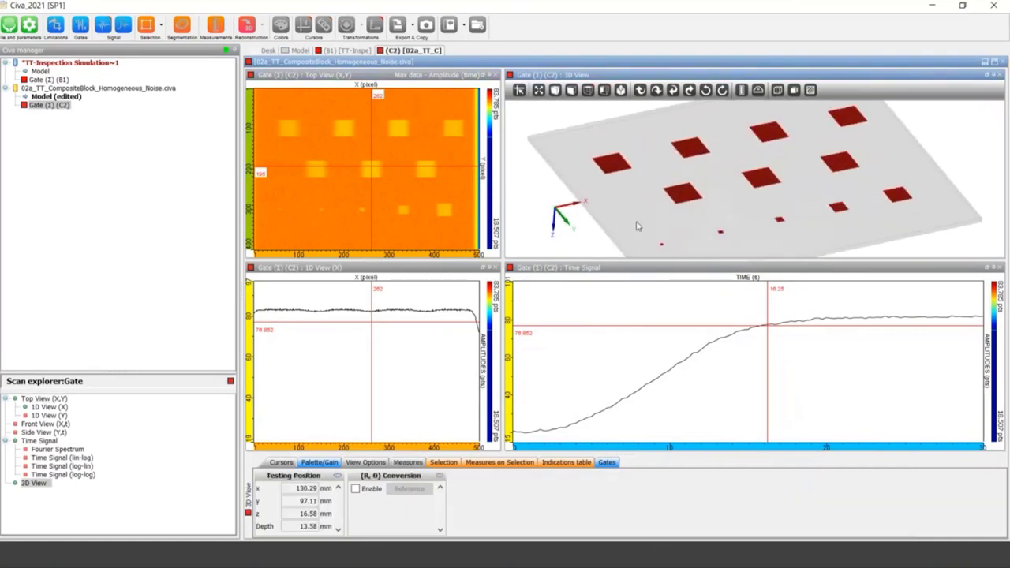
pyautogui.moveTo(638, 226); pyautogui.dragTo(590, 205)
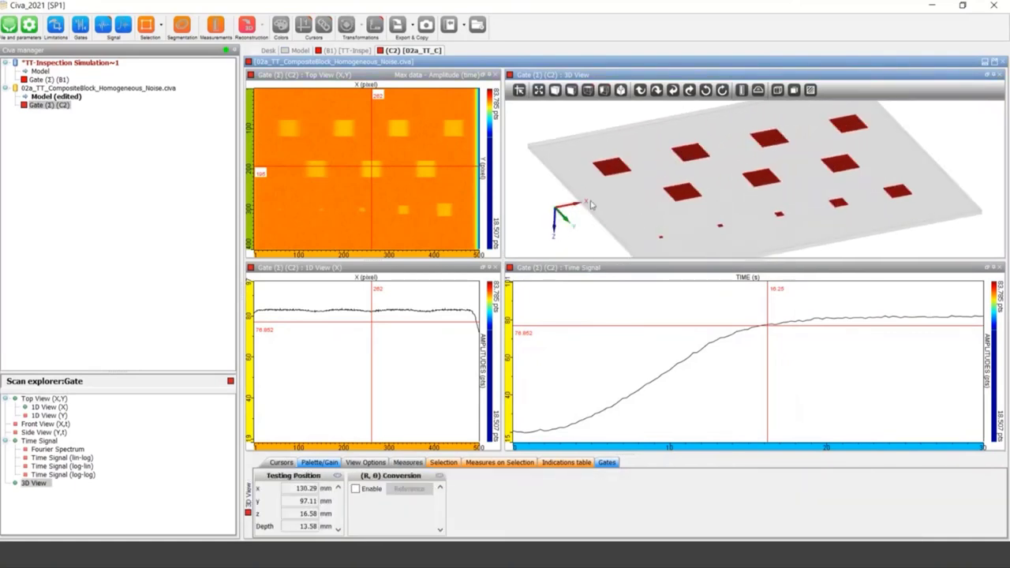
# Move the top view's cursors to X 442, Y 102 on the last flaw of the upper row
pyautogui.click(374, 166)
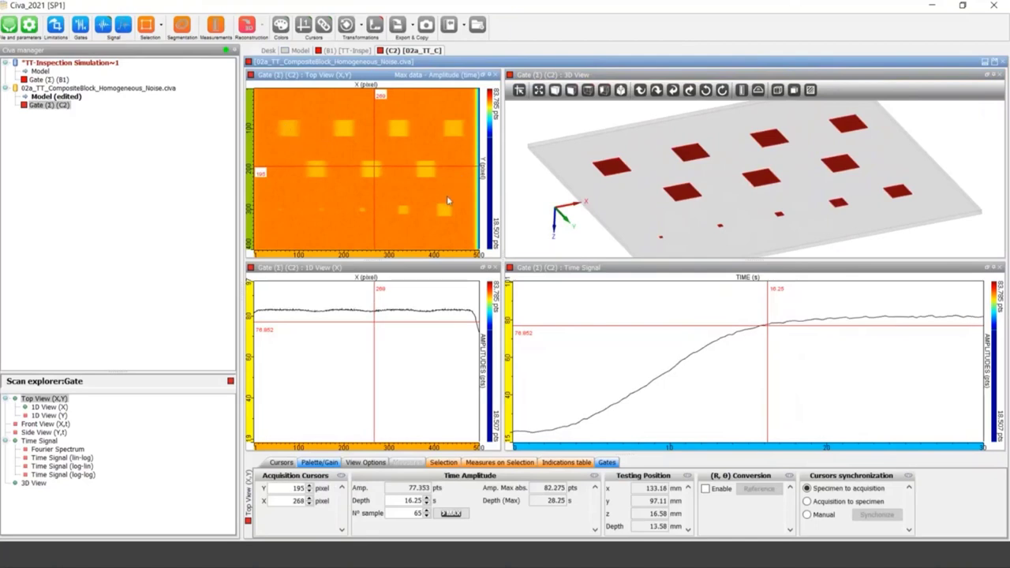
pyautogui.moveTo(372, 165); pyautogui.dragTo(453, 129)
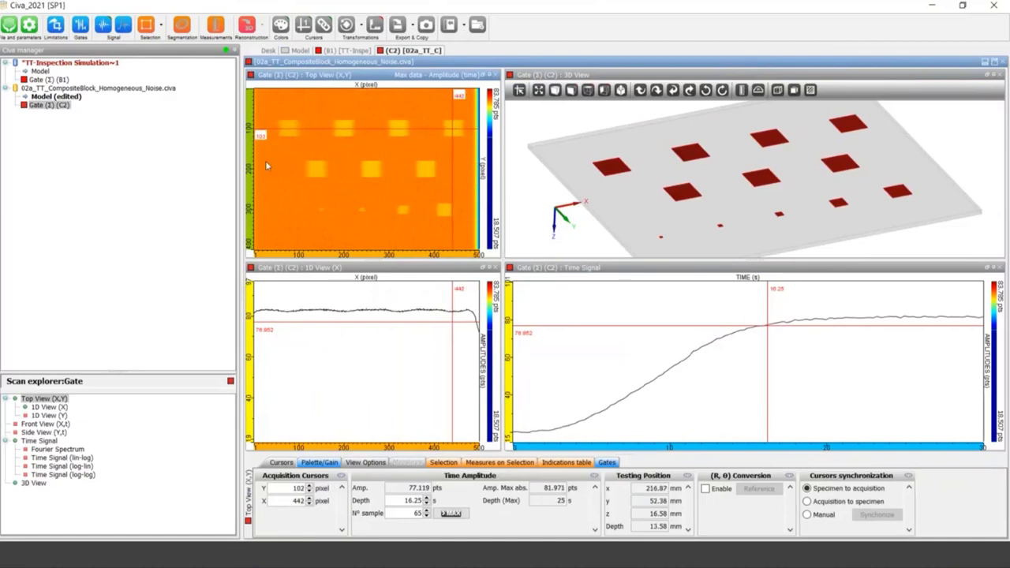
# Open the file 02b_TT_CompositeBlock_Glare_Noise.civa from the 01_TT folder
pyautogui.click(11, 28)
pyautogui.click(27, 59)
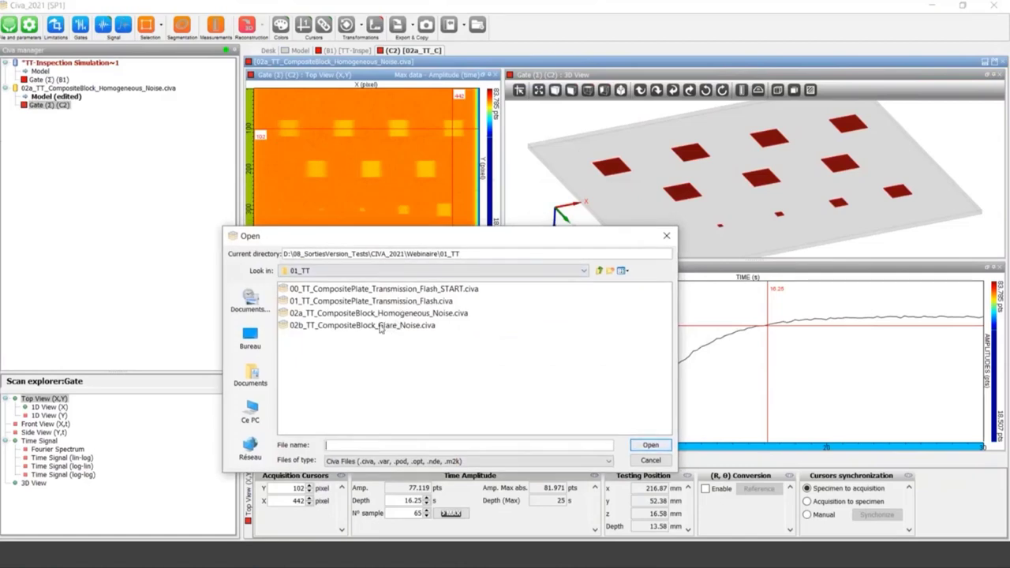
pyautogui.click(381, 326)
pyautogui.click(650, 446)
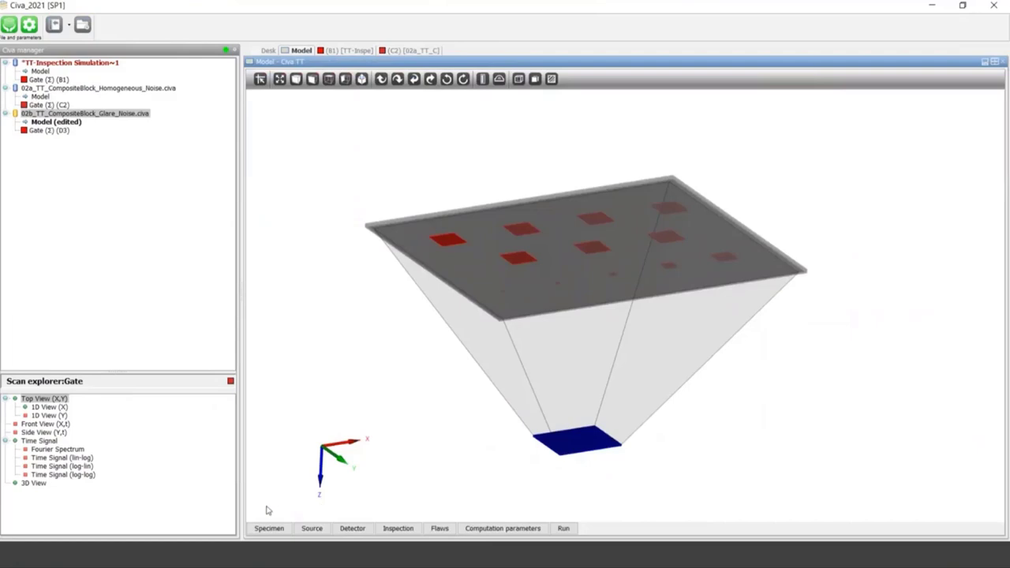
# Review the glare-noise block's specimen dimensions and multilayer structure, and return to its material settings
pyautogui.click(276, 528)
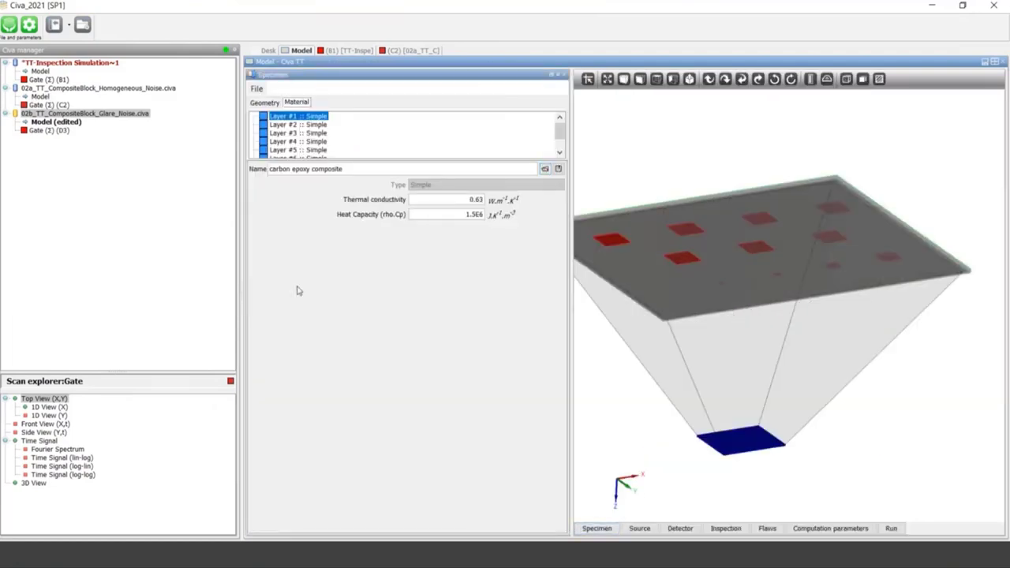
pyautogui.click(265, 103)
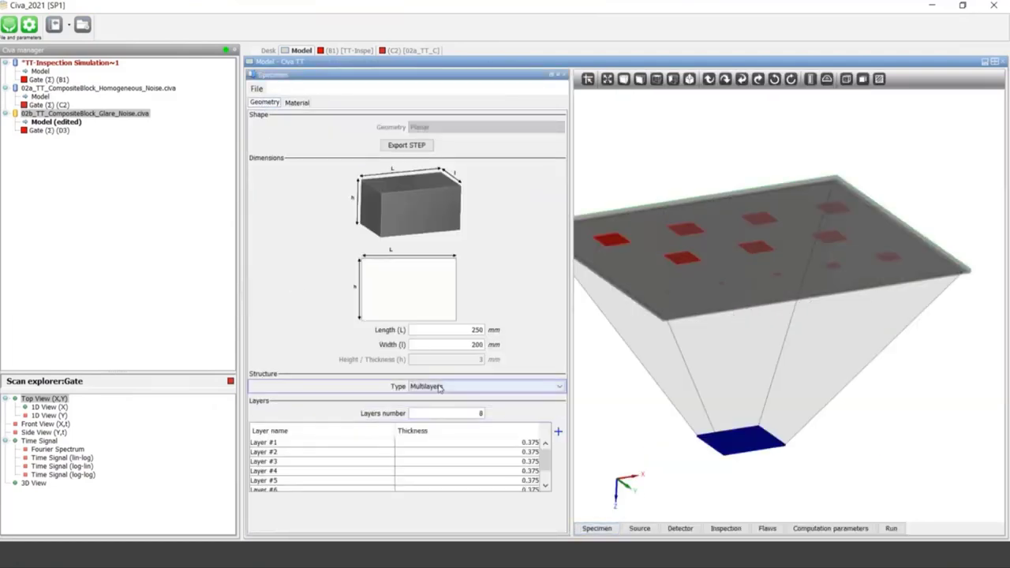
pyautogui.click(297, 104)
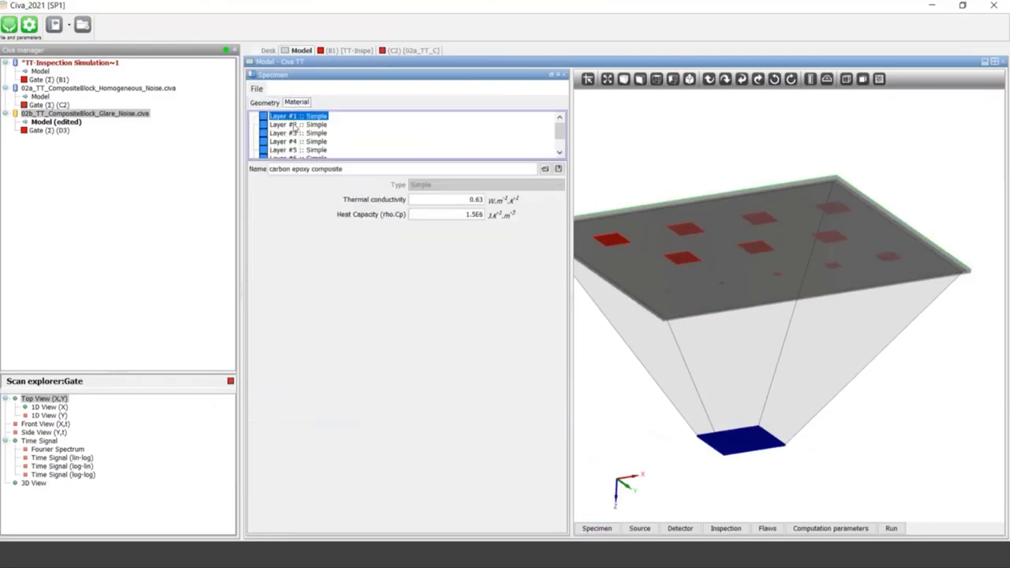
# Check the materials of layers #2 to #6 against a side close-up of the block and close the specimen settings
pyautogui.click(642, 81)
pyautogui.scroll(4, 662, 180)
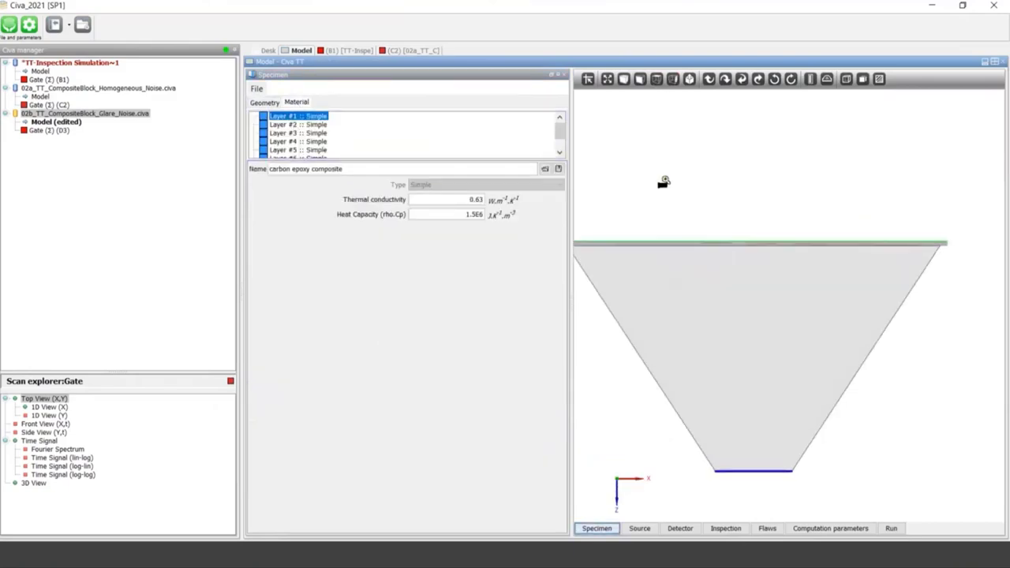
pyautogui.moveTo(663, 181); pyautogui.dragTo(784, 189, button='middle')
pyautogui.scroll(4, 784, 189)
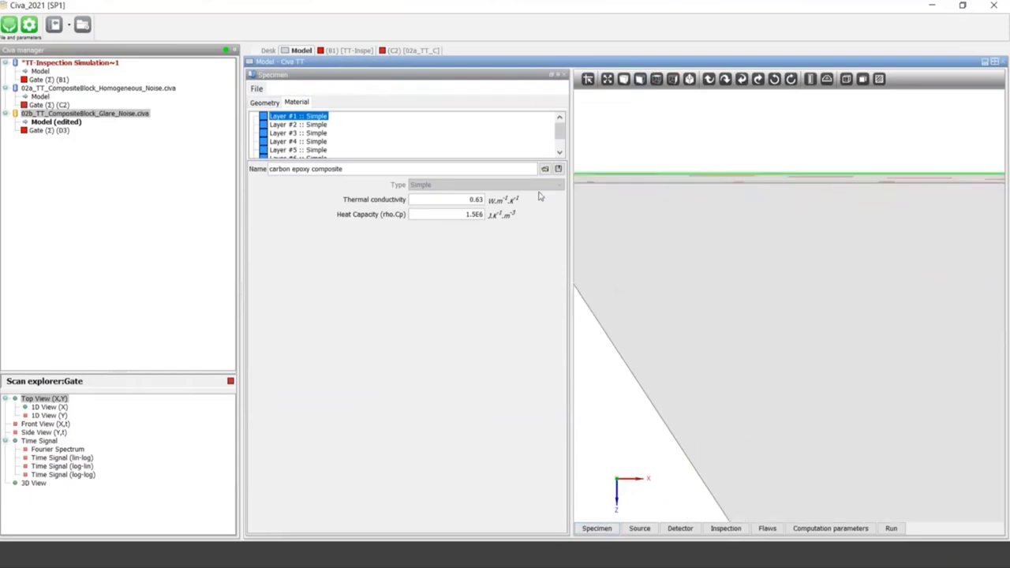
pyautogui.click(300, 125)
pyautogui.click(303, 133)
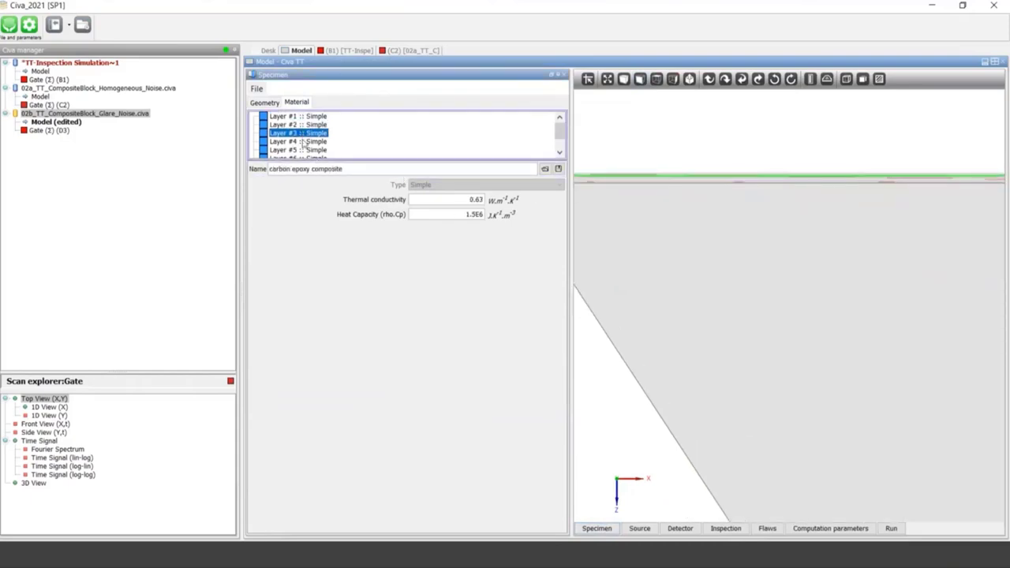
pyautogui.click(304, 142)
pyautogui.click(303, 150)
pyautogui.click(303, 158)
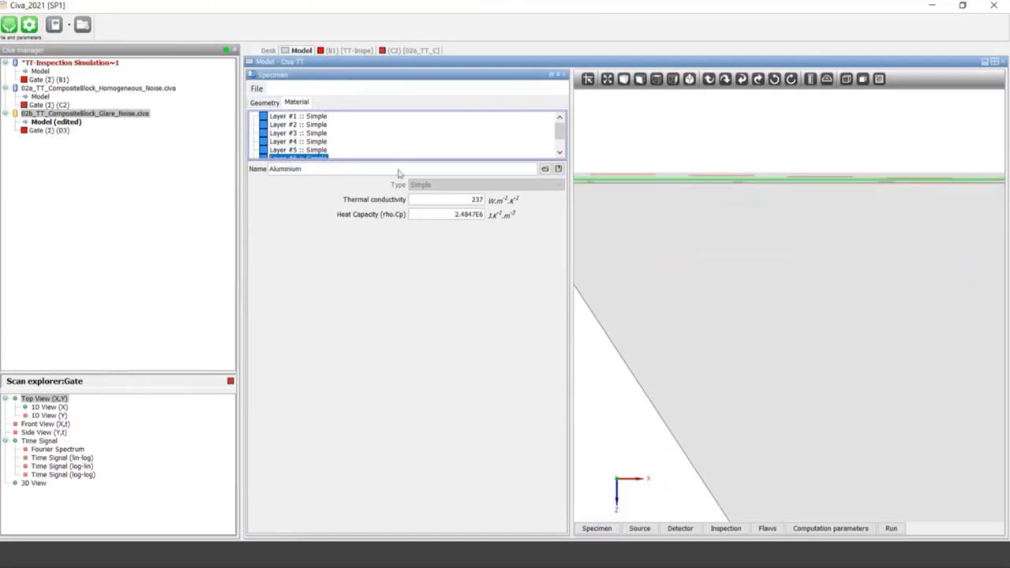
pyautogui.moveTo(733, 226); pyautogui.dragTo(625, 108)
pyautogui.click(560, 74)
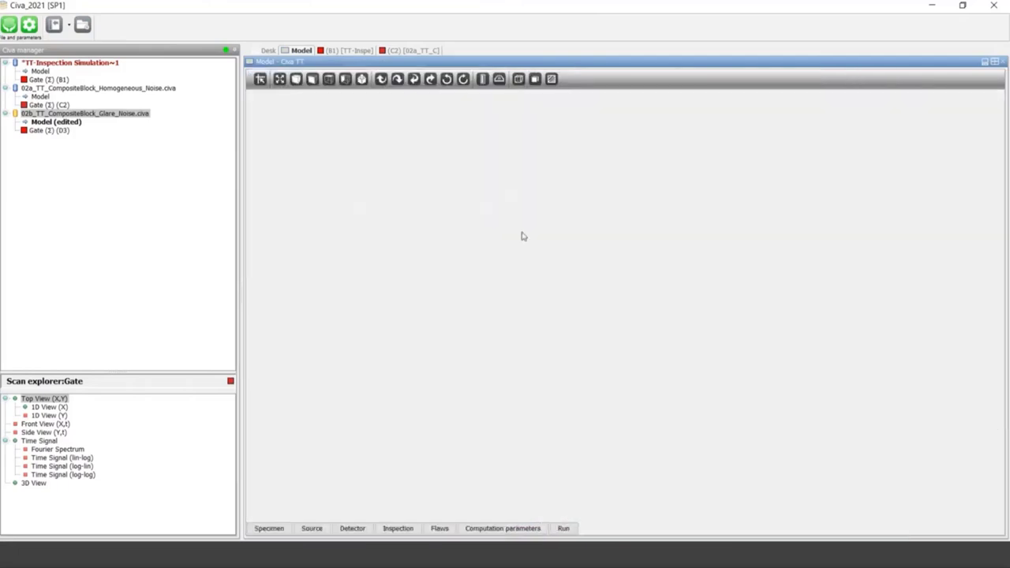
pyautogui.scroll(-2, 583, 333)
pyautogui.moveTo(573, 327); pyautogui.dragTo(519, 318)
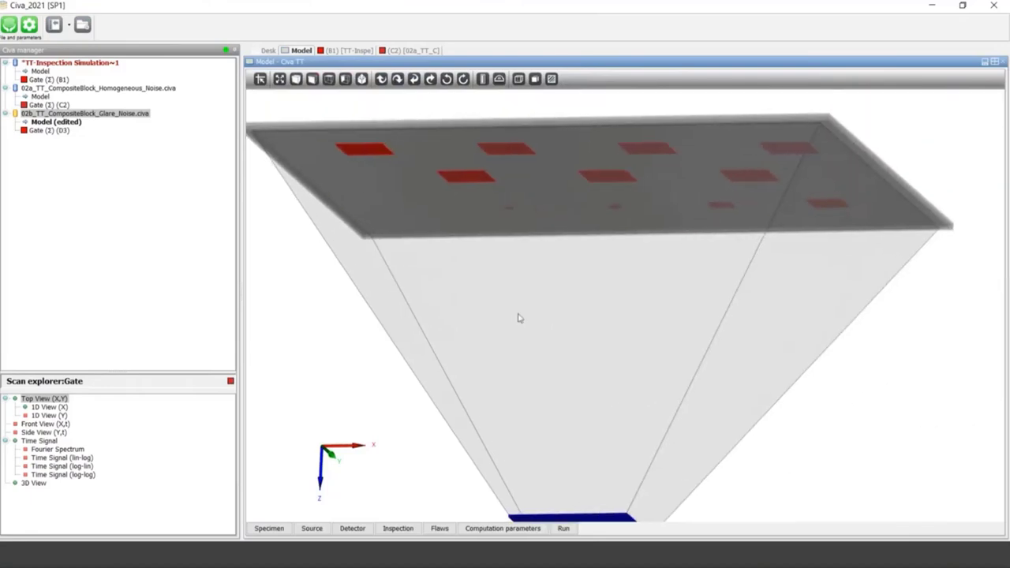
# Display the default results page of the glare-noise block's gate and set the time cursor to 14 s
pyautogui.click(55, 130)
pyautogui.rightClick(70, 131)
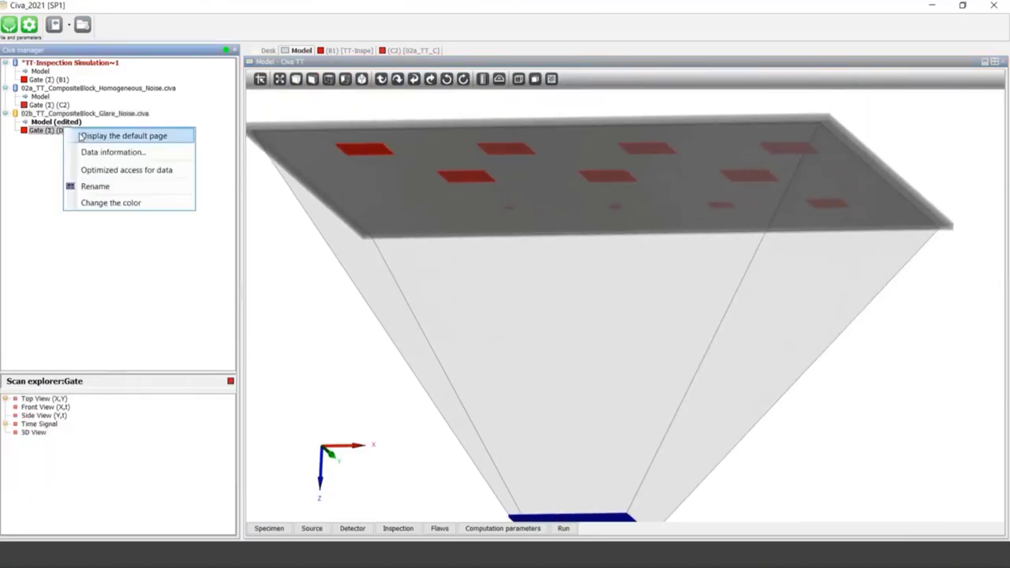
pyautogui.click(407, 239)
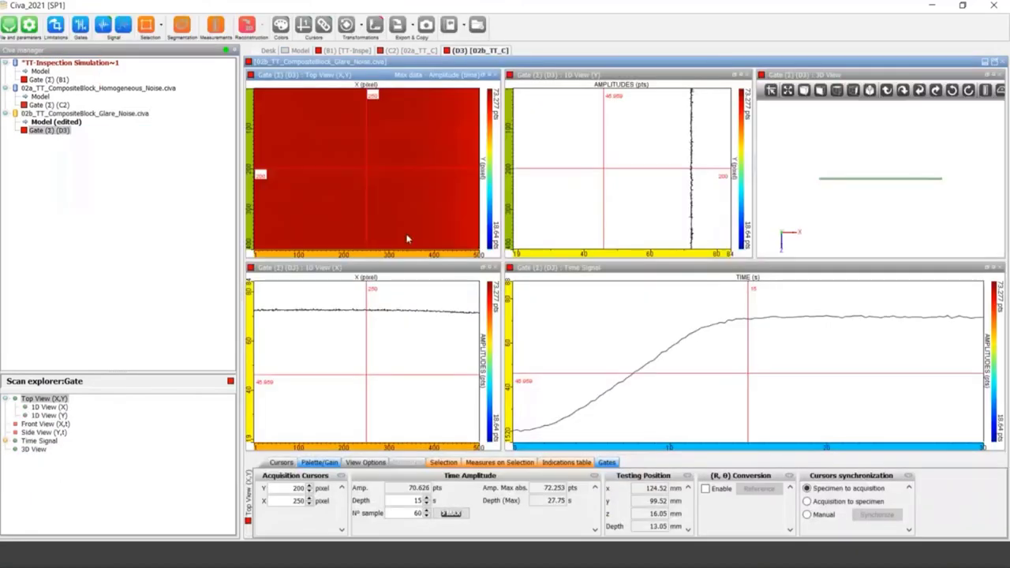
pyautogui.moveTo(742, 376); pyautogui.dragTo(732, 325)
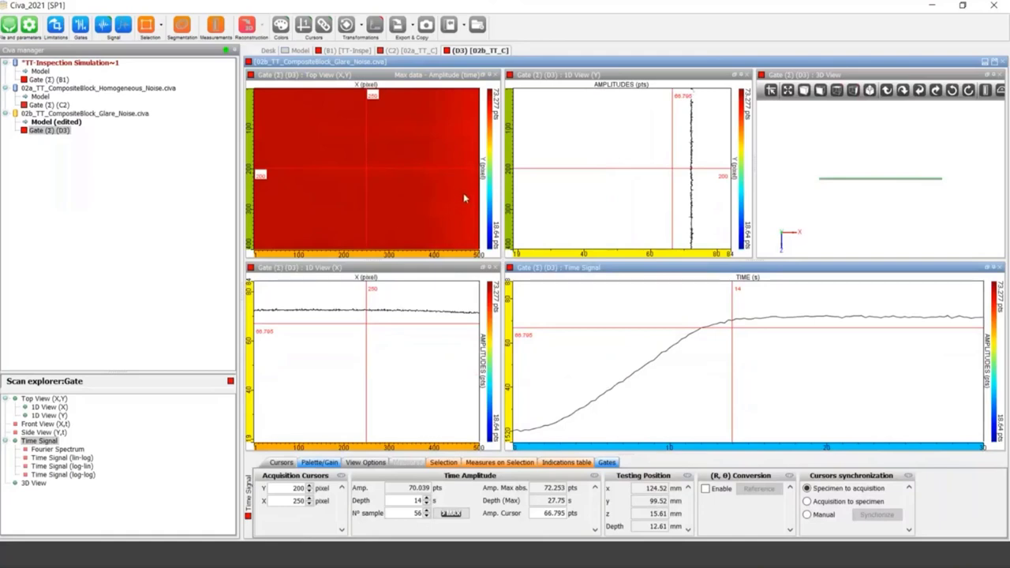
# Adjust the top view's colour palette for contrast and place the cursors at X 439, Y 107 on the upper row of flaws
pyautogui.moveTo(488, 245); pyautogui.dragTo(491, 138)
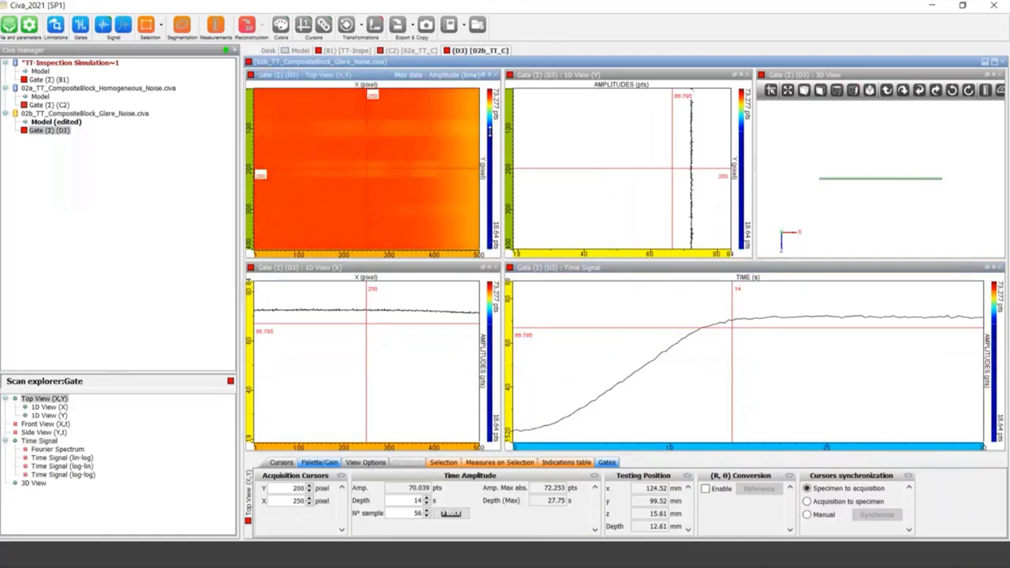
pyautogui.moveTo(365, 168); pyautogui.dragTo(375, 128)
pyautogui.moveTo(788, 172); pyautogui.dragTo(793, 229)
pyautogui.click(375, 130)
pyautogui.moveTo(382, 128); pyautogui.dragTo(417, 128)
pyautogui.moveTo(793, 194); pyautogui.dragTo(797, 213)
pyautogui.moveTo(417, 130); pyautogui.dragTo(439, 129)
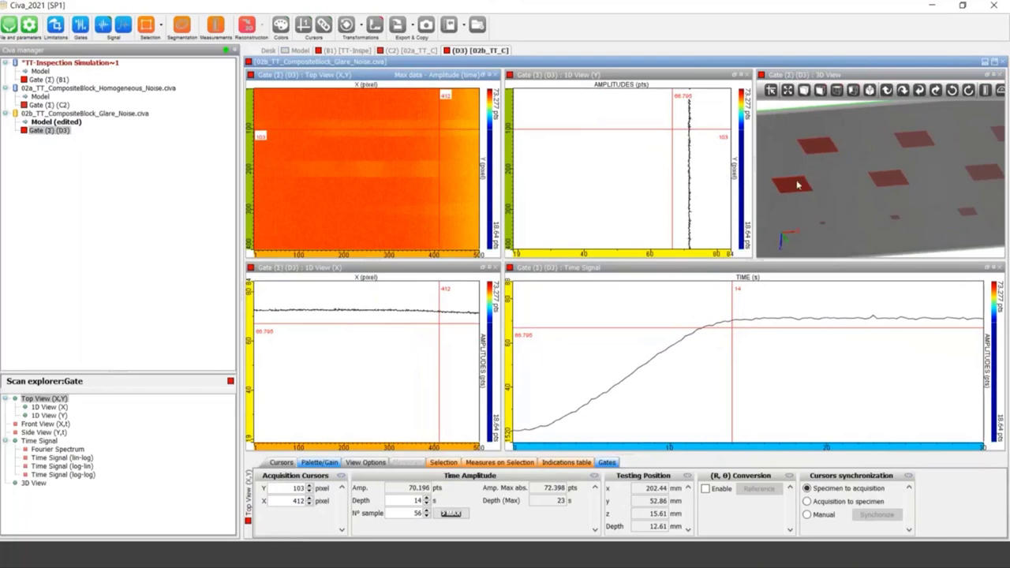
pyautogui.click(440, 130)
pyautogui.moveTo(439, 130); pyautogui.dragTo(451, 131)
# Refine the top view's palette for the 14.25 s image and move the cursors to about X 148, Y 108
pyautogui.click(736, 325)
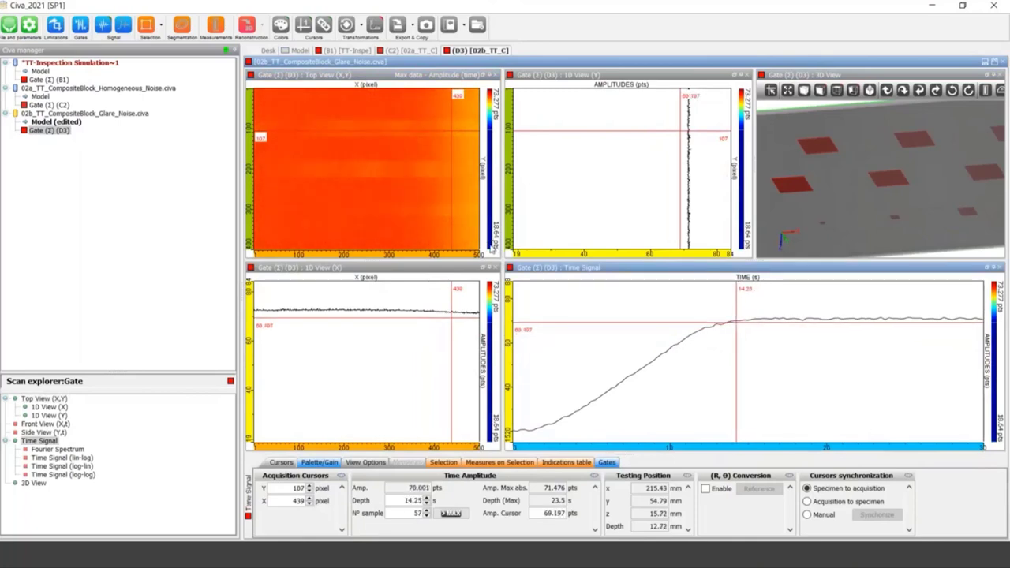
pyautogui.click(489, 132)
pyautogui.moveTo(490, 115)
pyautogui.mouseDown()
pyautogui.moveTo(490, 104)
pyautogui.moveTo(490, 119)
pyautogui.moveTo(321, 131)
pyautogui.mouseUp()
pyautogui.click(881, 179)
pyautogui.scroll(-3, 881, 172)
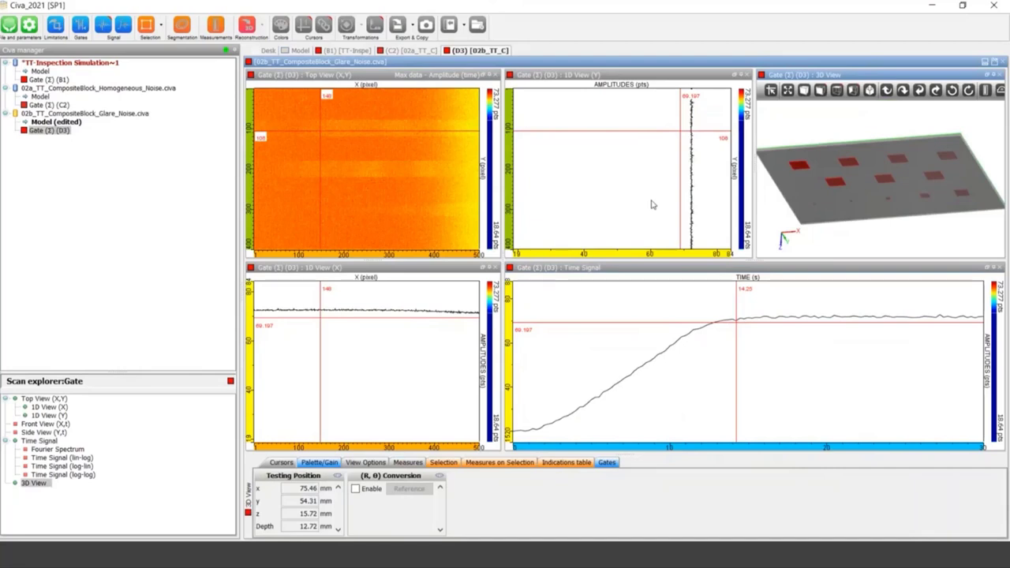
# Close all open files without saving any of the modifications
pyautogui.click(8, 28)
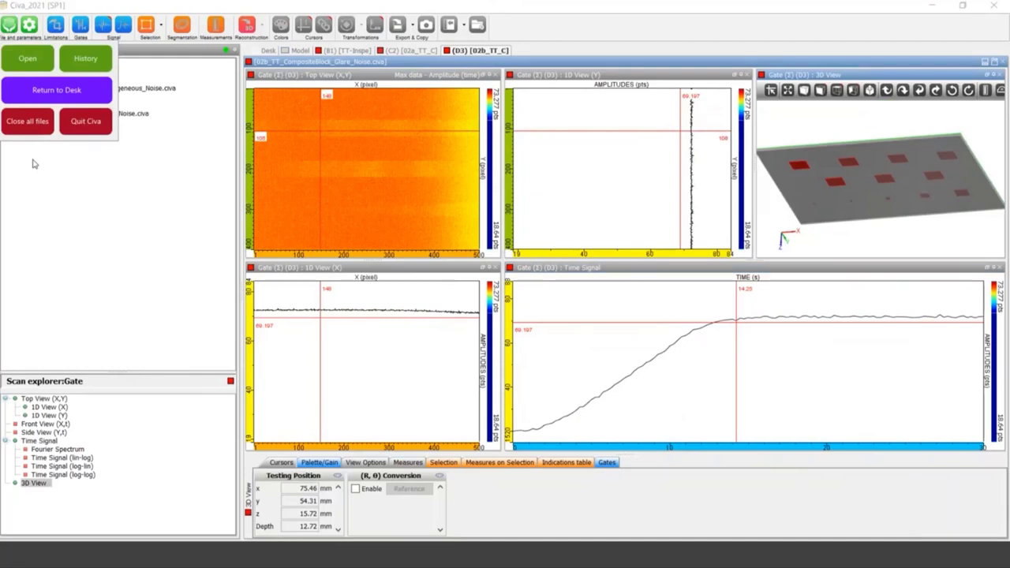
pyautogui.click(30, 133)
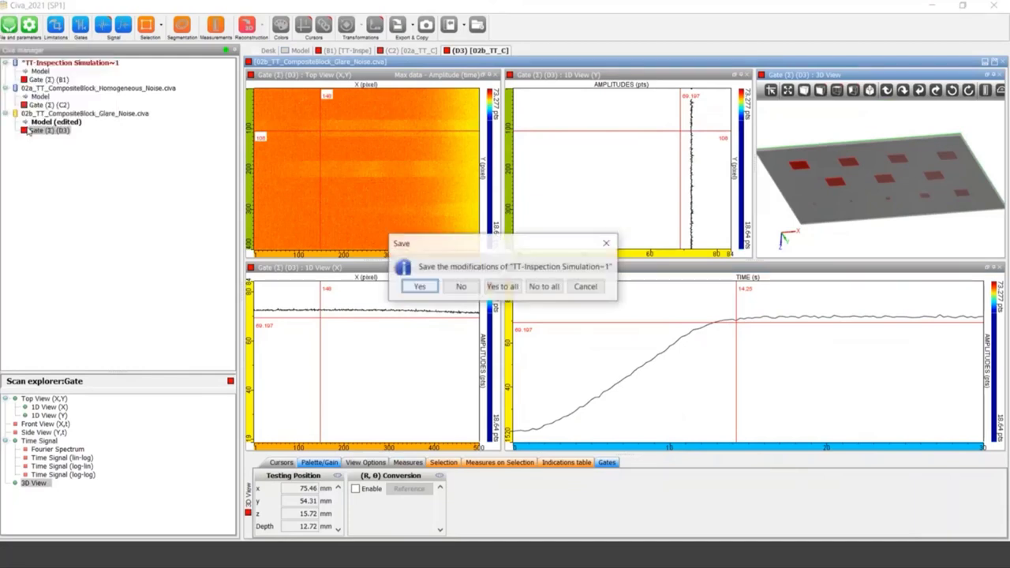
pyautogui.click(552, 287)
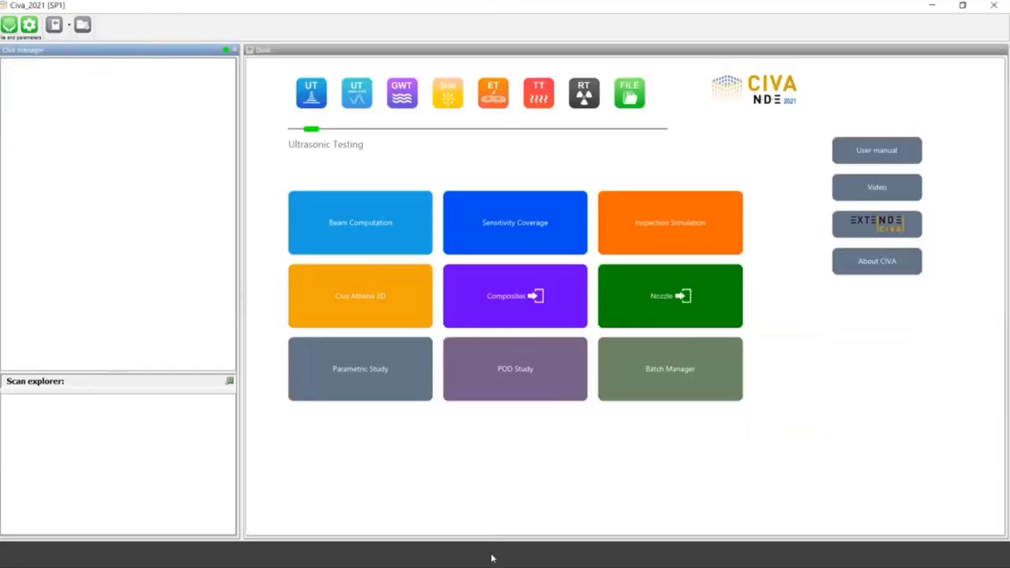
# Switch to the PowerPoint webinar presentation, start the slide show at the CIVA UT slide and reveal its first points
pyautogui.click(468, 560)
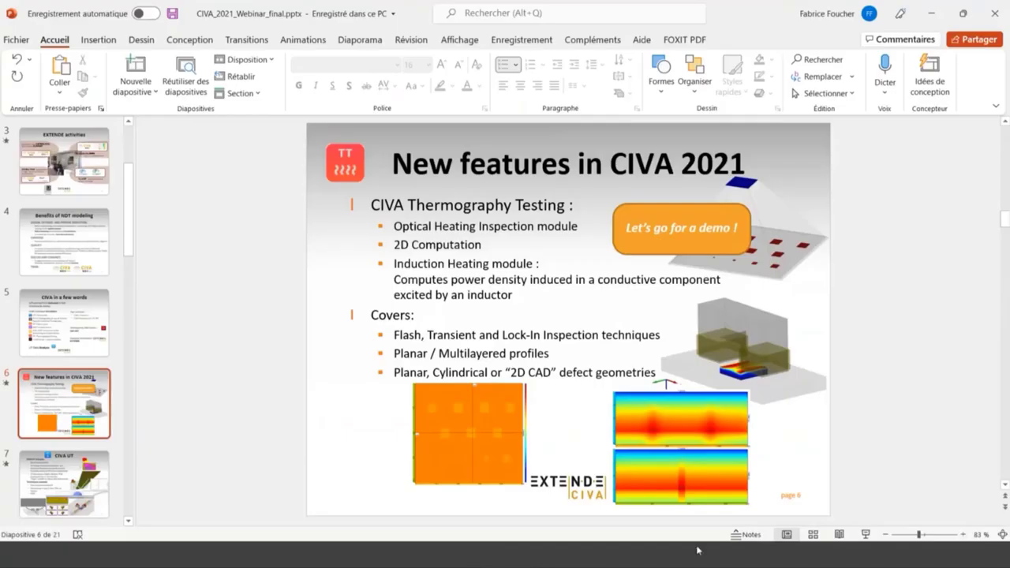
pyautogui.scroll(-1, 866, 509)
pyautogui.click(865, 534)
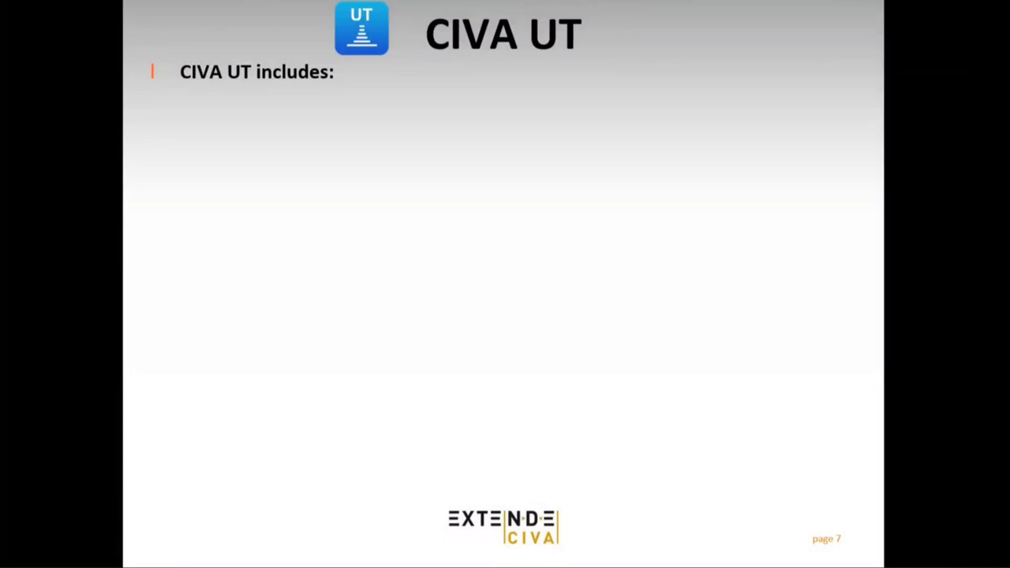
pyautogui.press('Right')
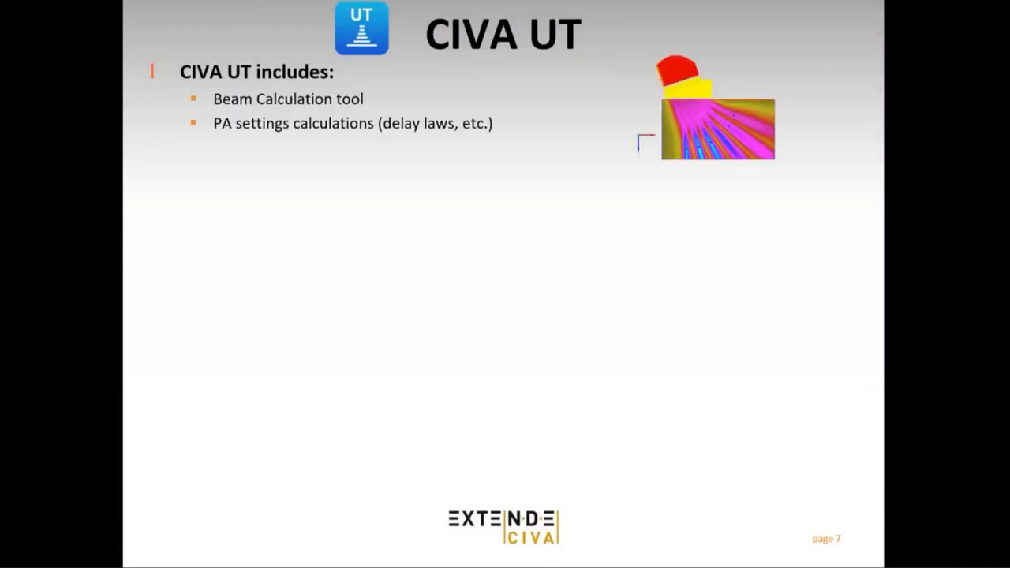
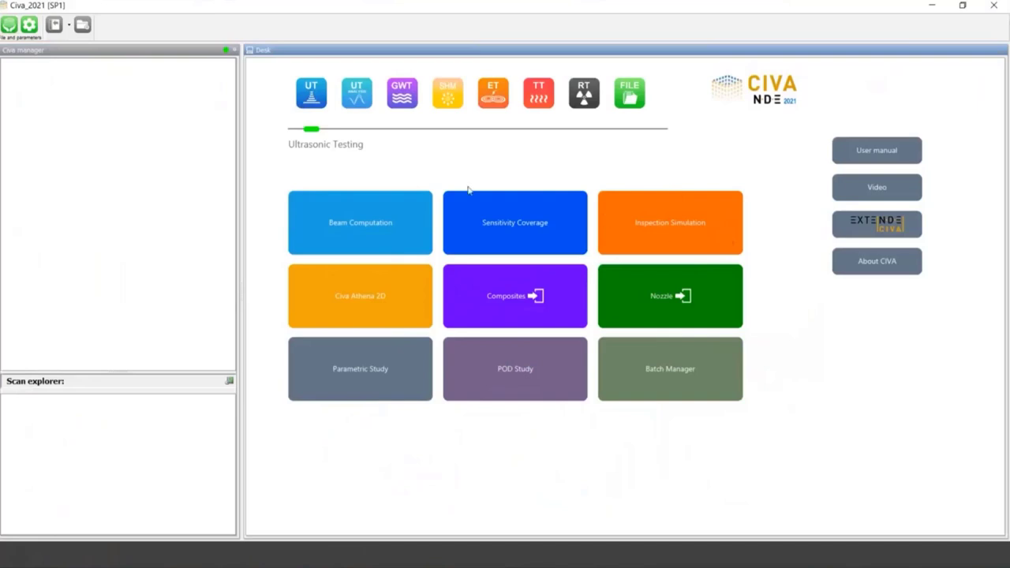
# Create an ultrasonic beam computation from the default planar configuration with a mono probe and wedge, viewed in 3D
pyautogui.click(349, 224)
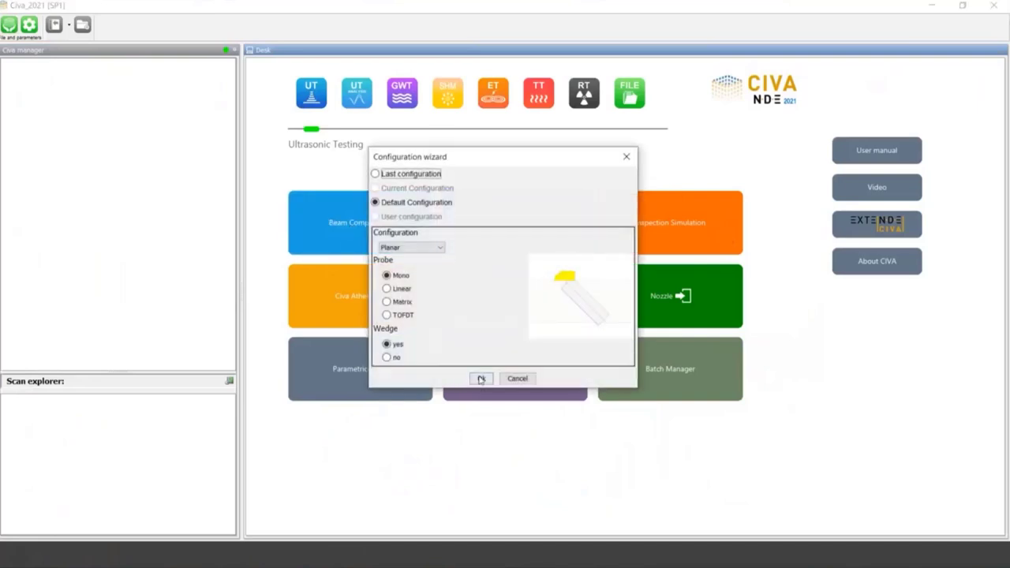
pyautogui.click(480, 378)
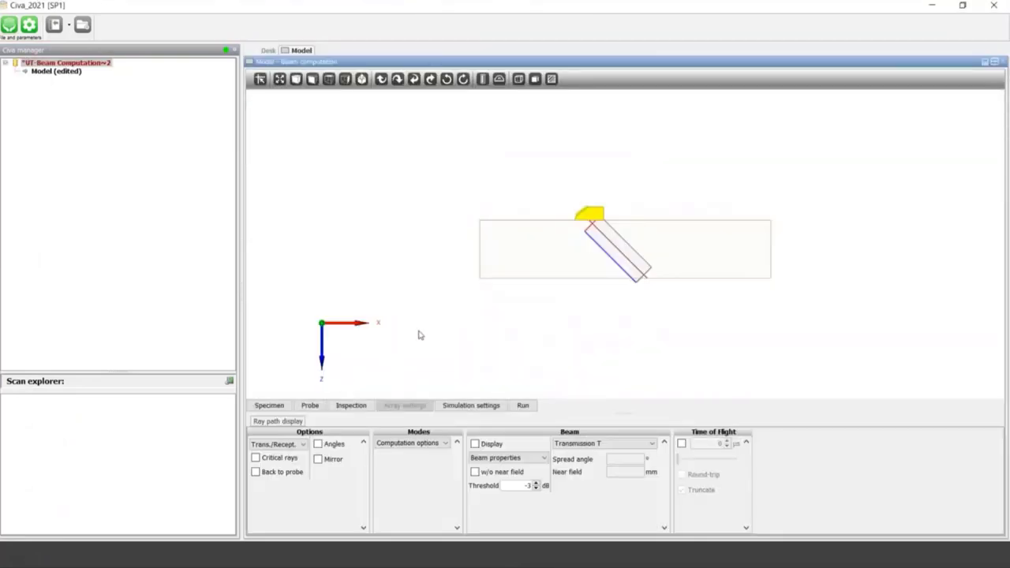
pyautogui.scroll(3, 421, 334)
pyautogui.moveTo(458, 321); pyautogui.dragTo(464, 330)
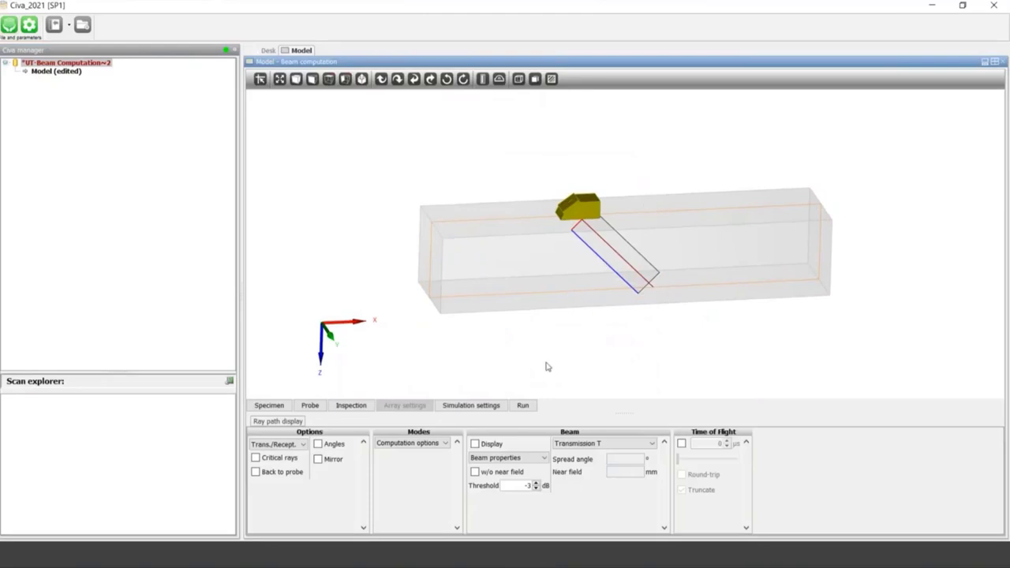
# Run the beam computation, examine the computed beam field under the probe in 3D, and return to the model
pyautogui.click(525, 405)
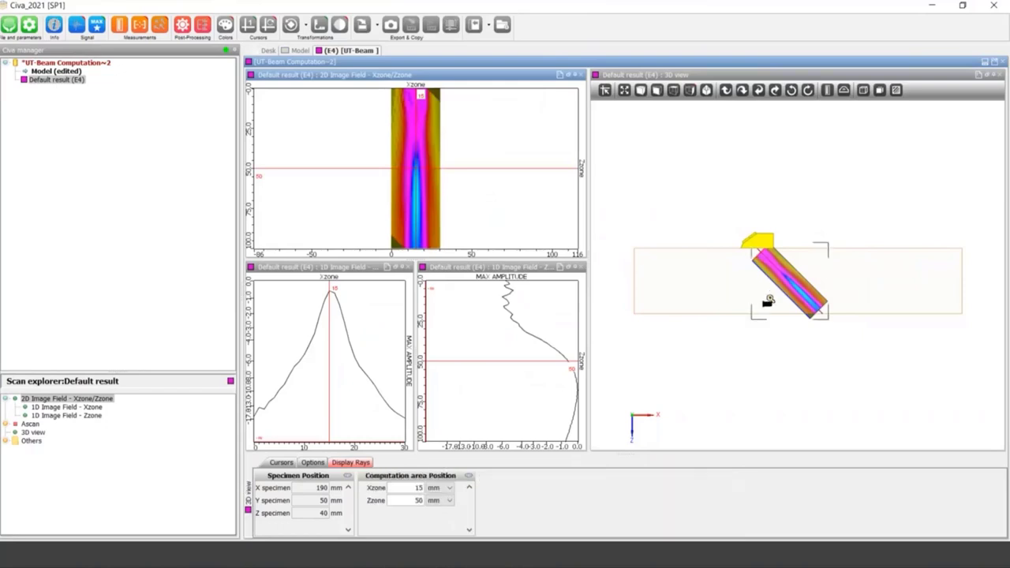
pyautogui.moveTo(768, 301); pyautogui.dragTo(827, 269)
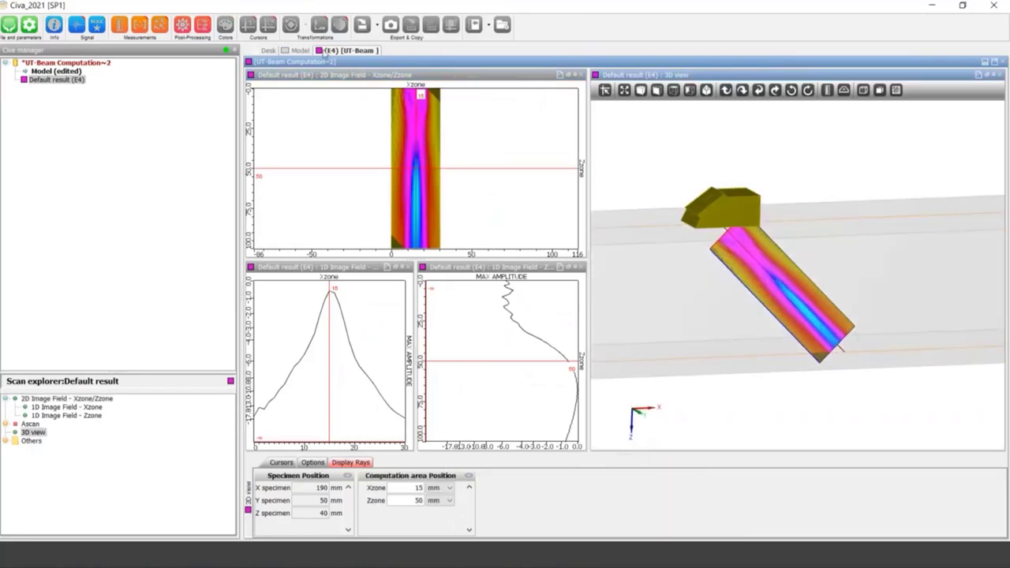
pyautogui.click(300, 50)
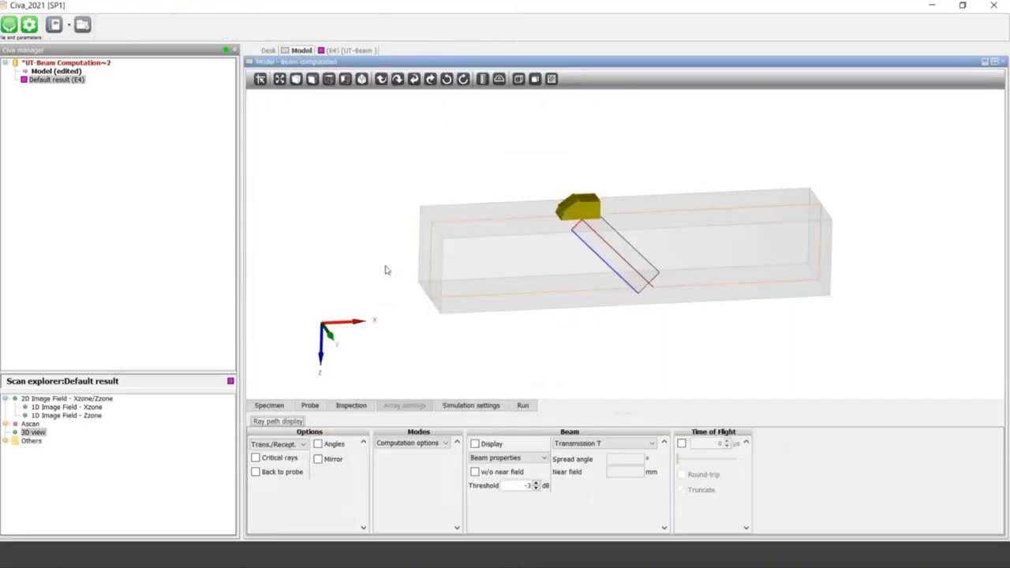
# Create an ultrasonic inspection simulation from the default planar configuration with a mono probe and wedge
pyautogui.click(265, 51)
pyautogui.click(691, 247)
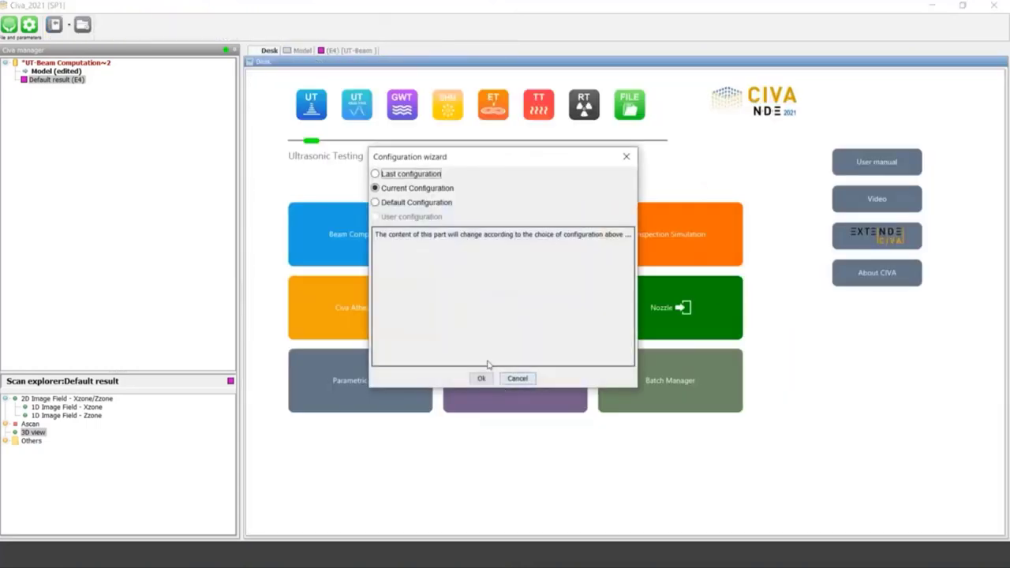
pyautogui.click(399, 203)
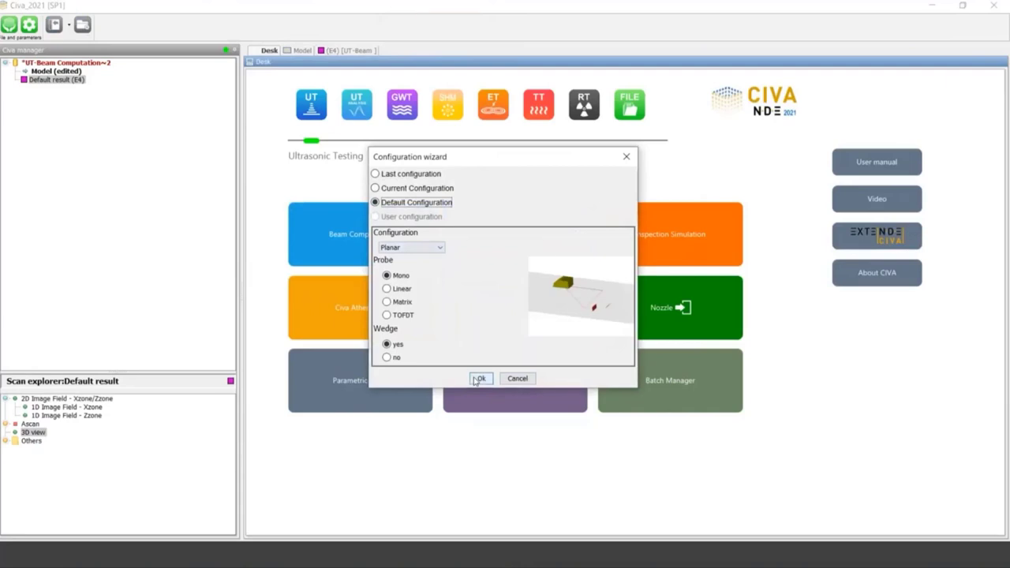
pyautogui.click(480, 379)
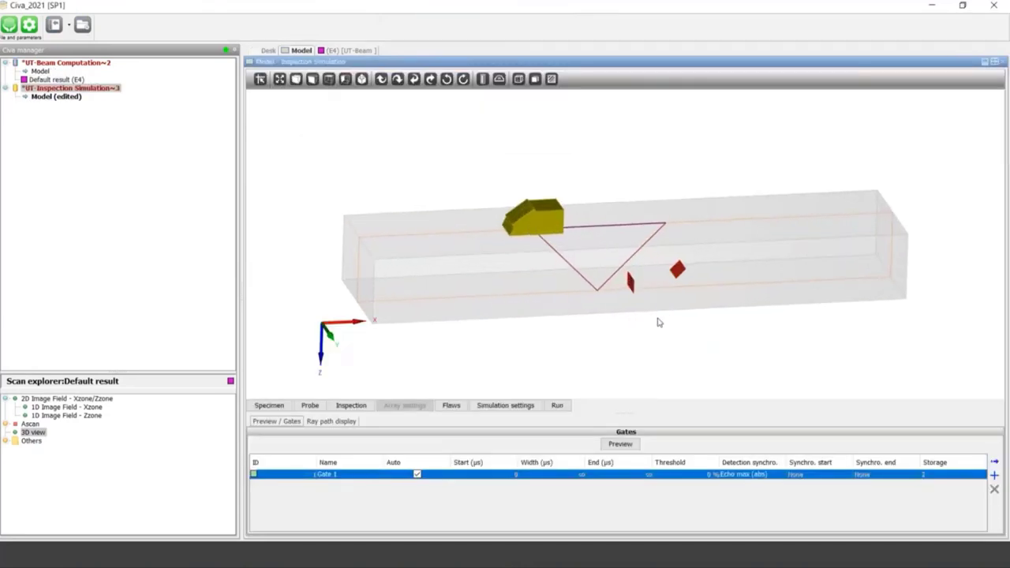
# Check the calibration and computation options in the simulation settings, and run the inspection simulation
pyautogui.click(499, 405)
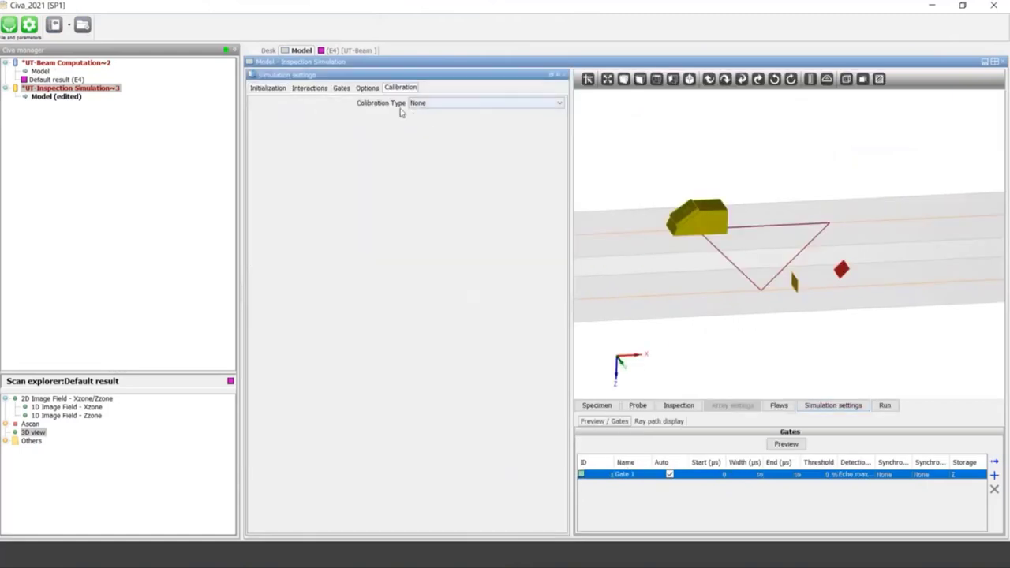
pyautogui.click(367, 88)
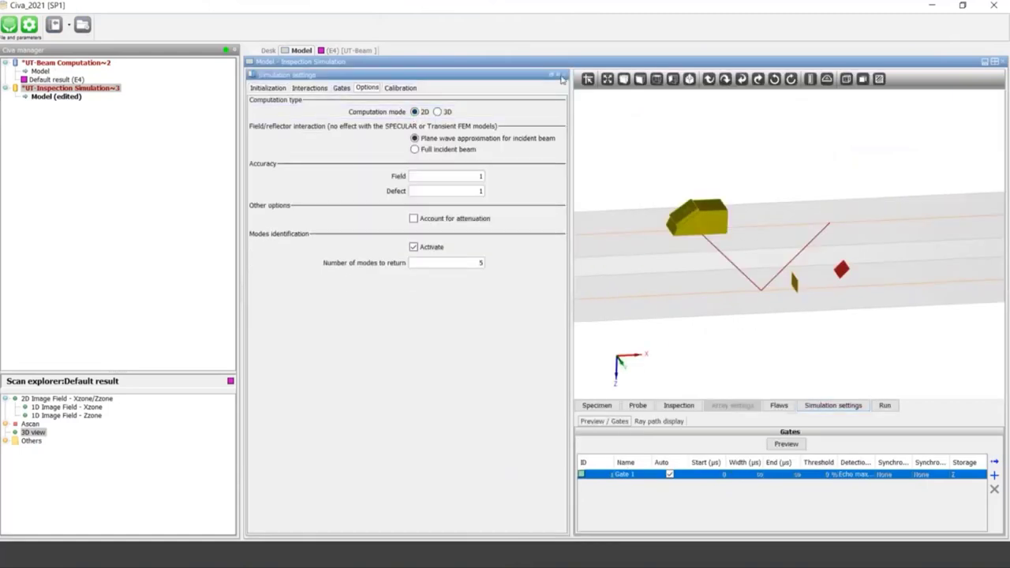
pyautogui.click(560, 406)
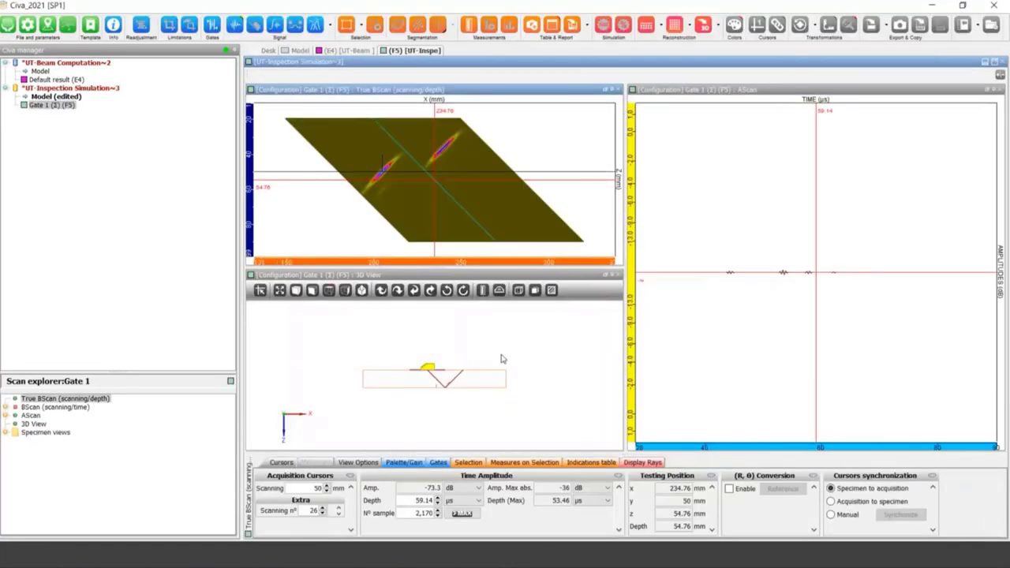
# Examine the inspection result by moving the probe along the specimen in the result's 3D view
pyautogui.scroll(3, 489, 374)
pyautogui.moveTo(431, 360); pyautogui.dragTo(461, 361)
pyautogui.click(299, 51)
# Open 01_SensivityCoverage_S60_AlongX_Diffraction.civa from the 02_UT_SensitivityZone folder of the Webinaire bookmark
pyautogui.click(269, 51)
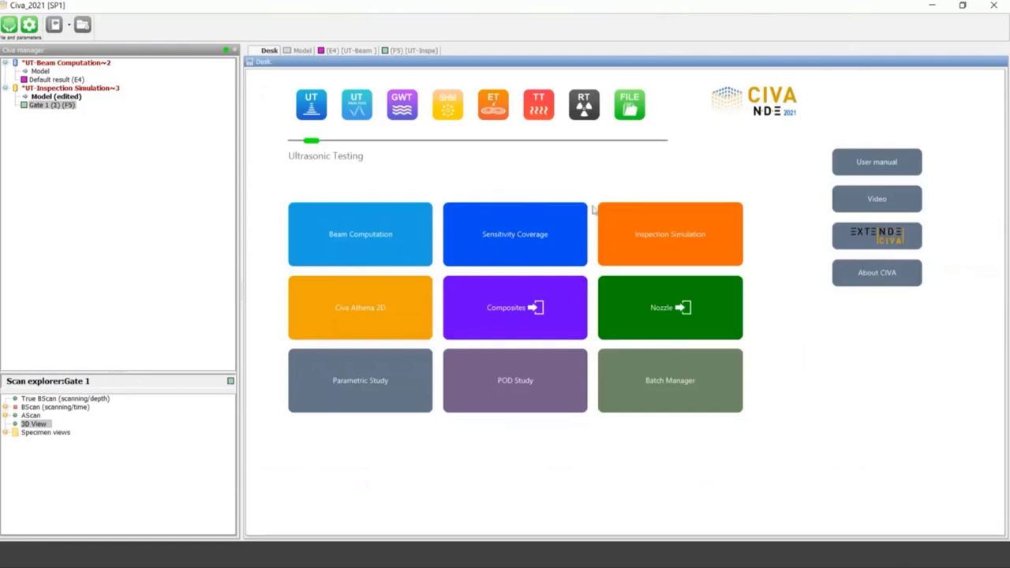
pyautogui.click(632, 112)
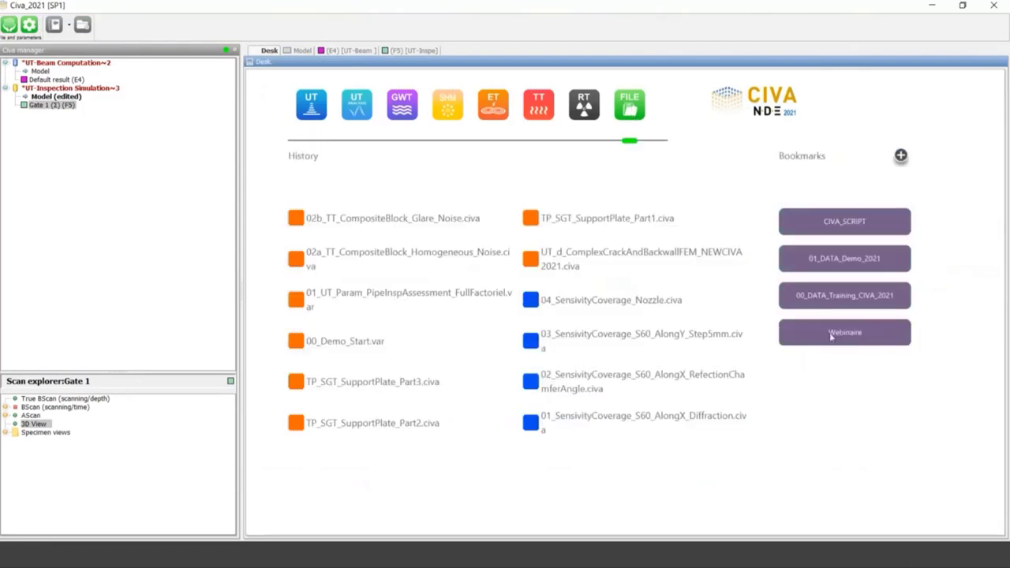
pyautogui.click(837, 337)
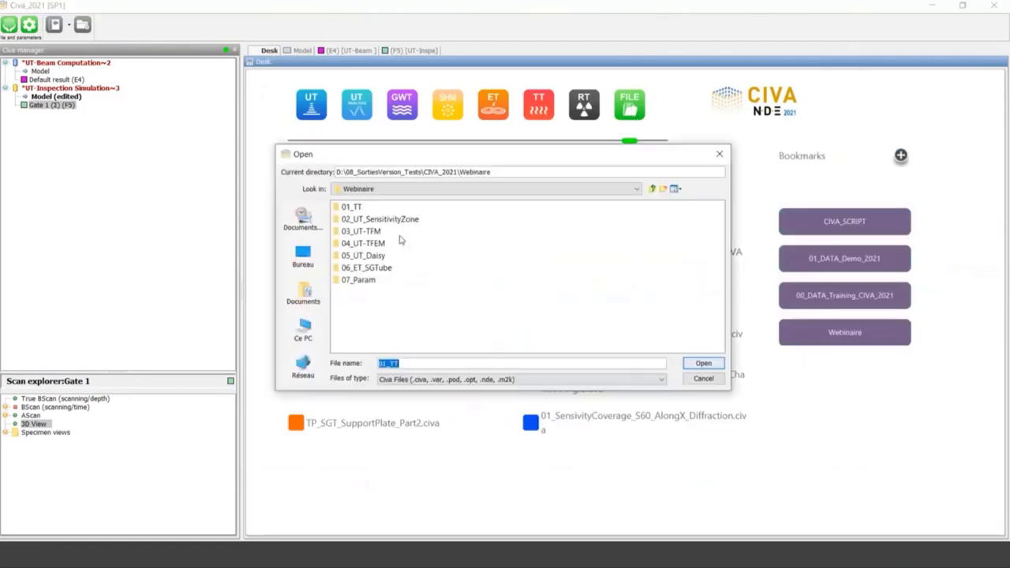
pyautogui.click(370, 219)
pyautogui.doubleClick(370, 219)
pyautogui.click(383, 208)
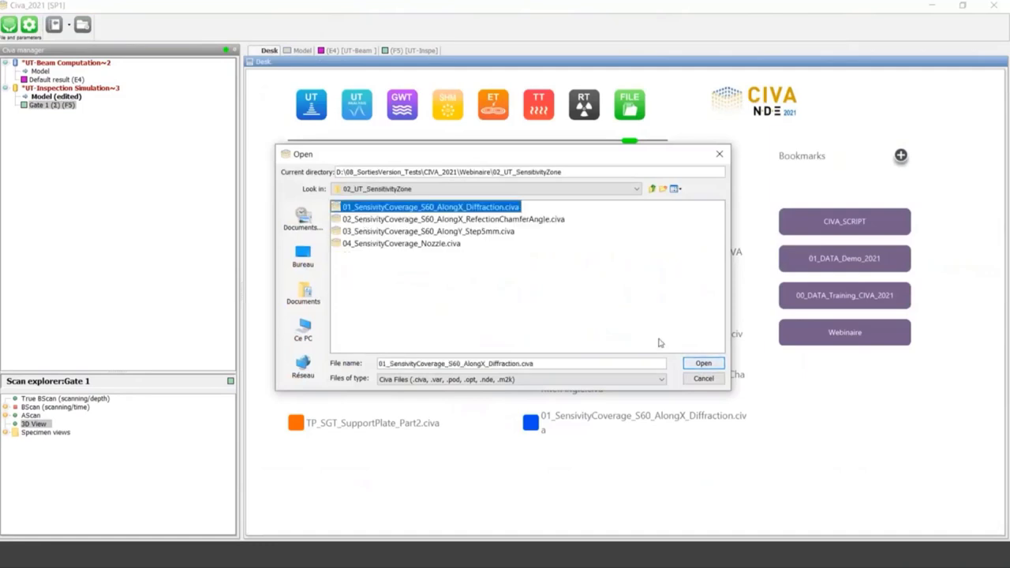
pyautogui.click(698, 363)
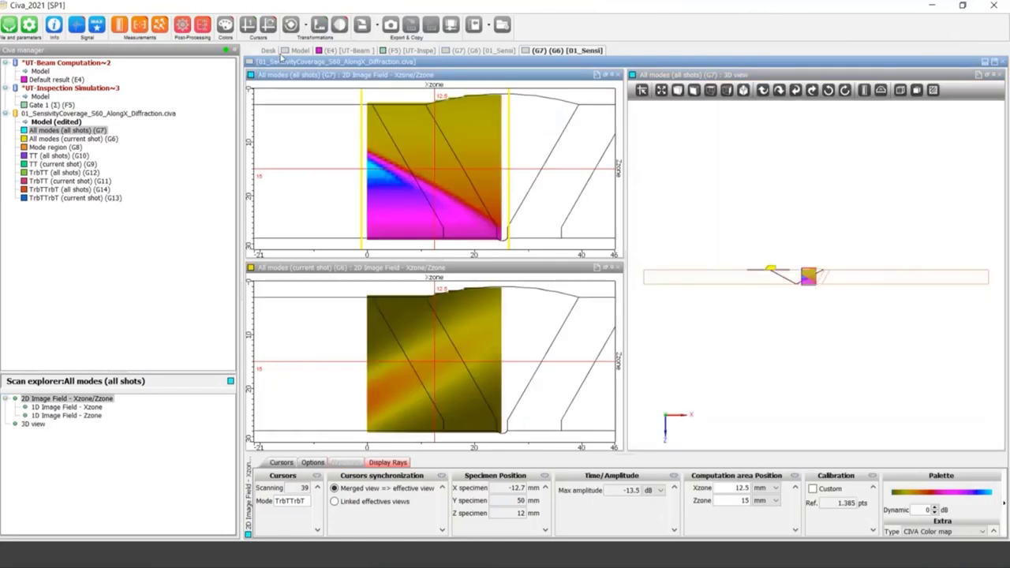
# Display the sensitivity coverage model and inspect the probe, weld and computation zone in 3D
pyautogui.click(299, 51)
pyautogui.moveTo(453, 163); pyautogui.dragTo(453, 237, button='right')
pyautogui.moveTo(374, 279); pyautogui.dragTo(440, 314, button='middle')
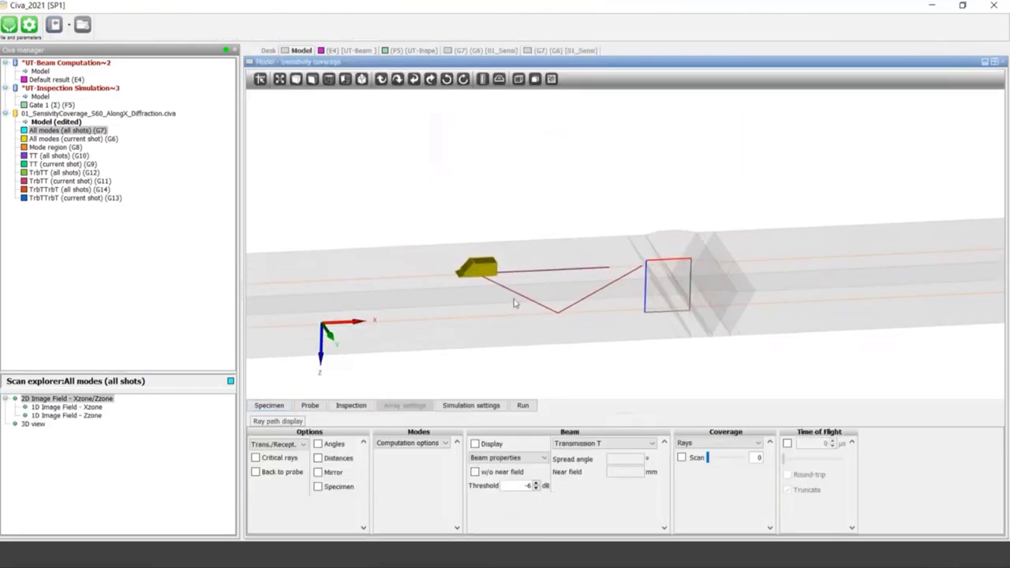
pyautogui.moveTo(437, 177); pyautogui.dragTo(367, 267)
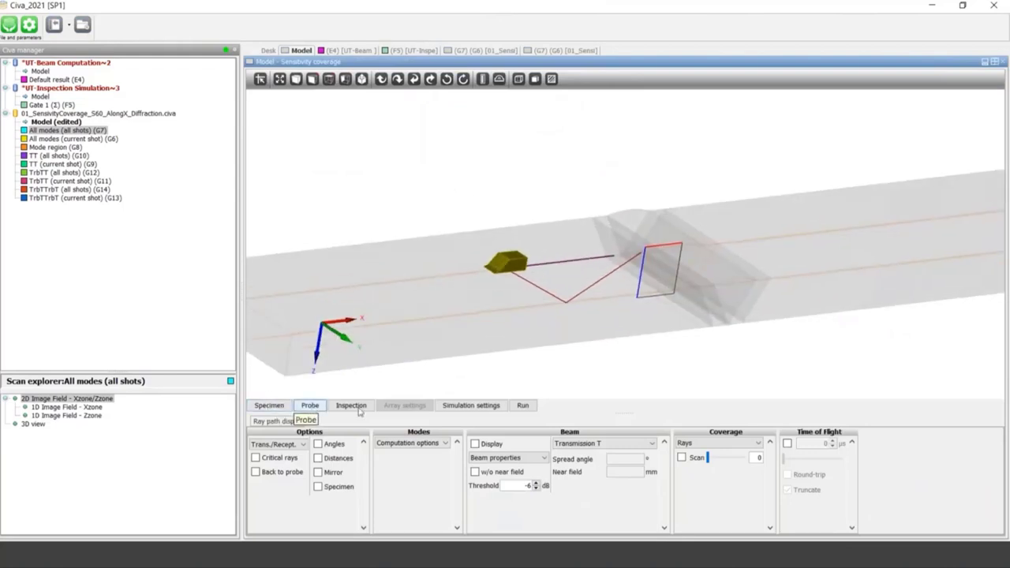
# Review the specimen's weld geometry and material properties
pyautogui.click(269, 405)
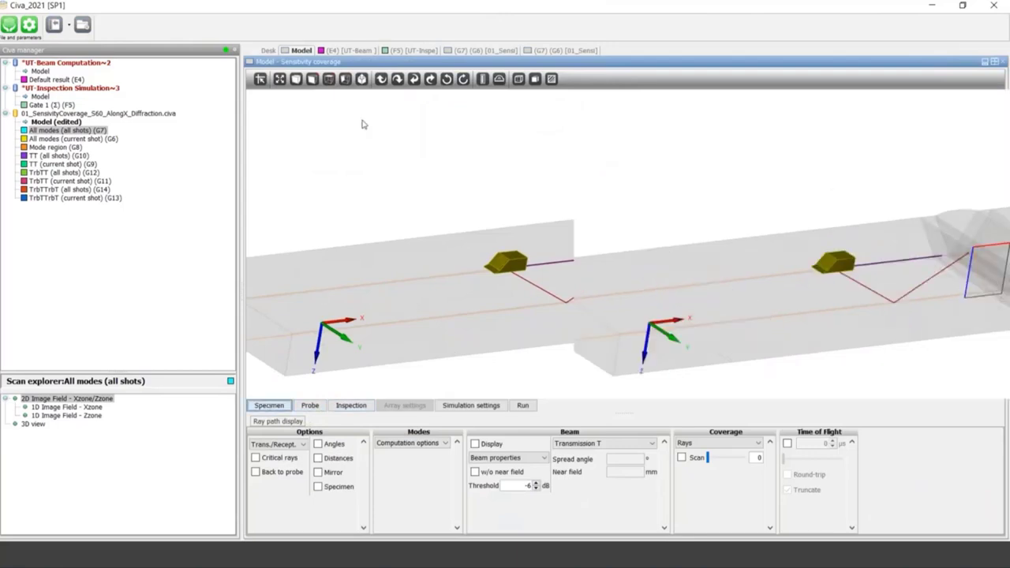
pyautogui.moveTo(703, 214); pyautogui.dragTo(679, 222)
pyautogui.click(559, 127)
pyautogui.moveTo(555, 166); pyautogui.dragTo(558, 185)
pyautogui.click(653, 164)
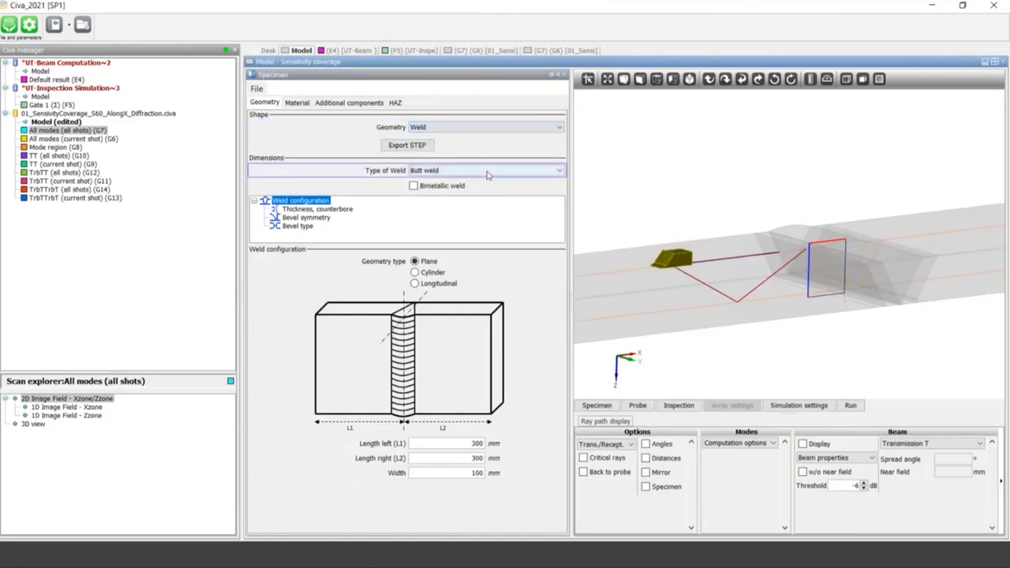
pyautogui.moveTo(727, 280)
pyautogui.mouseDown()
pyautogui.moveTo(702, 272)
pyautogui.moveTo(721, 279)
pyautogui.mouseUp()
pyautogui.click(297, 104)
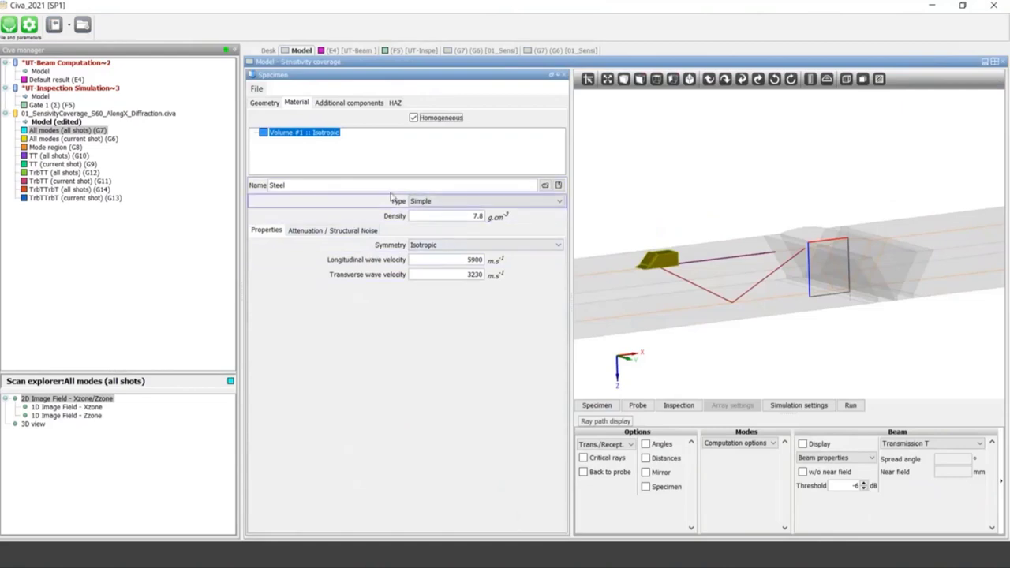
pyautogui.click(563, 75)
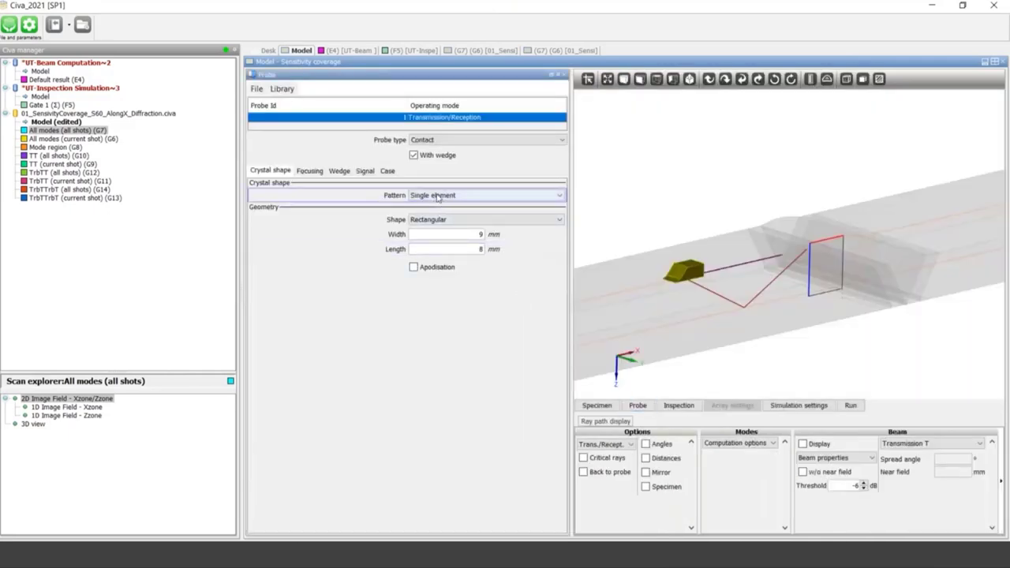
# Review the probe's crystal pattern choices, the manufacturers library import option and the signal parameters
pyautogui.click(438, 196)
pyautogui.click(442, 206)
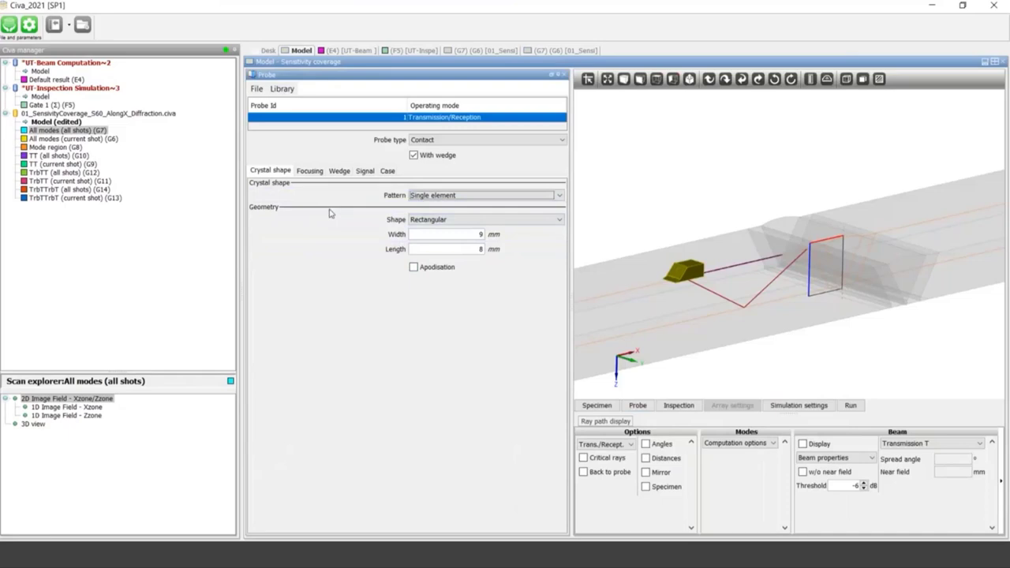
pyautogui.click(289, 91)
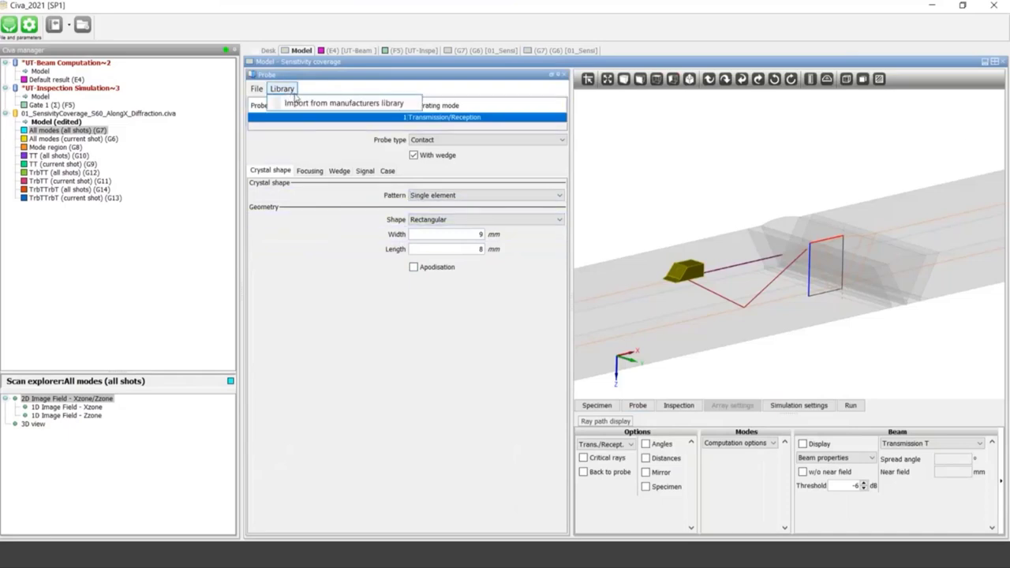
pyautogui.click(319, 88)
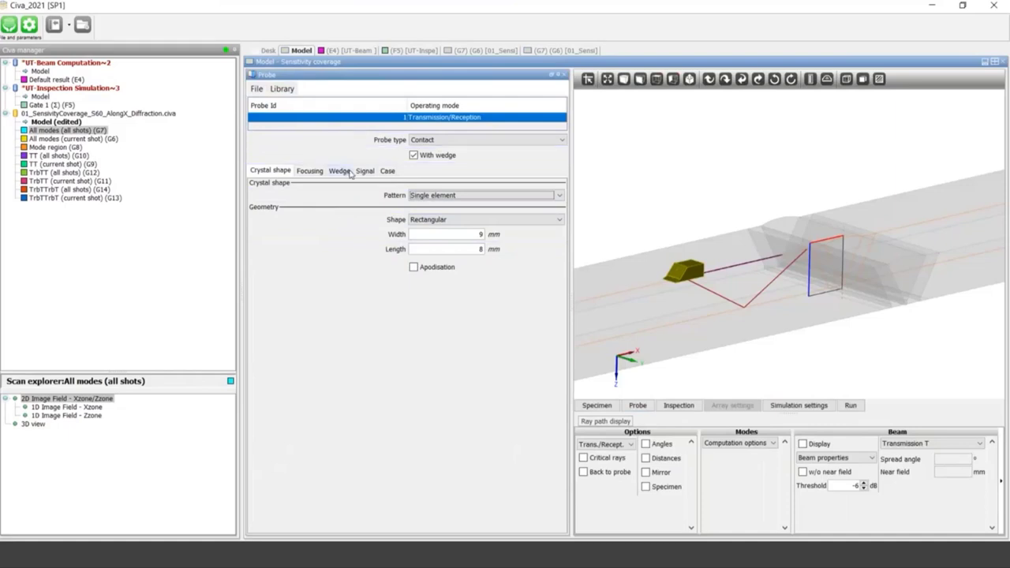
pyautogui.click(364, 171)
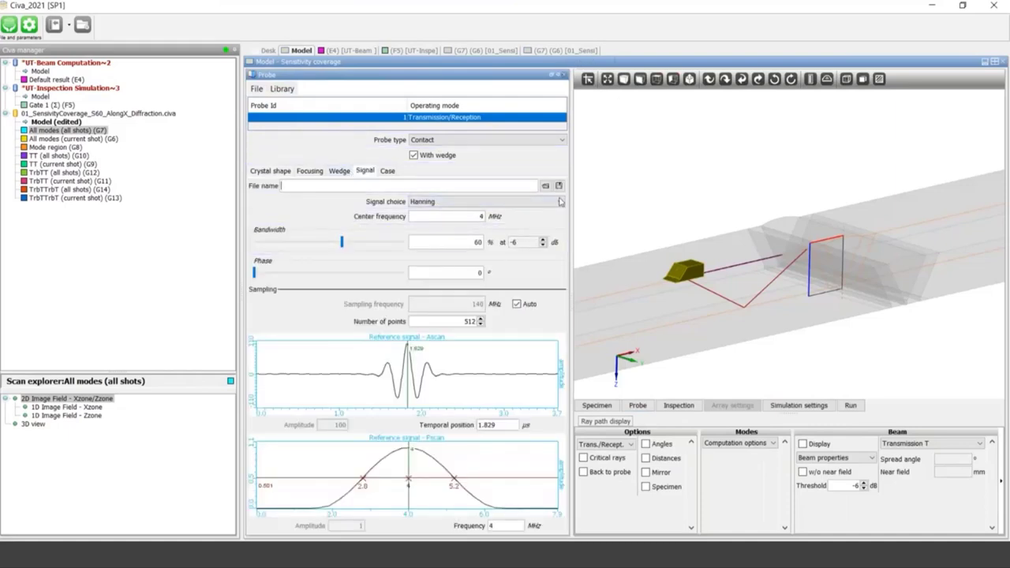
pyautogui.click(562, 74)
# Inspect the computation zone in the weld and review the inspection configuration and scanning parameters
pyautogui.moveTo(518, 244); pyautogui.dragTo(676, 283)
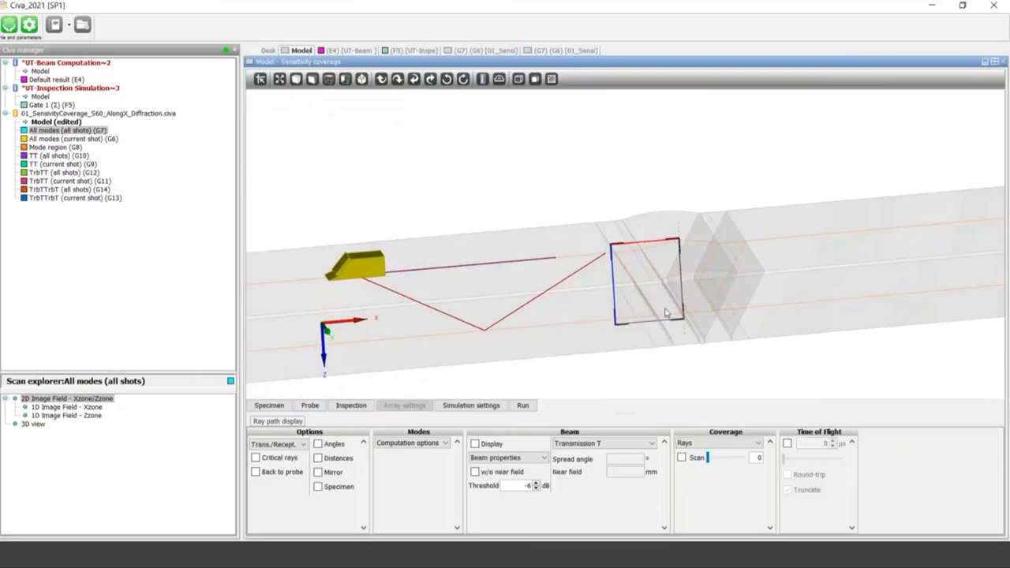
pyautogui.moveTo(377, 272)
pyautogui.mouseDown()
pyautogui.moveTo(588, 249)
pyautogui.moveTo(375, 263)
pyautogui.mouseUp()
pyautogui.click(356, 408)
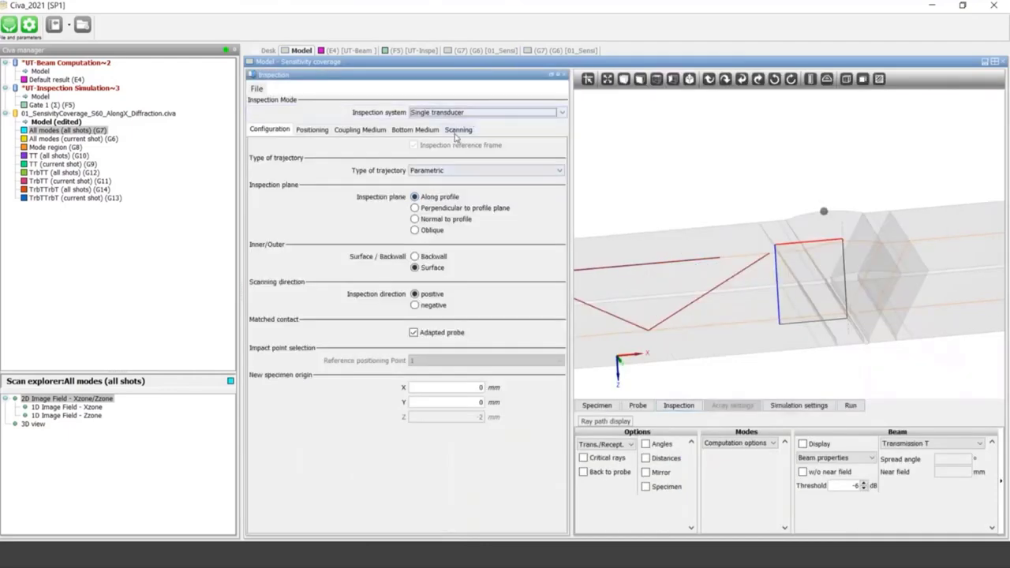
pyautogui.click(457, 129)
pyautogui.click(452, 168)
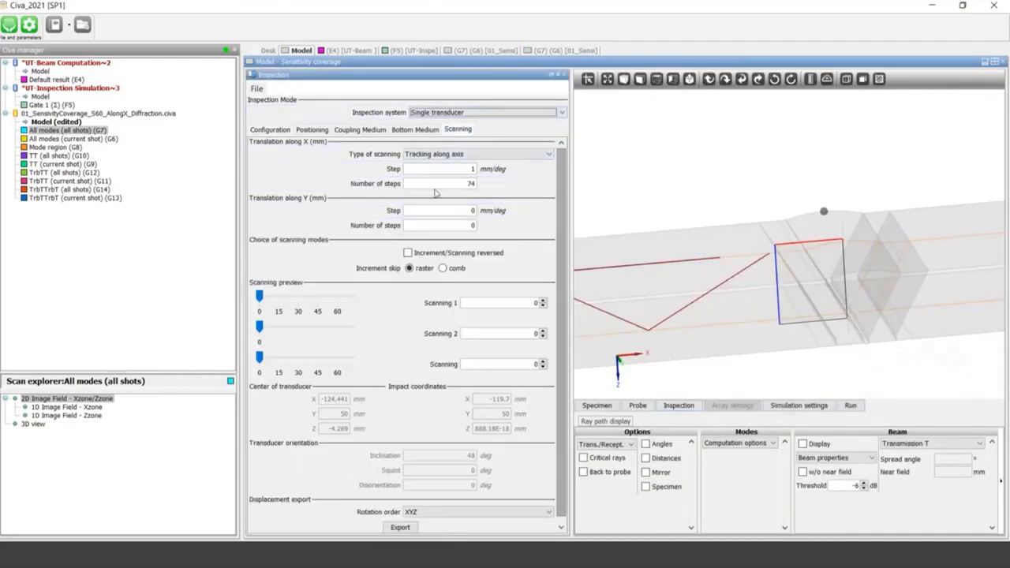
pyautogui.click(564, 75)
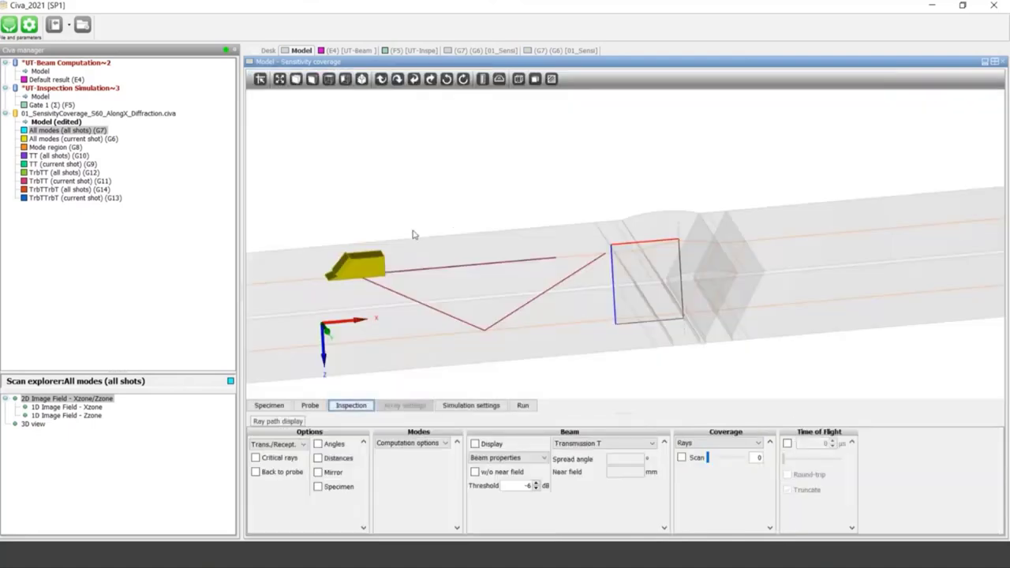
pyautogui.moveTo(365, 265)
pyautogui.mouseDown()
pyautogui.moveTo(611, 264)
pyautogui.moveTo(466, 238)
pyautogui.moveTo(376, 271)
pyautogui.moveTo(492, 244)
pyautogui.moveTo(552, 246)
pyautogui.moveTo(357, 265)
pyautogui.mouseUp()
# Display the All modes (all shots) analysis and replace its 1D Zzone curve with the All modes (current shot) 2D image field
pyautogui.rightClick(52, 133)
pyautogui.click(252, 190)
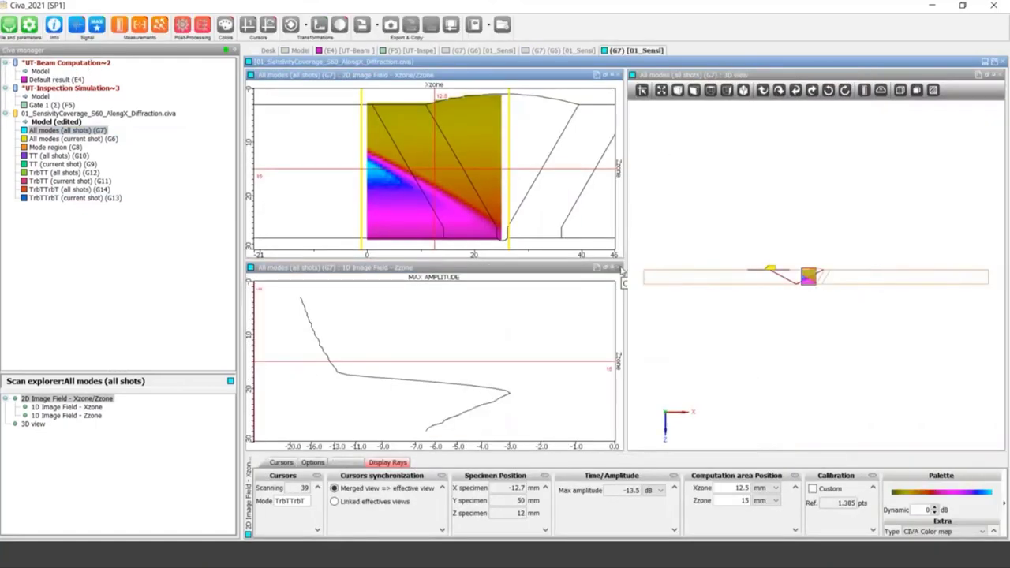
pyautogui.click(620, 269)
pyautogui.click(45, 138)
pyautogui.moveTo(69, 399); pyautogui.dragTo(175, 390)
pyautogui.moveTo(256, 381); pyautogui.dragTo(429, 383)
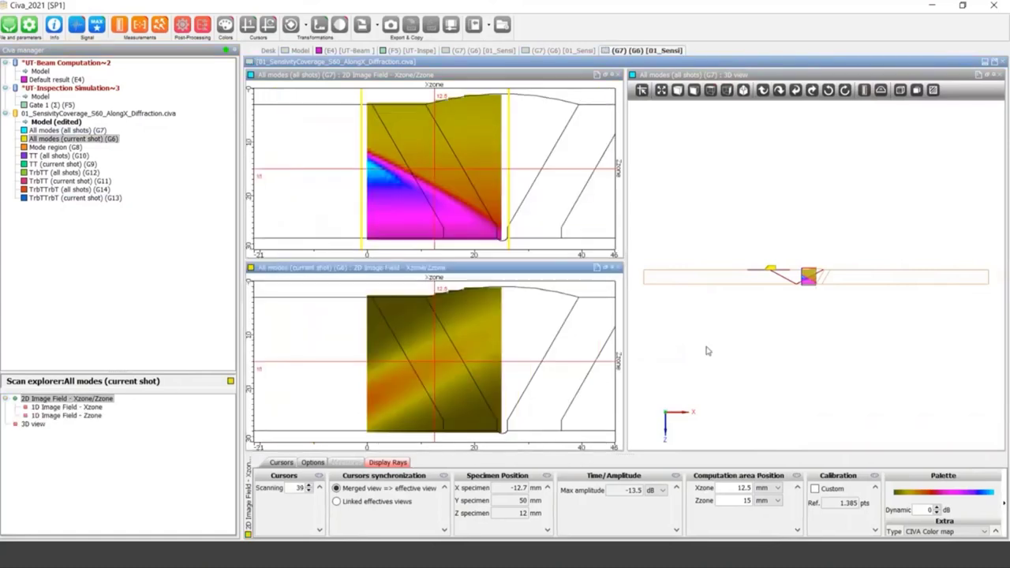
# Orient the result's 3D view towards the weld and move the probe to compare the current-shot field with the all-shots coverage
pyautogui.scroll(3, 706, 350)
pyautogui.click(455, 341)
pyautogui.moveTo(714, 344); pyautogui.dragTo(717, 364)
pyautogui.moveTo(698, 358); pyautogui.dragTo(768, 383, button='middle')
pyautogui.moveTo(764, 286)
pyautogui.mouseDown()
pyautogui.moveTo(684, 290)
pyautogui.moveTo(789, 291)
pyautogui.moveTo(645, 291)
pyautogui.moveTo(764, 290)
pyautogui.mouseUp()
pyautogui.moveTo(811, 317); pyautogui.dragTo(728, 301)
pyautogui.moveTo(895, 334); pyautogui.dragTo(863, 278)
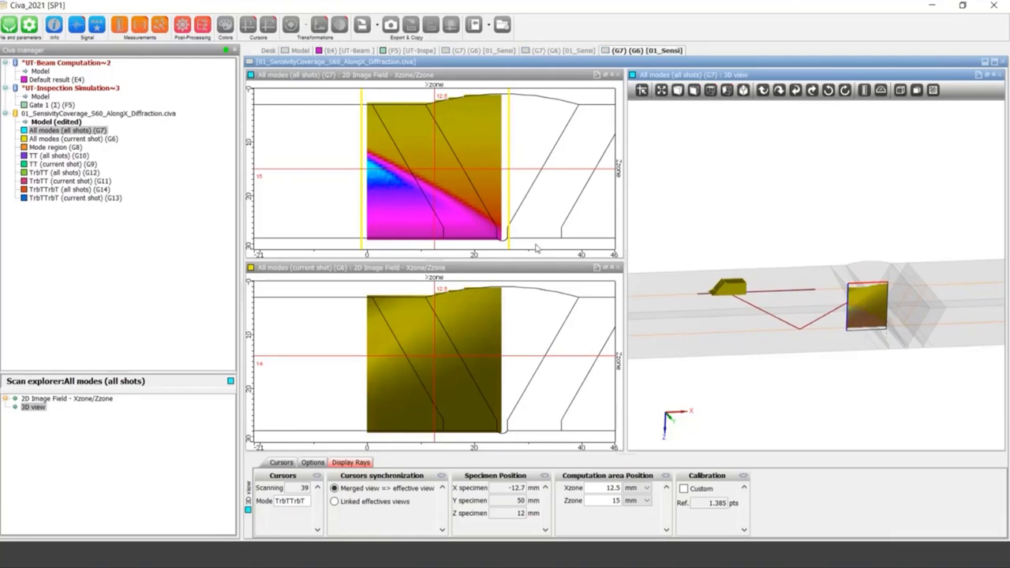
# Show the all-shots coverage in the 3D view from the side and move the probe back and forth along the scan
pyautogui.click(472, 221)
pyautogui.scroll(3, 877, 364)
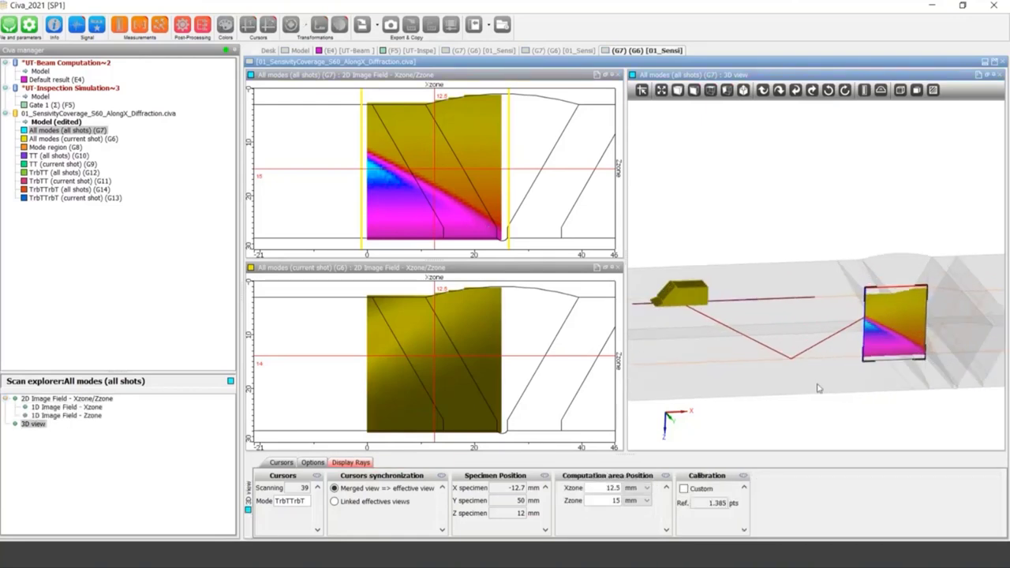
pyautogui.moveTo(714, 310); pyautogui.dragTo(685, 292, button='middle')
pyautogui.moveTo(747, 300); pyautogui.dragTo(892, 316)
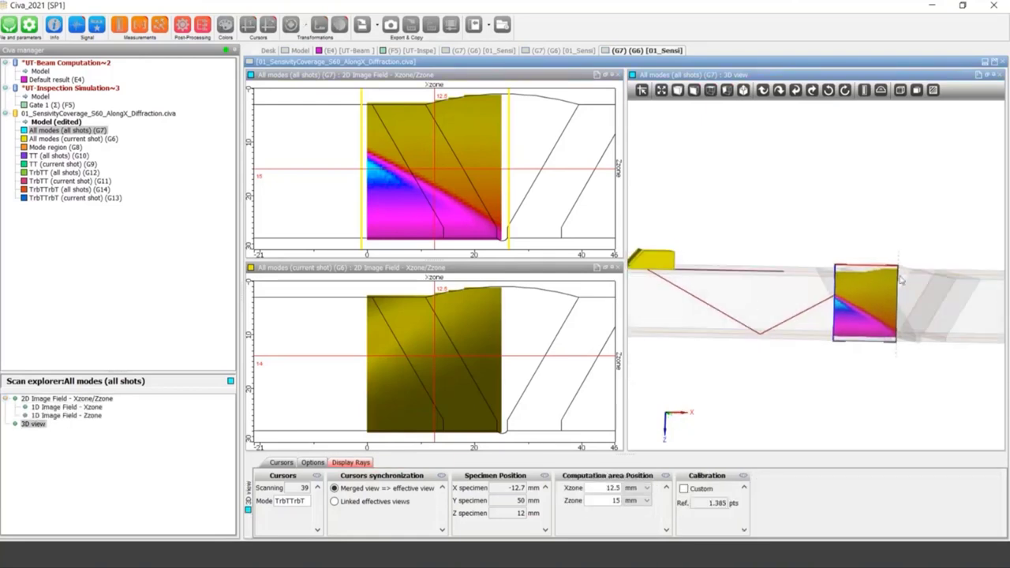
pyautogui.moveTo(672, 266); pyautogui.dragTo(796, 265)
pyautogui.moveTo(724, 274); pyautogui.dragTo(690, 272)
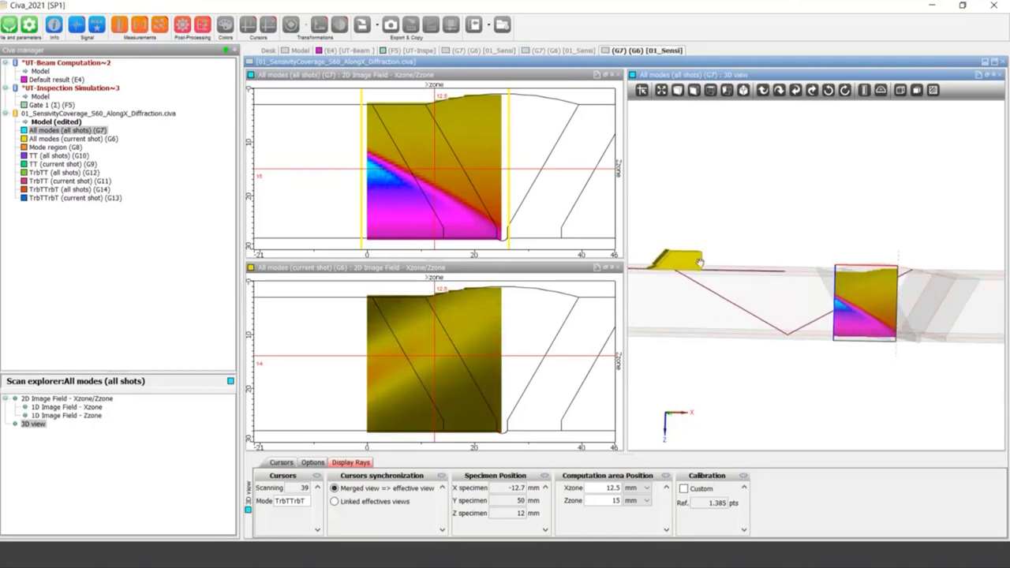
pyautogui.moveTo(675, 257); pyautogui.dragTo(693, 257)
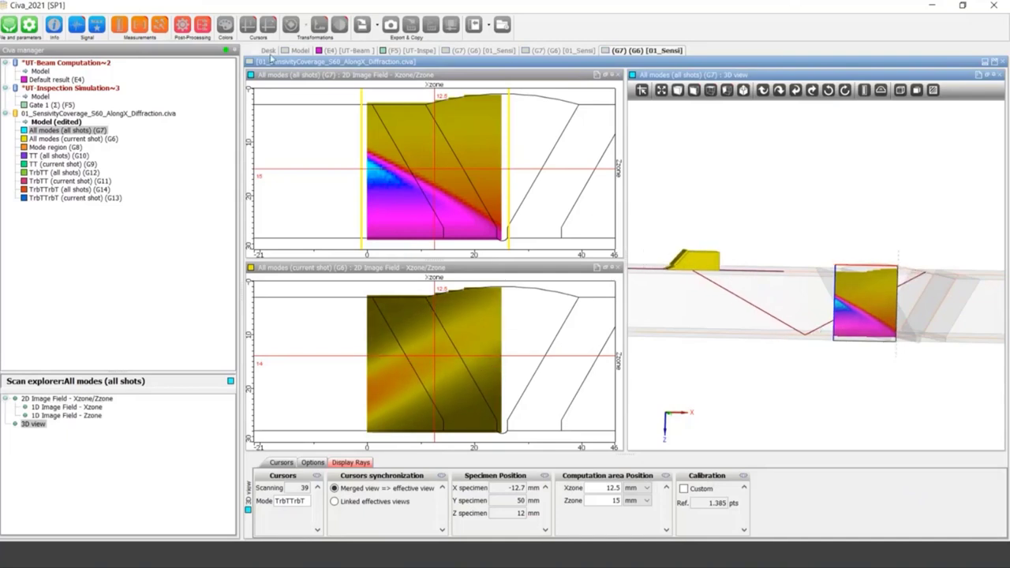
# Set the sensitivity coverage model's reflector type to Specular diffraction and accept the modification as a new project
pyautogui.click(287, 51)
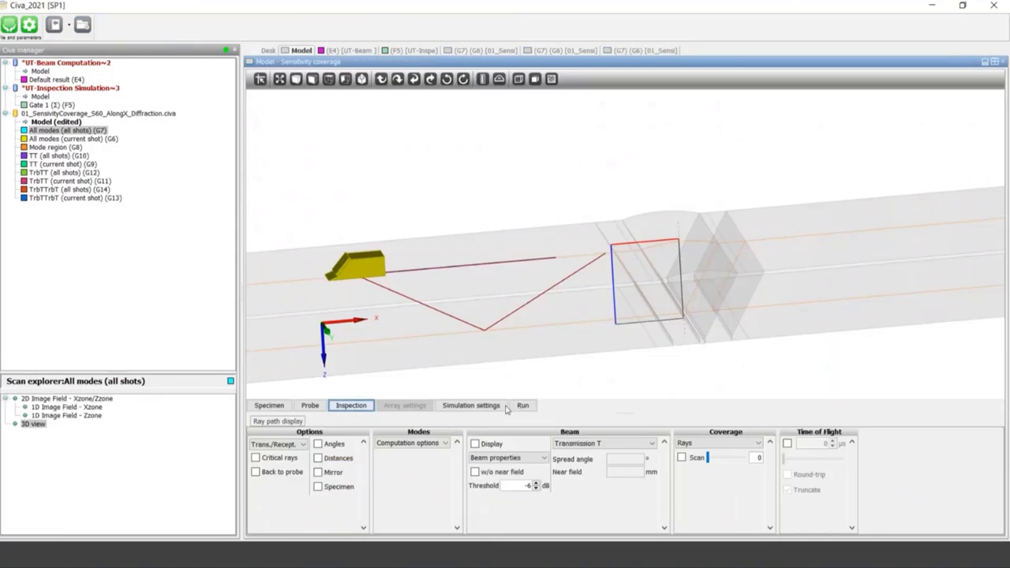
pyautogui.click(471, 405)
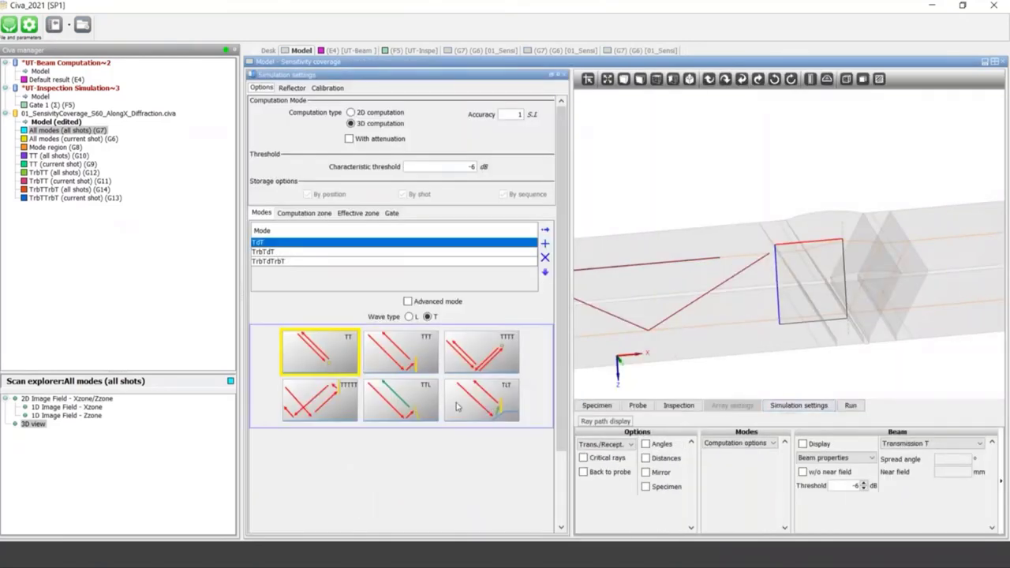
pyautogui.click(300, 88)
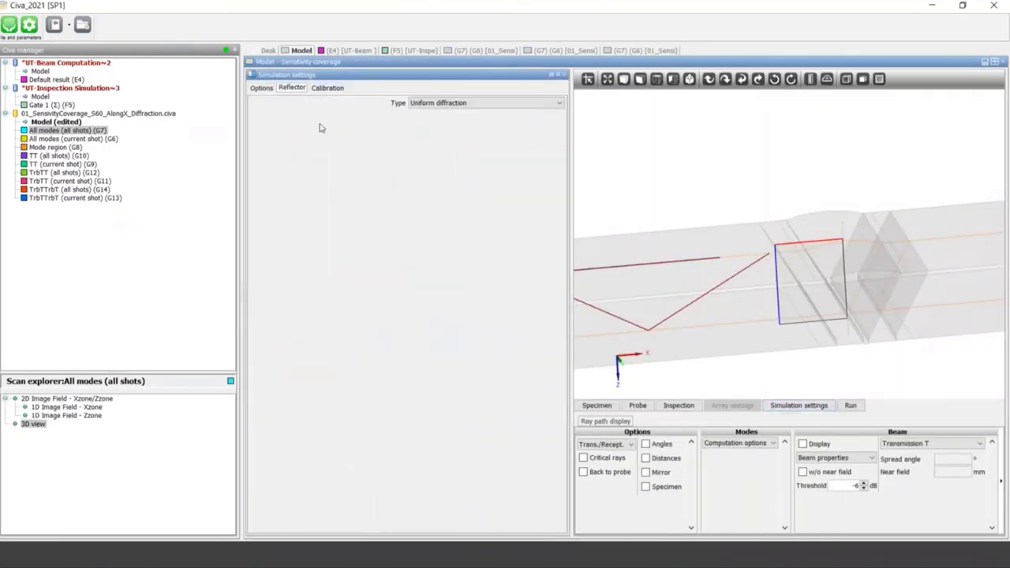
pyautogui.scroll(-3, 718, 302)
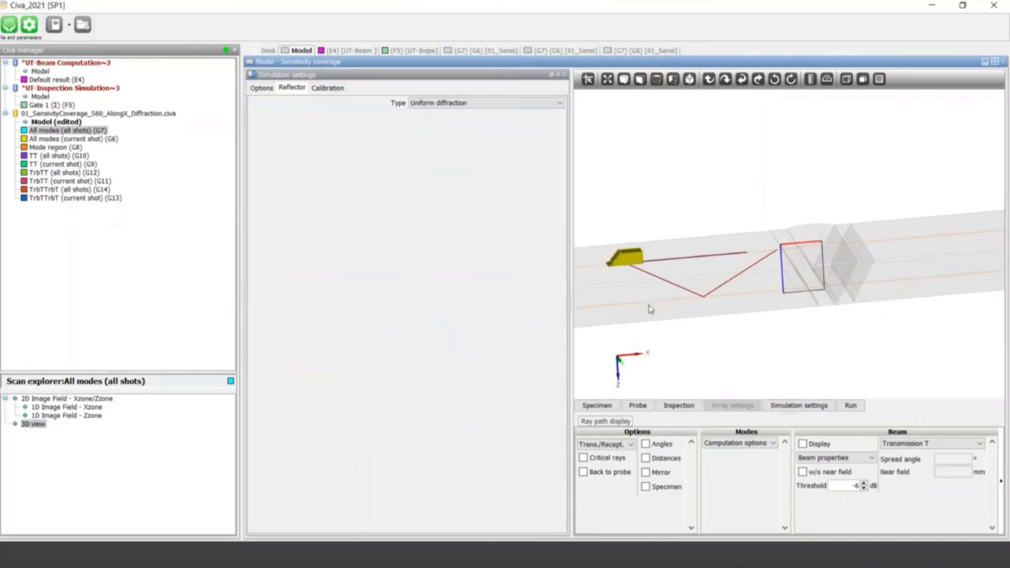
pyautogui.click(465, 104)
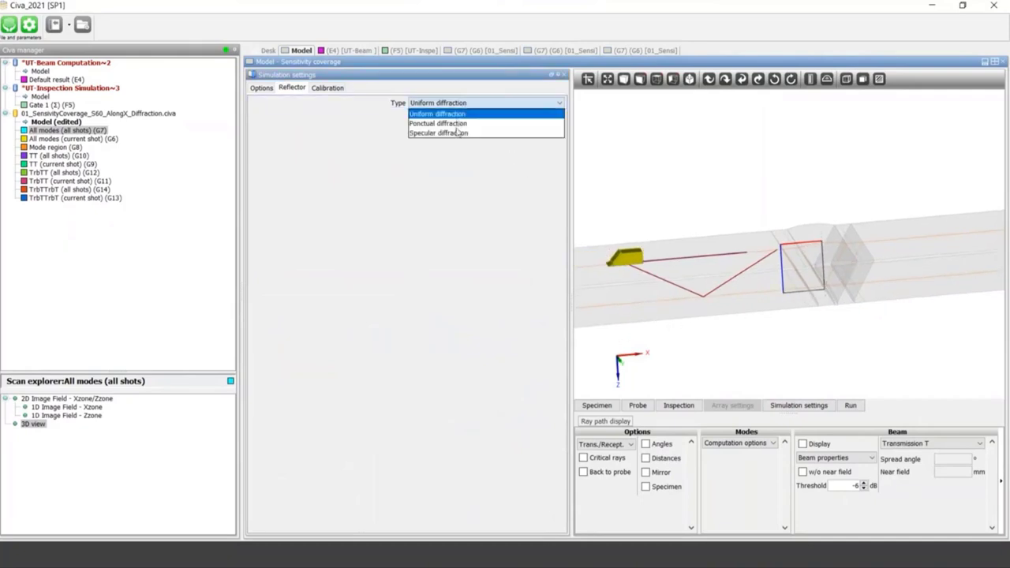
pyautogui.click(457, 132)
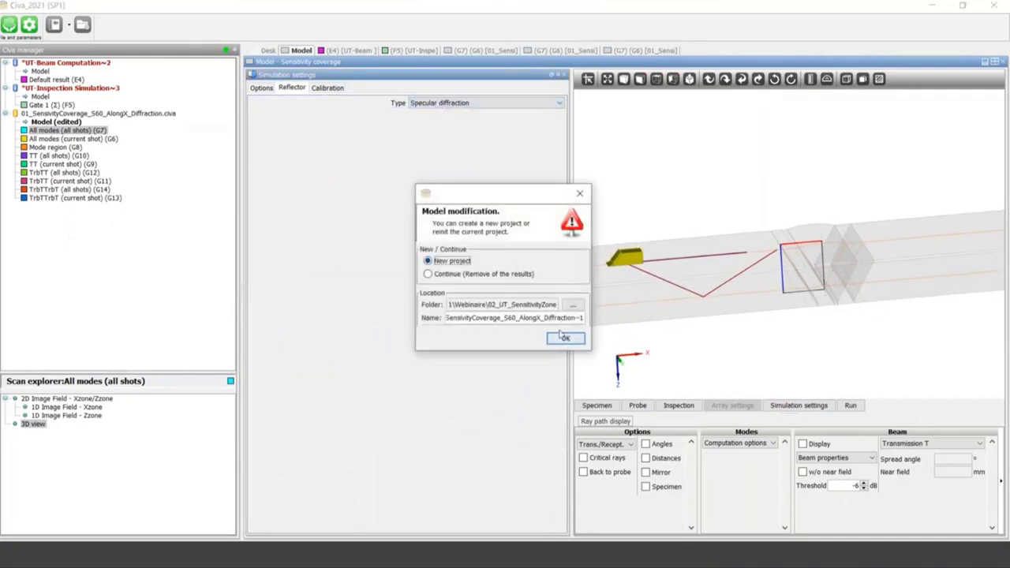
pyautogui.click(563, 335)
# Set the specular reflector's angle to 30 deg and inspect its orientation relative to the weld chamfer in 3D
pyautogui.click(471, 119)
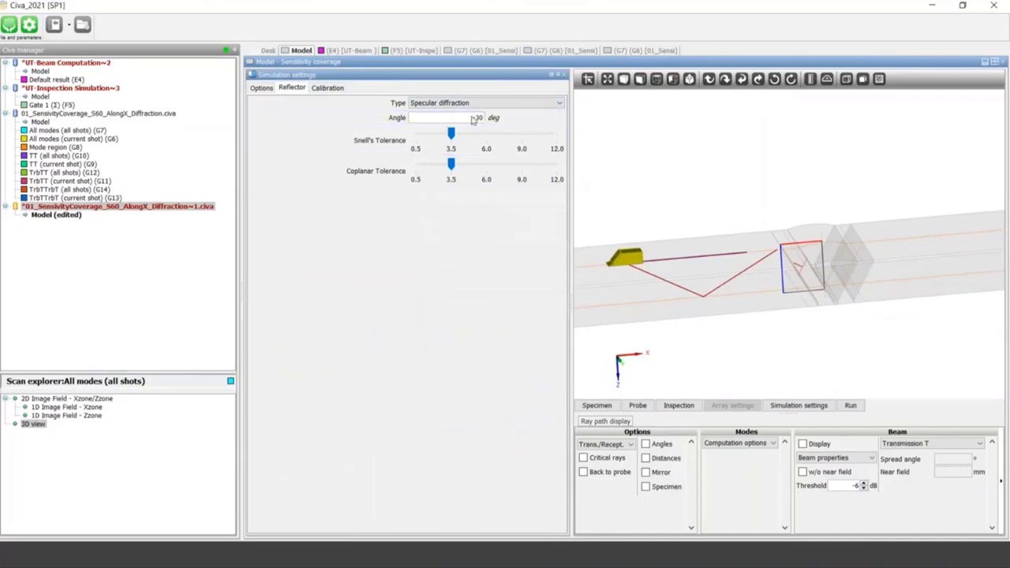
pyautogui.doubleClick(452, 119)
pyautogui.scroll(5, 611, 202)
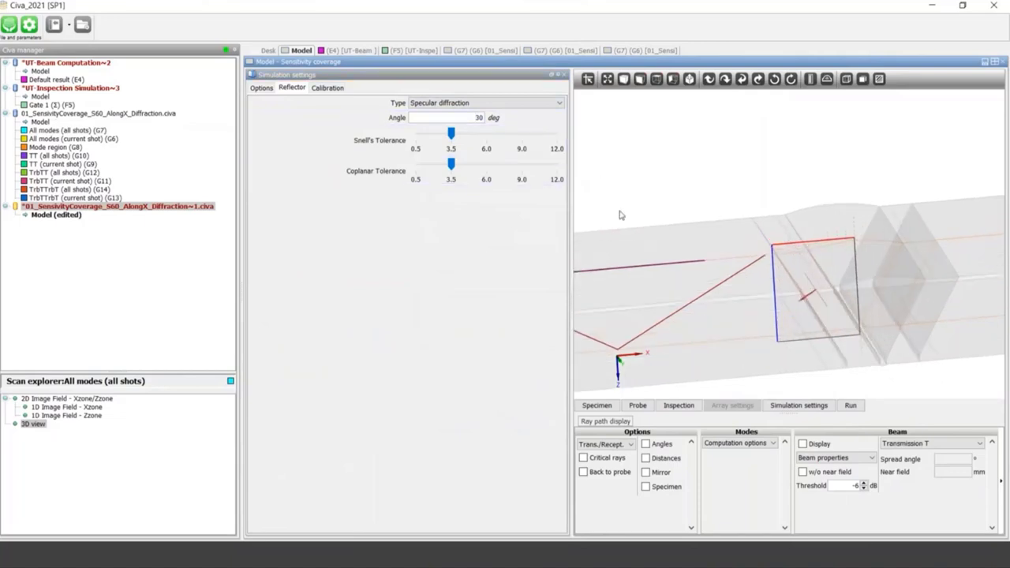
pyautogui.rightClick(620, 208)
pyautogui.click(755, 191)
pyautogui.moveTo(760, 226); pyautogui.dragTo(740, 236)
pyautogui.moveTo(749, 272); pyautogui.dragTo(761, 246)
pyautogui.scroll(3, 761, 246)
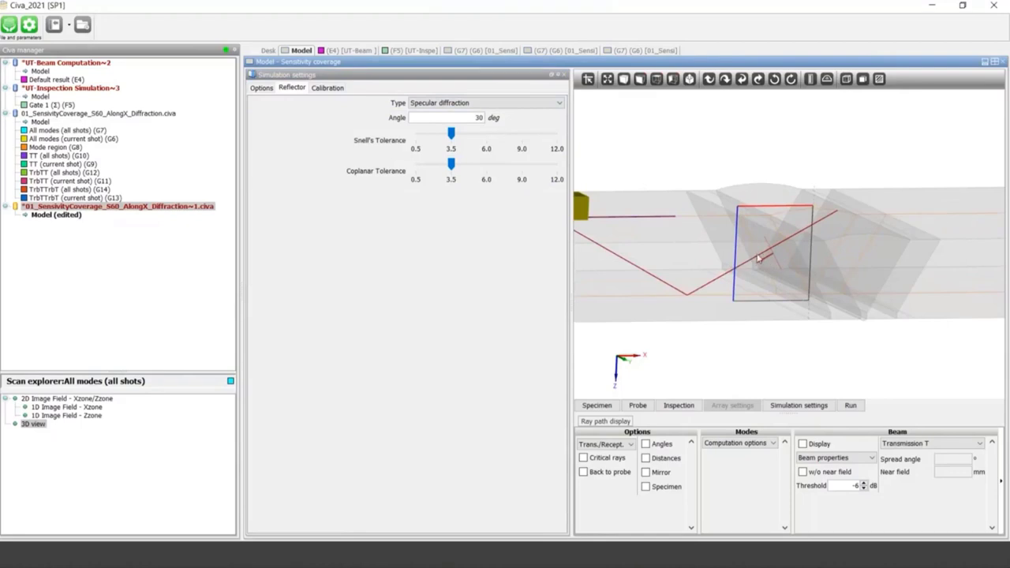
# Move the probe along the scan and examine how the ray path meets the specular reflector in the weld
pyautogui.moveTo(583, 219); pyautogui.dragTo(617, 221)
pyautogui.moveTo(750, 244)
pyautogui.mouseDown()
pyautogui.moveTo(791, 250)
pyautogui.moveTo(756, 230)
pyautogui.mouseUp()
pyautogui.click(757, 230)
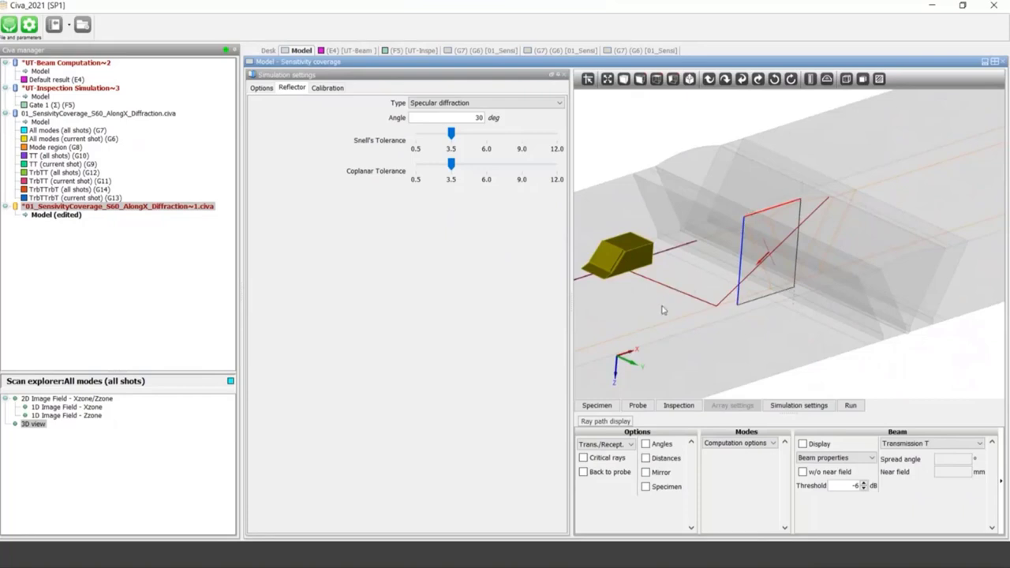
pyautogui.moveTo(631, 259); pyautogui.dragTo(590, 244)
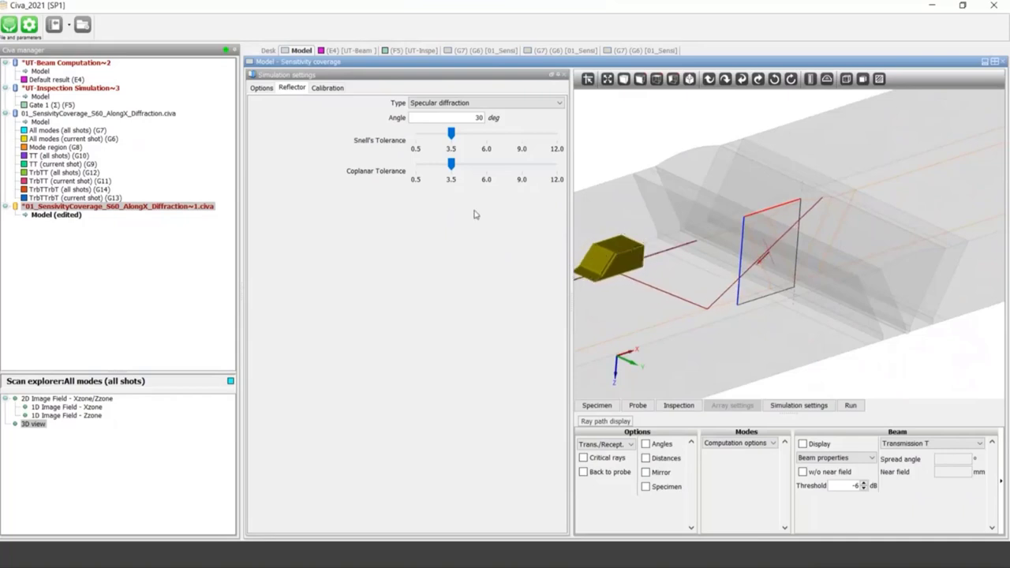
# Change the last entry in the computation mode list to TT
pyautogui.click(267, 89)
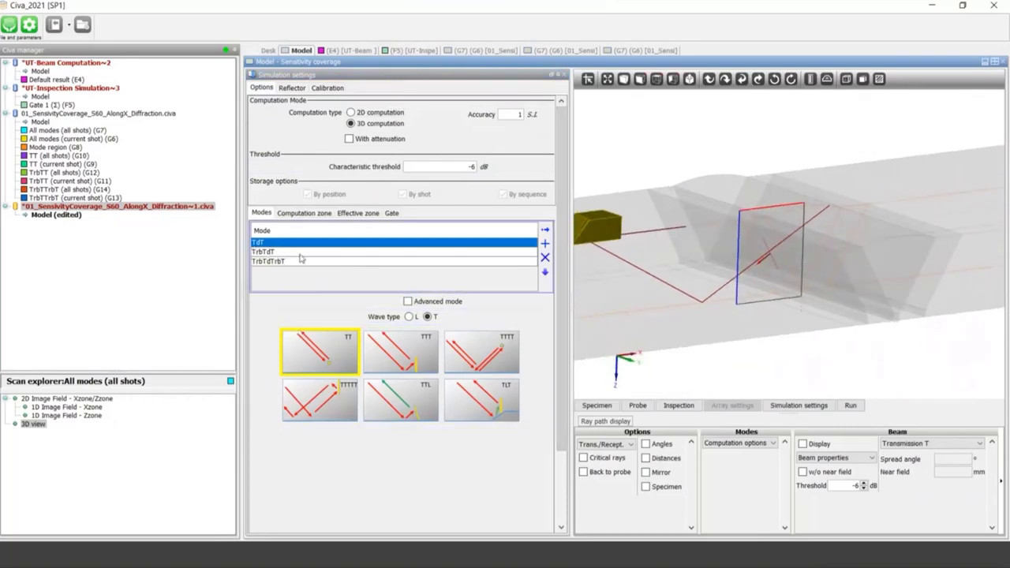
pyautogui.click(300, 258)
pyautogui.click(474, 364)
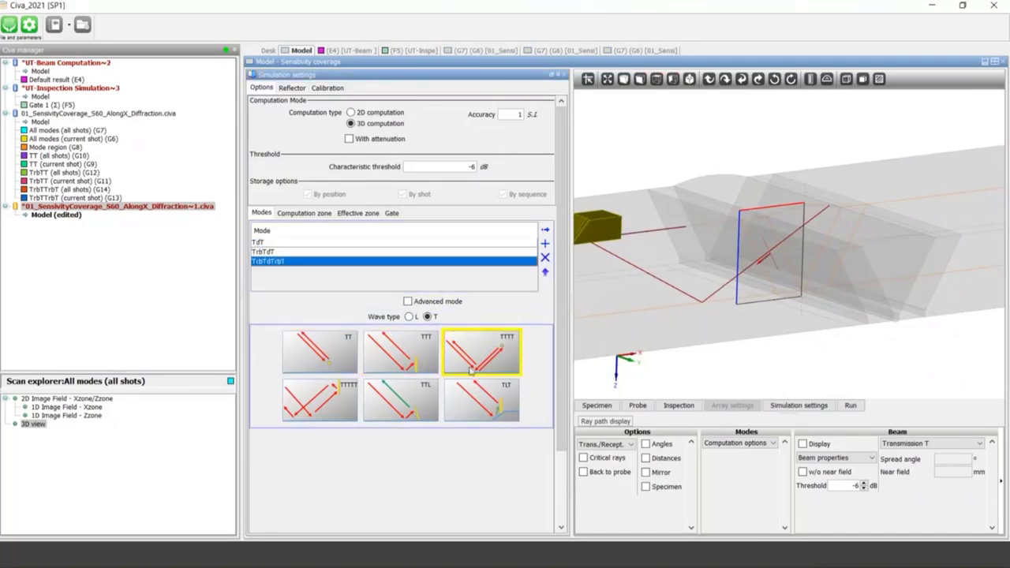
pyautogui.click(341, 358)
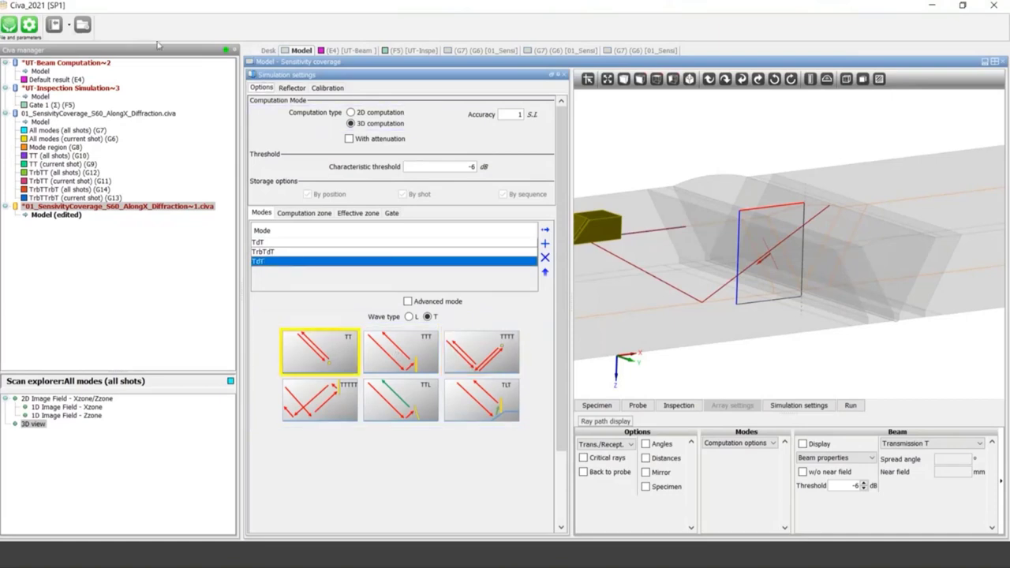
# Open the file 02_SensivityCoverage_S60_AlongX_RefectionChamferAngle.civa from the 02_UT_SensitivityZone folder
pyautogui.click(9, 29)
pyautogui.click(106, 124)
pyautogui.click(471, 220)
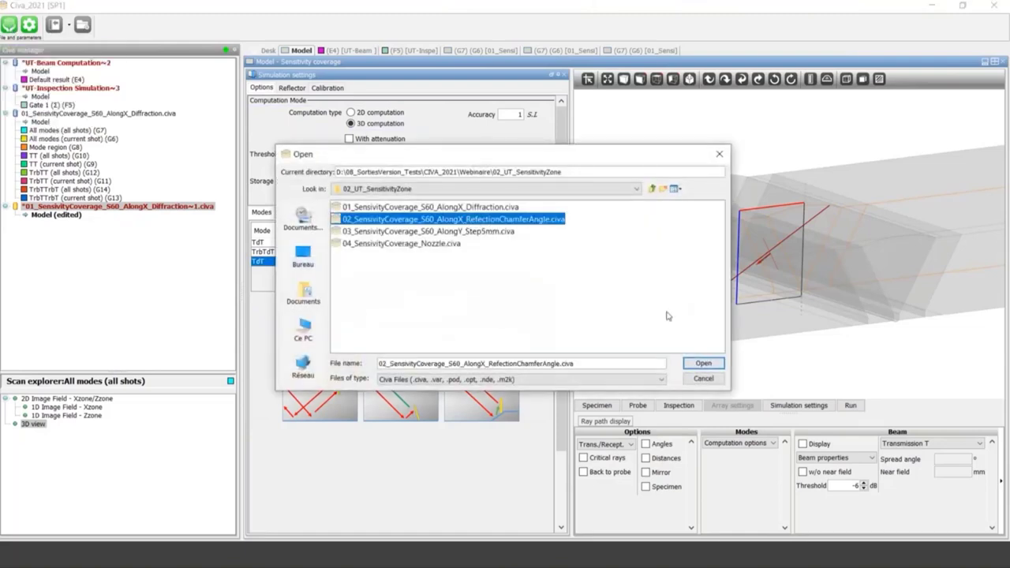
pyautogui.click(714, 364)
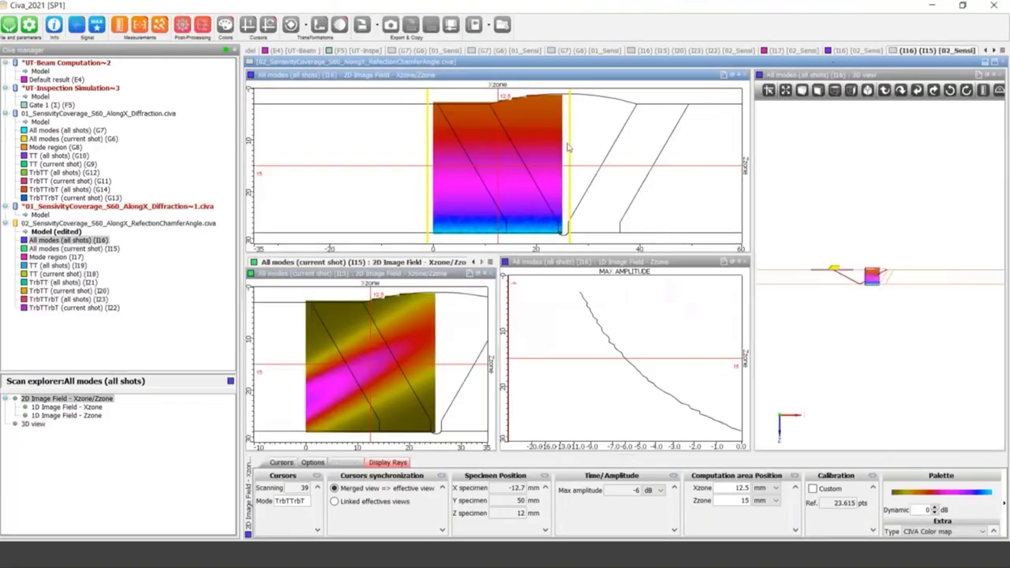
# Close the 1D Zzone curve and enlarge the 3D view around the probe and weld
pyautogui.click(745, 261)
pyautogui.moveTo(516, 358); pyautogui.dragTo(808, 358)
pyautogui.scroll(5, 673, 381)
pyautogui.moveTo(672, 380); pyautogui.dragTo(780, 403)
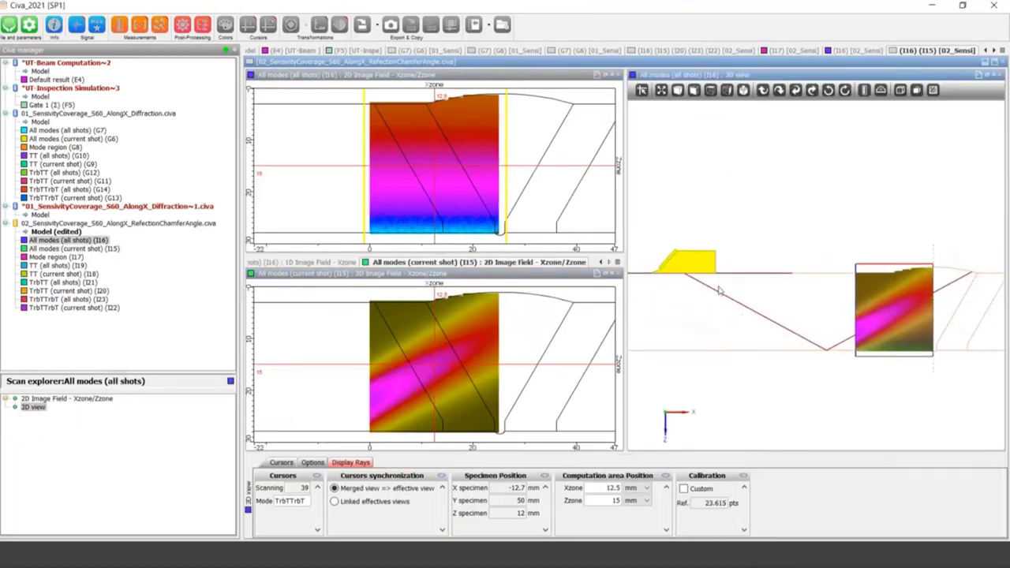
# Move the probe back and forth along the scan, comparing the current-shot field with the all-shots coverage for the chamfer angle
pyautogui.moveTo(761, 411); pyautogui.dragTo(773, 391, button='middle')
pyautogui.scroll(1, 773, 396)
pyautogui.scroll(-3, 773, 396)
pyautogui.moveTo(694, 259); pyautogui.dragTo(792, 260)
pyautogui.scroll(2, 834, 294)
pyautogui.moveTo(841, 296); pyautogui.dragTo(918, 306)
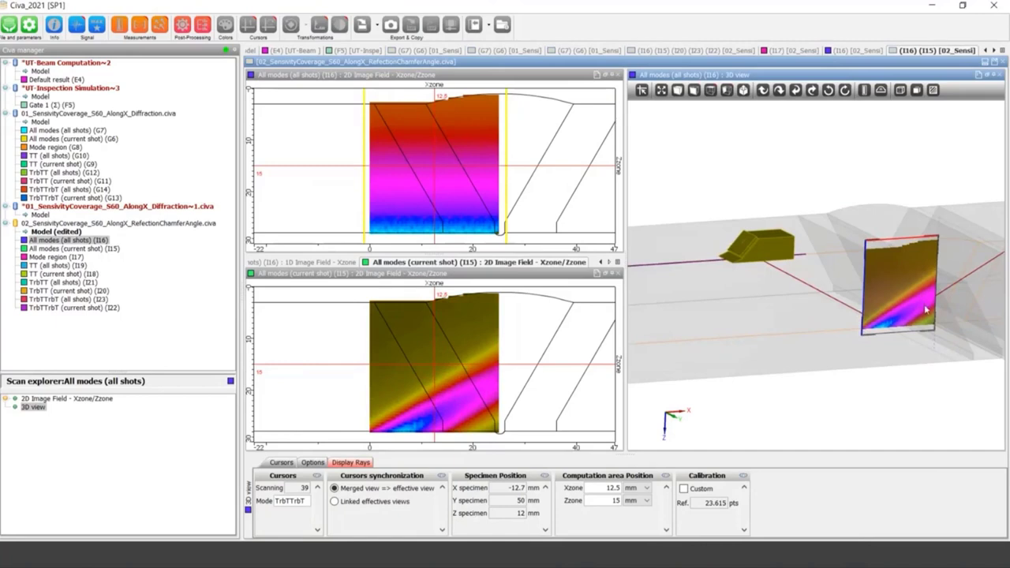
pyautogui.moveTo(868, 275); pyautogui.dragTo(694, 259)
pyautogui.click(487, 220)
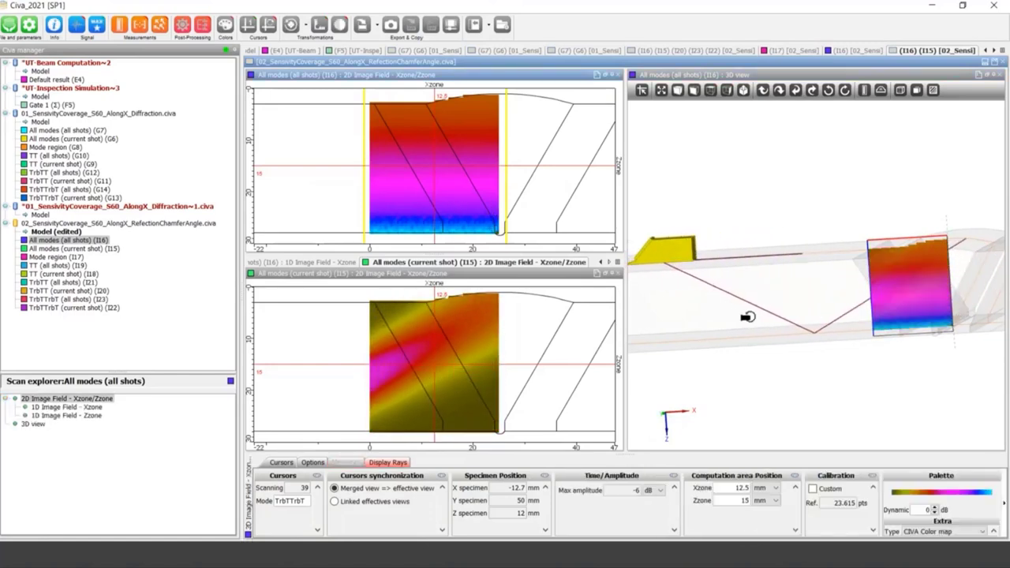
pyautogui.click(747, 317)
pyautogui.moveTo(669, 249); pyautogui.dragTo(736, 244)
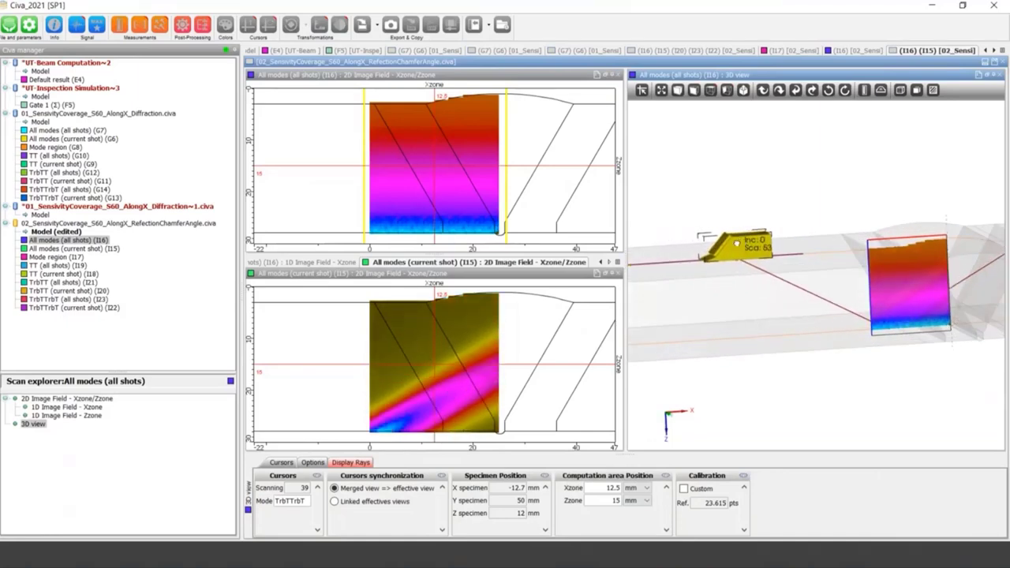
# Inspect the all-shots coverage zone up close in the weld and follow the current-shot field at further probe positions
pyautogui.scroll(2, 883, 339)
pyautogui.moveTo(810, 319); pyautogui.dragTo(701, 280, button='middle')
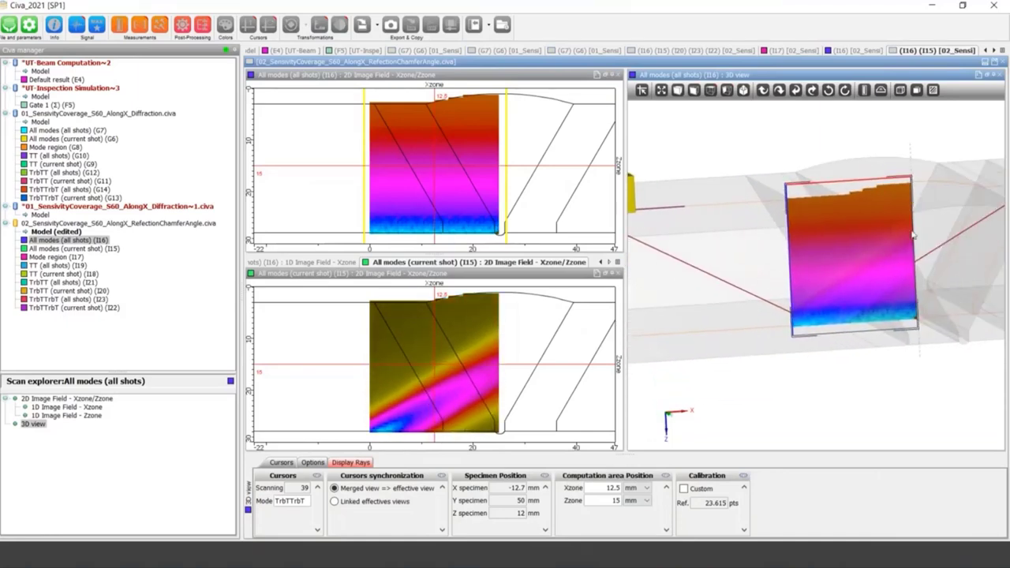
pyautogui.moveTo(825, 384); pyautogui.dragTo(831, 382)
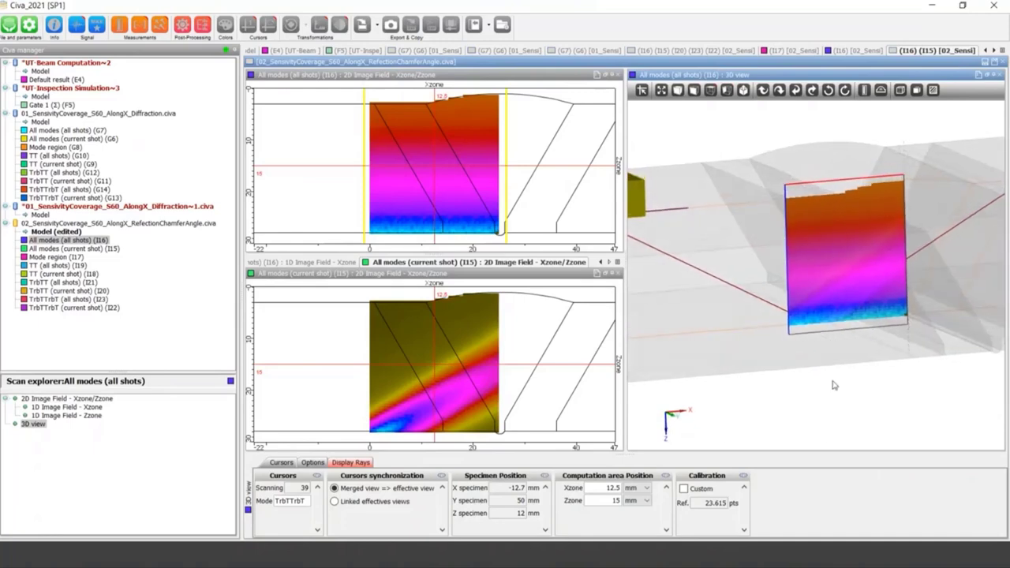
pyautogui.scroll(-3, 831, 382)
pyautogui.moveTo(692, 221); pyautogui.dragTo(480, 367)
pyautogui.click(451, 343)
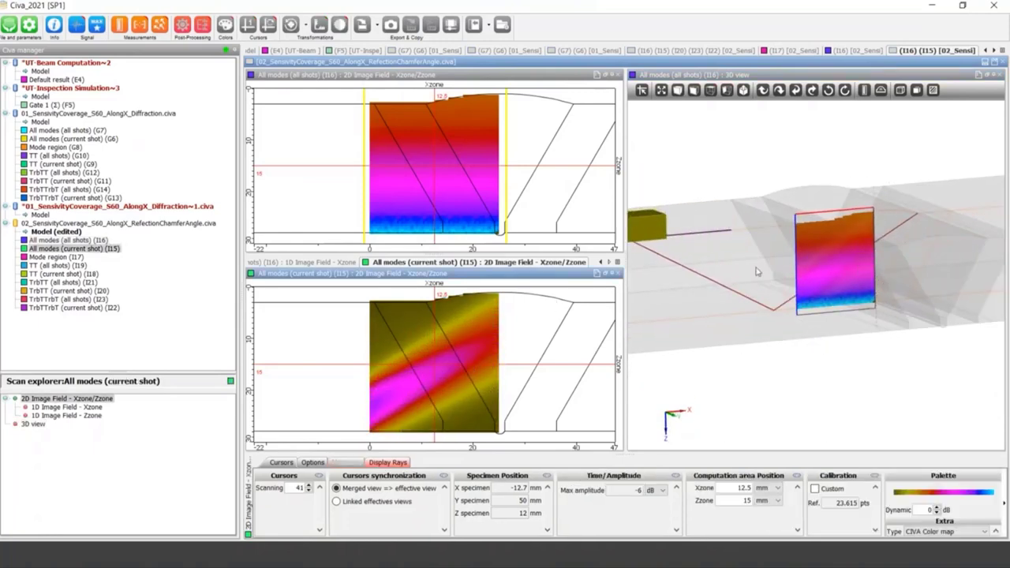
pyautogui.moveTo(651, 224); pyautogui.dragTo(678, 246)
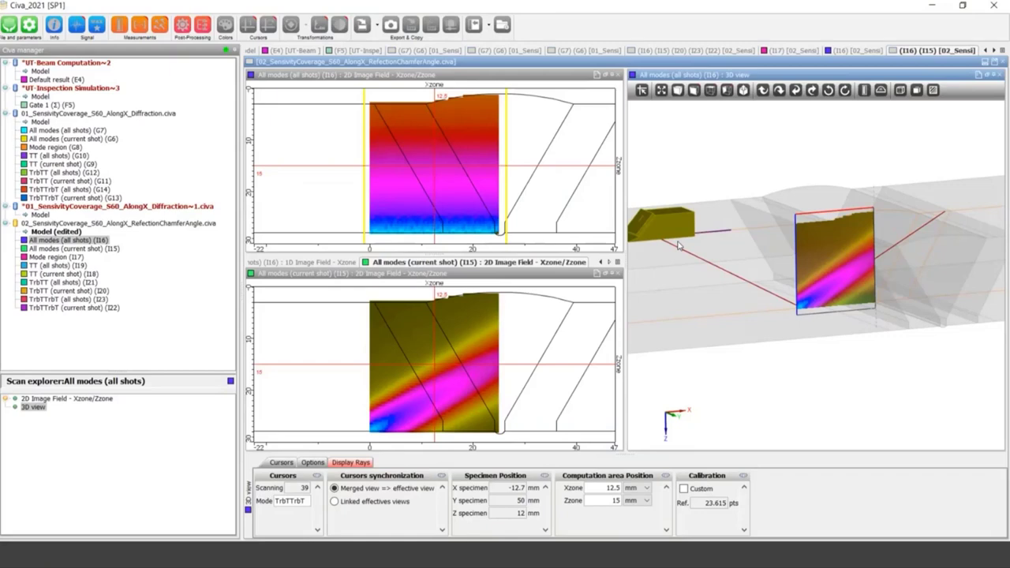
pyautogui.moveTo(673, 238); pyautogui.dragTo(676, 266)
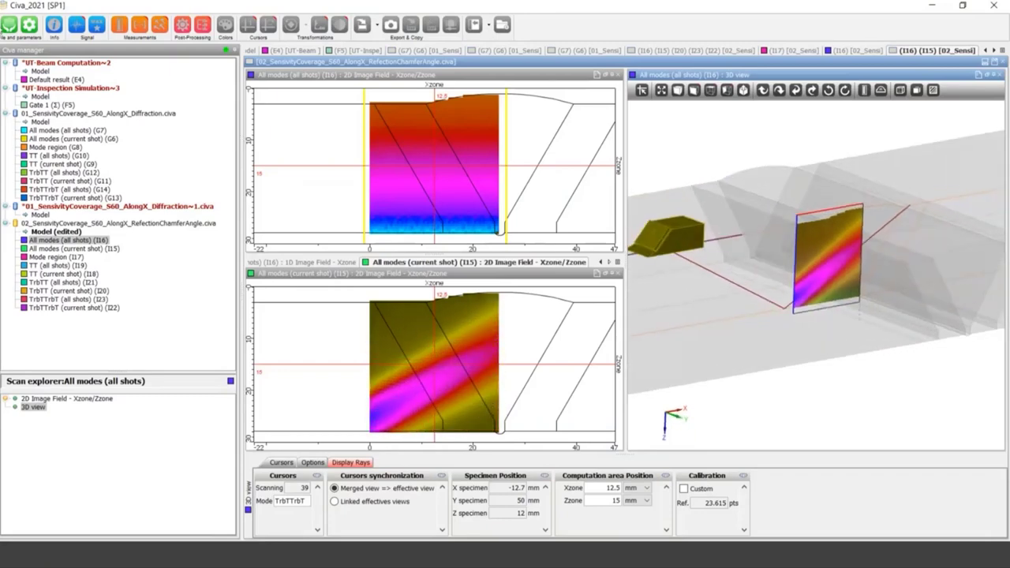
# Open the file 03_SensivityCoverage_S60_AlongY_Step5mm.civa from the same folder
pyautogui.click(6, 25)
pyautogui.click(24, 58)
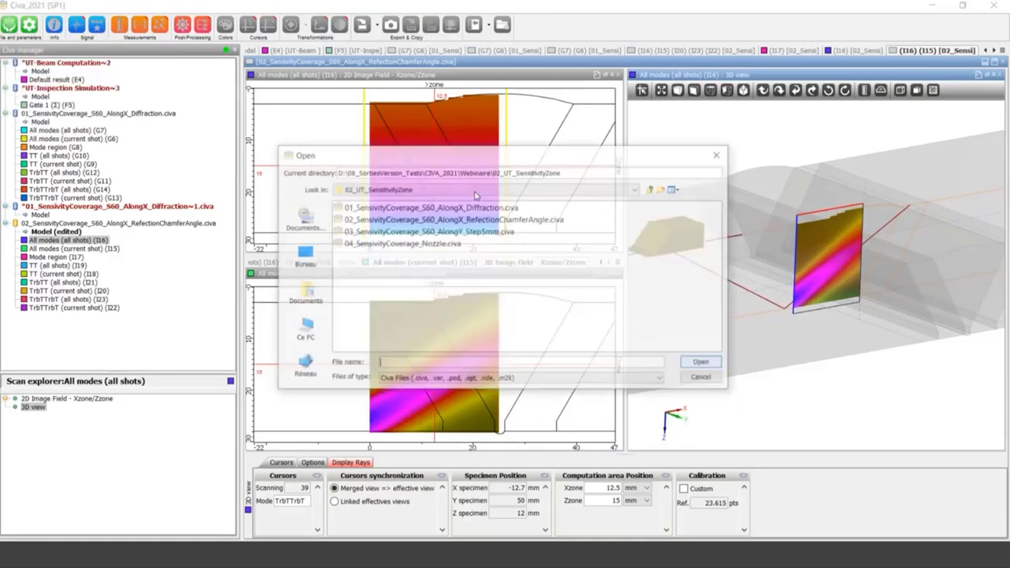
pyautogui.click(425, 230)
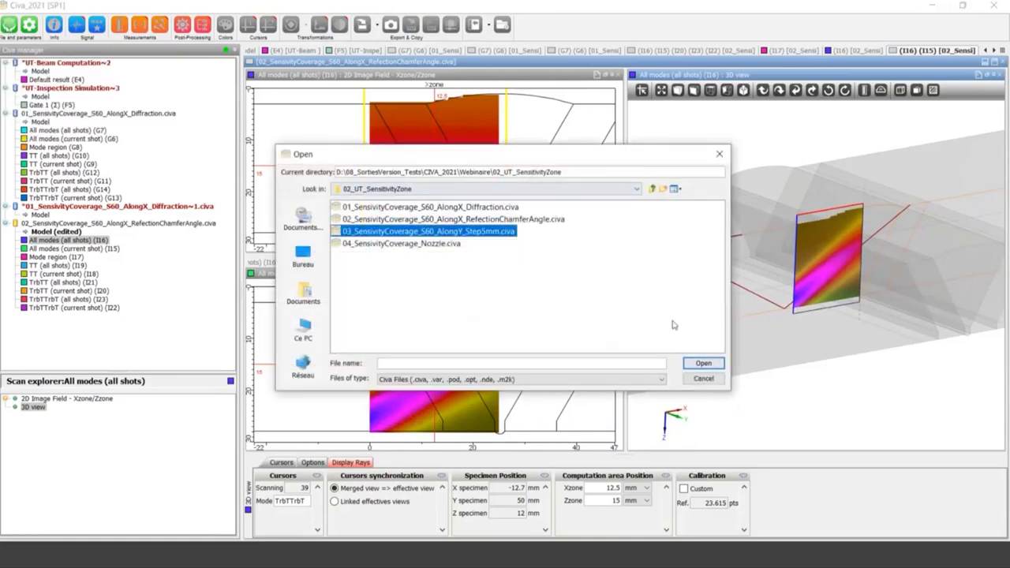
pyautogui.click(703, 363)
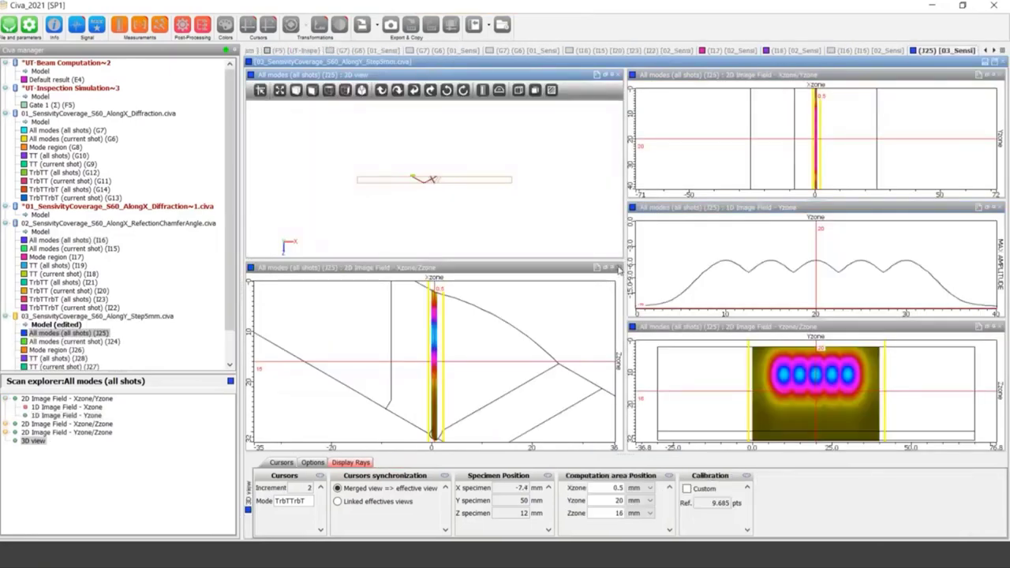
# Close the 1D Yzone and Xzone/Zzone views, and orient the 3D view to show the coverage along the weld
pyautogui.moveTo(467, 236); pyautogui.dragTo(460, 306)
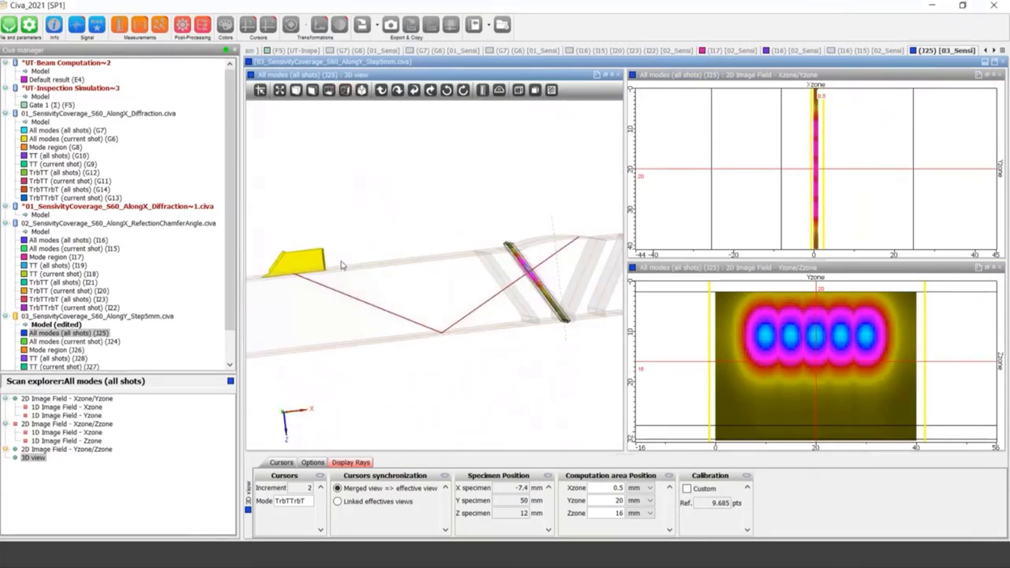
pyautogui.moveTo(383, 263); pyautogui.dragTo(409, 309)
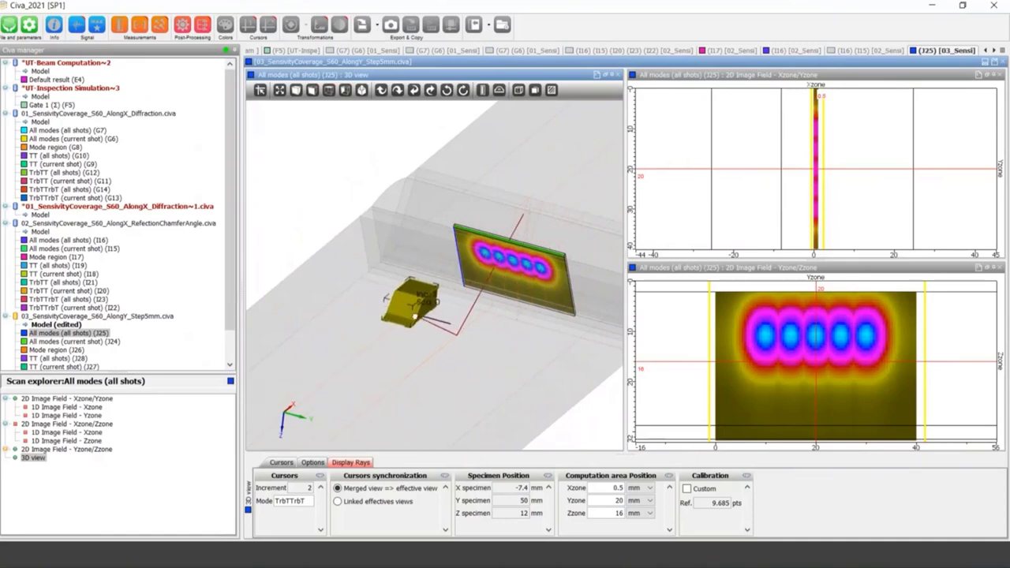
pyautogui.scroll(3, 500, 313)
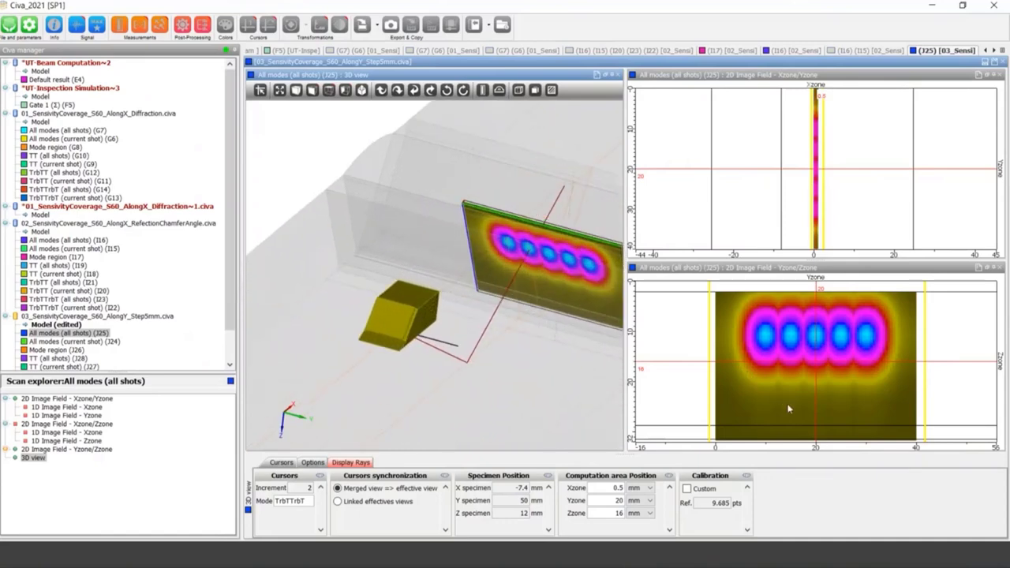
# Place the Zzone cursor at 11 mm in the Yzone/Zzone field and move the probe through its positions along Y
pyautogui.click(795, 428)
pyautogui.moveTo(807, 363); pyautogui.dragTo(807, 338)
pyautogui.click(423, 306)
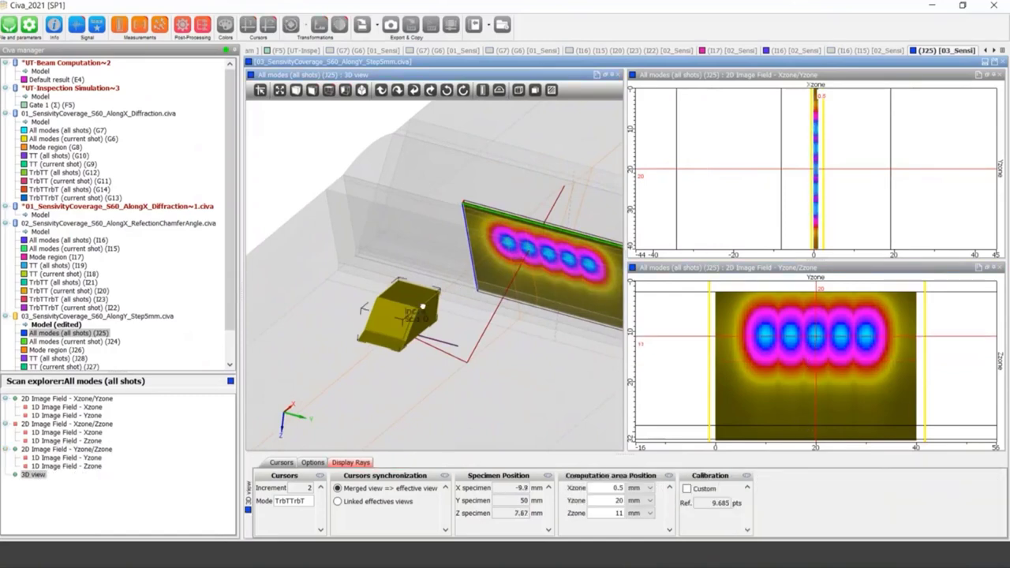
pyautogui.moveTo(422, 306); pyautogui.dragTo(428, 308)
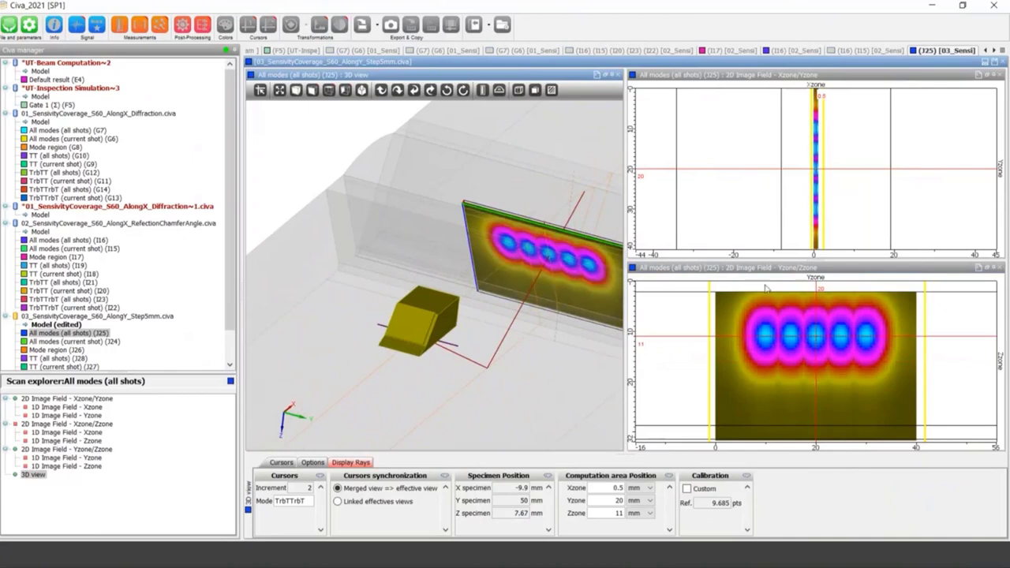
pyautogui.moveTo(448, 314); pyautogui.dragTo(410, 316)
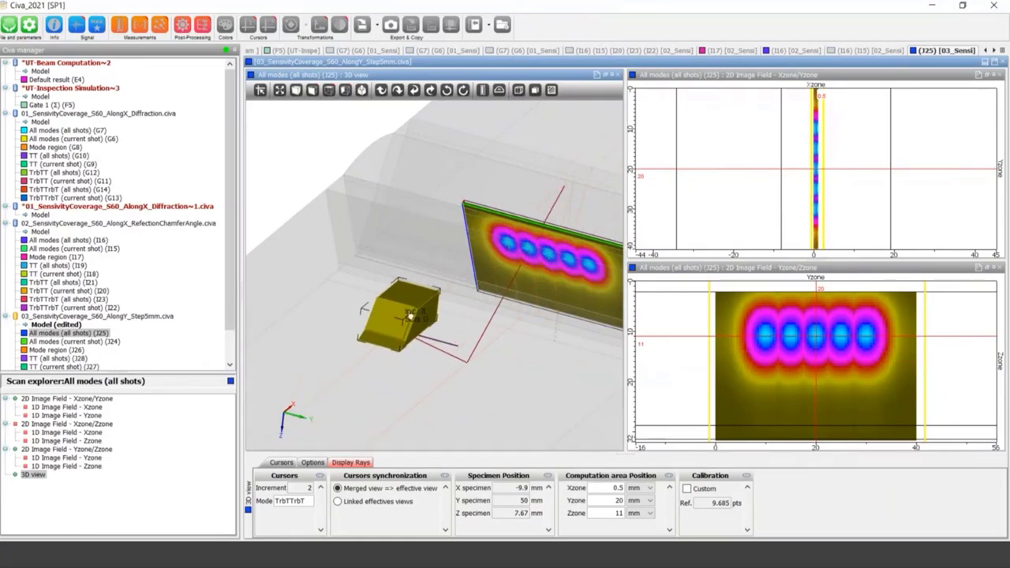
# Display the all-shots 1D Yzone amplitude curve beside the Yzone/Zzone image field
pyautogui.click(70, 459)
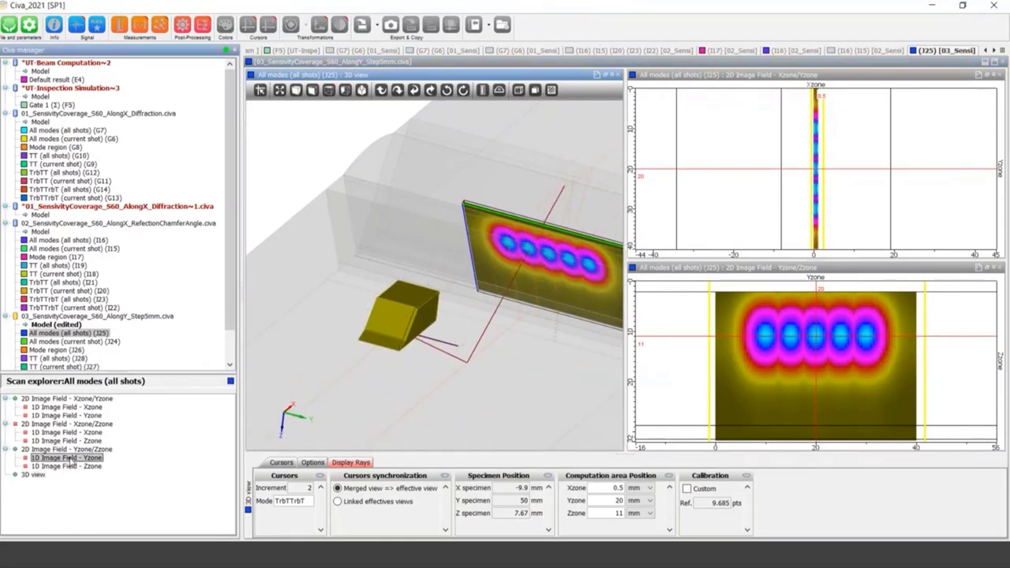
pyautogui.moveTo(193, 445); pyautogui.dragTo(721, 396)
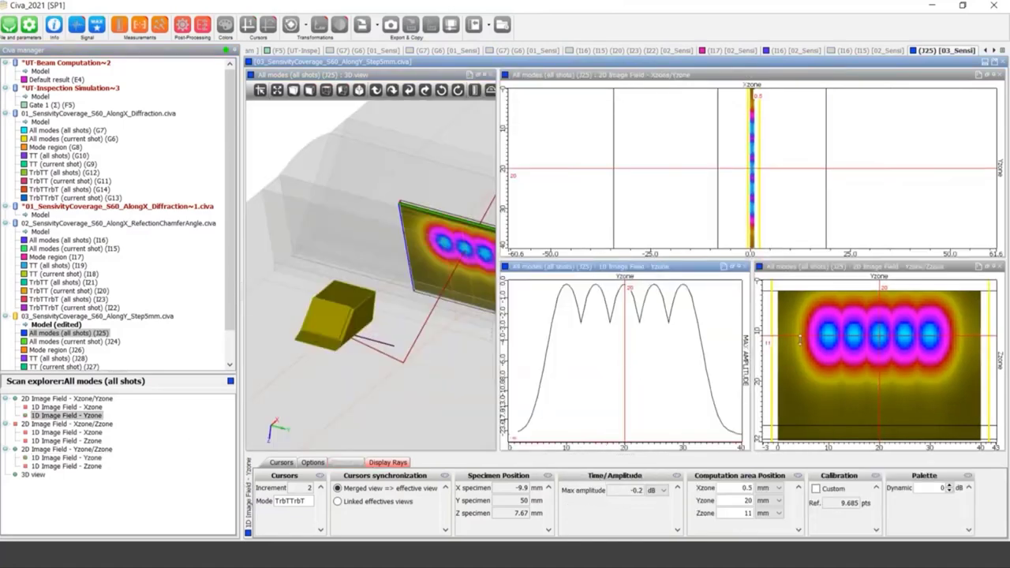
# Move the Yzone cursor in the 1D image field to 18.5 mm
pyautogui.moveTo(620, 341)
pyautogui.mouseDown()
pyautogui.moveTo(576, 327)
pyautogui.moveTo(663, 338)
pyautogui.moveTo(564, 341)
pyautogui.moveTo(605, 343)
pyautogui.mouseUp()
pyautogui.scroll(-3, 446, 365)
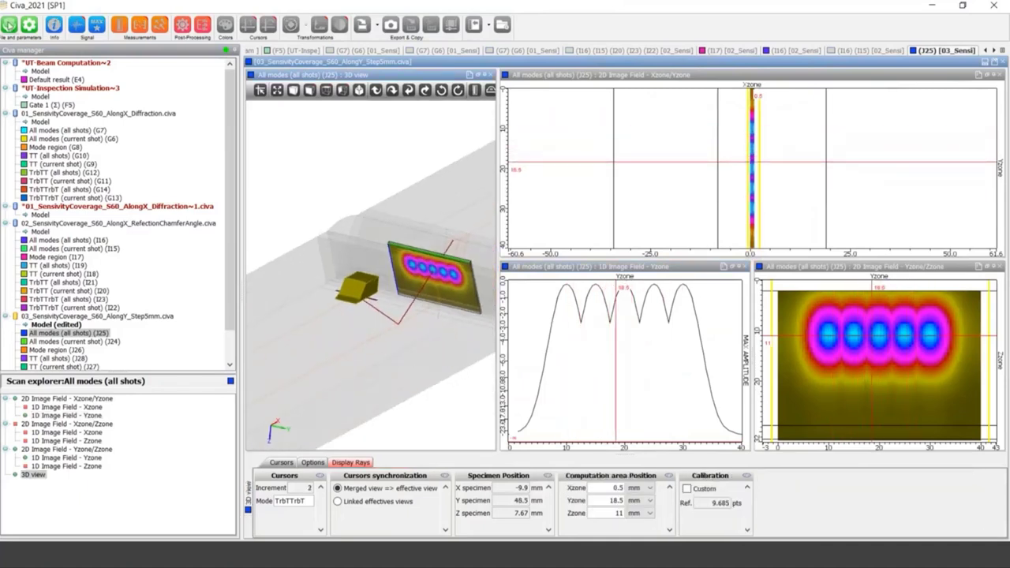
# Open the file 04_SensivityCoverage_Nozzle.civa from the 02_UT_SensitivityZone folder
pyautogui.click(10, 25)
pyautogui.click(30, 59)
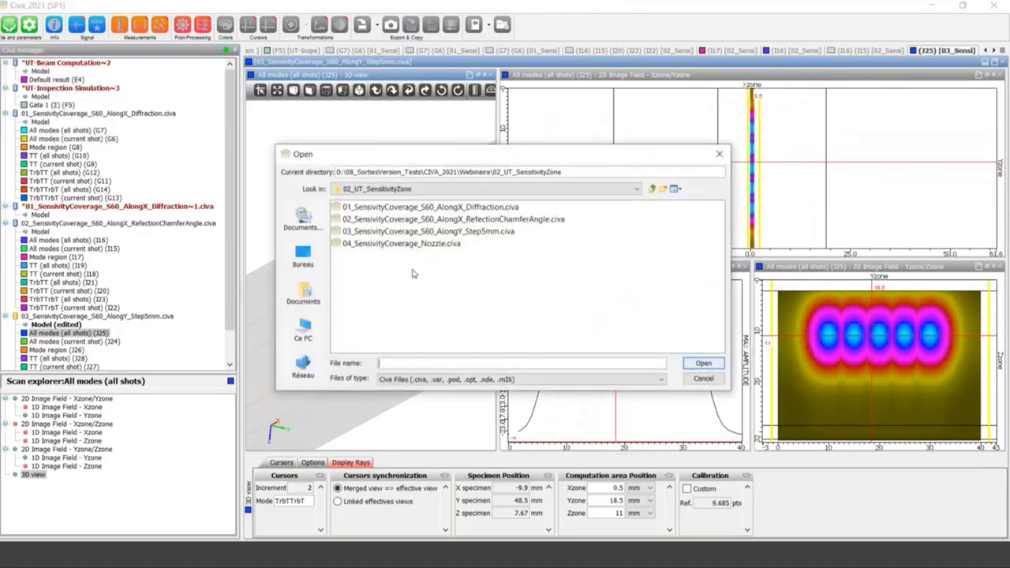
pyautogui.click(430, 244)
pyautogui.click(717, 364)
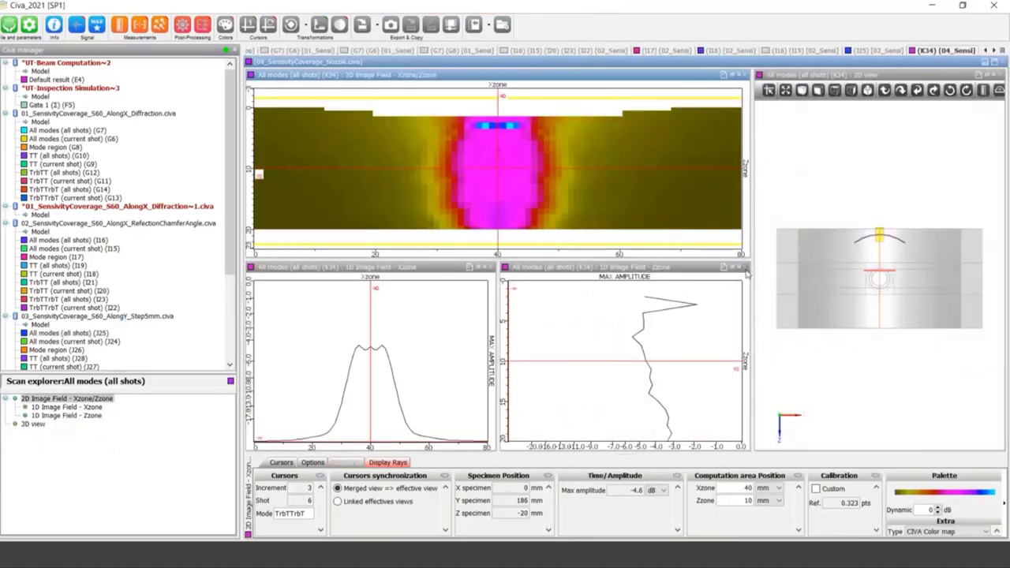
# Close the Xzone and Zzone 1D image field views and orbit the nozzle setup into a 3D perspective
pyautogui.click(744, 267)
pyautogui.click(618, 267)
pyautogui.moveTo(735, 293); pyautogui.dragTo(714, 298)
pyautogui.scroll(3, 749, 289)
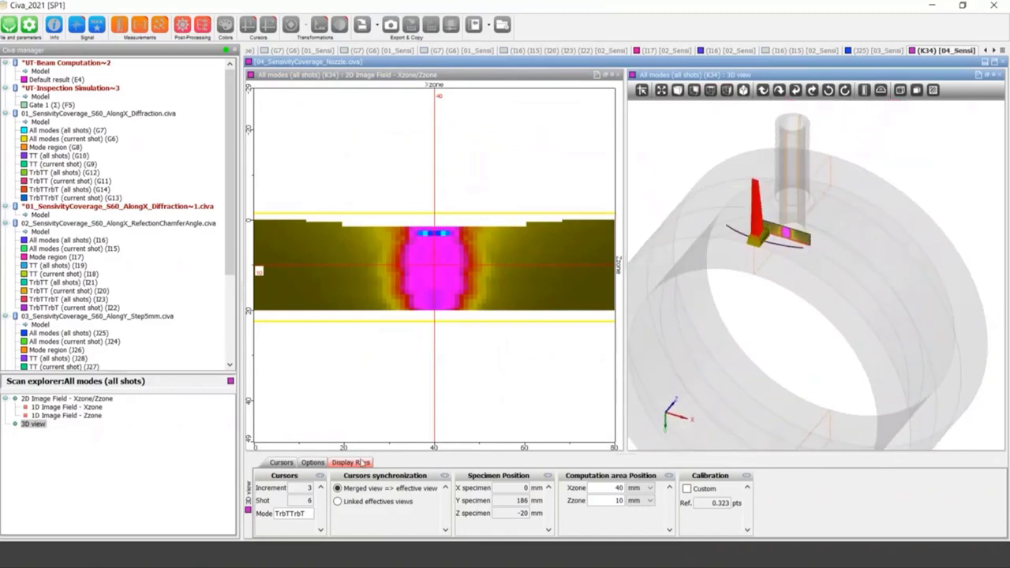
# Bring up the ray display settings and examine the probe, its rays and the coverage zone beside the nozzle in 3D
pyautogui.click(362, 462)
pyautogui.moveTo(700, 355)
pyautogui.mouseDown()
pyautogui.moveTo(681, 357)
pyautogui.moveTo(686, 349)
pyautogui.mouseUp()
pyautogui.scroll(3, 791, 333)
pyautogui.moveTo(792, 334); pyautogui.dragTo(832, 388)
pyautogui.moveTo(796, 262); pyautogui.dragTo(773, 323)
pyautogui.click(748, 239)
pyautogui.moveTo(860, 336); pyautogui.dragTo(843, 315)
pyautogui.moveTo(773, 261); pyautogui.dragTo(832, 257)
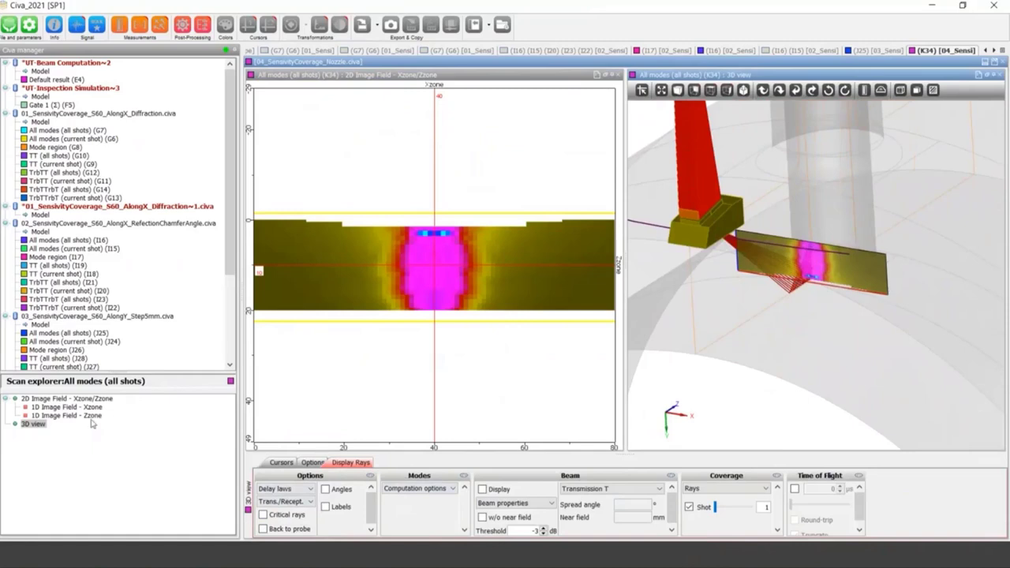
# Display the Xzone/Zzone 2D image field of All modes (current shot) for the nozzle file and inspect the zone in 3D
pyautogui.scroll(-5, 71, 347)
pyautogui.click(57, 307)
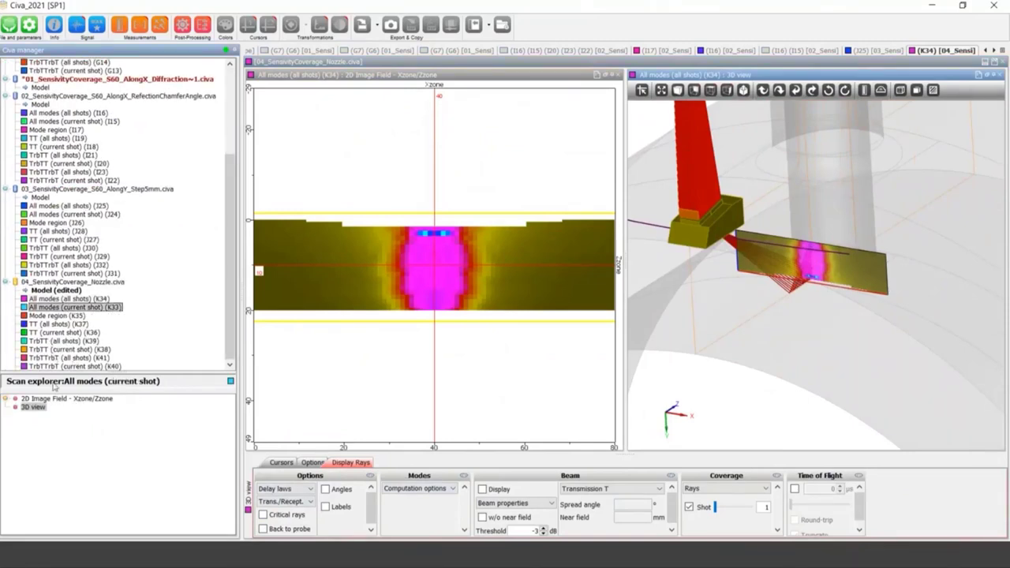
pyautogui.click(58, 398)
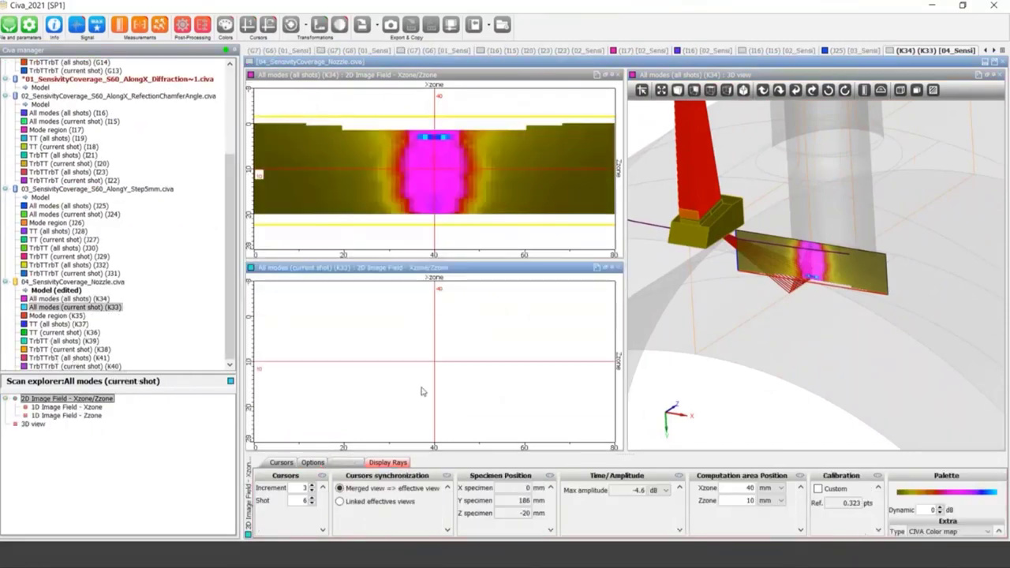
pyautogui.moveTo(679, 372); pyautogui.dragTo(695, 377)
pyautogui.moveTo(749, 272); pyautogui.dragTo(699, 358)
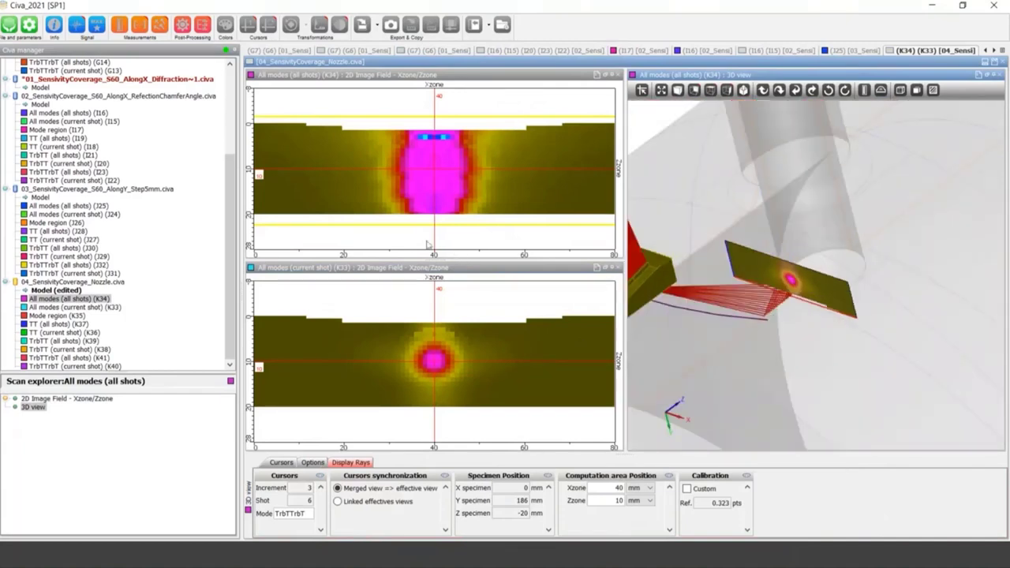
# Close all open files and confirm, returning to the start desk
pyautogui.moveTo(230, 182); pyautogui.dragTo(229, 136)
pyautogui.click(9, 26)
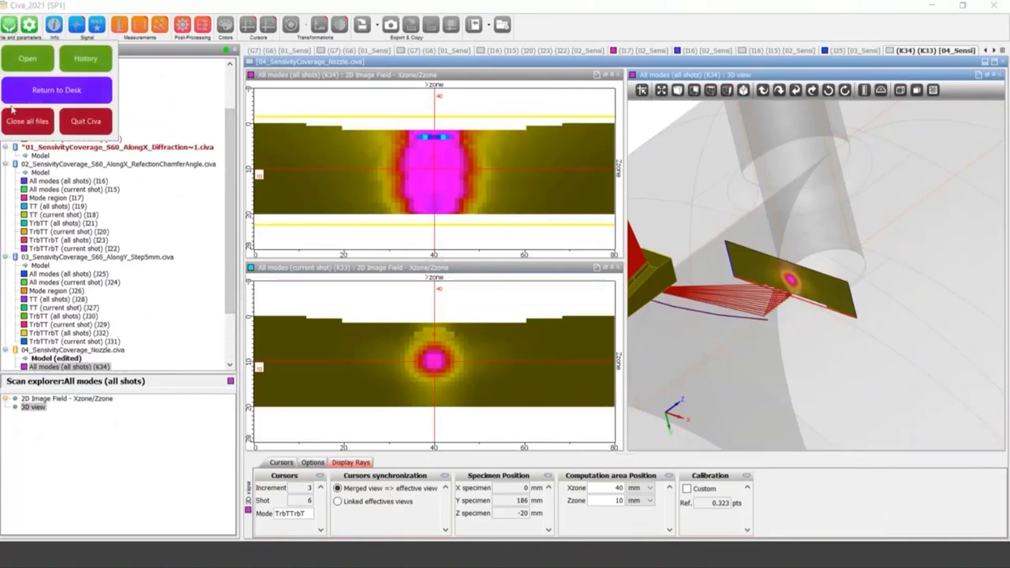
pyautogui.click(14, 124)
pyautogui.click(535, 290)
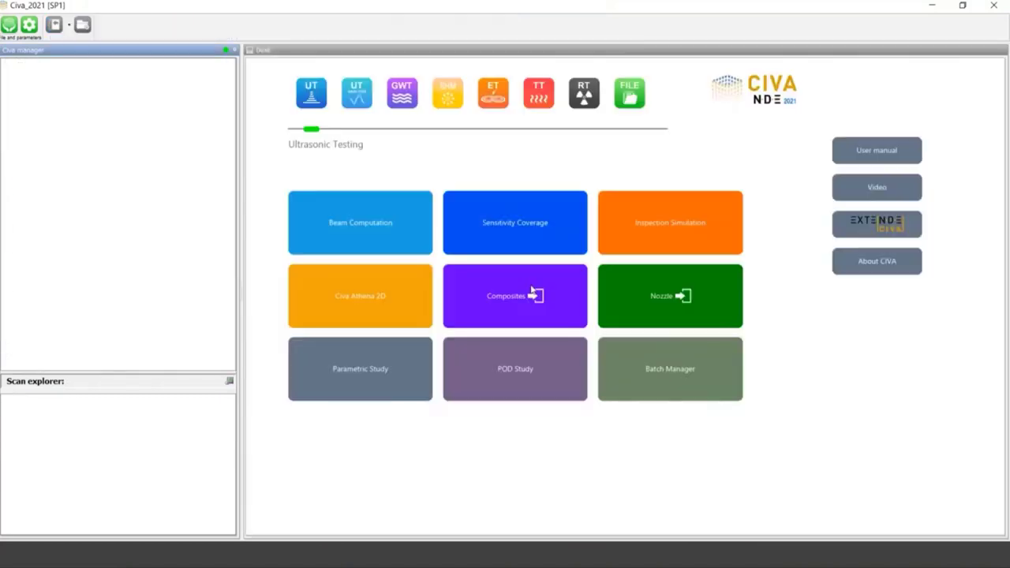
# Switch to the PowerPoint presentation, start the slide show from slide 8 and advance to slide 9
pyautogui.hotkey('alt', 'Tab')
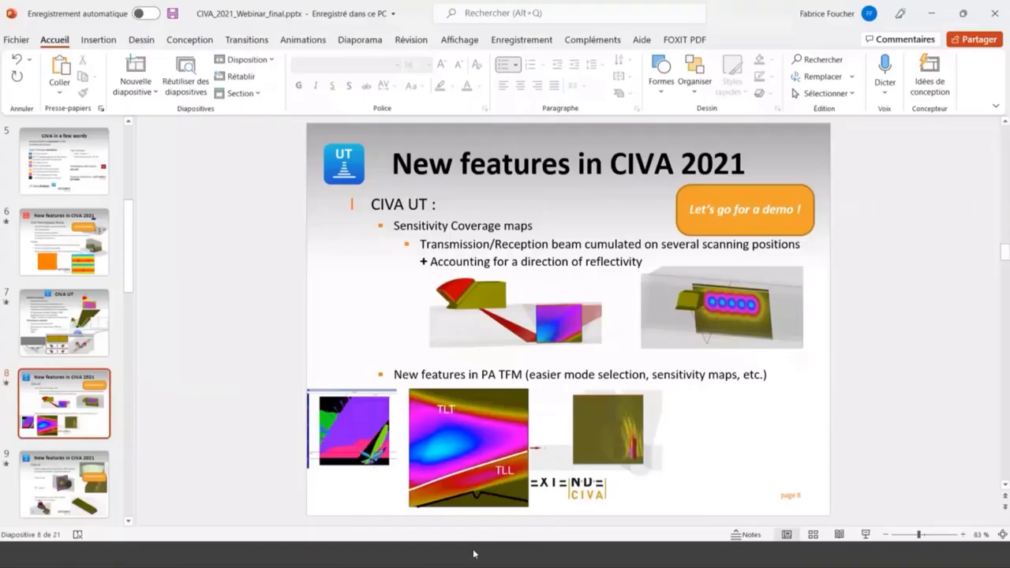
pyautogui.click(865, 535)
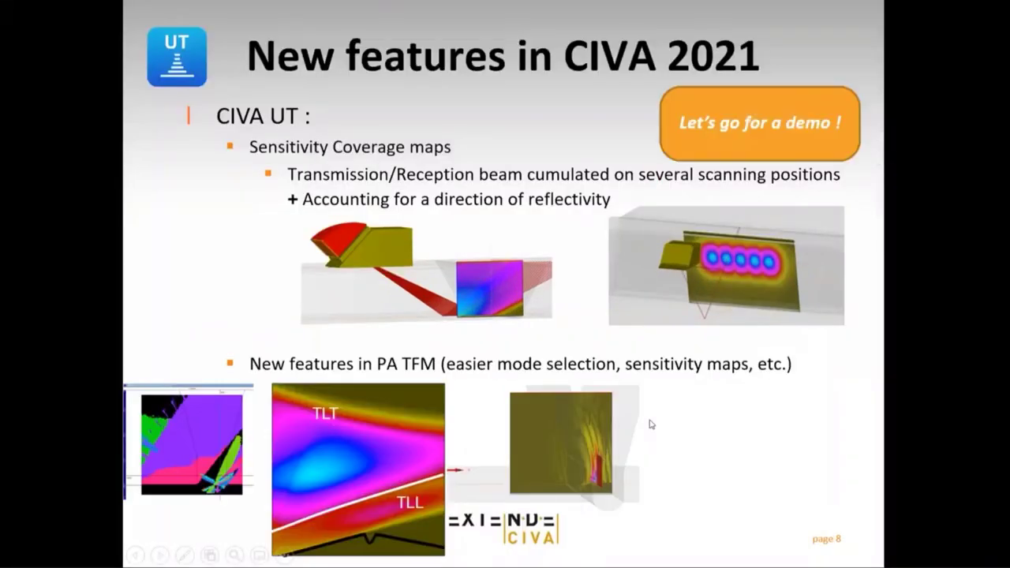
pyautogui.click(649, 420)
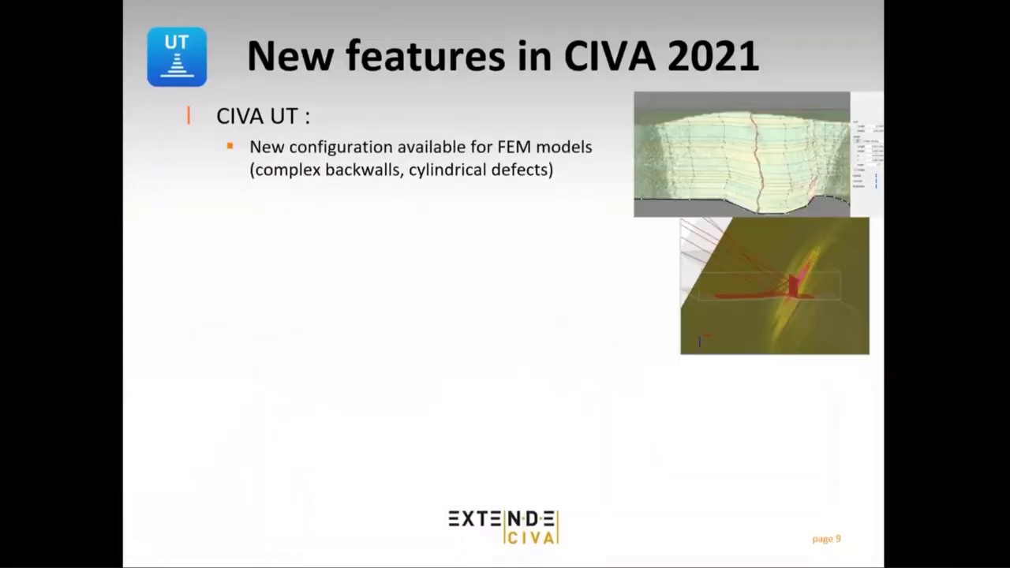
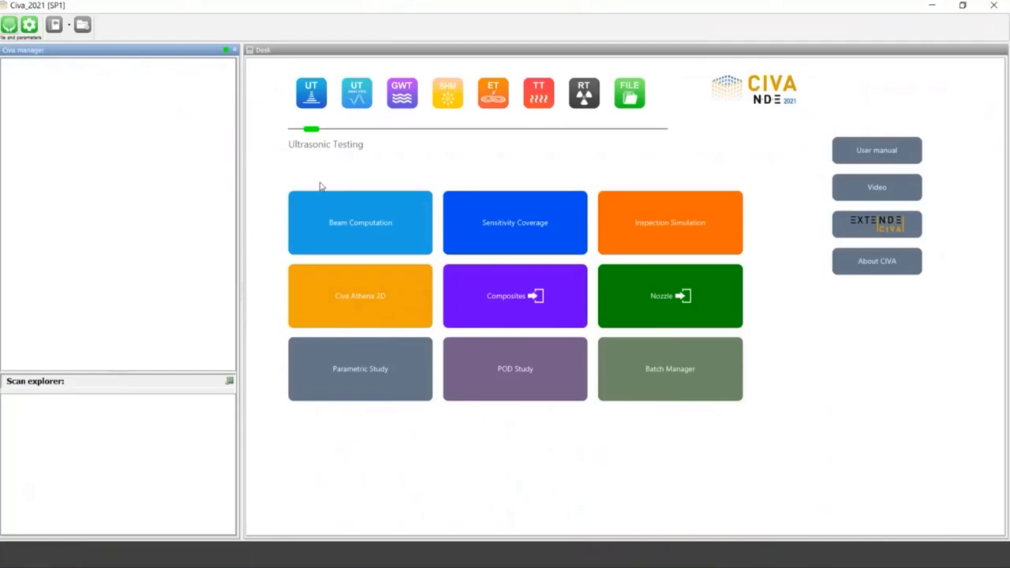
# Open UT_d_ComplexCrackAndBackwallFEM_NEWCIVA2021.civa from the 04_UT-TFEM folder of the Webinaire bookmark
pyautogui.click(635, 93)
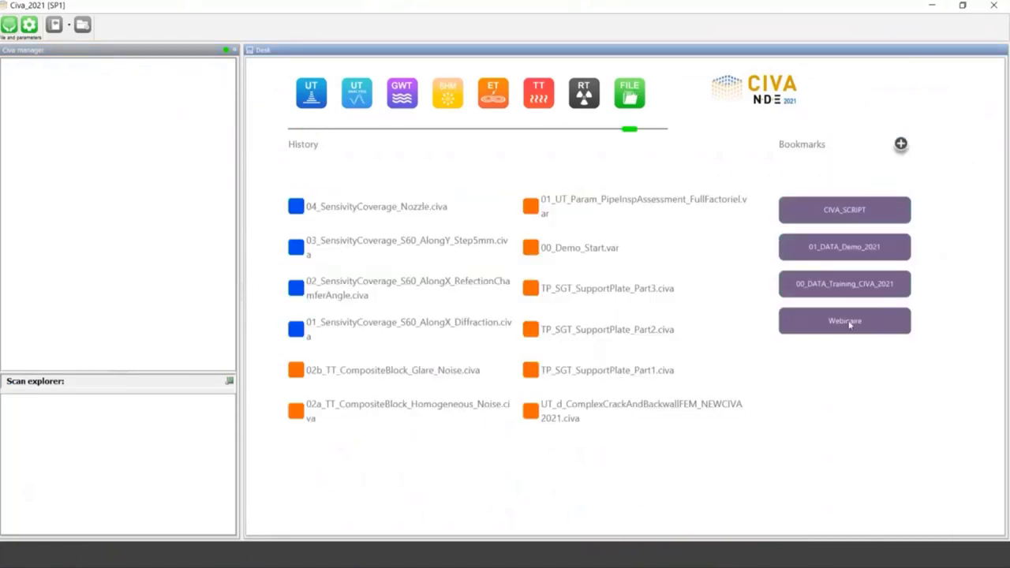
pyautogui.click(844, 321)
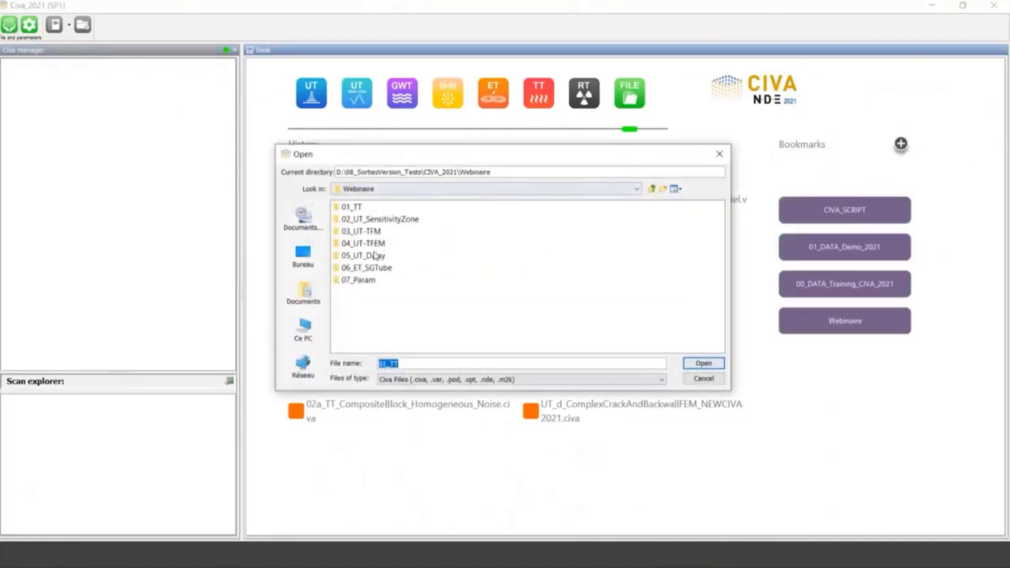
pyautogui.doubleClick(362, 243)
pyautogui.click(399, 207)
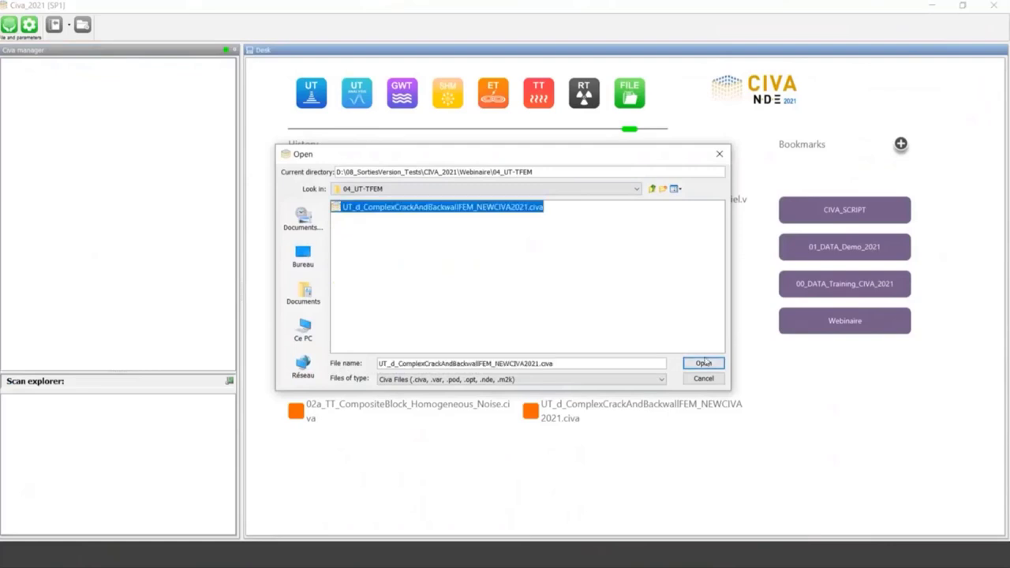
pyautogui.click(703, 364)
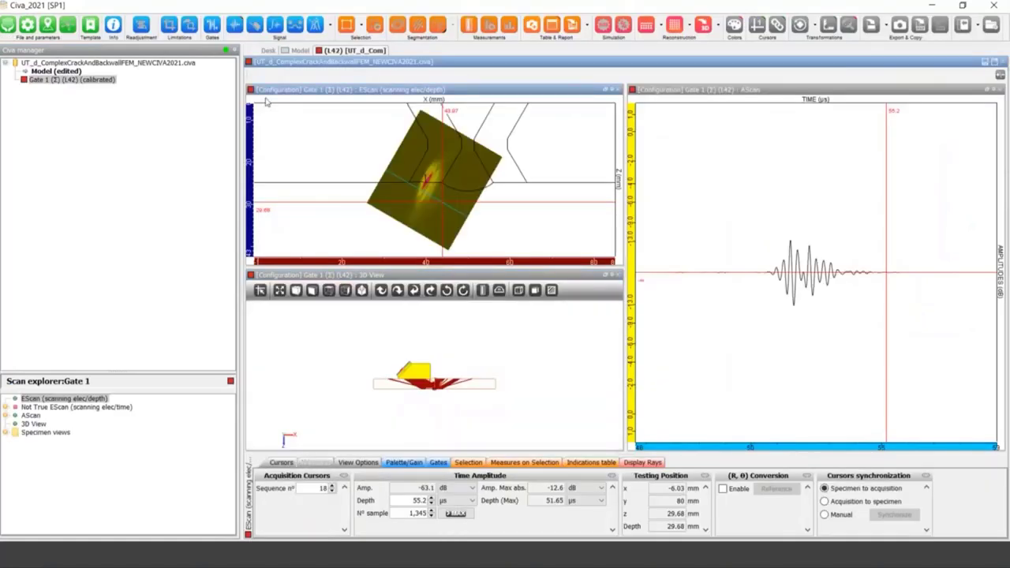
# Show the inspection simulation model in a 3D perspective together with its ray path display settings
pyautogui.click(290, 52)
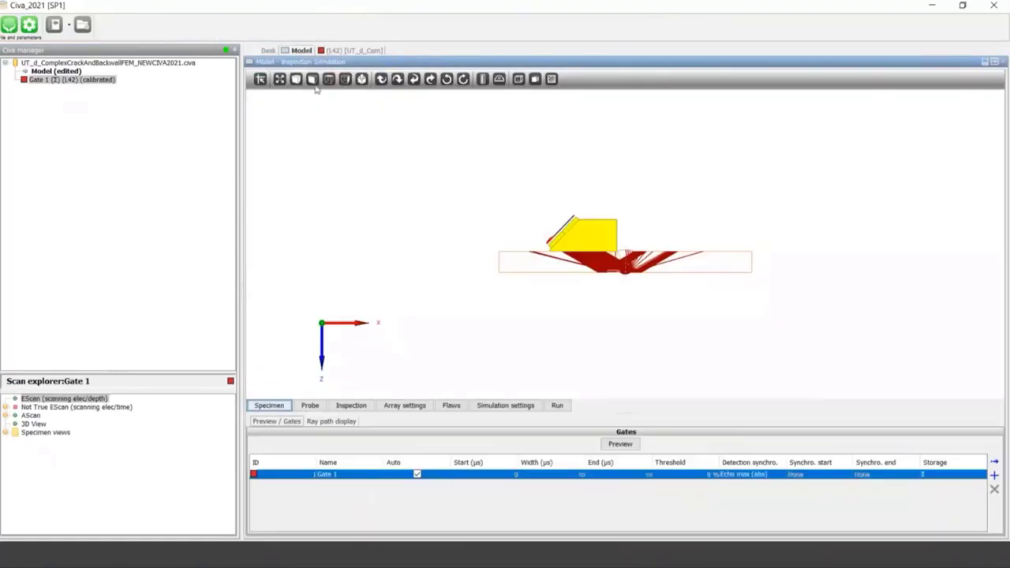
pyautogui.scroll(5, 413, 151)
pyautogui.moveTo(472, 220); pyautogui.dragTo(472, 164, button='middle')
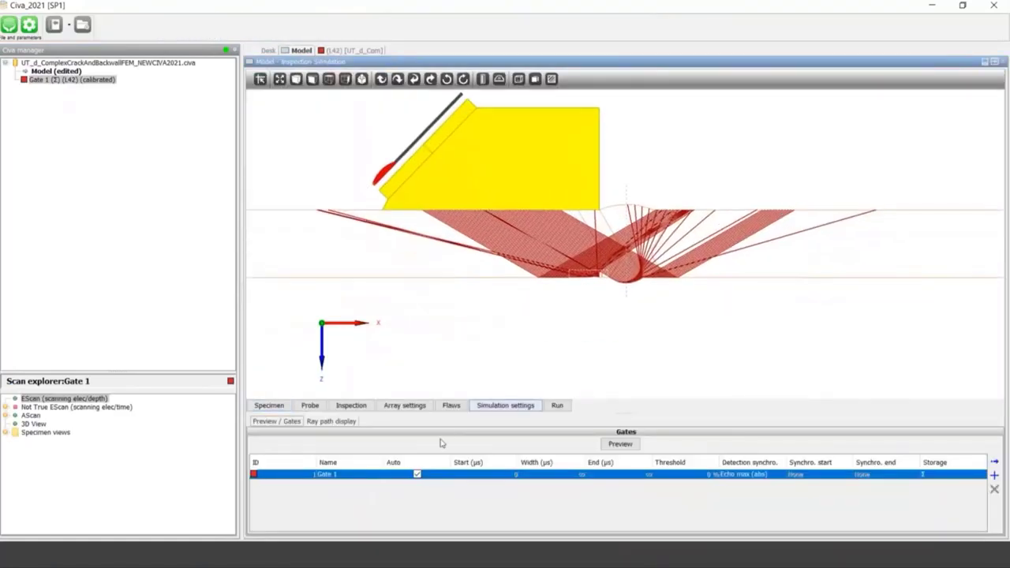
pyautogui.click(331, 421)
pyautogui.moveTo(410, 324); pyautogui.dragTo(404, 387)
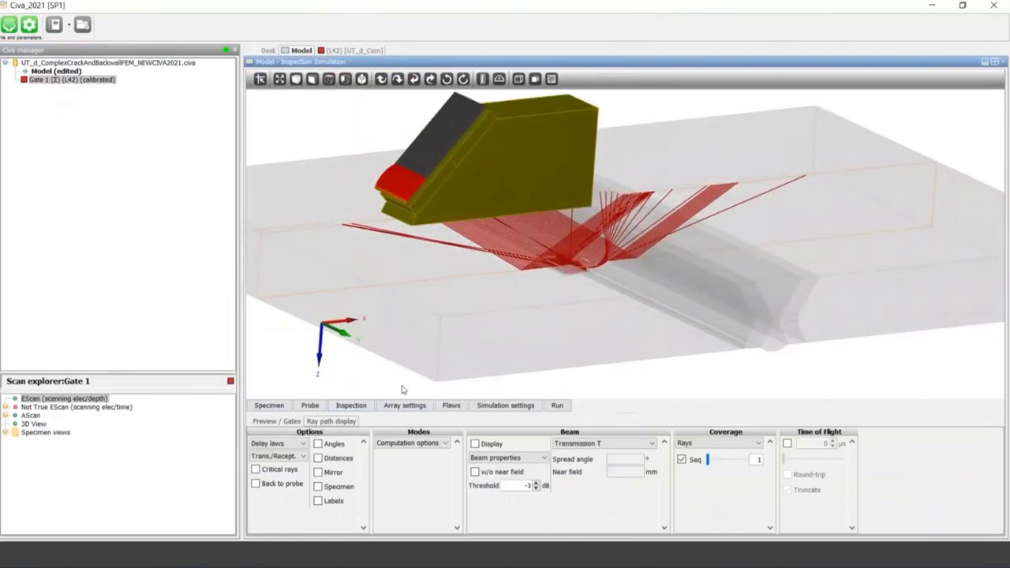
# Turn off the Seq coverage option, set the coverage sequence to 26 and view the ray near the flaw up close
pyautogui.click(683, 460)
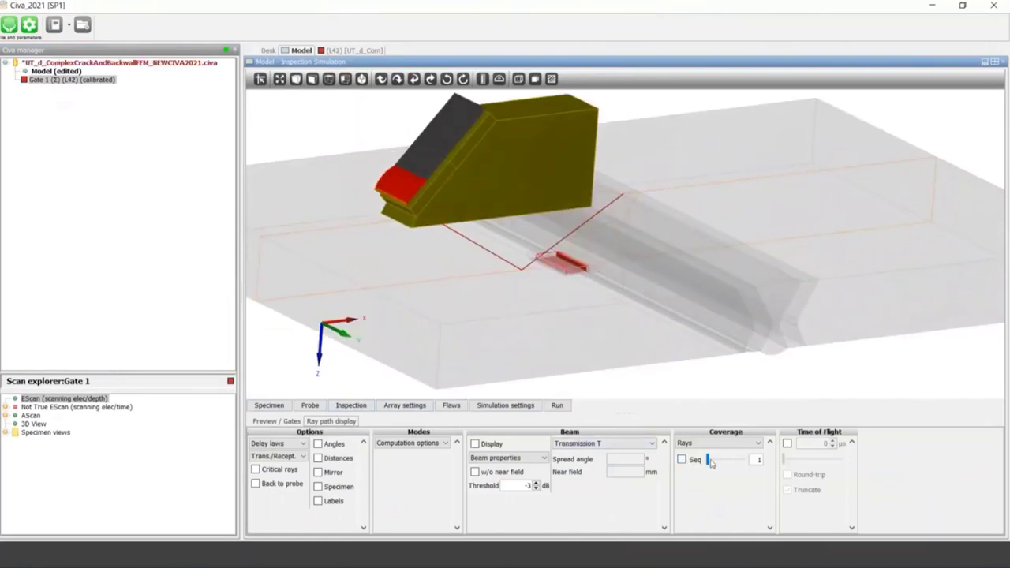
pyautogui.moveTo(708, 463)
pyautogui.mouseDown()
pyautogui.moveTo(742, 462)
pyautogui.moveTo(682, 464)
pyautogui.moveTo(727, 460)
pyautogui.mouseUp()
pyautogui.scroll(5, 566, 315)
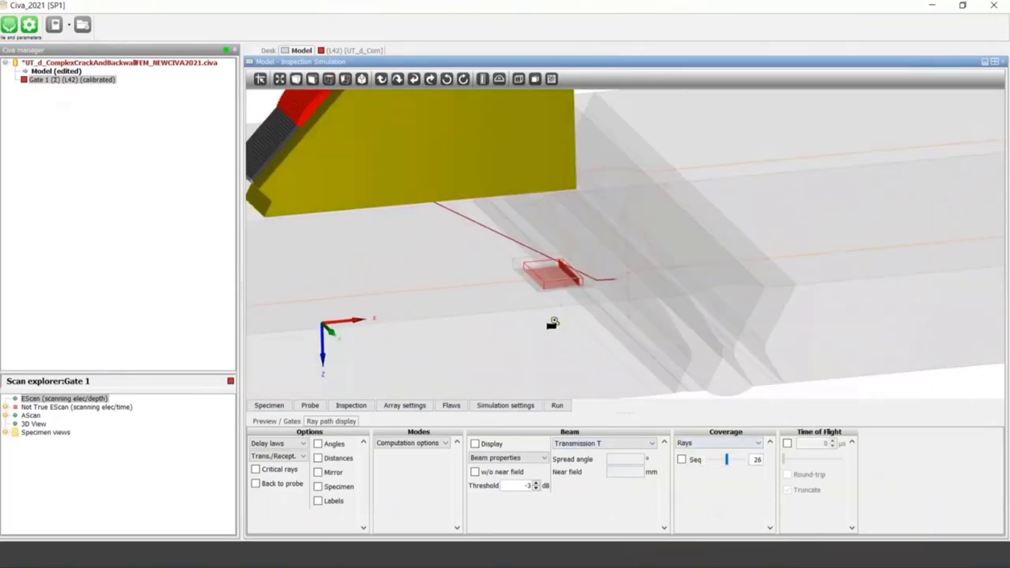
pyautogui.moveTo(543, 337); pyautogui.dragTo(593, 344)
pyautogui.scroll(3, 586, 342)
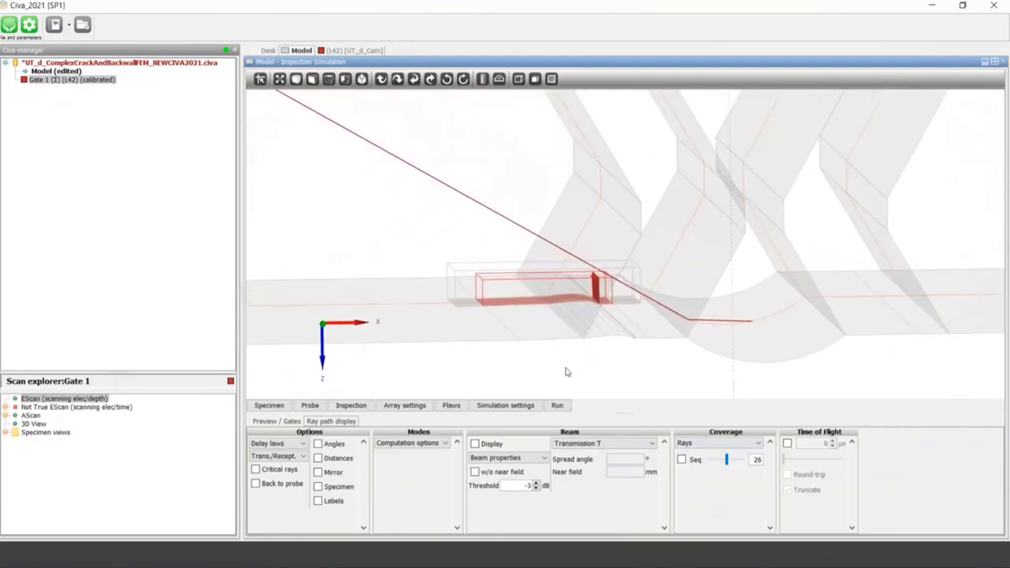
# Open the flaw settings and examine the crack on the backwall inside the FE interaction zone in close-up
pyautogui.click(465, 405)
pyautogui.scroll(3, 802, 265)
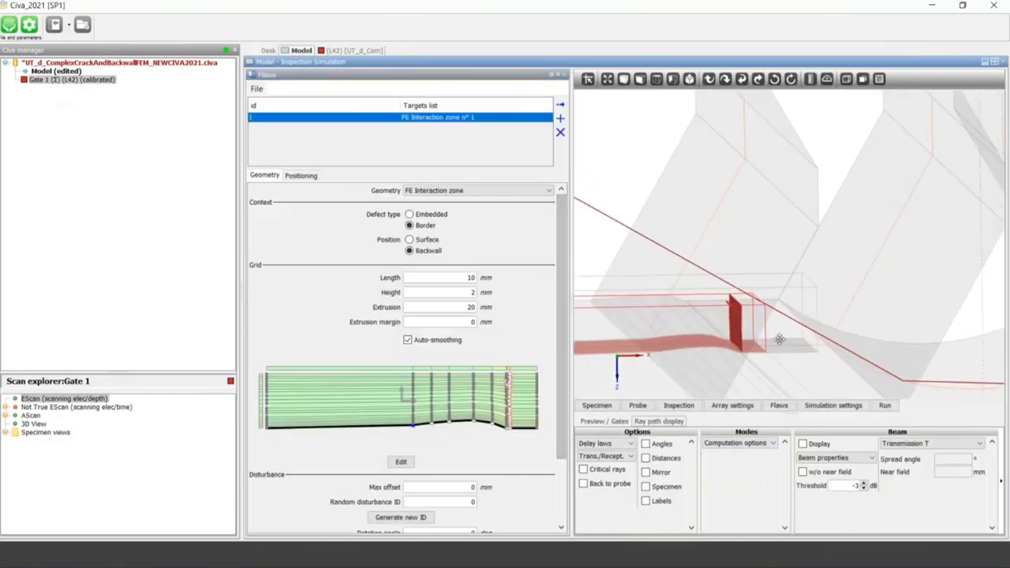
pyautogui.scroll(4, 801, 265)
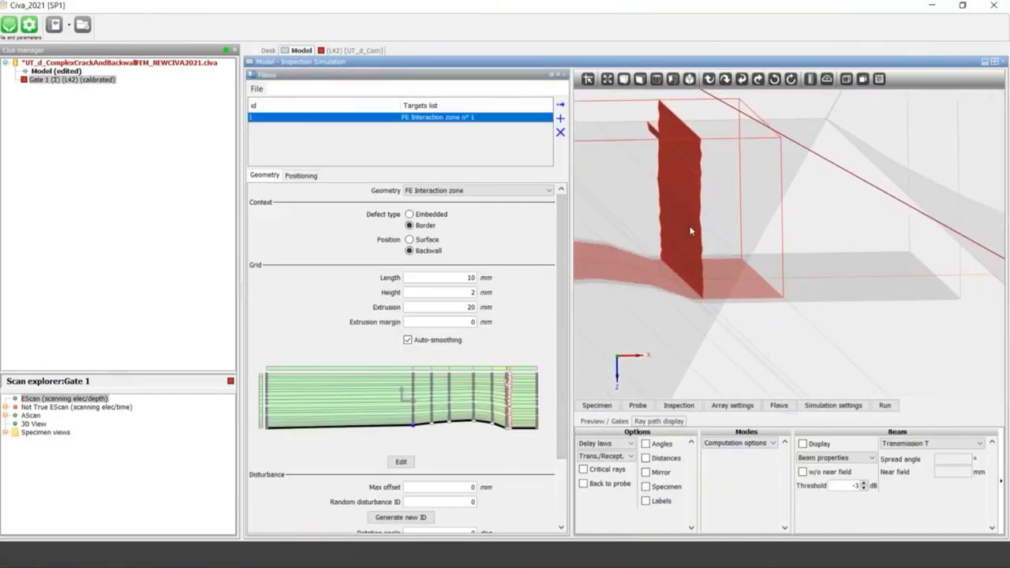
pyautogui.moveTo(685, 238); pyautogui.dragTo(654, 233)
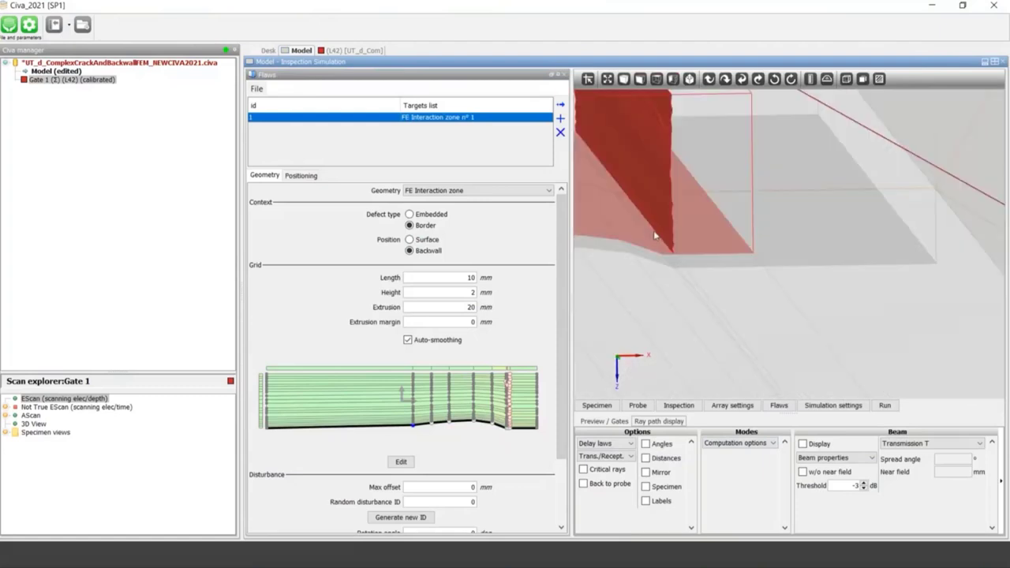
pyautogui.moveTo(646, 231); pyautogui.dragTo(674, 296, button='middle')
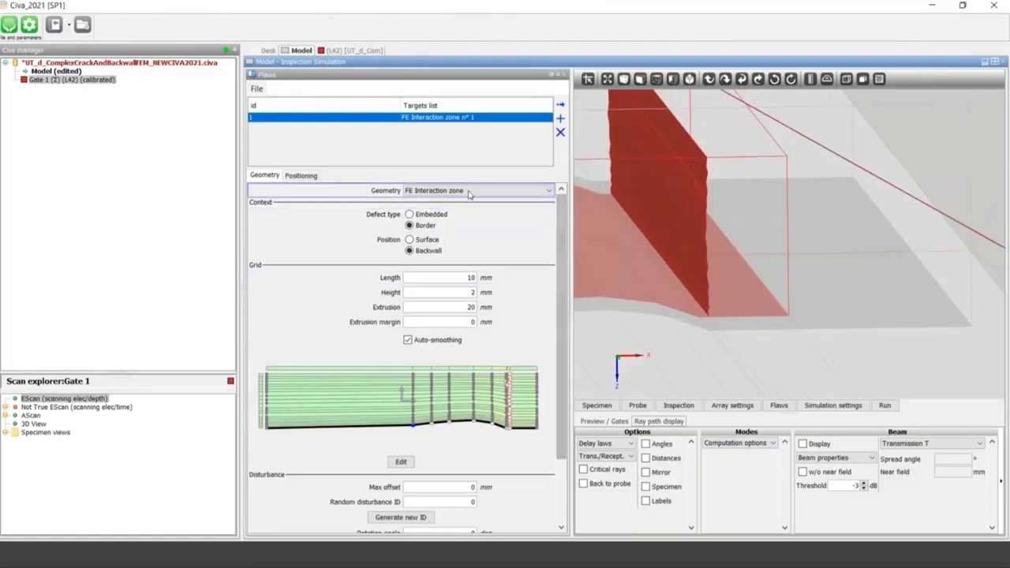
# Select FE Interaction zone as the flaw geometry
pyautogui.click(505, 190)
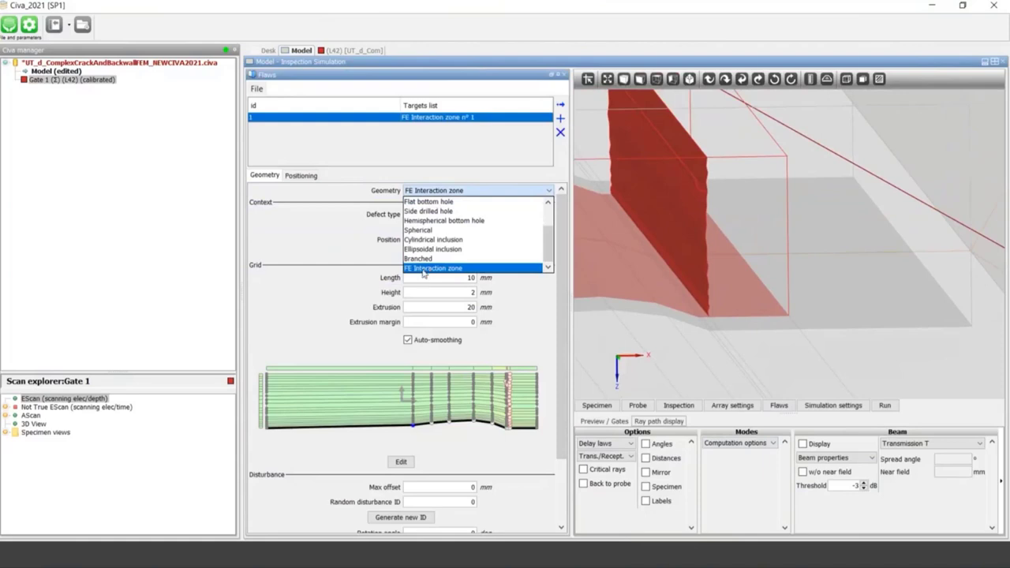
pyautogui.click(423, 268)
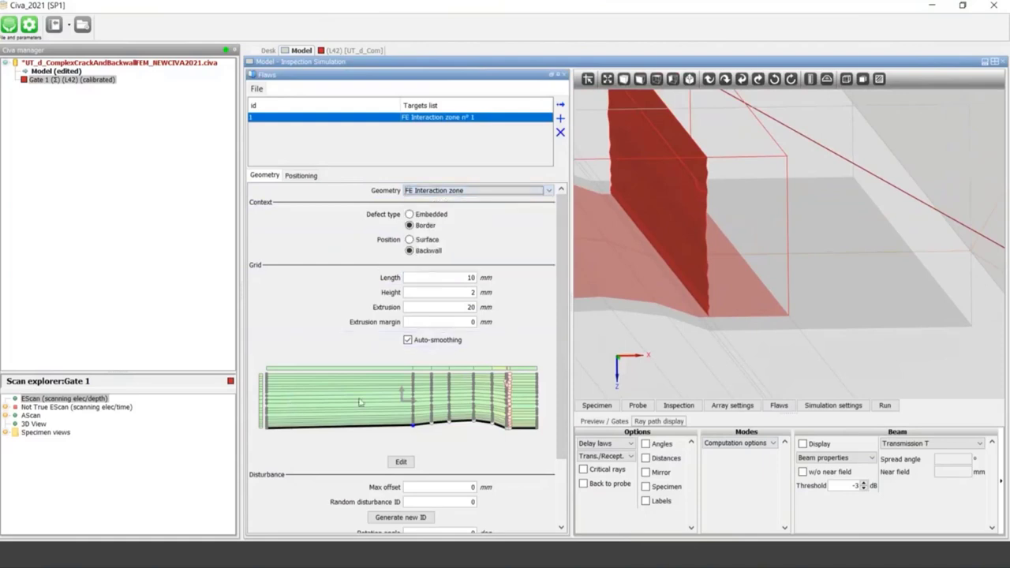
pyautogui.scroll(-3, 688, 329)
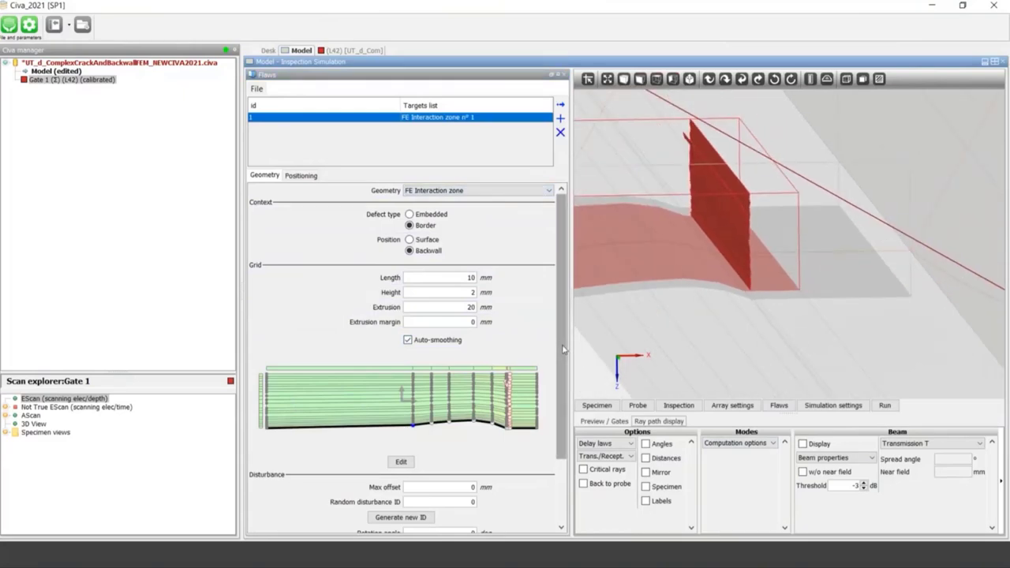
# Open the grid editor of the FE interaction zone and add horizontal grid edges beside the crack to its profile
pyautogui.click(404, 463)
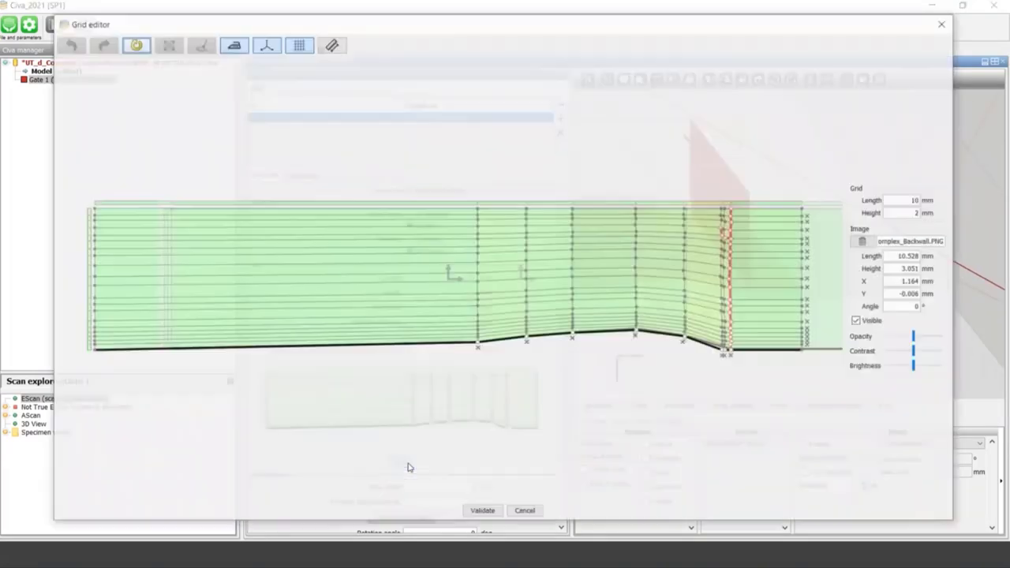
pyautogui.scroll(3, 706, 410)
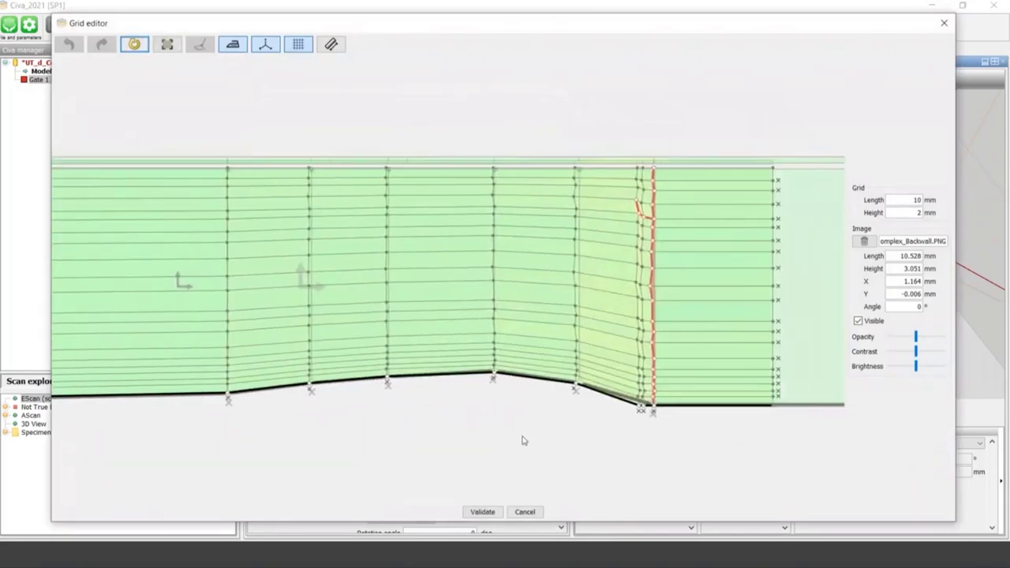
pyautogui.scroll(1, 527, 439)
pyautogui.moveTo(446, 444); pyautogui.dragTo(336, 445, button='middle')
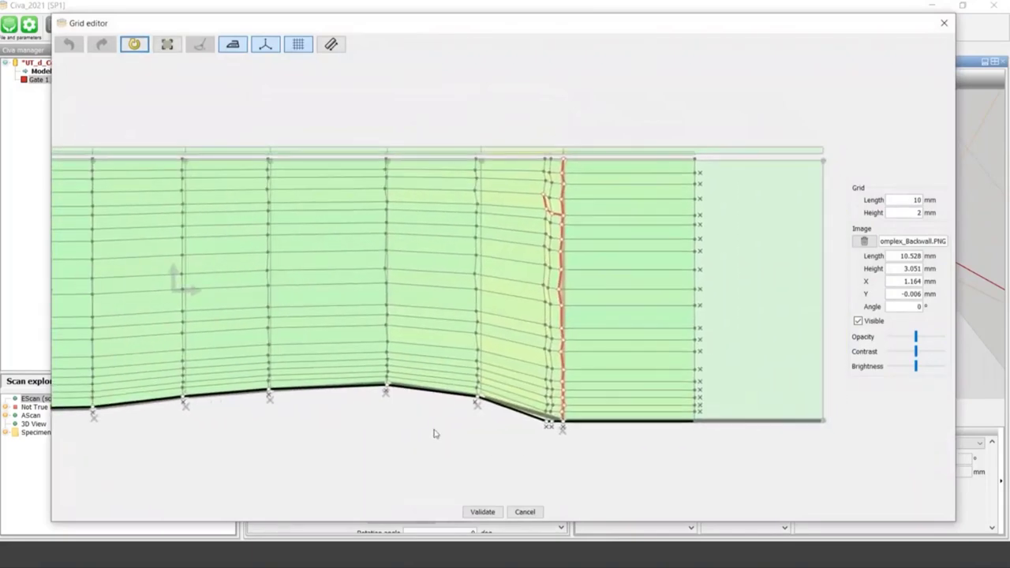
pyautogui.click(587, 219)
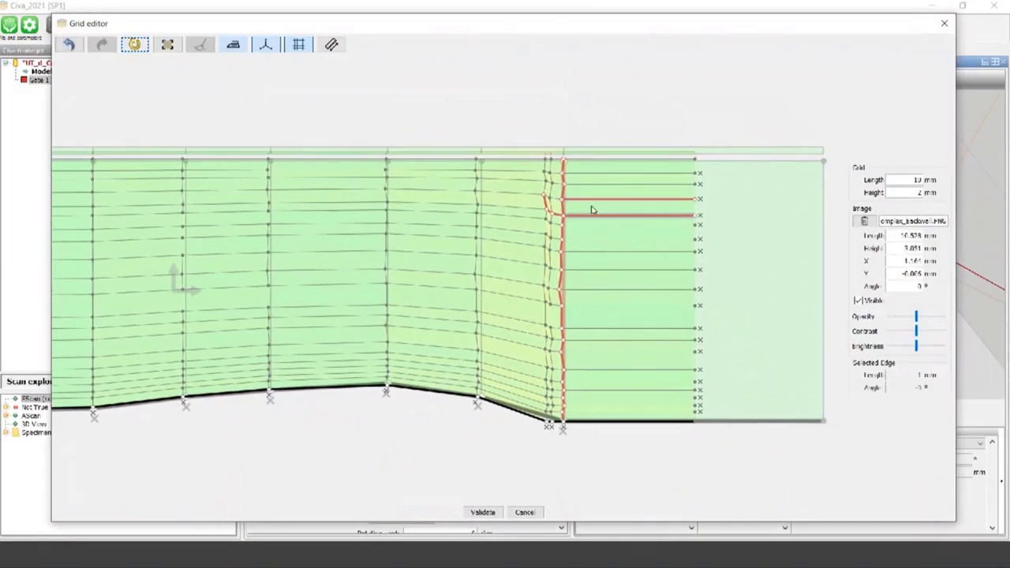
# Insert a vertical grid line beside the crack and remove the two horizontal edges next to it from the flaw profile
pyautogui.click(589, 202)
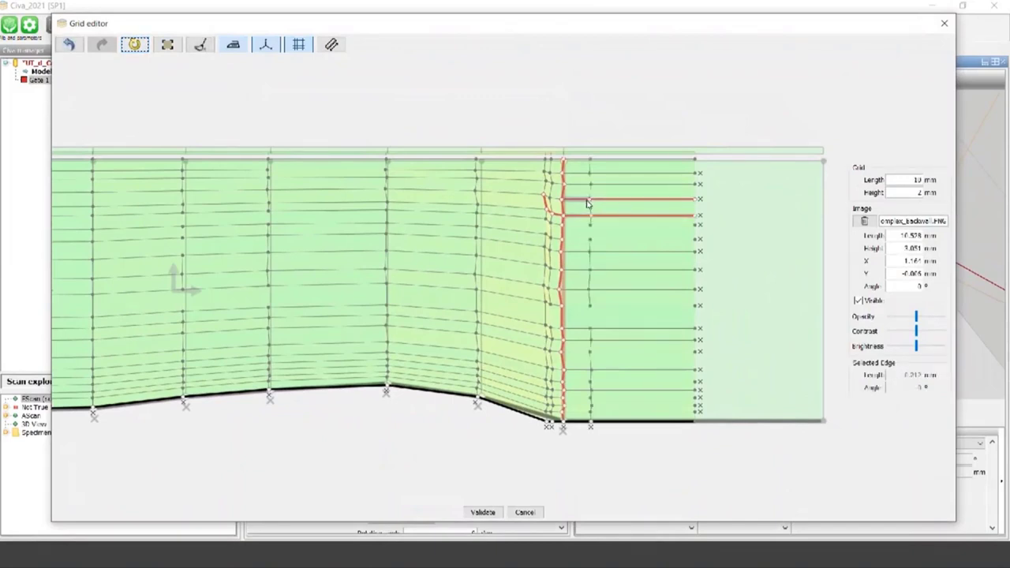
pyautogui.click(582, 202)
pyautogui.click(584, 217)
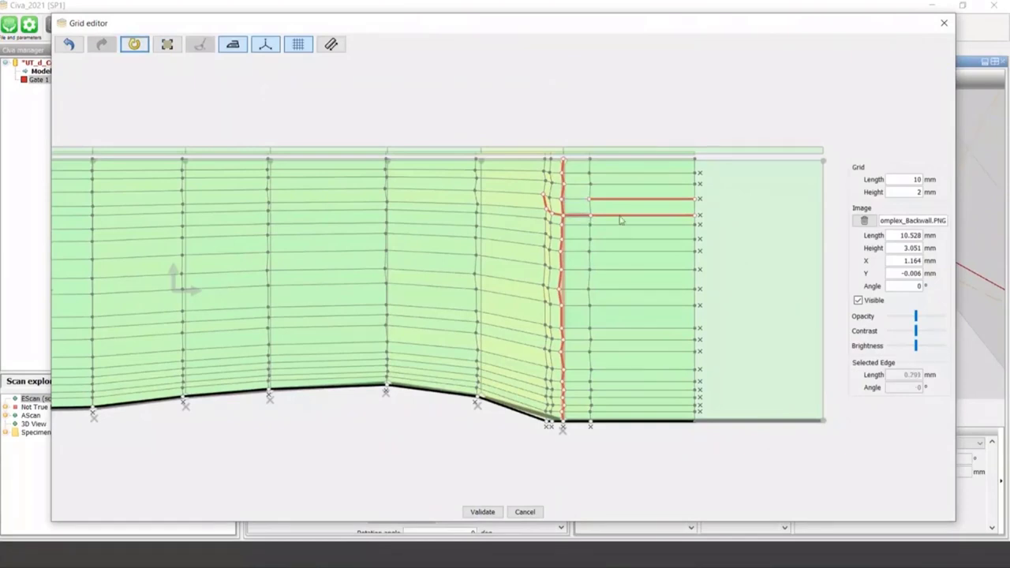
pyautogui.click(616, 200)
pyautogui.click(616, 215)
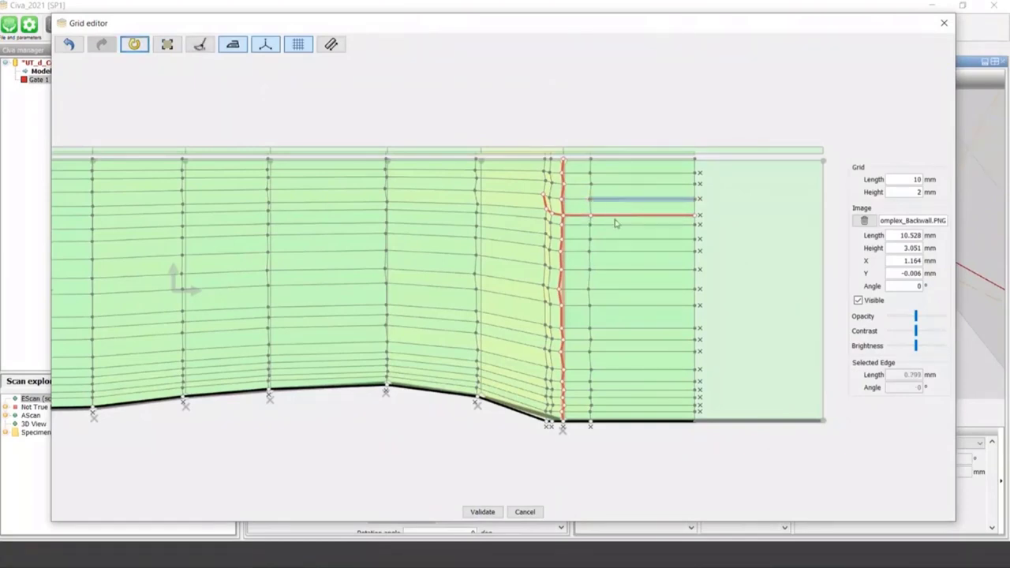
pyautogui.click(617, 216)
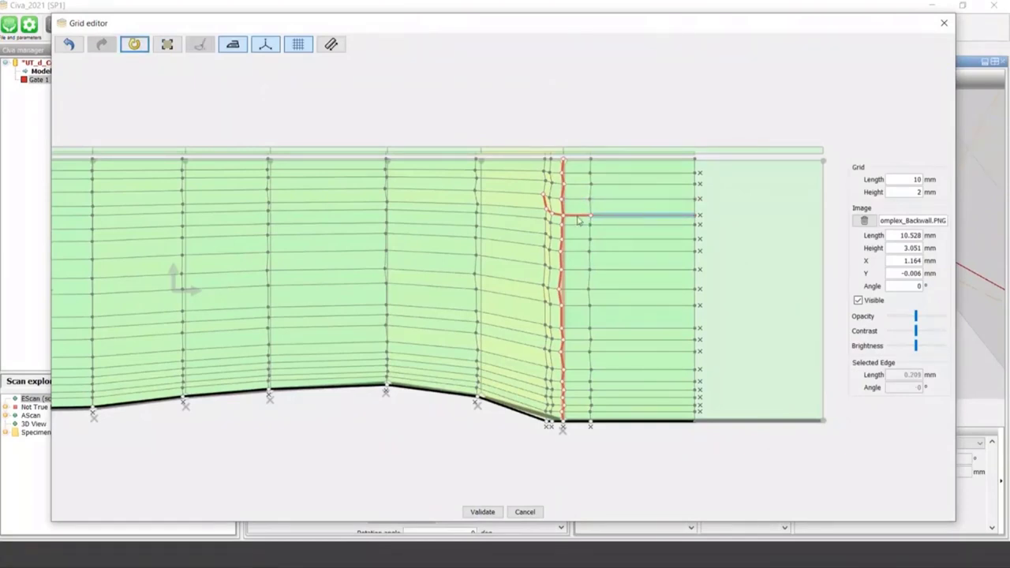
pyautogui.click(578, 219)
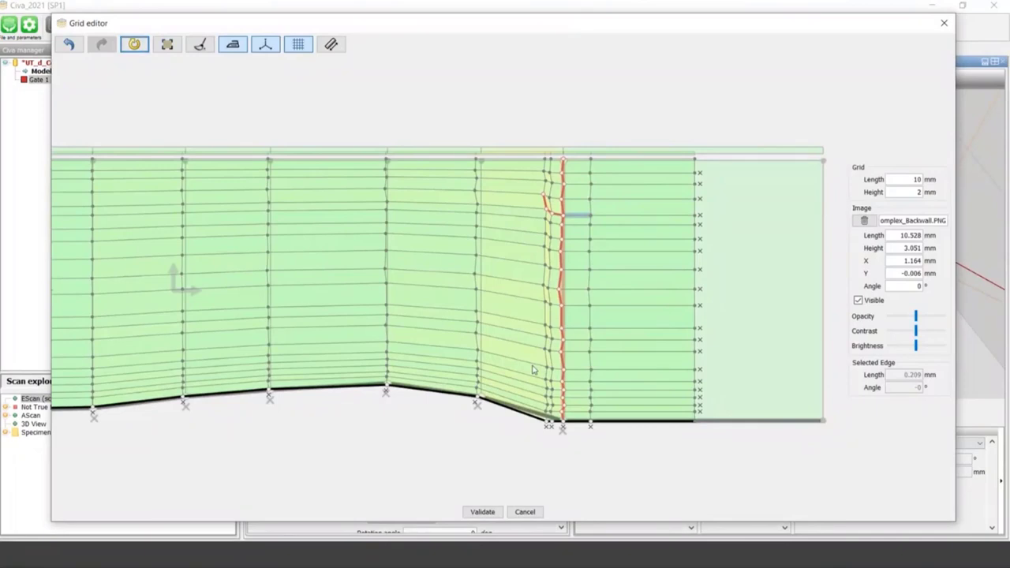
# Hide the background image and try reshaping the backwall profile by moving its five vertices before the crack
pyautogui.click(858, 299)
pyautogui.moveTo(397, 431); pyautogui.dragTo(522, 398)
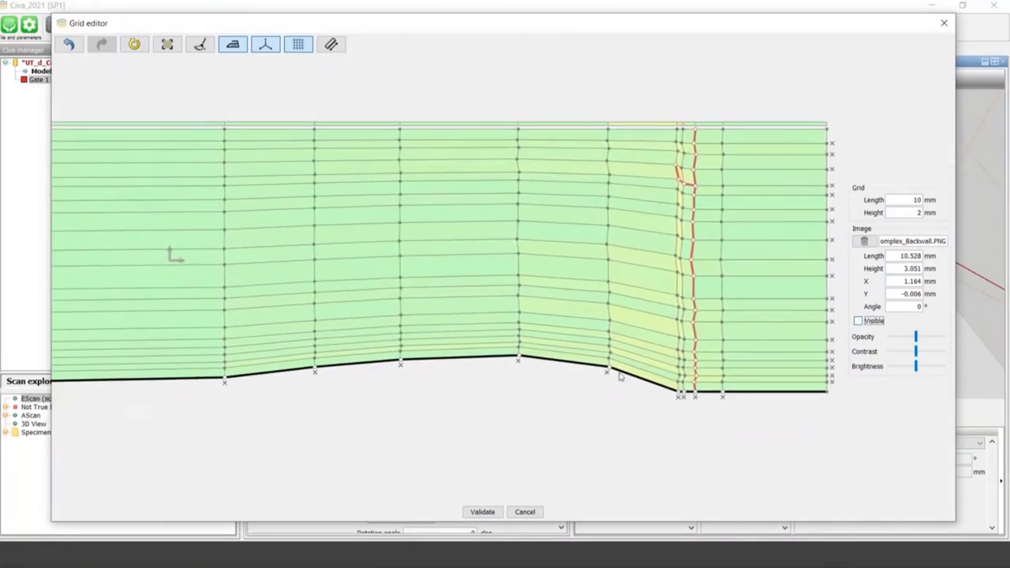
pyautogui.moveTo(610, 372)
pyautogui.mouseDown()
pyautogui.moveTo(600, 386)
pyautogui.moveTo(607, 357)
pyautogui.mouseUp()
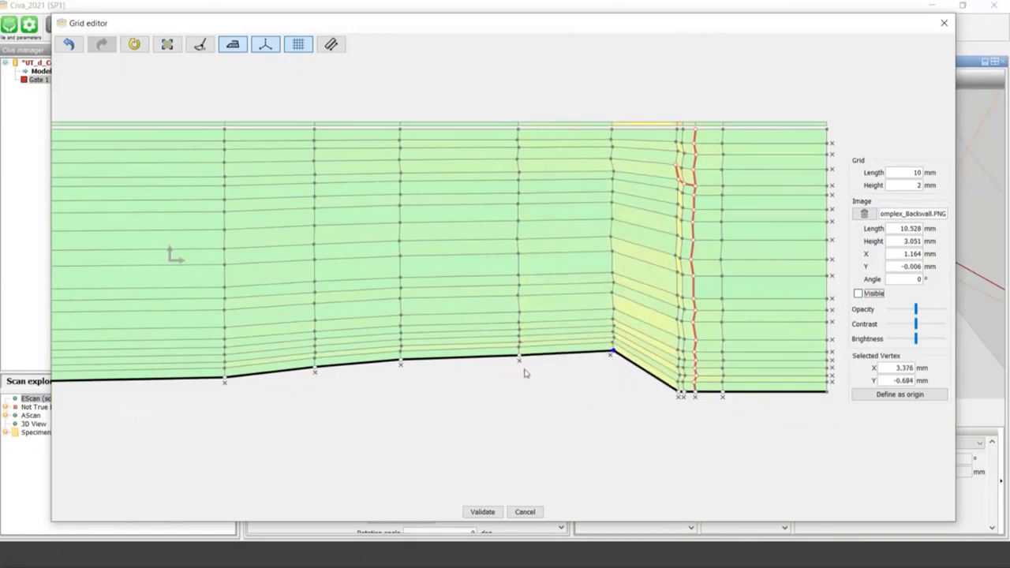
pyautogui.moveTo(518, 361); pyautogui.dragTo(461, 355)
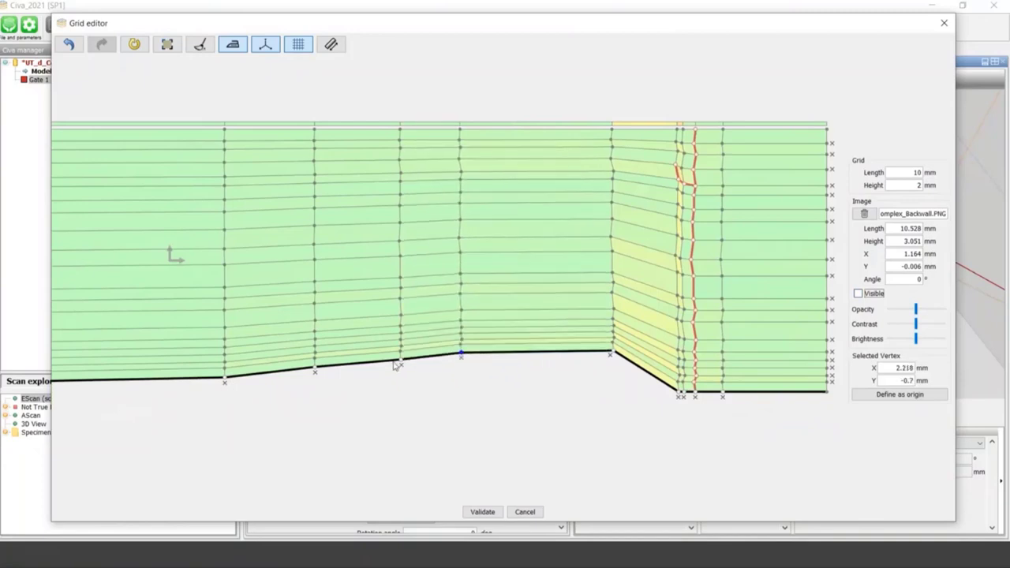
pyautogui.moveTo(400, 360); pyautogui.dragTo(383, 337)
pyautogui.moveTo(316, 371); pyautogui.dragTo(281, 345)
pyautogui.moveTo(225, 378); pyautogui.dragTo(187, 369)
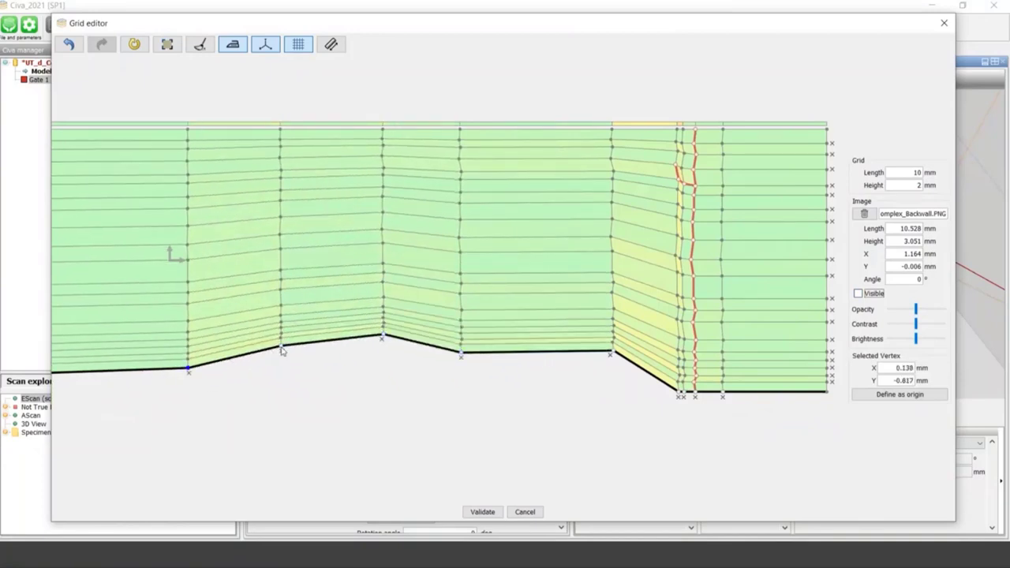
# Readjust the backwall vertices into a smoother hump and discard the grid edits
pyautogui.moveTo(281, 349); pyautogui.dragTo(283, 360)
pyautogui.moveTo(382, 338); pyautogui.dragTo(384, 349)
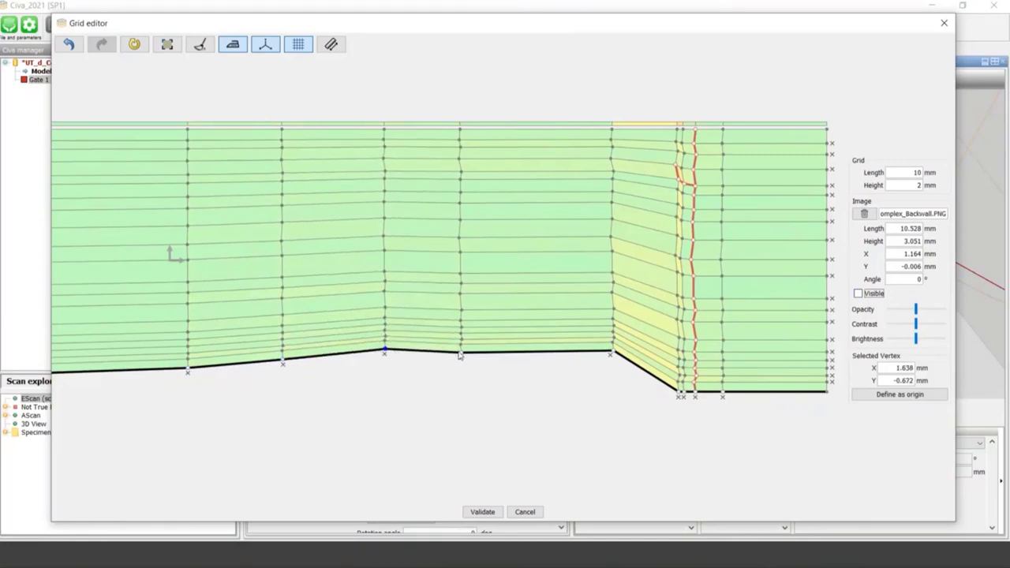
pyautogui.moveTo(460, 355); pyautogui.dragTo(456, 357)
pyautogui.moveTo(610, 354); pyautogui.dragTo(585, 366)
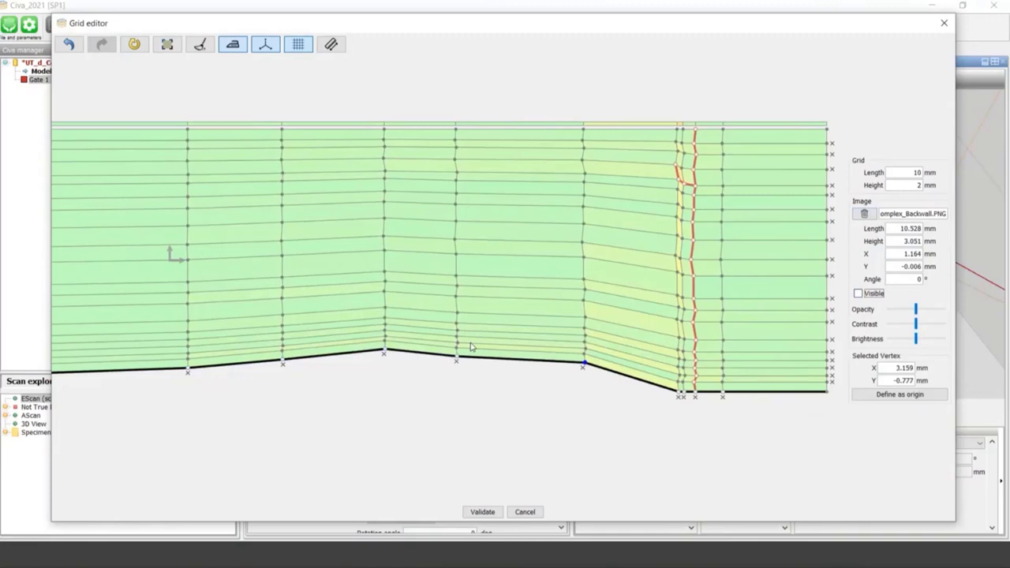
pyautogui.moveTo(456, 357); pyautogui.dragTo(460, 345)
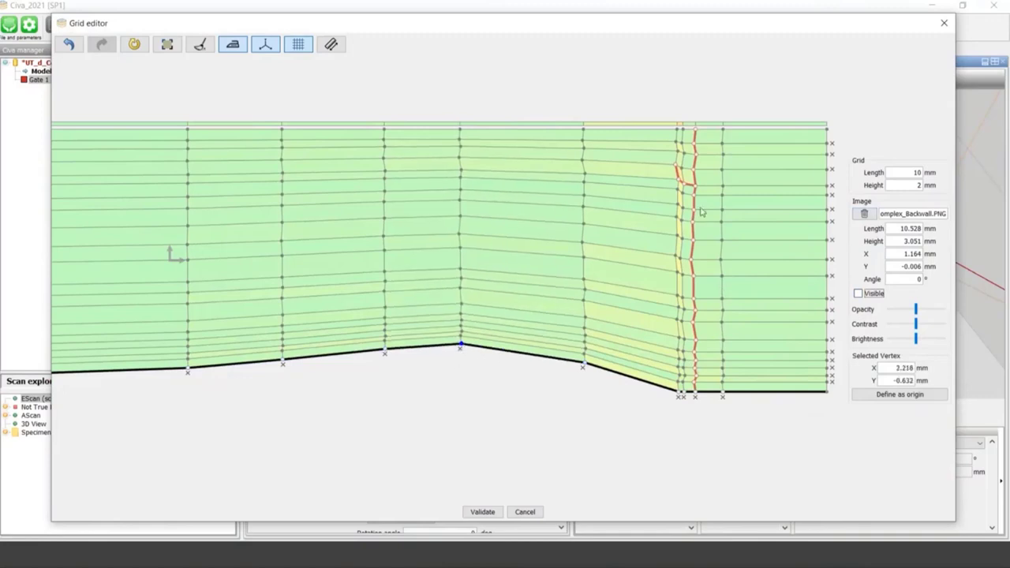
pyautogui.click(525, 511)
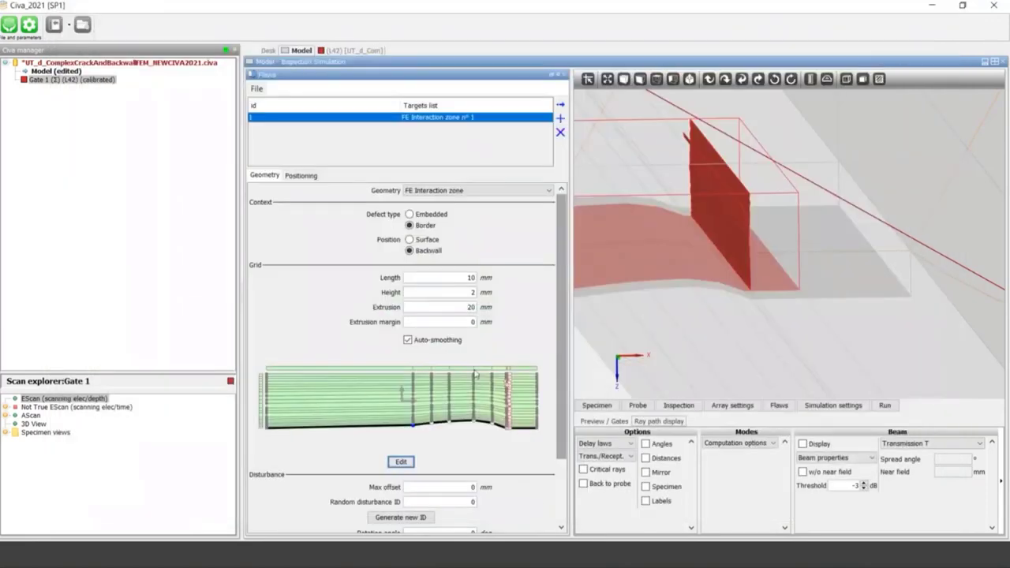
# Set the border flaw's position to Surface and accept a separate editable copy of the model
pyautogui.scroll(-3, 702, 296)
pyautogui.scroll(-5, 698, 306)
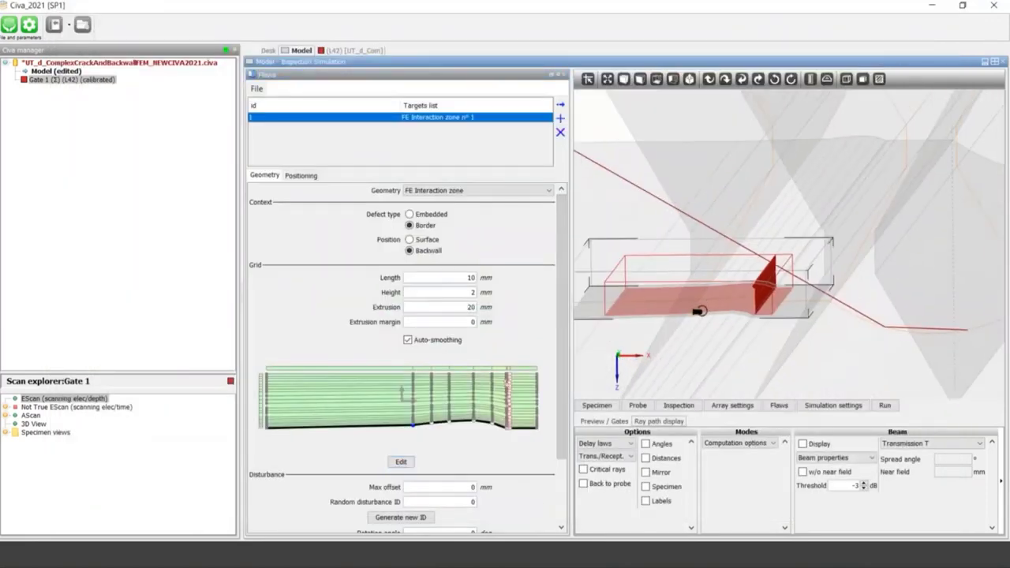
pyautogui.click(409, 239)
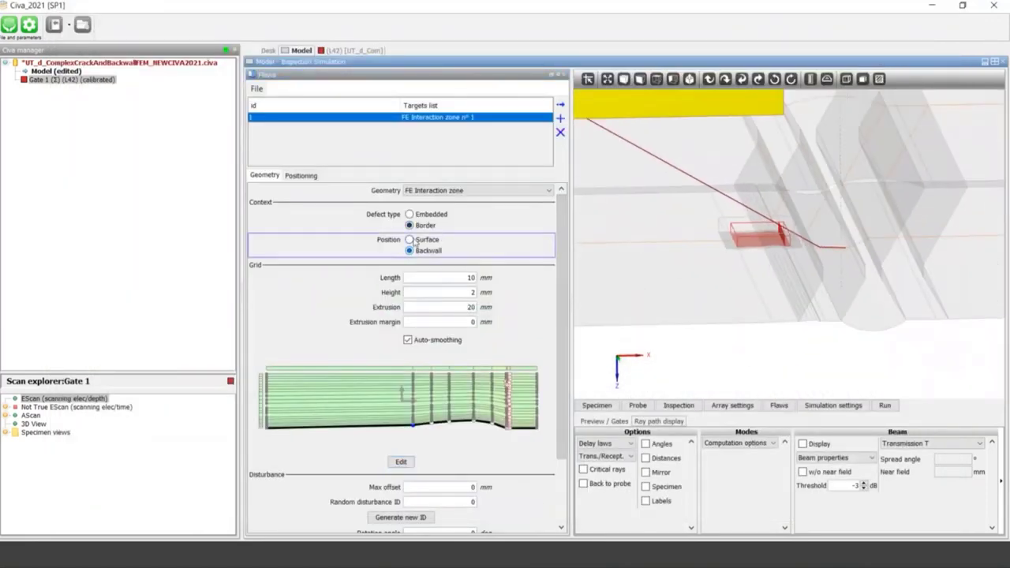
pyautogui.click(564, 339)
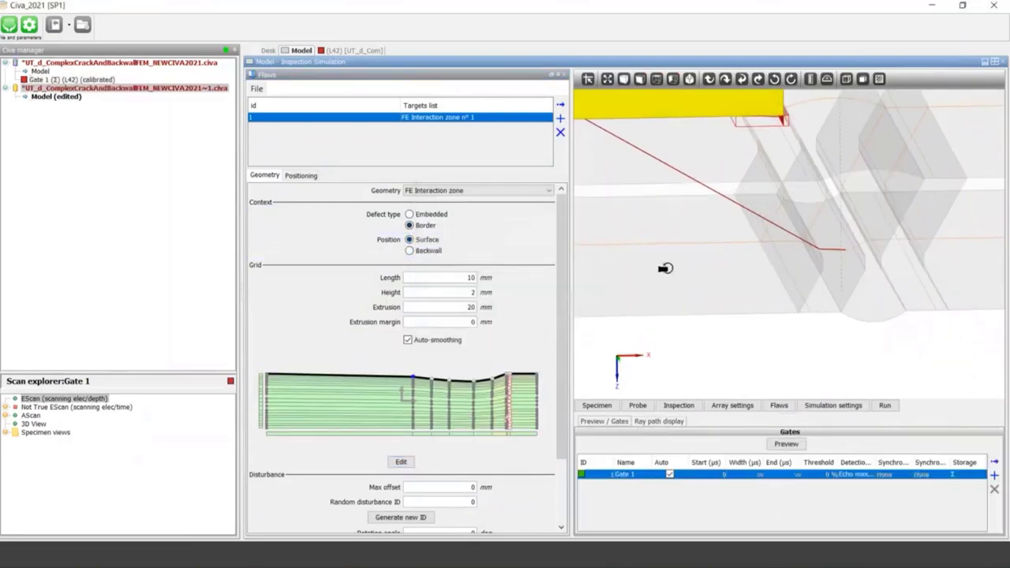
# Edit the FE interaction zone's grid, moving the vertices of the surface depression to deepen and widen it, and validate
pyautogui.click(402, 462)
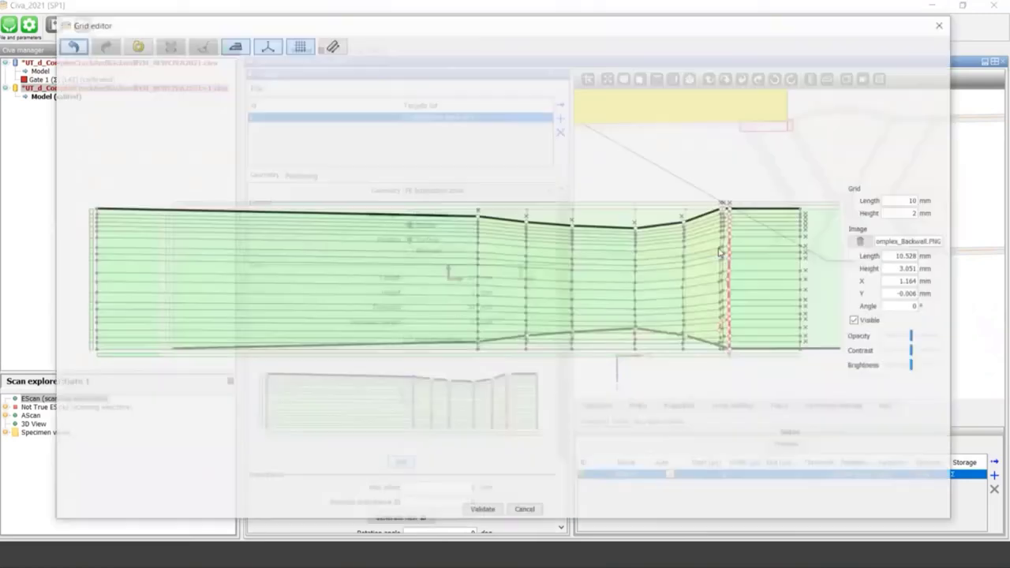
pyautogui.moveTo(635, 231); pyautogui.dragTo(633, 235)
pyautogui.moveTo(574, 227); pyautogui.dragTo(513, 235)
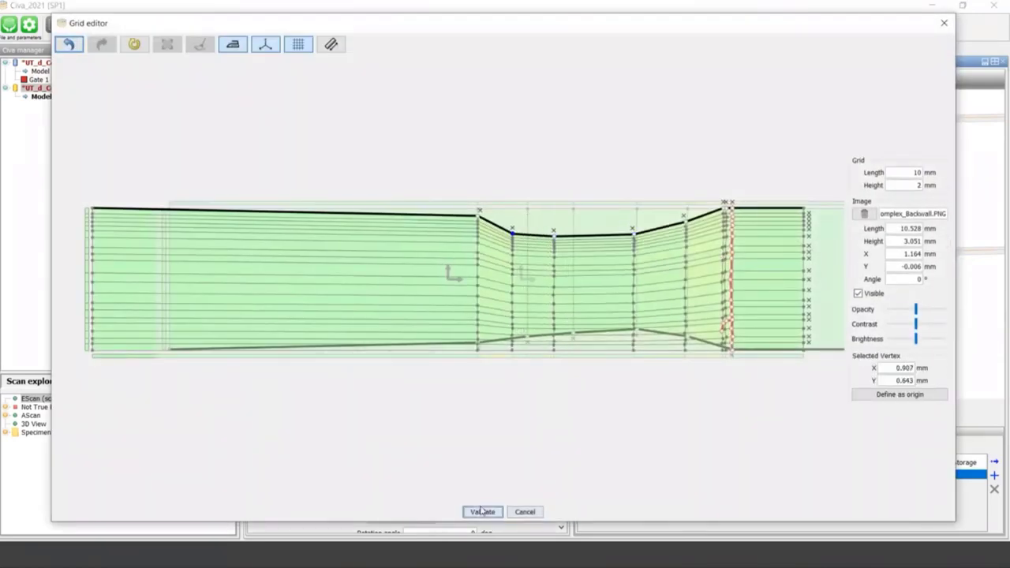
pyautogui.click(482, 511)
# Examine the surface flaw and its depression beneath the probe wedge in the 3D view, from close-up to the whole setup
pyautogui.moveTo(782, 213); pyautogui.dragTo(773, 301, button='middle')
pyautogui.scroll(8, 762, 300)
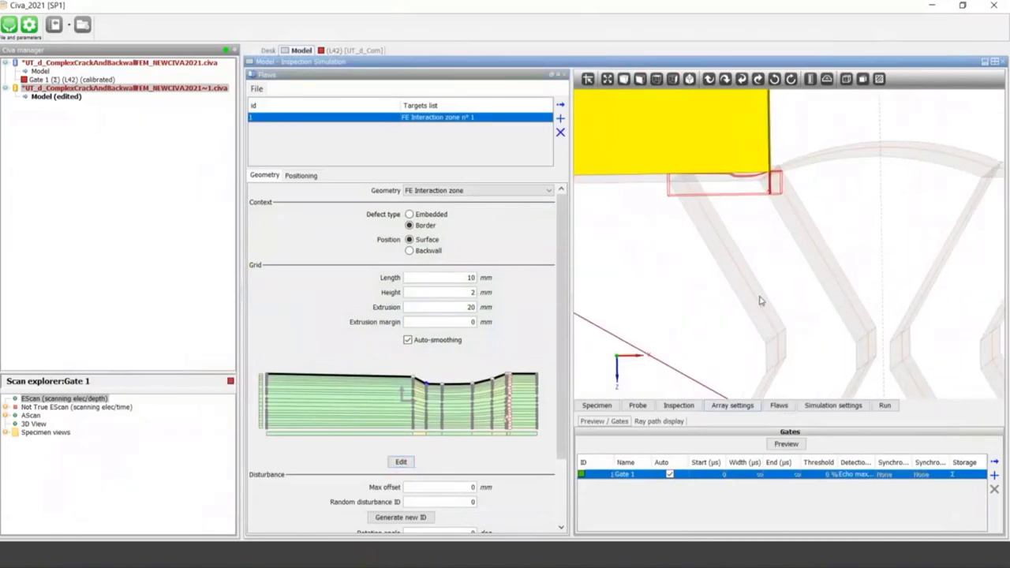
pyautogui.moveTo(694, 150); pyautogui.dragTo(726, 244, button='middle')
pyautogui.scroll(-5, 725, 244)
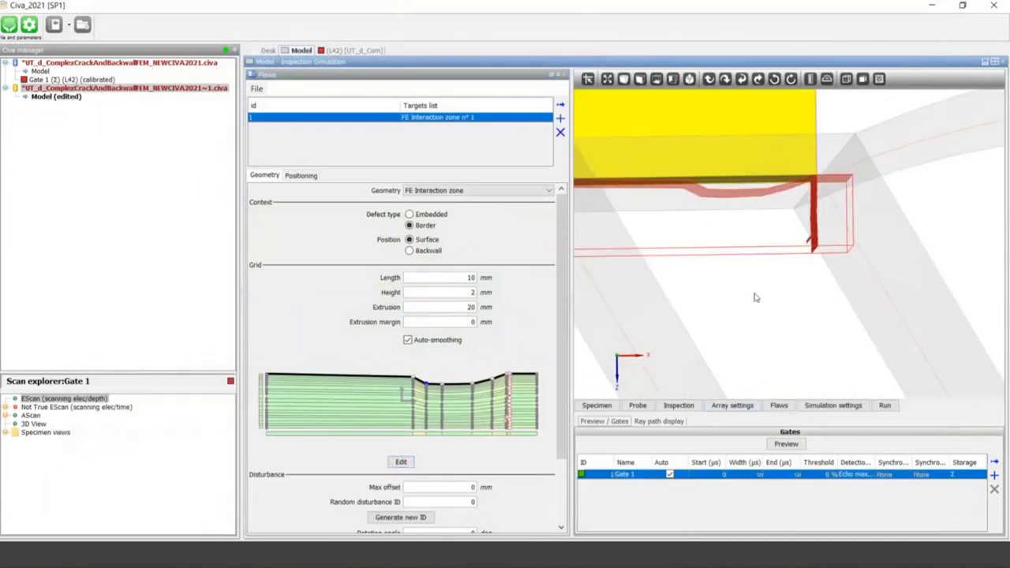
pyautogui.moveTo(752, 218); pyautogui.dragTo(750, 228)
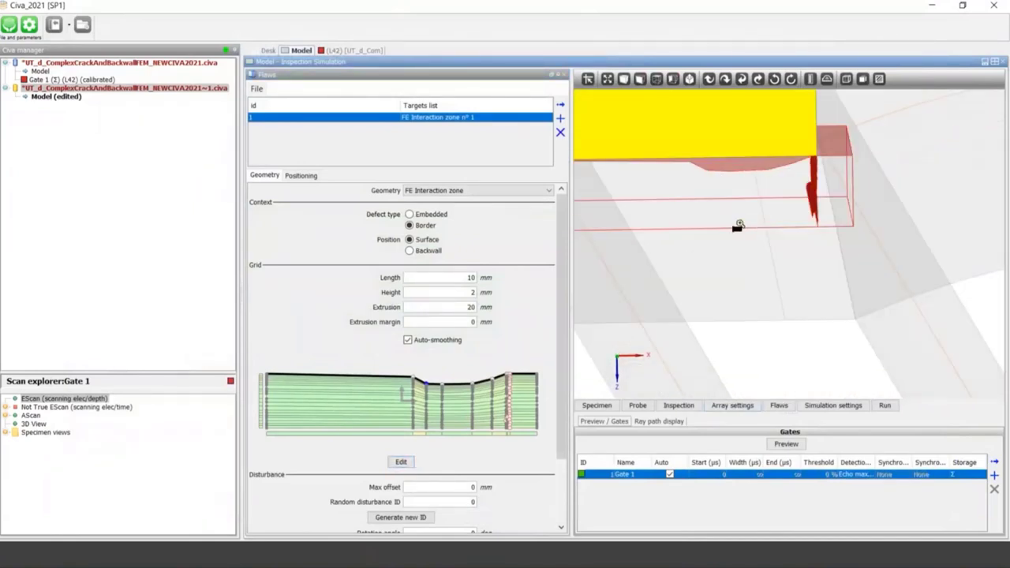
pyautogui.scroll(-5, 739, 225)
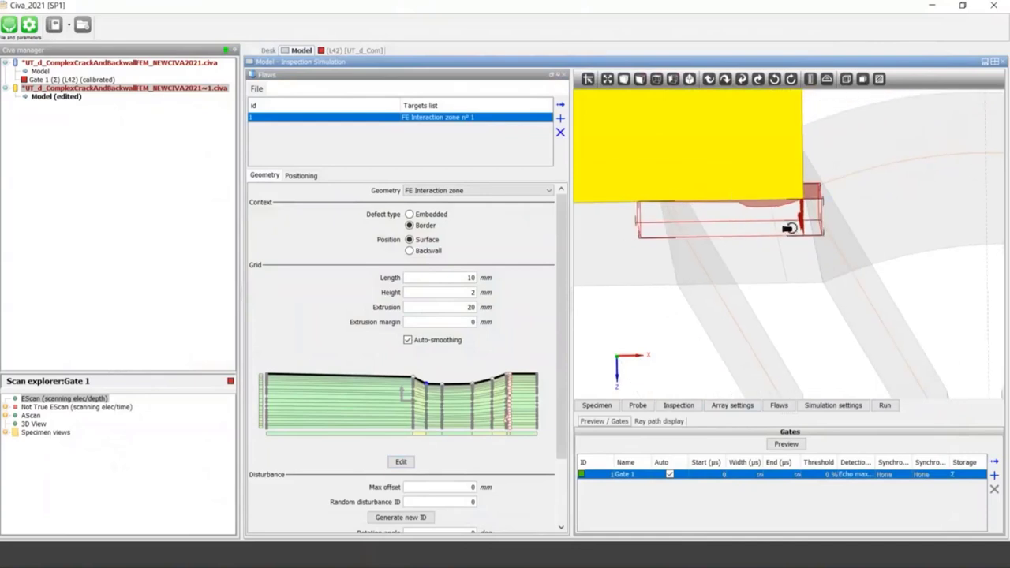
pyautogui.moveTo(784, 226); pyautogui.dragTo(783, 240)
pyautogui.moveTo(683, 234); pyautogui.dragTo(739, 275)
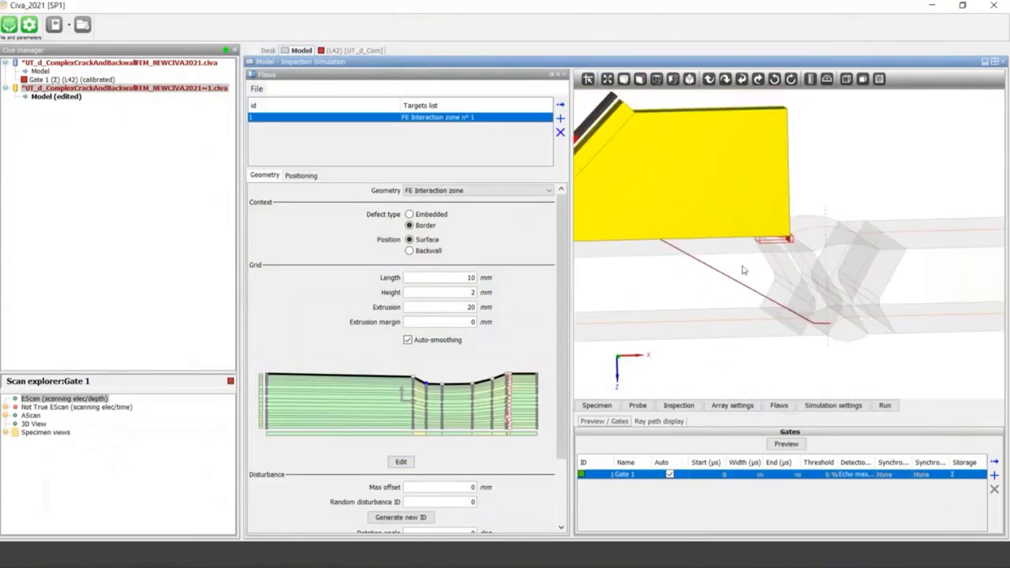
# Reload the original backwall model for editing and view its crack with the ray paths up close
pyautogui.rightClick(40, 71)
pyautogui.click(55, 75)
pyautogui.scroll(10, 720, 323)
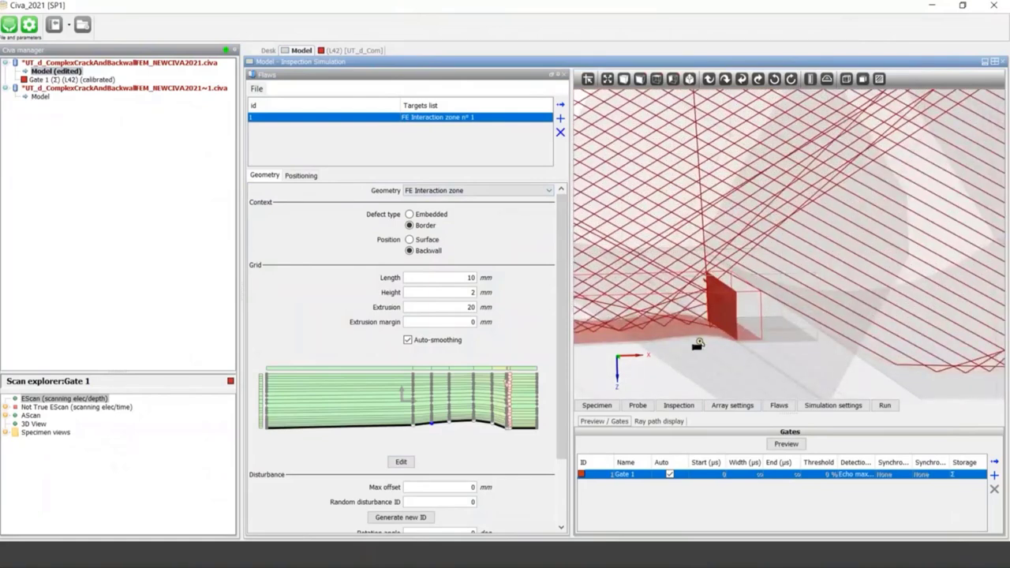
pyautogui.scroll(-5, 699, 345)
pyautogui.moveTo(714, 348)
pyautogui.mouseDown()
pyautogui.moveTo(717, 284)
pyautogui.moveTo(717, 360)
pyautogui.mouseUp()
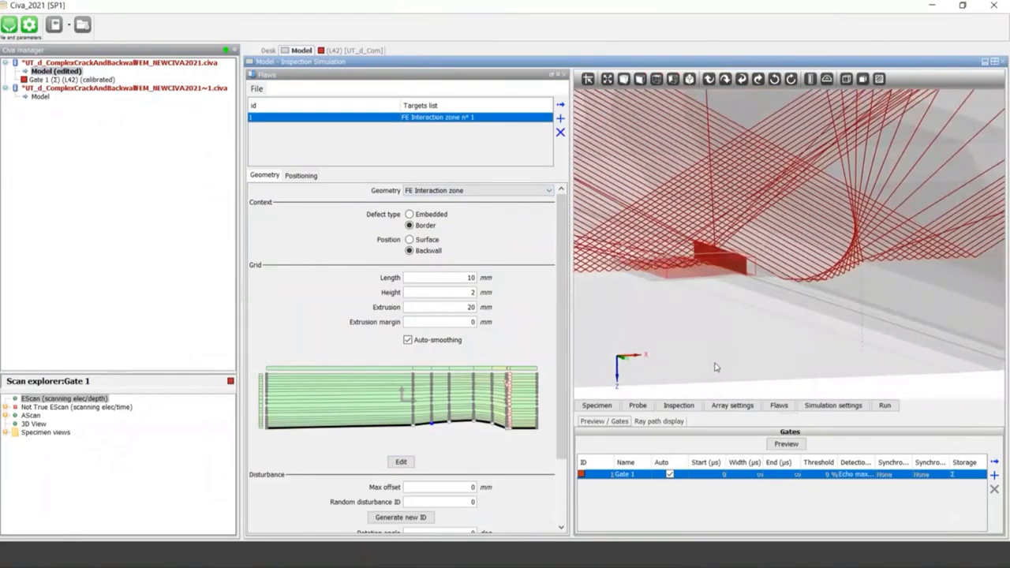
# Check which interaction model the simulation settings assign to the FE interaction zone, and close the settings
pyautogui.click(832, 404)
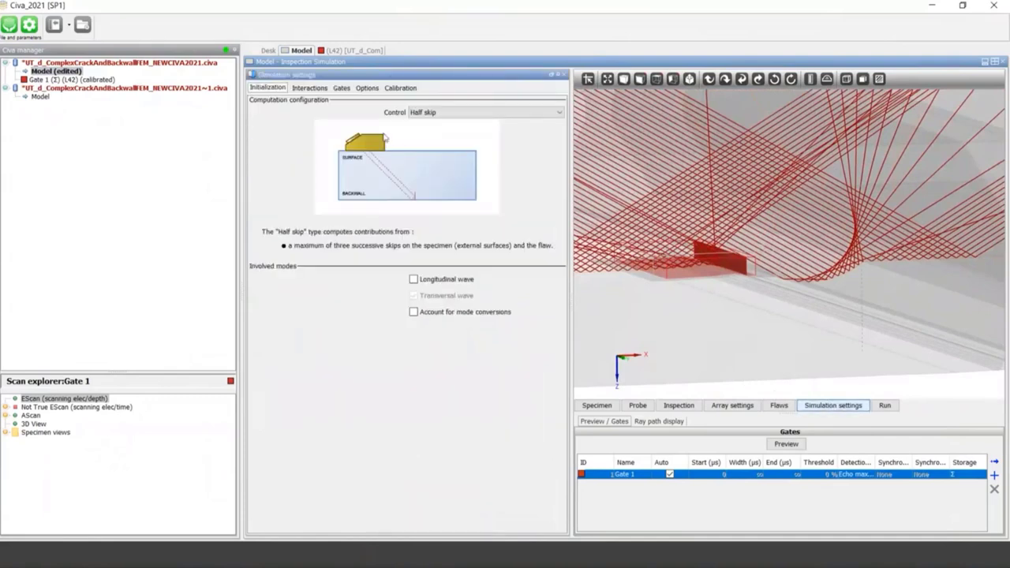
pyautogui.click(312, 88)
pyautogui.click(297, 119)
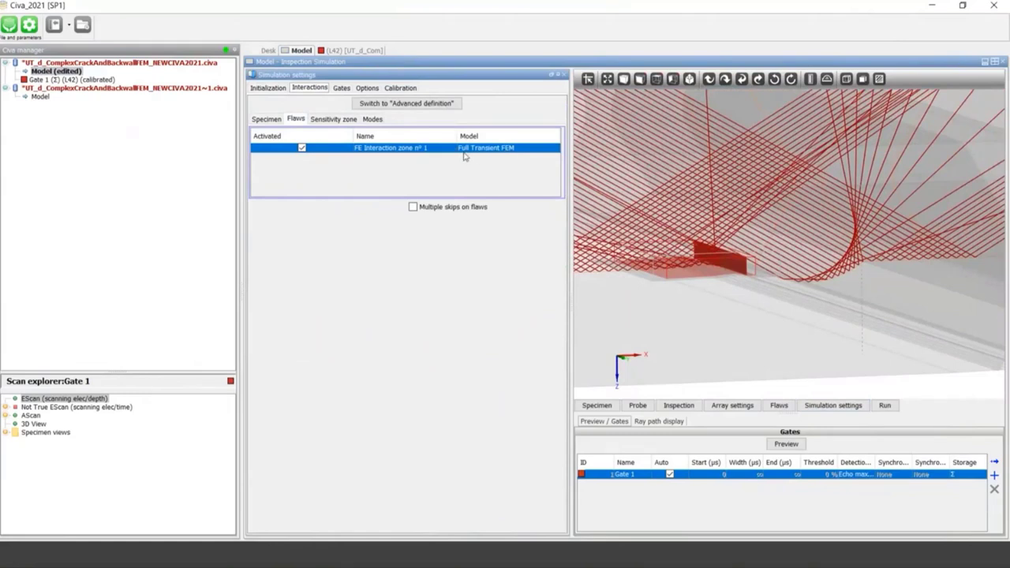
pyautogui.click(565, 75)
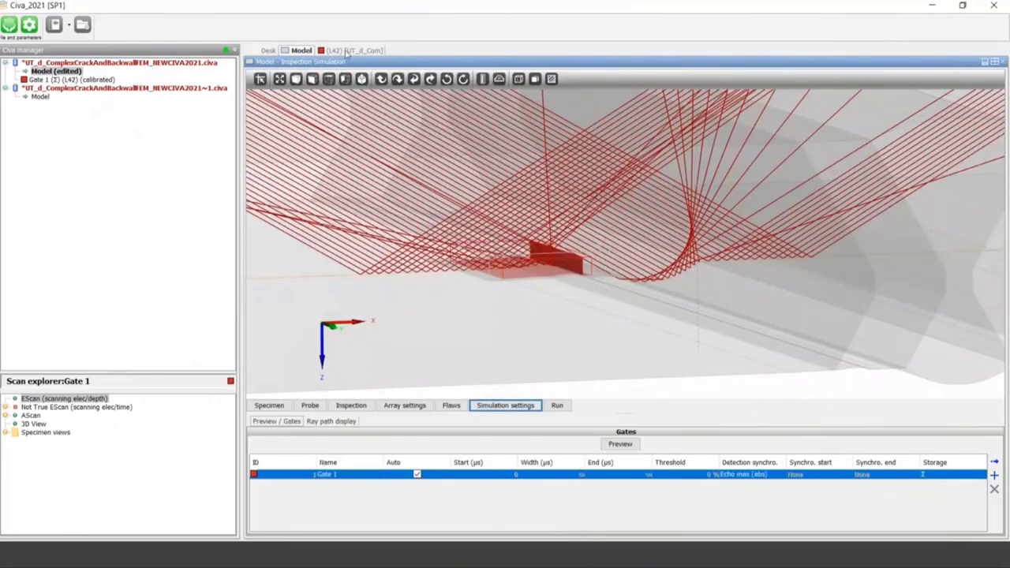
# Open the computed Gate 1 results and inspect the rays around the crack in the 3D view
pyautogui.click(351, 51)
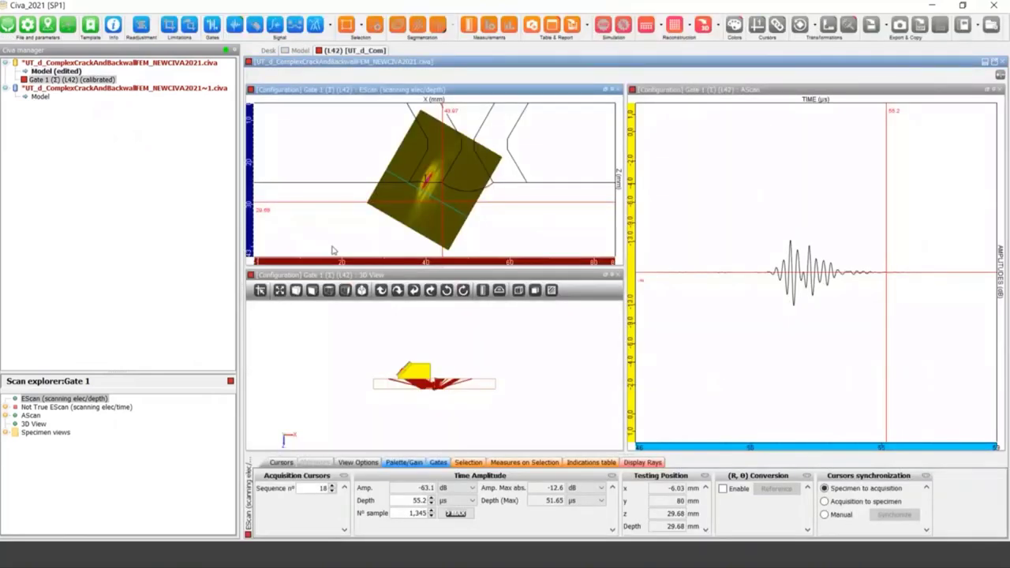
pyautogui.moveTo(410, 345); pyautogui.dragTo(445, 383, button='right')
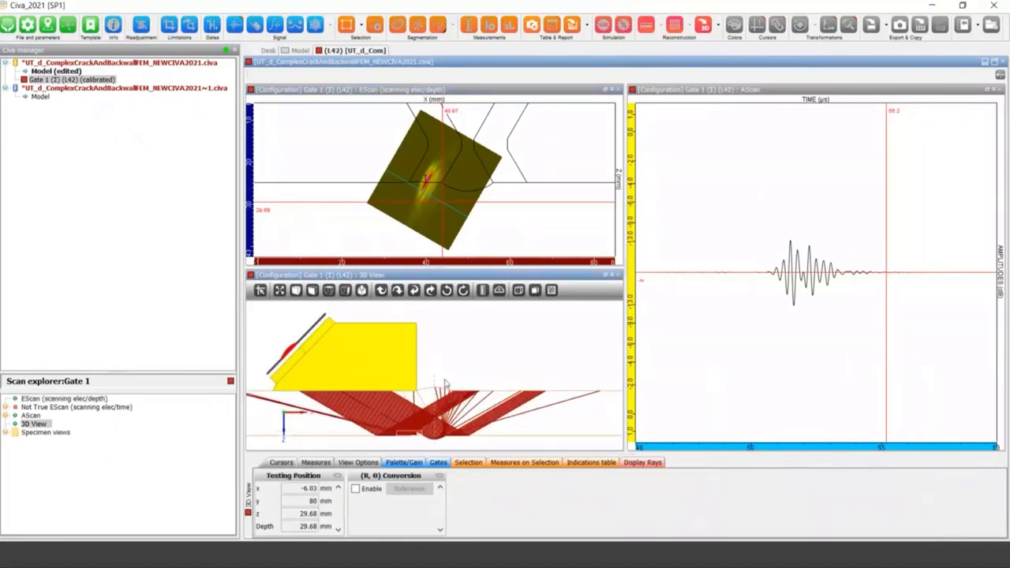
pyautogui.moveTo(457, 338); pyautogui.dragTo(456, 346, button='middle')
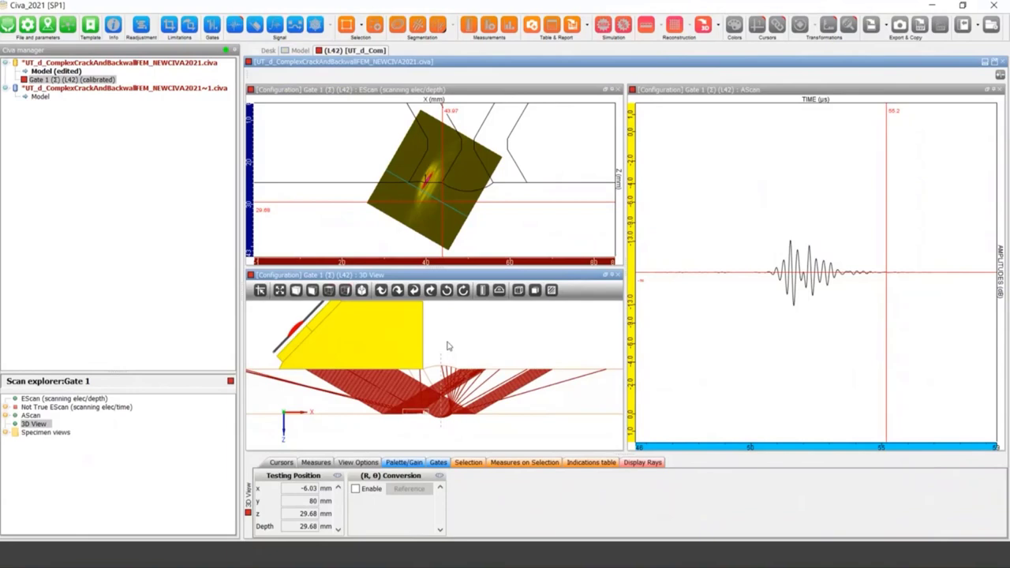
pyautogui.moveTo(448, 336); pyautogui.dragTo(446, 316)
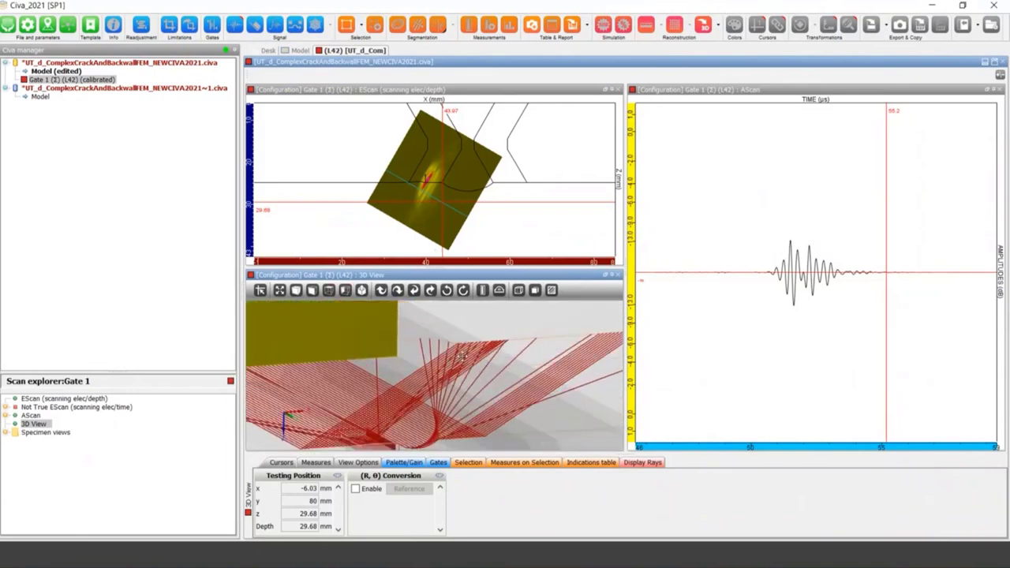
pyautogui.moveTo(462, 356); pyautogui.dragTo(484, 342, button='middle')
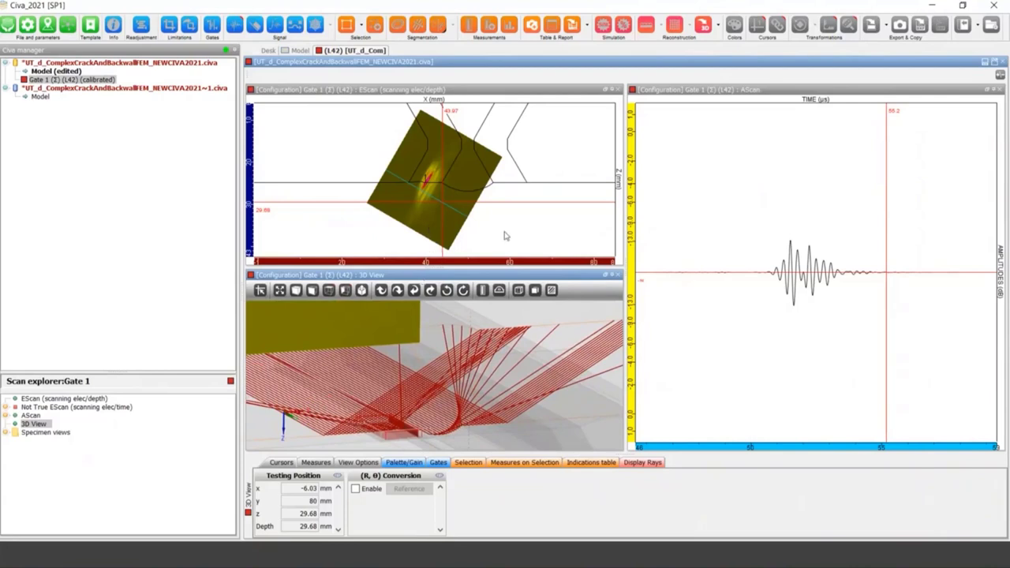
# Overlay the EScan image on the 3D view, show the crack up close and move the EScan cursor to sequence 21
pyautogui.moveTo(424, 229); pyautogui.dragTo(438, 371)
pyautogui.moveTo(438, 371); pyautogui.dragTo(439, 311, button='middle')
pyautogui.moveTo(439, 311); pyautogui.dragTo(430, 433, button='right')
pyautogui.moveTo(430, 432); pyautogui.dragTo(400, 328)
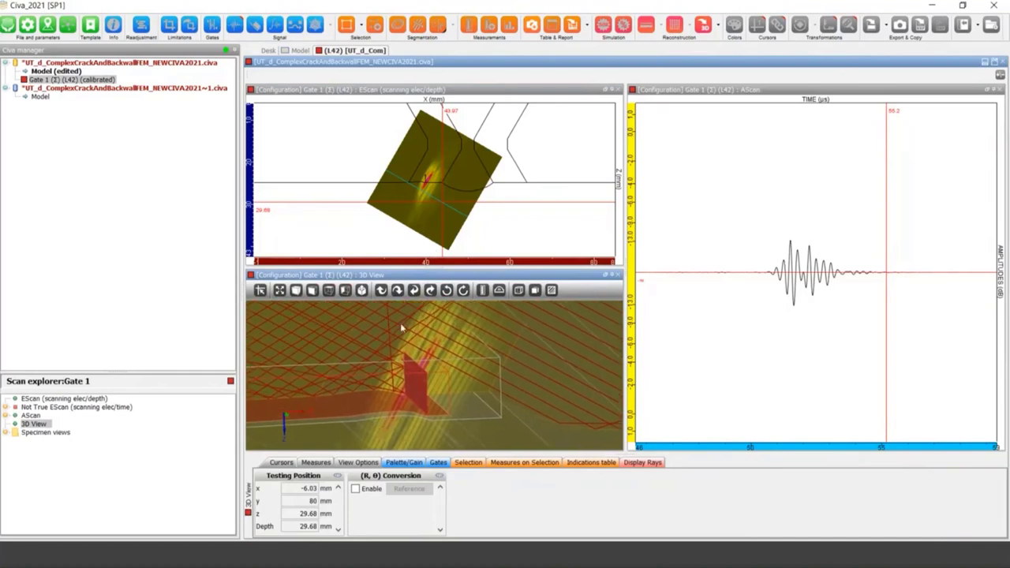
pyautogui.click(443, 197)
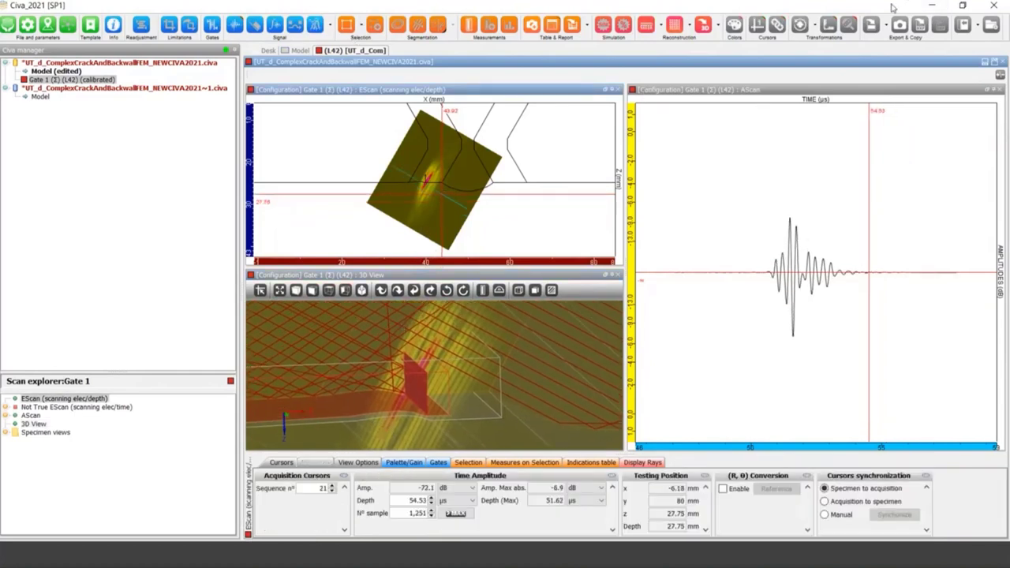
# Box-select the crack echo on the EScan to measure its maximum amplitude, and inspect the echo around the crack in the 3D view
pyautogui.click(963, 7)
pyautogui.click(953, 35)
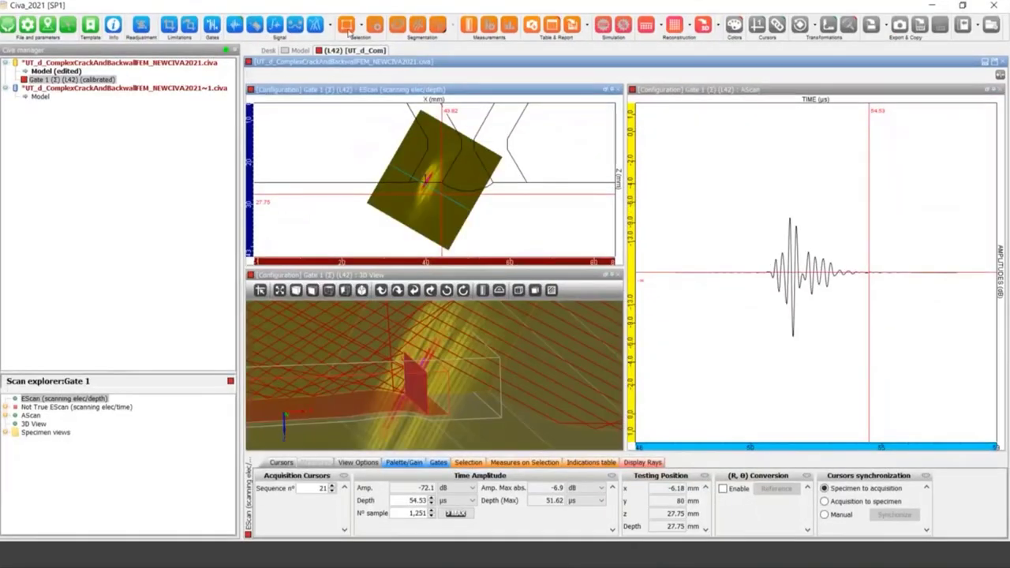
pyautogui.click(348, 32)
pyautogui.moveTo(412, 161); pyautogui.dragTo(436, 200)
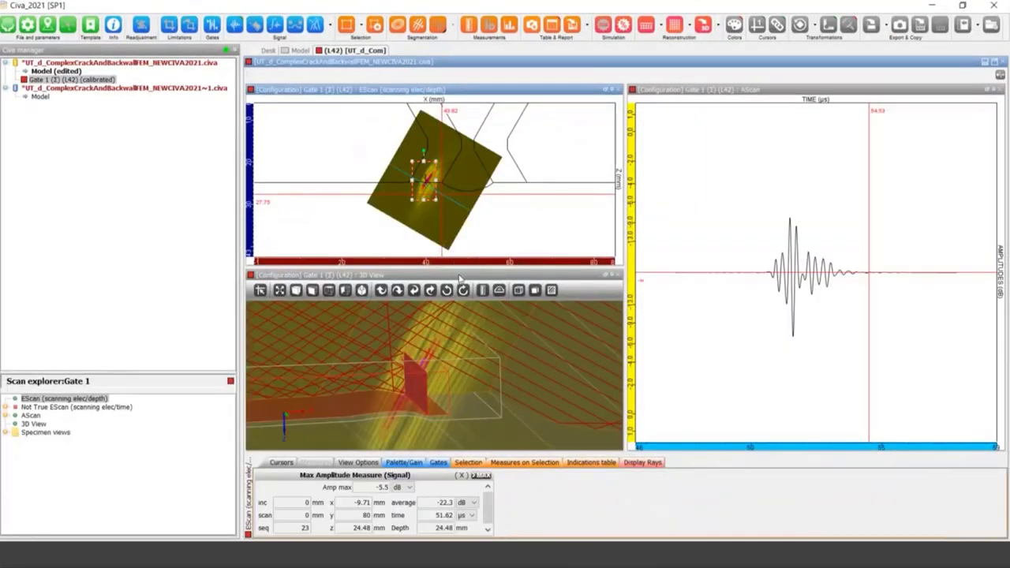
pyautogui.click(383, 486)
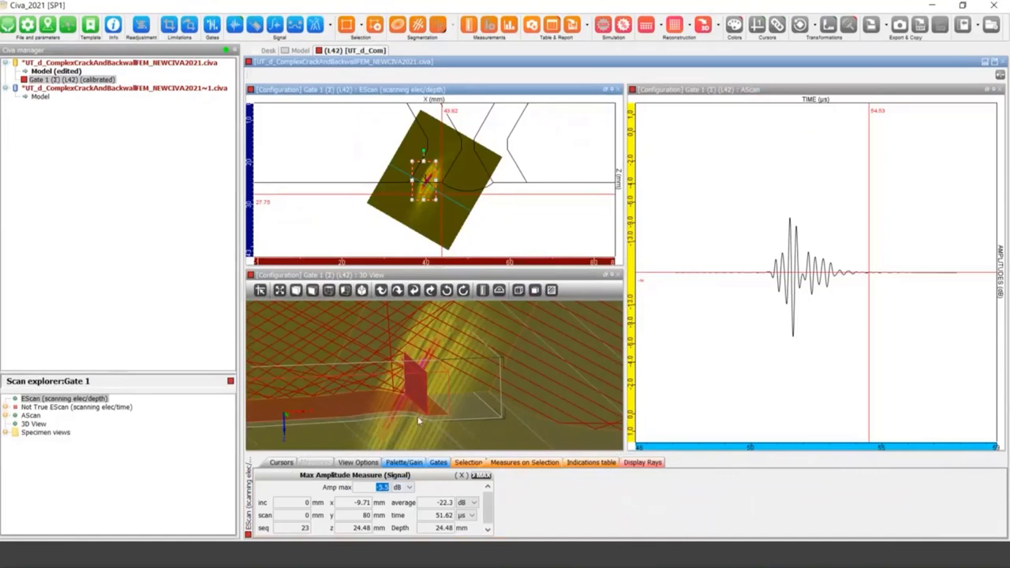
pyautogui.moveTo(418, 421); pyautogui.dragTo(335, 402)
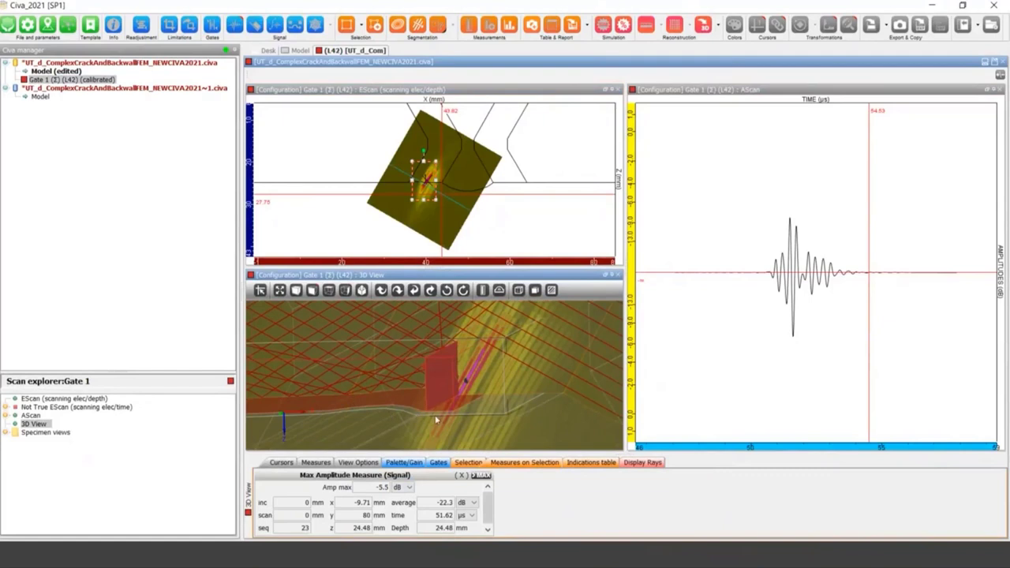
pyautogui.moveTo(414, 410); pyautogui.dragTo(446, 392)
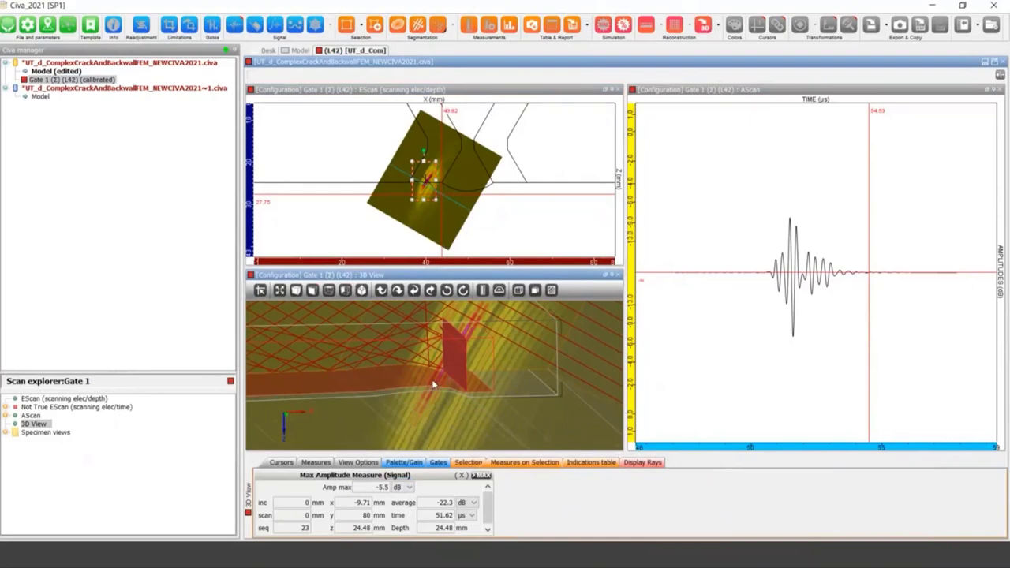
# Return to the model's simulation settings and review the interaction models available for the FE interaction zone
pyautogui.click(302, 51)
pyautogui.click(517, 407)
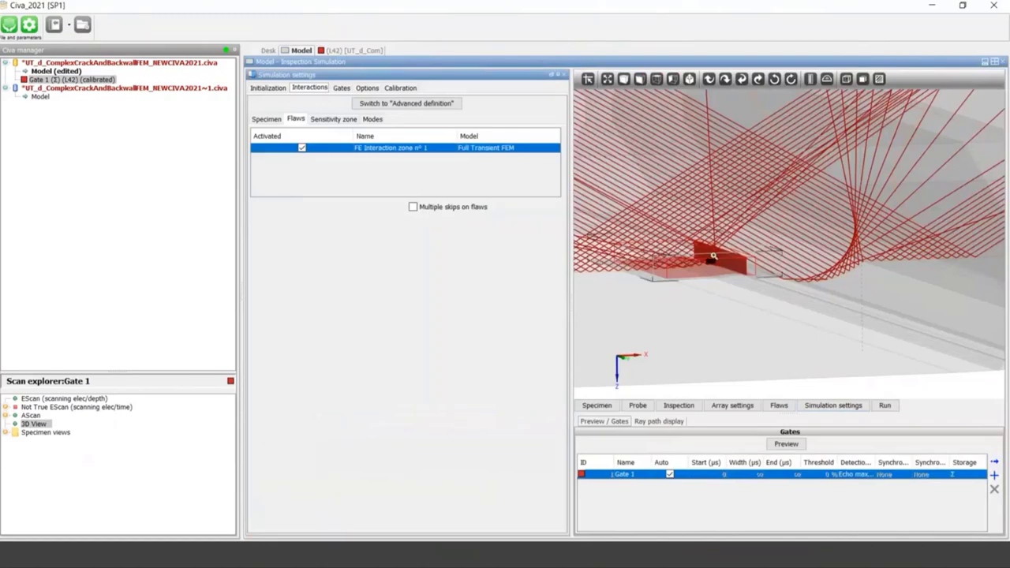
pyautogui.scroll(5, 746, 312)
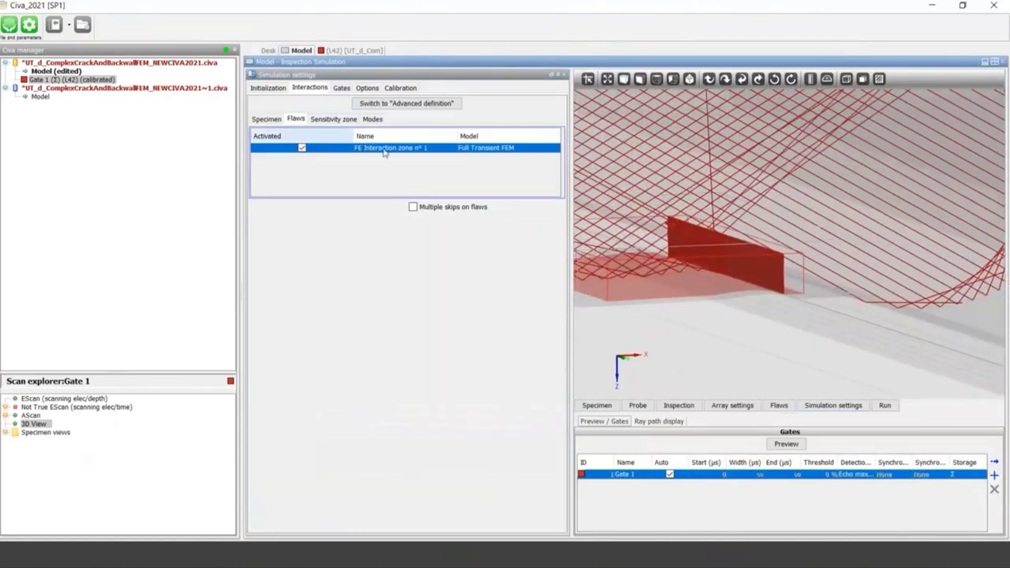
pyautogui.click(500, 148)
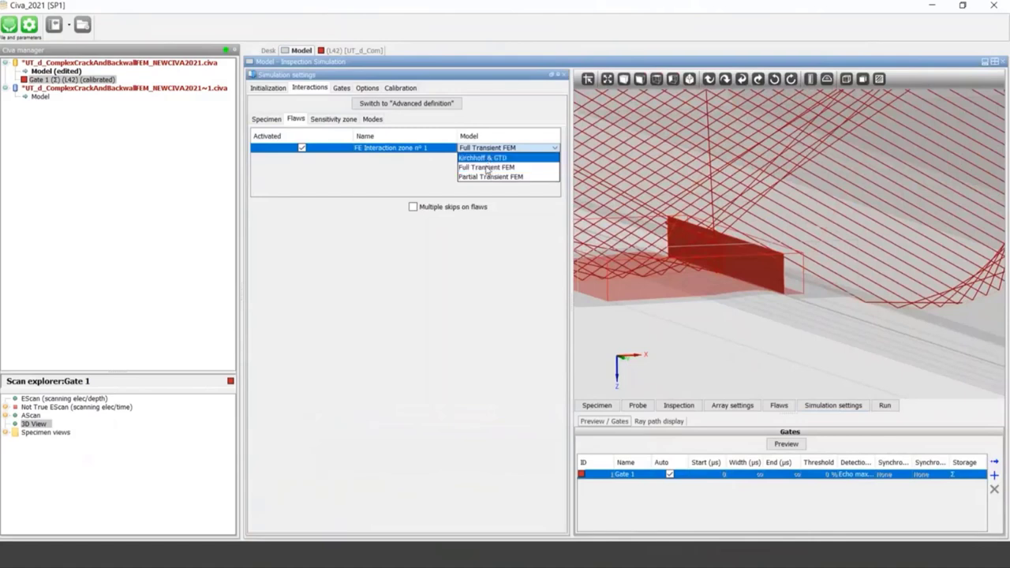
pyautogui.click(598, 162)
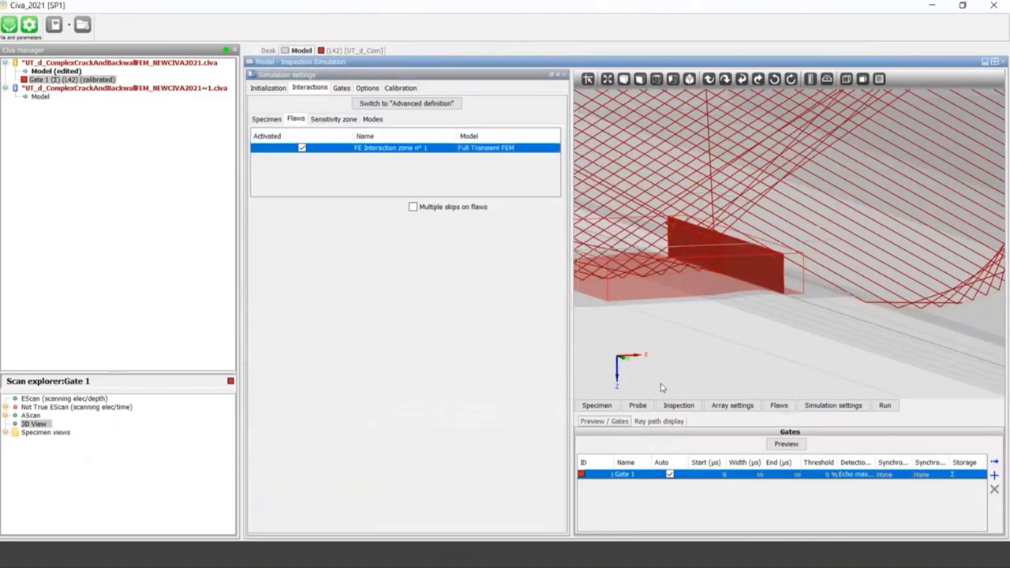
# Change the flaw geometry from FE Interaction zone to Side drilled hole, creating a new project for the modified model
pyautogui.click(778, 405)
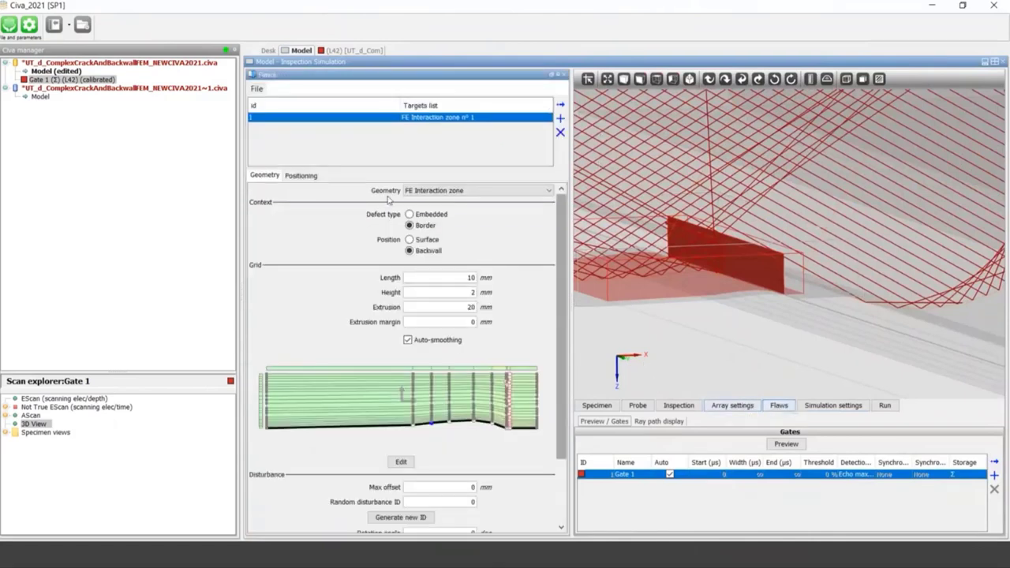
pyautogui.click(499, 192)
pyautogui.click(465, 210)
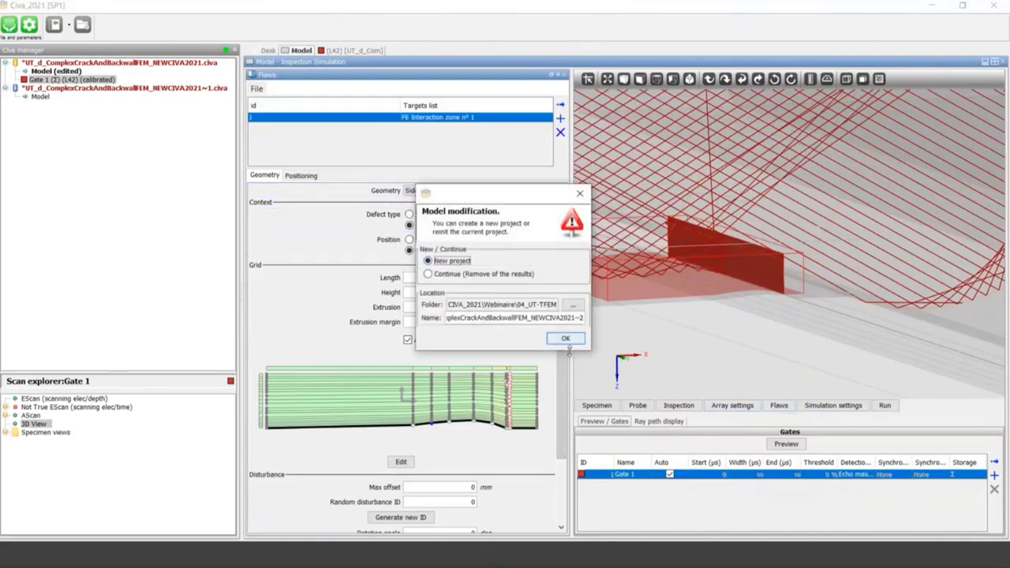
pyautogui.click(565, 339)
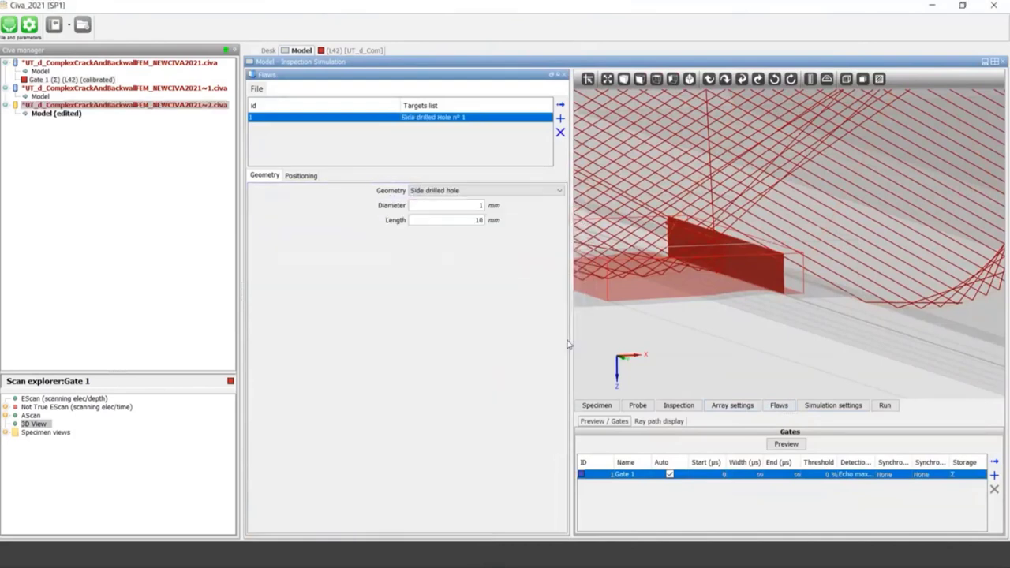
# Set the interaction model of the side drilled hole to Transient FEM in the simulation settings
pyautogui.click(826, 405)
pyautogui.click(487, 148)
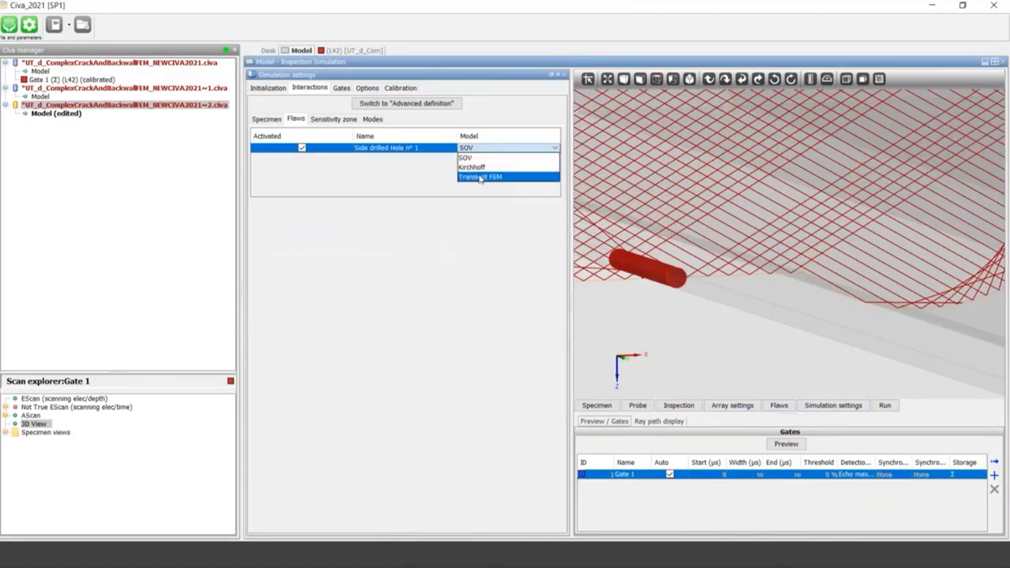
pyautogui.click(479, 176)
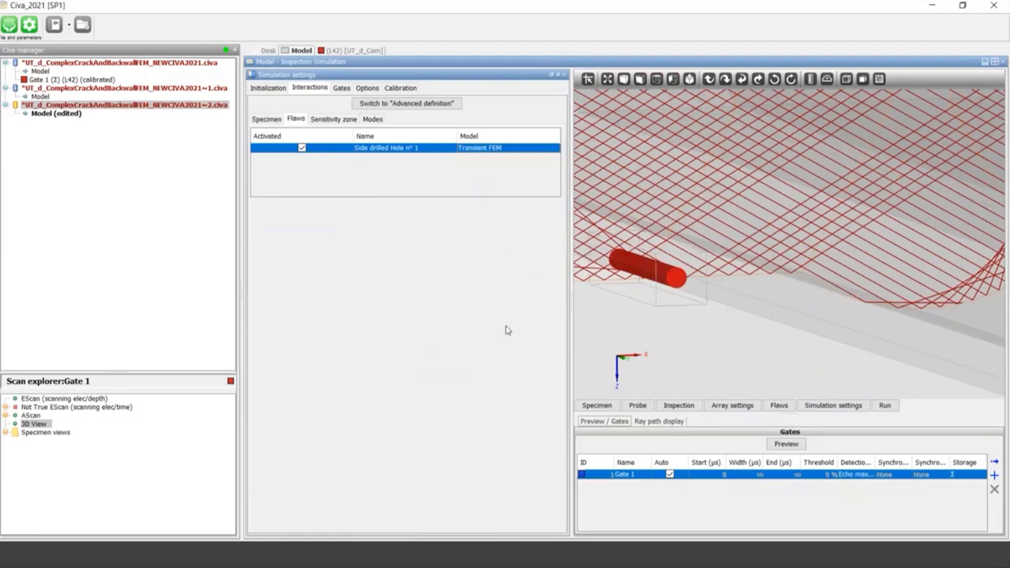
# Switch to the PowerPoint presentation, advance to the CIVA ET slide and start the slide show
pyautogui.click(470, 556)
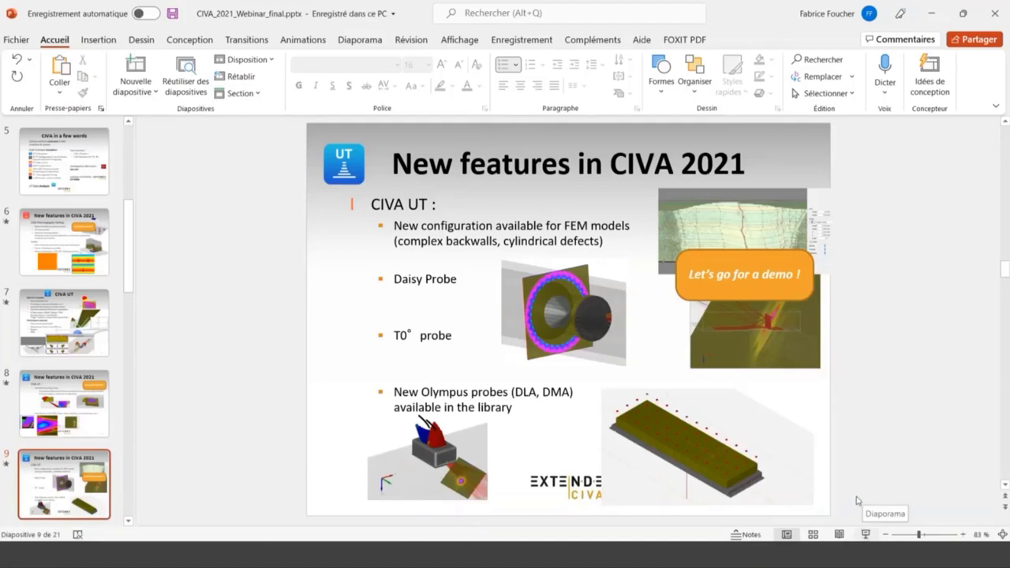
pyautogui.press('Down')
pyautogui.click(865, 535)
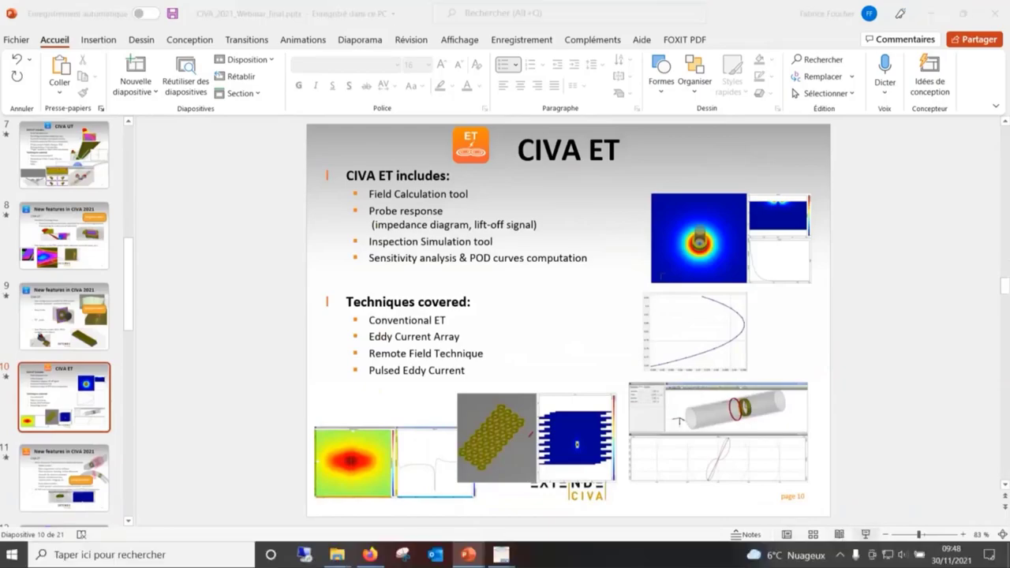
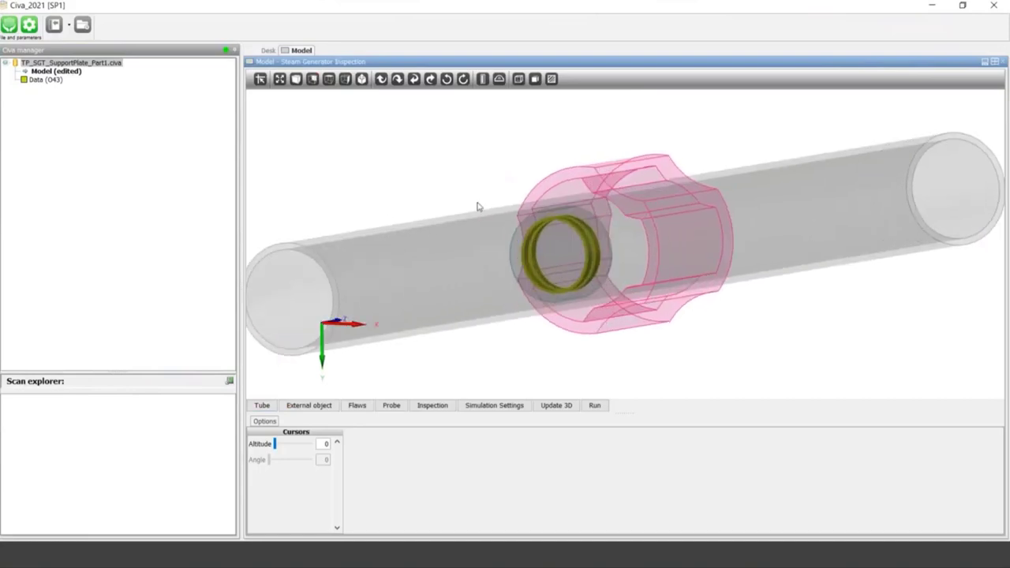
# Inspect the steam generator tube model in 3D and review the tube's material and nominal geometry settings
pyautogui.moveTo(481, 191); pyautogui.dragTo(481, 193)
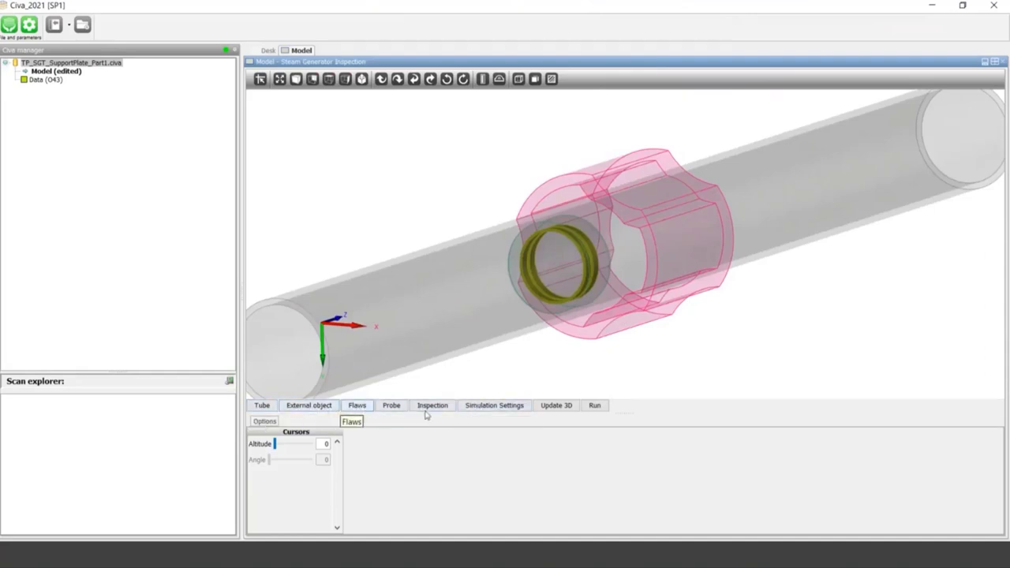
pyautogui.moveTo(480, 356); pyautogui.dragTo(336, 404)
pyautogui.click(261, 405)
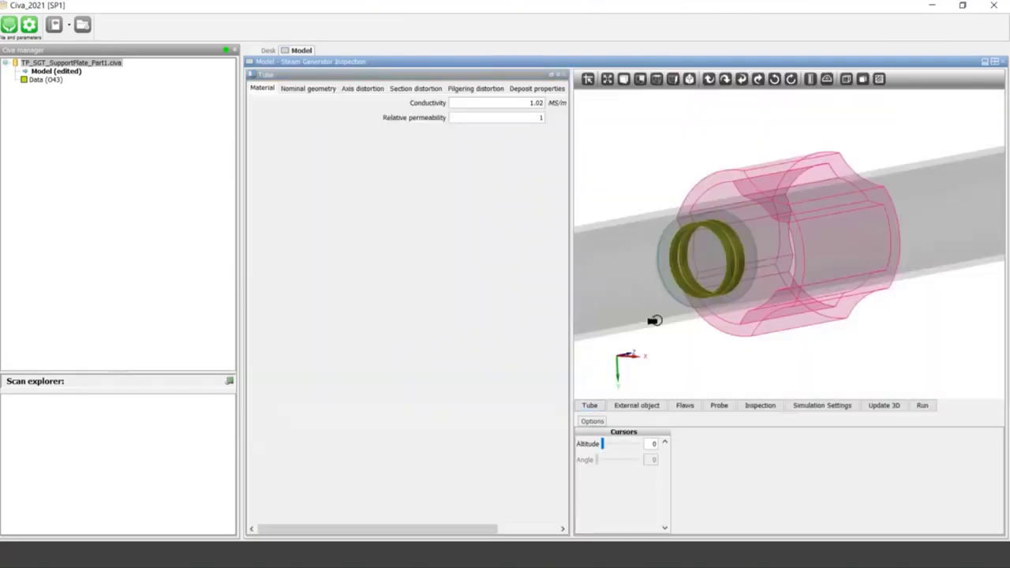
pyautogui.moveTo(654, 321); pyautogui.dragTo(650, 326)
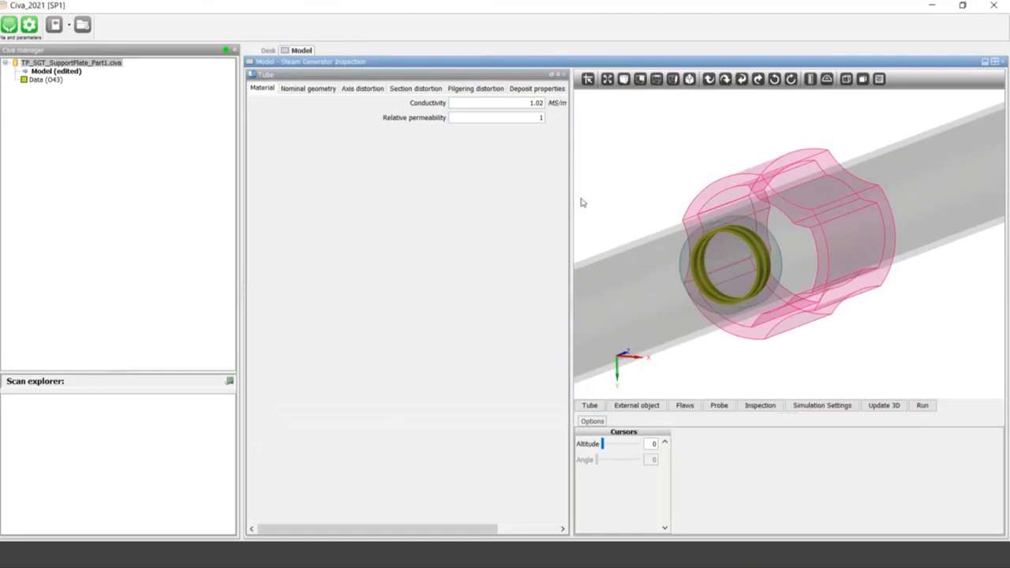
pyautogui.moveTo(569, 197); pyautogui.dragTo(592, 198)
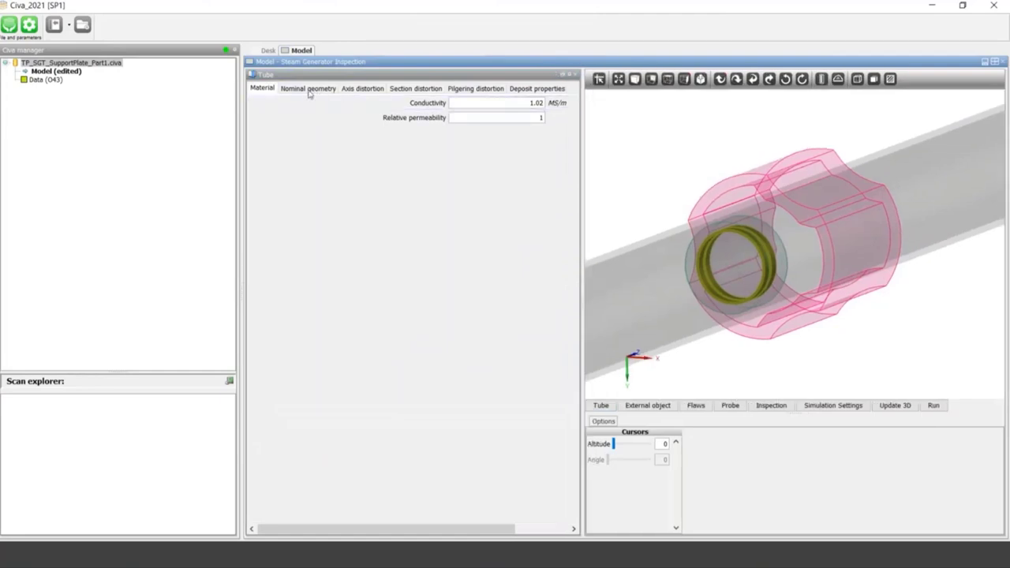
pyautogui.click(306, 90)
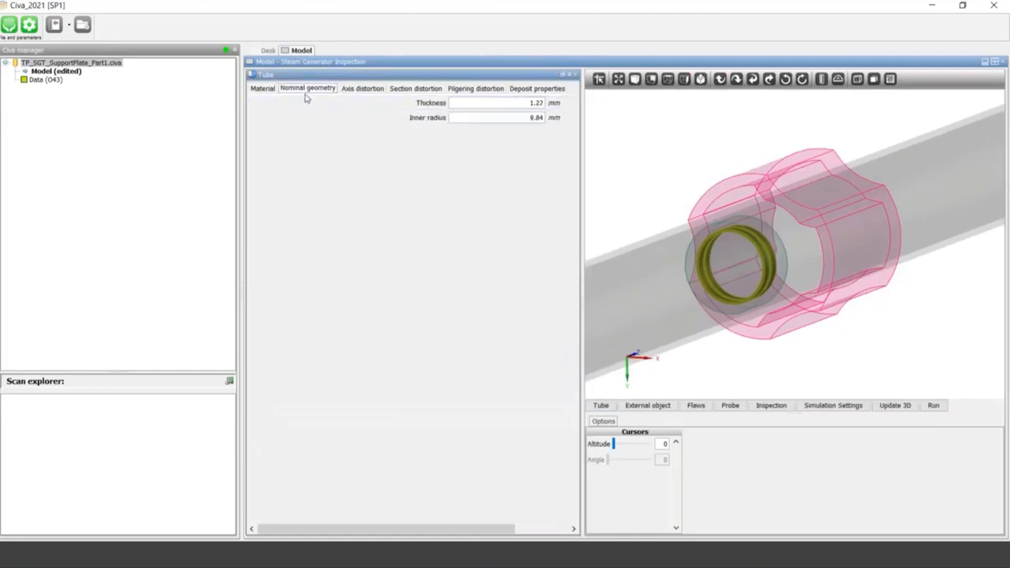
# Set the tube's axis distortion to U-bend tube, creating the new project TP_SGT_SupportPlate_Part1~1
pyautogui.click(365, 92)
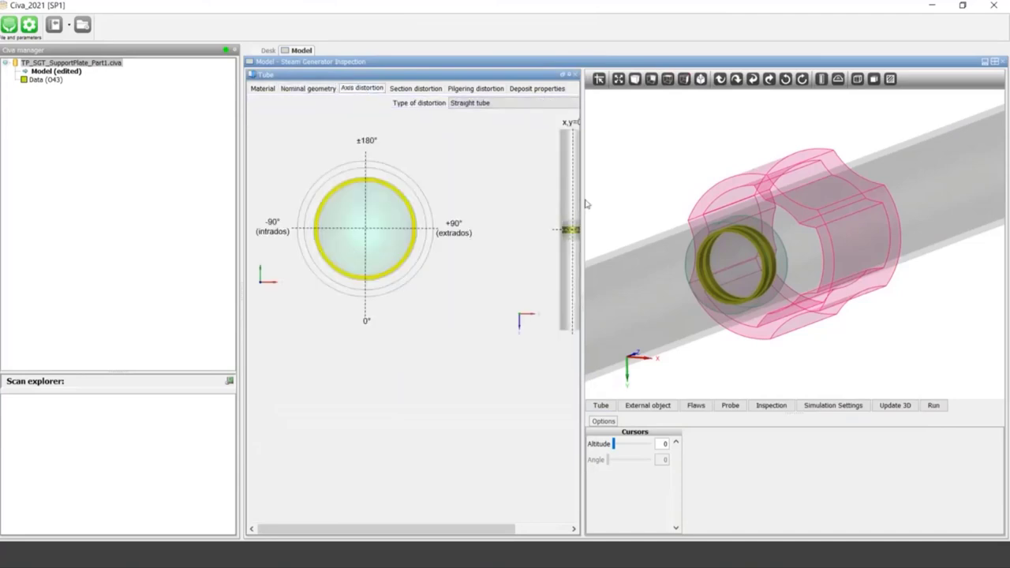
pyautogui.moveTo(582, 199); pyautogui.dragTo(658, 199)
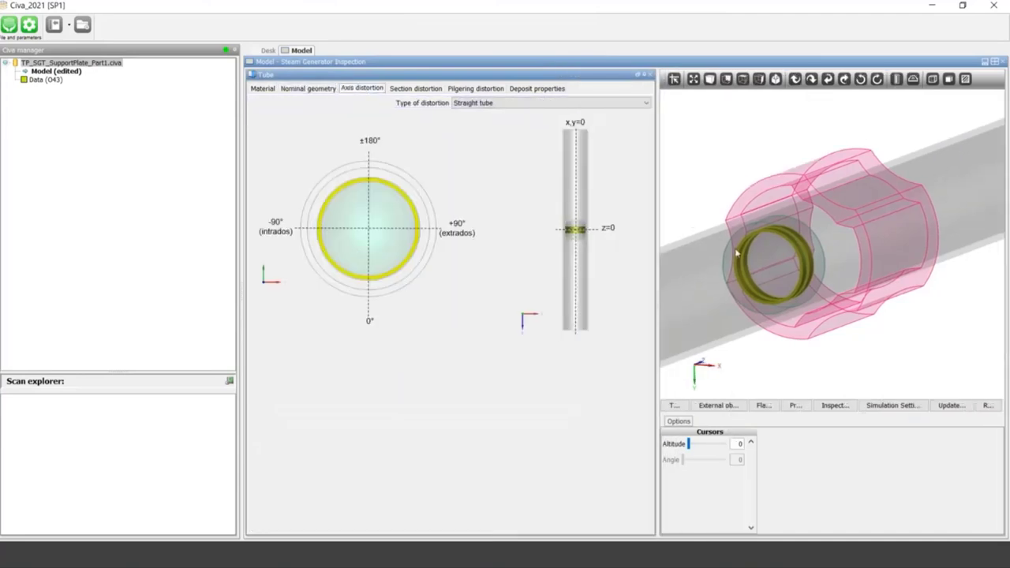
pyautogui.moveTo(768, 241); pyautogui.dragTo(802, 233, button='middle')
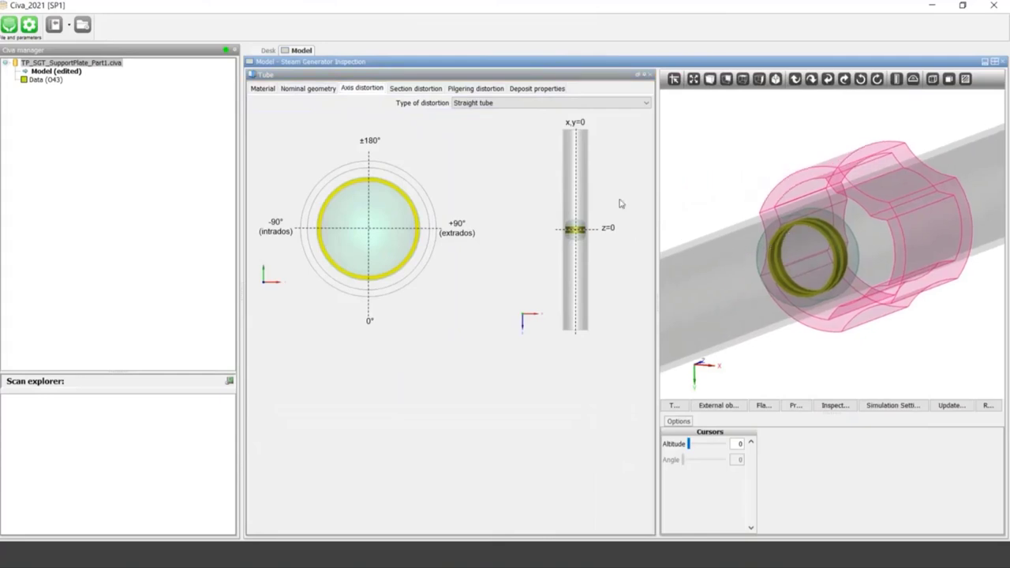
pyautogui.click(576, 105)
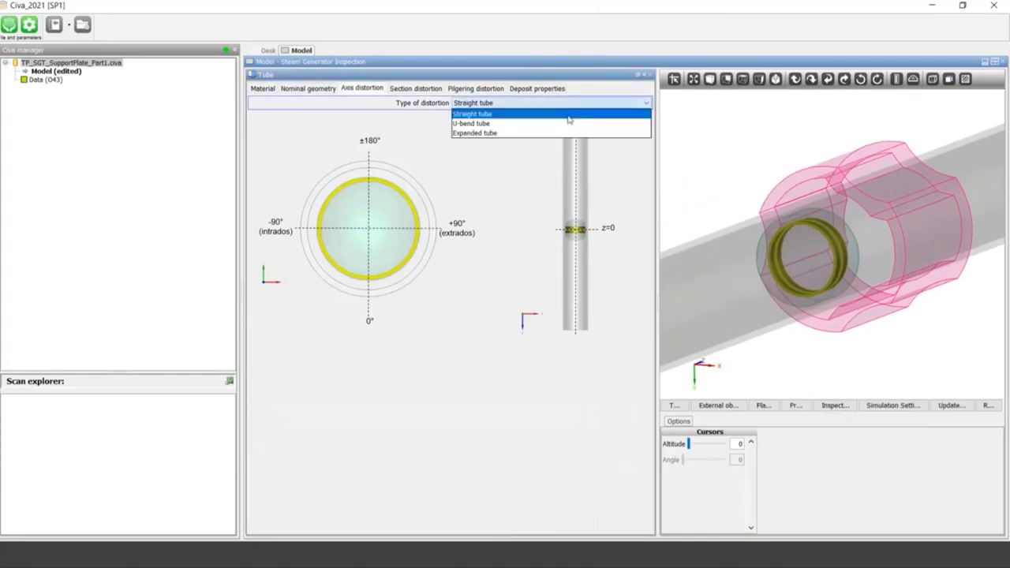
pyautogui.click(555, 136)
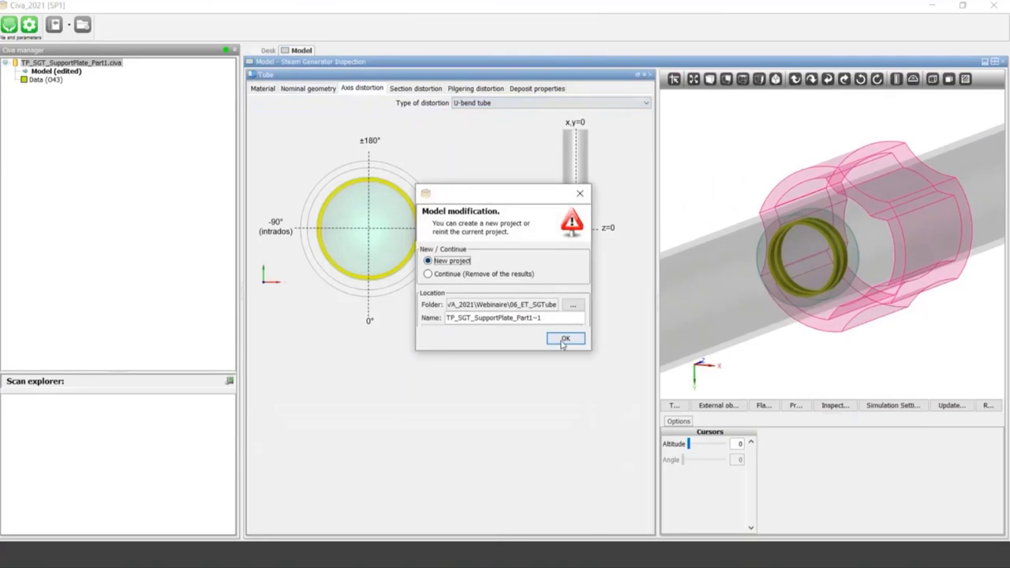
pyautogui.click(562, 337)
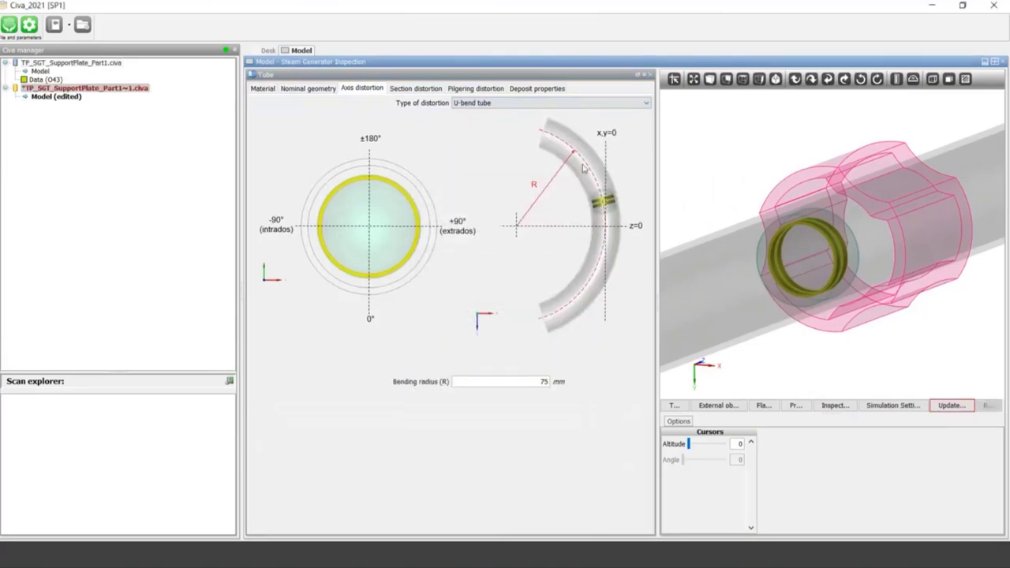
# Show the Expanded tube parameters for the axis distortion and set the distortion type back to Straight tube
pyautogui.click(478, 104)
pyautogui.click(483, 133)
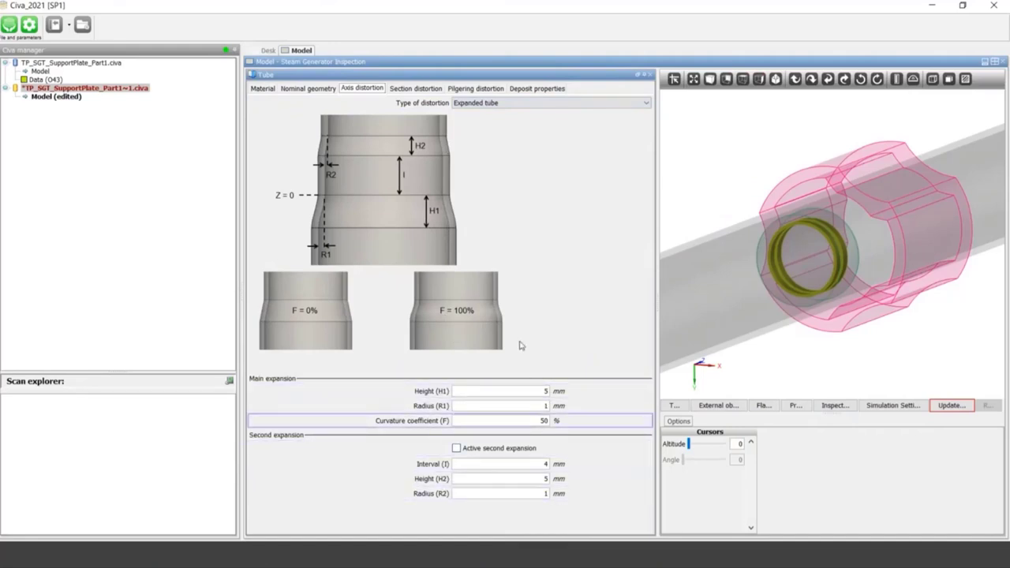
pyautogui.click(478, 104)
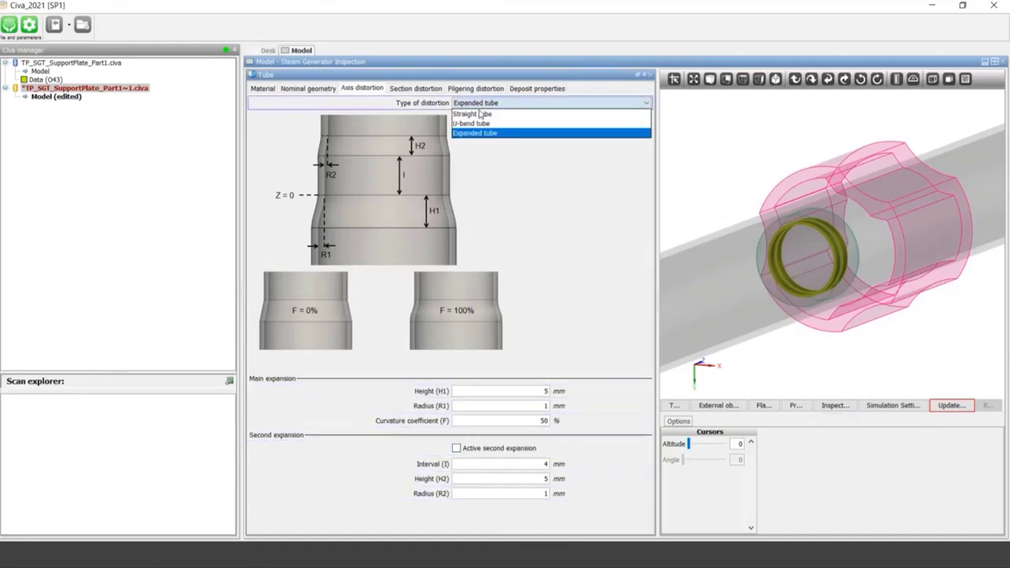
pyautogui.click(475, 113)
# Set the inner radius distortion of the tube section to Parametrized
pyautogui.click(412, 88)
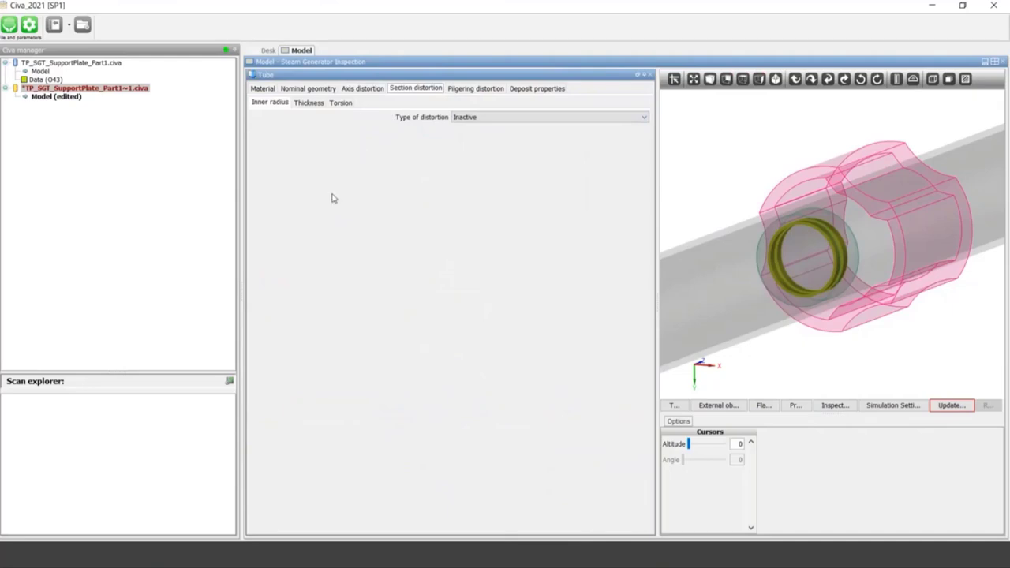
pyautogui.click(466, 118)
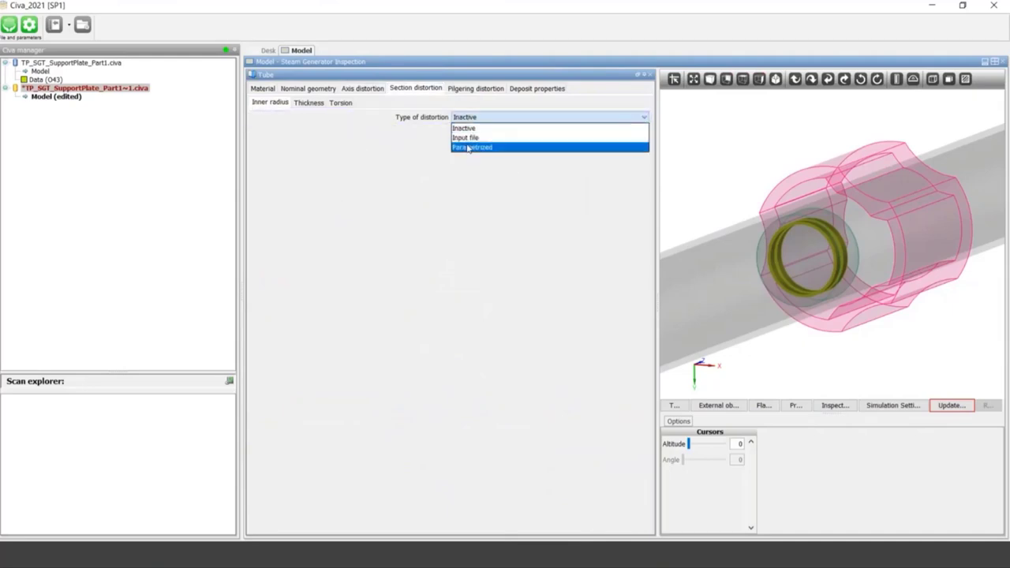
pyautogui.click(469, 147)
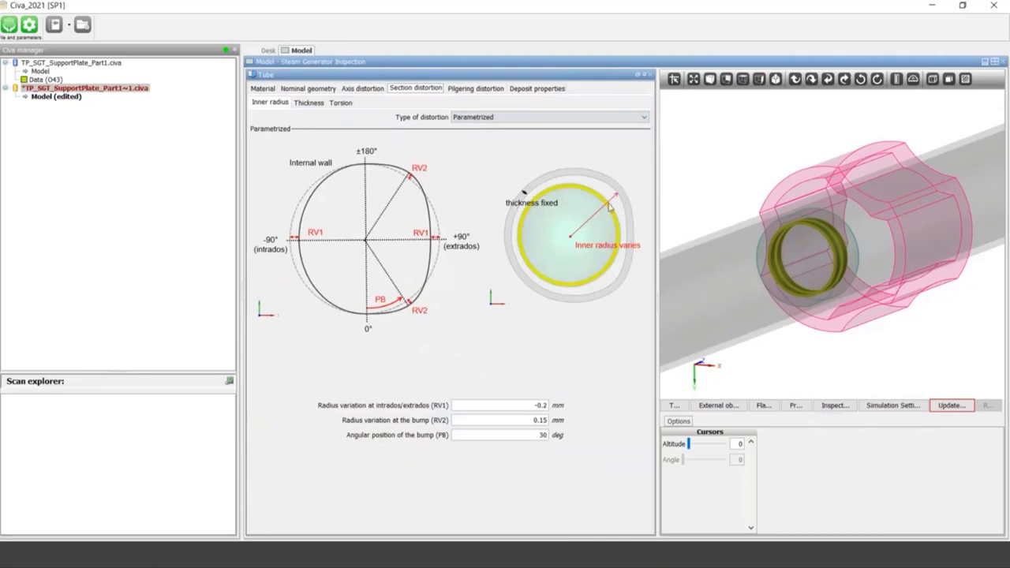
# Set the thickness distortion of the tube section to Parametrized and show the section's torsion parameters
pyautogui.click(314, 104)
pyautogui.click(462, 117)
pyautogui.click(469, 150)
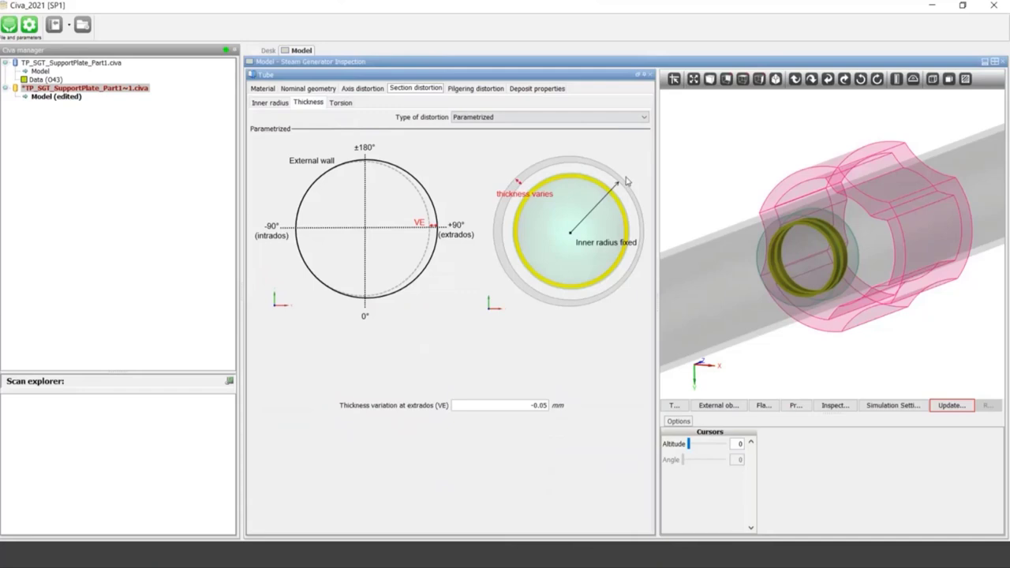
pyautogui.click(340, 103)
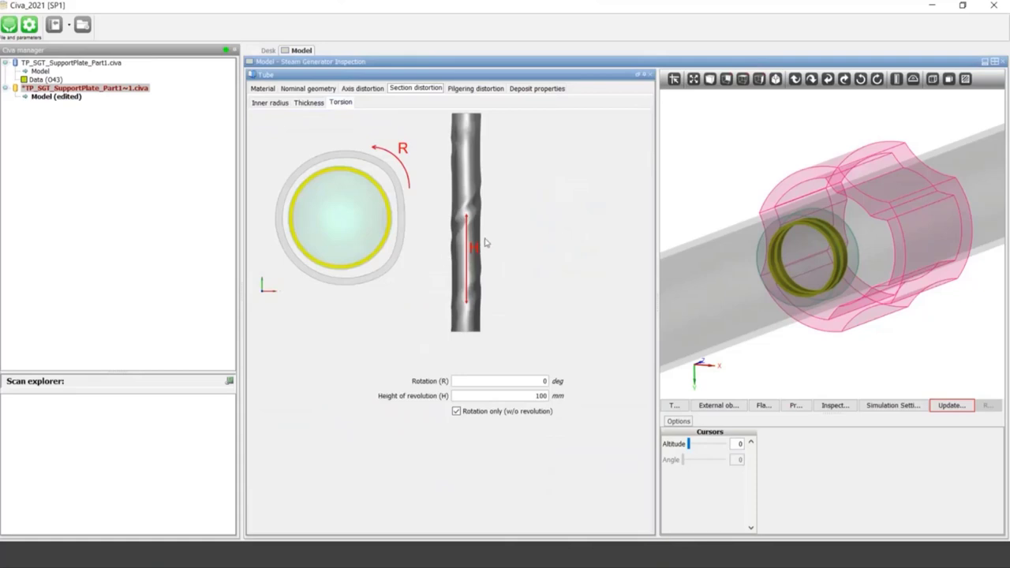
# Set the tube's pilgering distortion to Parametrized
pyautogui.click(481, 88)
pyautogui.click(471, 103)
pyautogui.click(473, 133)
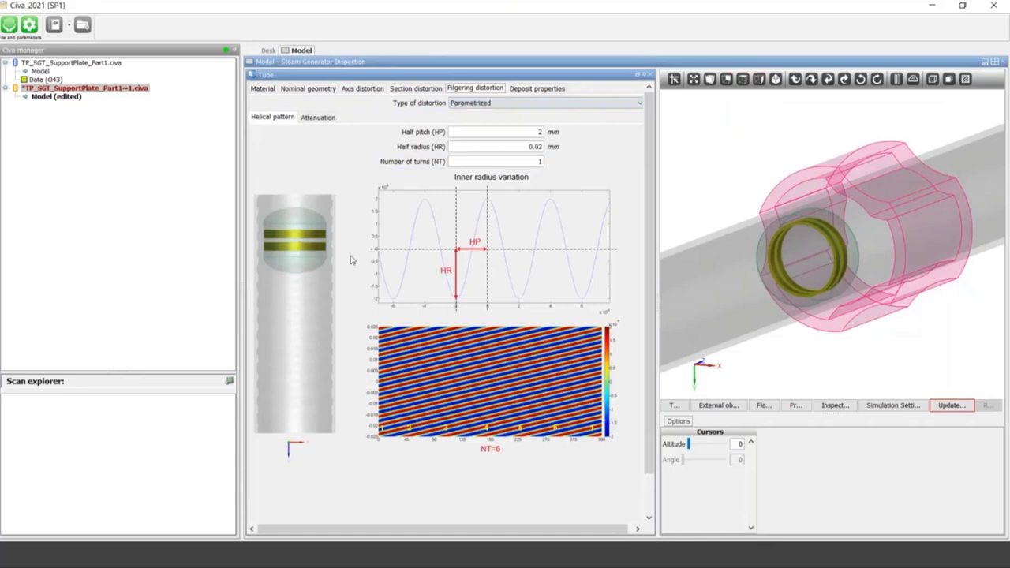
# Show the tube's deposit properties, activating the deposit and deactivating it again
pyautogui.click(531, 90)
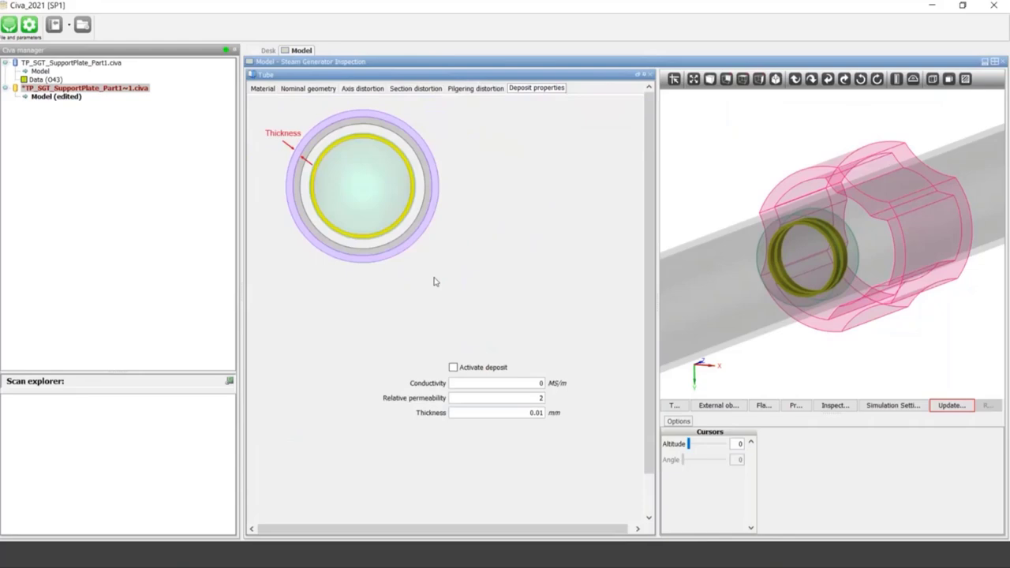
pyautogui.click(453, 367)
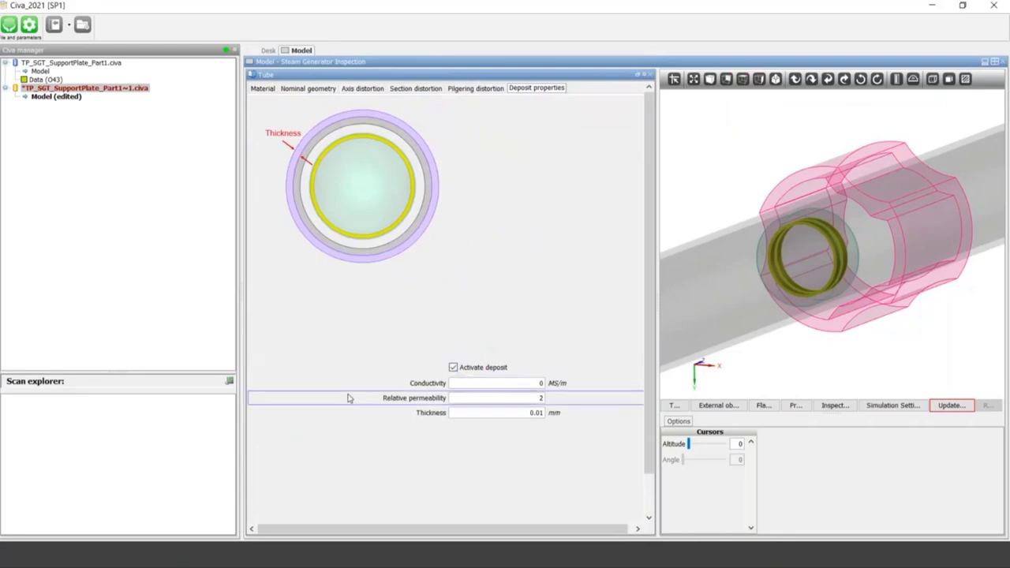
pyautogui.click(453, 368)
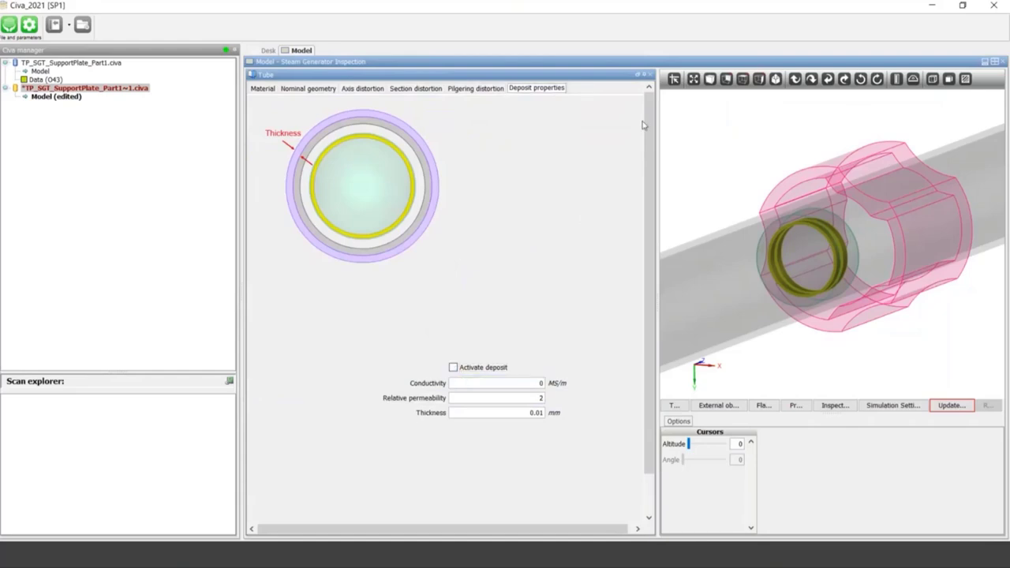
pyautogui.click(652, 77)
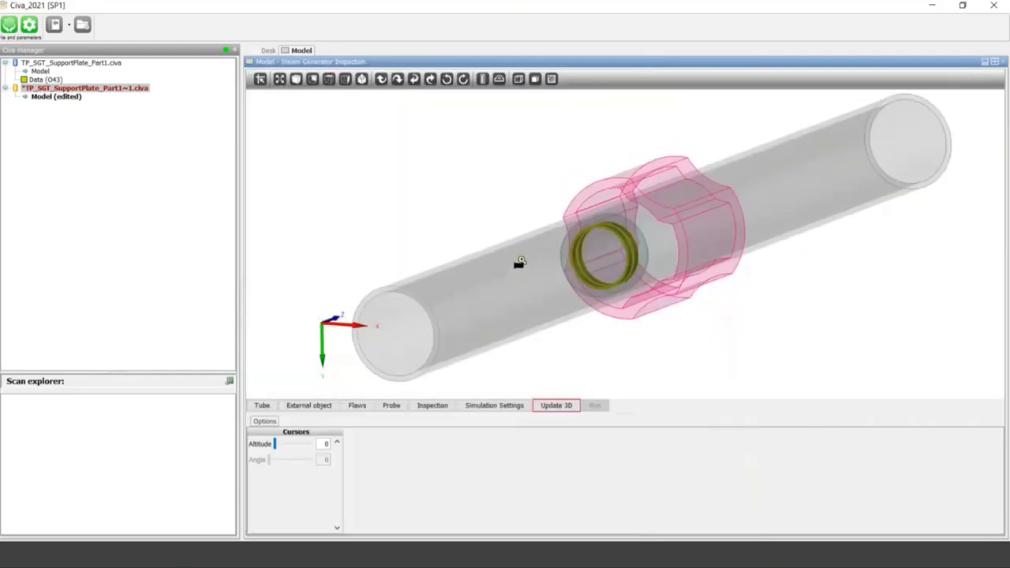
# Show the Trifoiled TSP external object's parameters and examine the support plate around the tube in 3D
pyautogui.moveTo(488, 314); pyautogui.dragTo(512, 304)
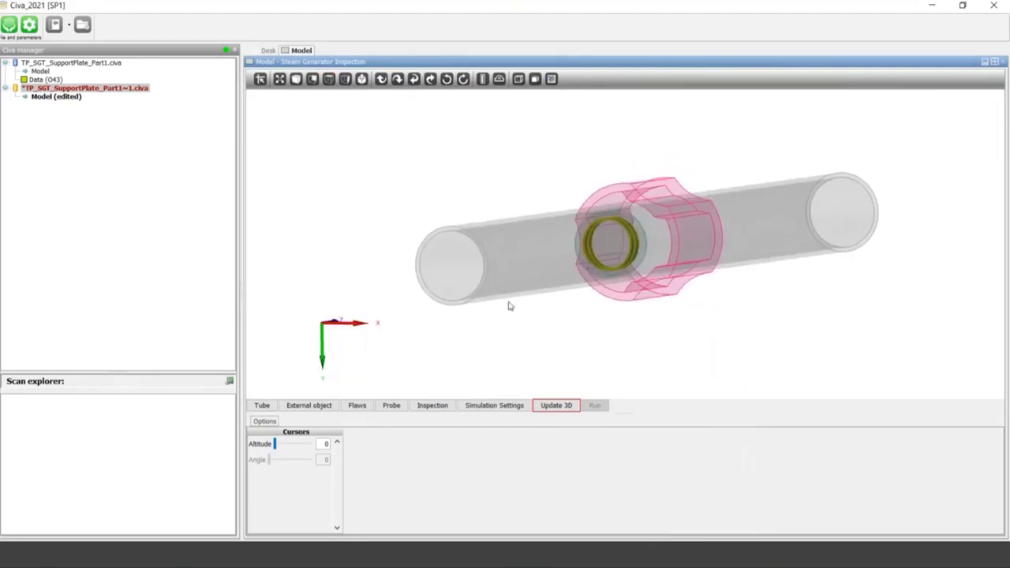
pyautogui.click(323, 407)
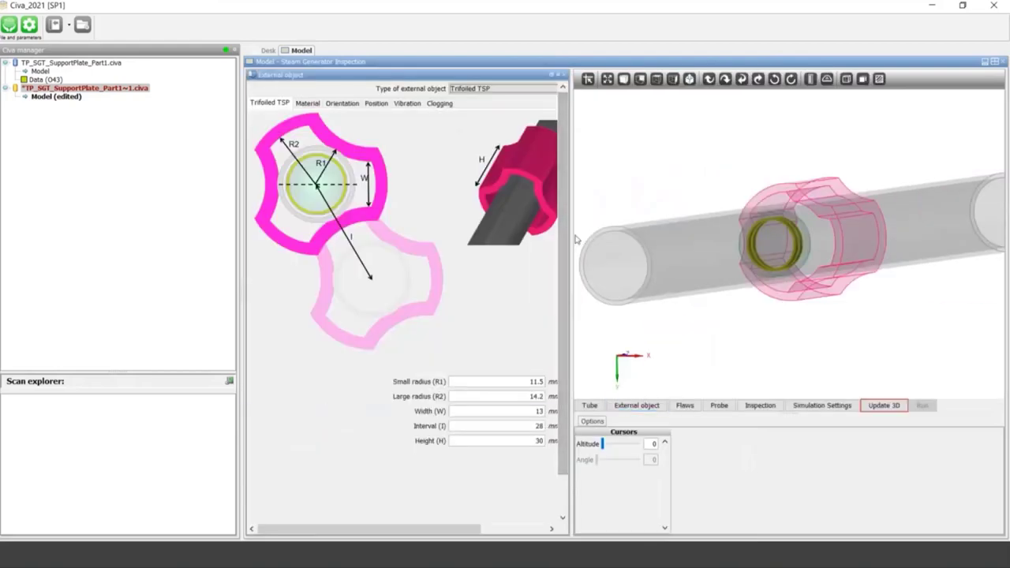
pyautogui.moveTo(576, 240); pyautogui.dragTo(624, 241)
pyautogui.moveTo(733, 276); pyautogui.dragTo(639, 201)
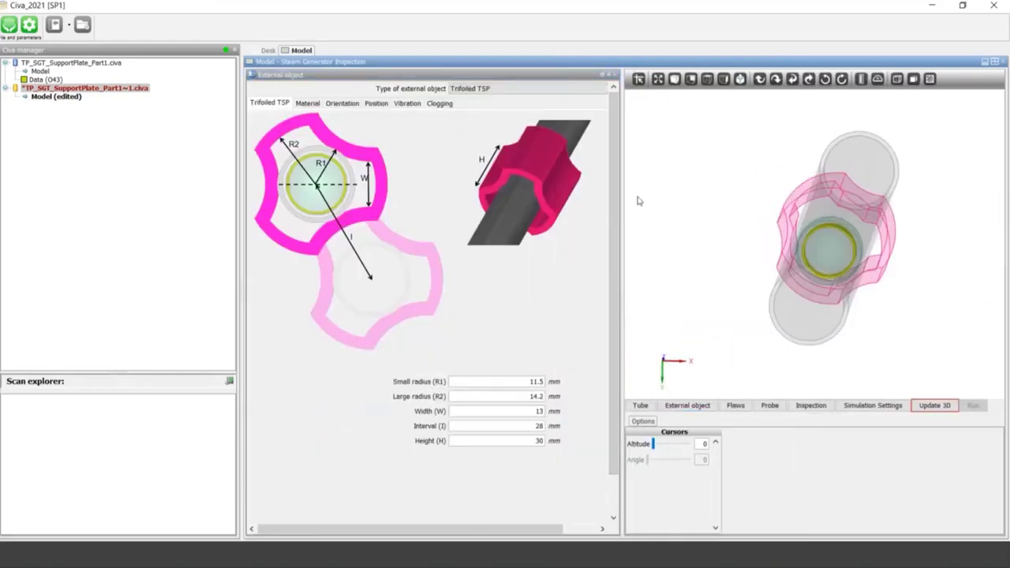
pyautogui.moveTo(805, 236); pyautogui.dragTo(809, 226)
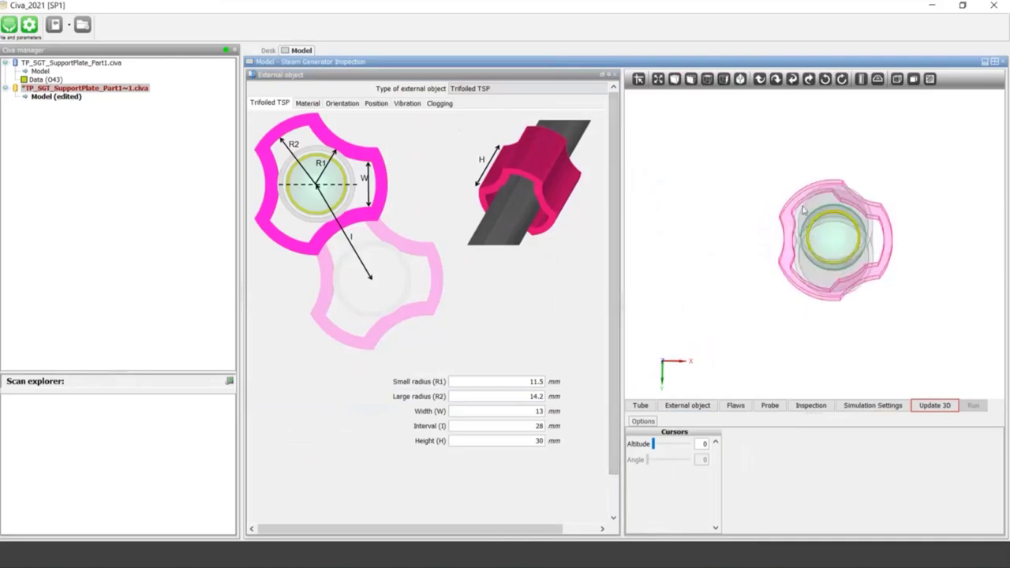
pyautogui.moveTo(825, 282); pyautogui.dragTo(820, 283)
# Set the external object type to Quadrifoiled TSP - A and then to Quadrifoiled TSP -B
pyautogui.click(474, 88)
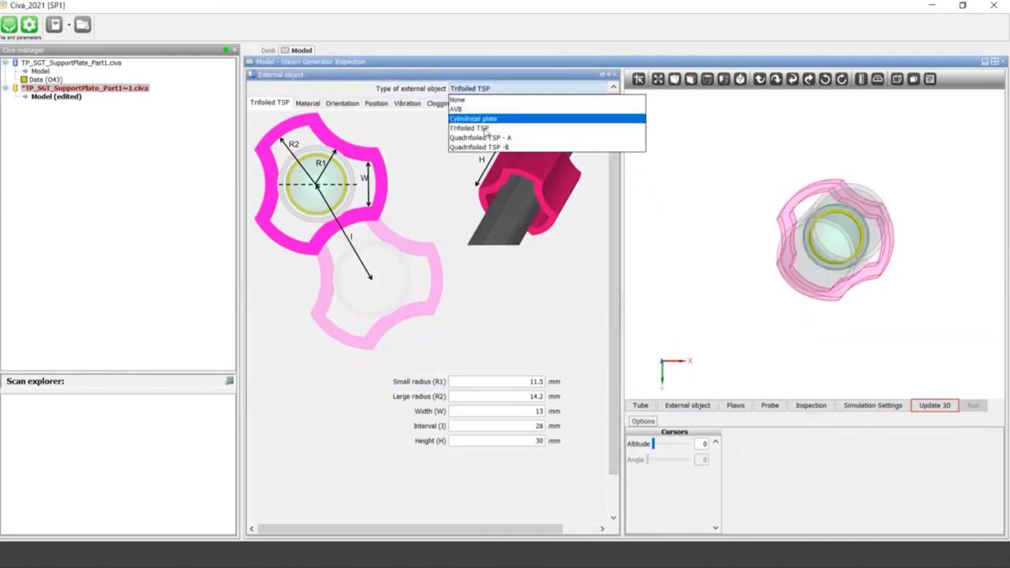
pyautogui.click(486, 139)
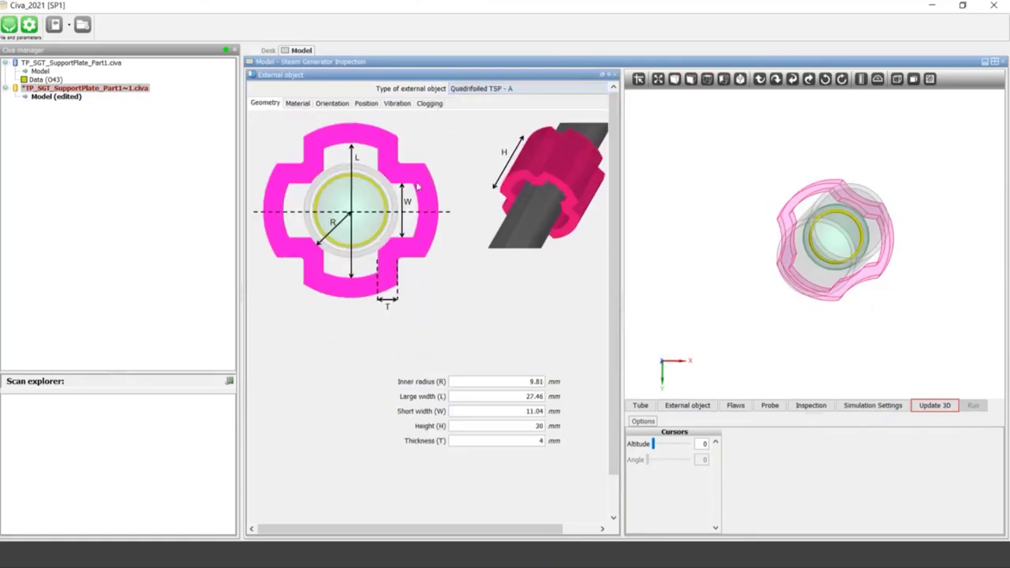
pyautogui.click(486, 89)
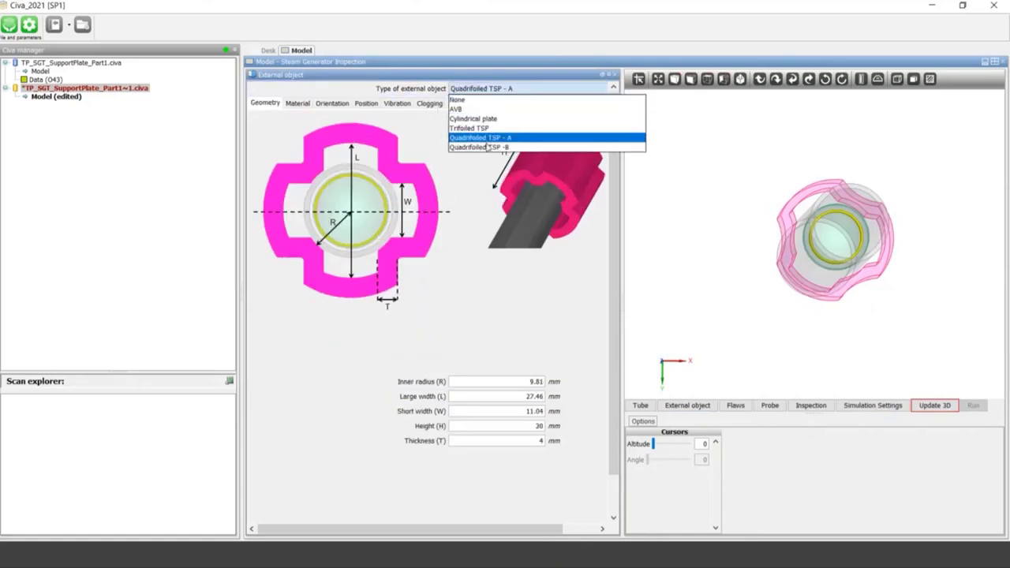
pyautogui.click(487, 147)
# Set the external object type to Cylindrical plate and then to AVB
pyautogui.click(491, 89)
pyautogui.click(485, 118)
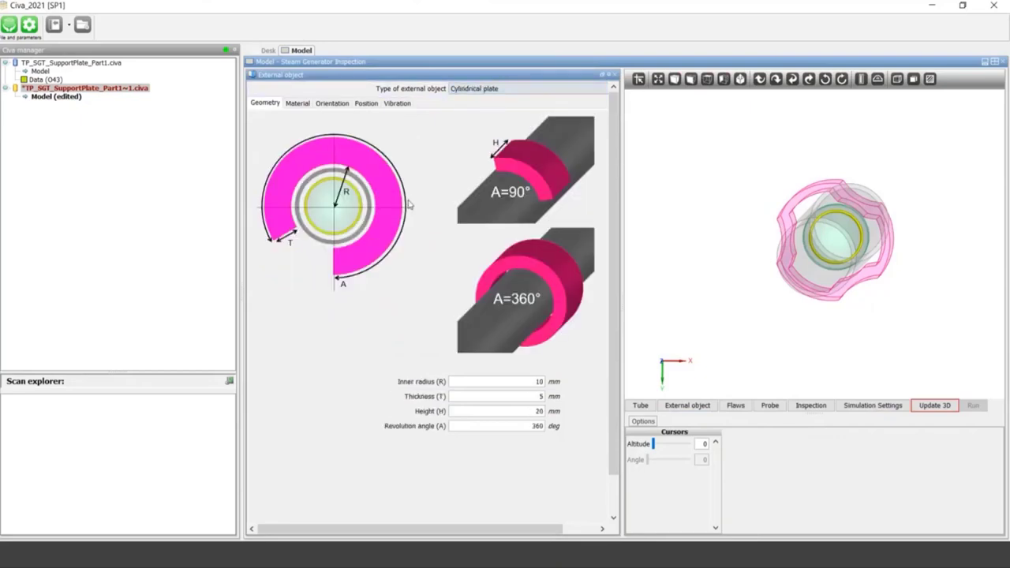
pyautogui.click(464, 90)
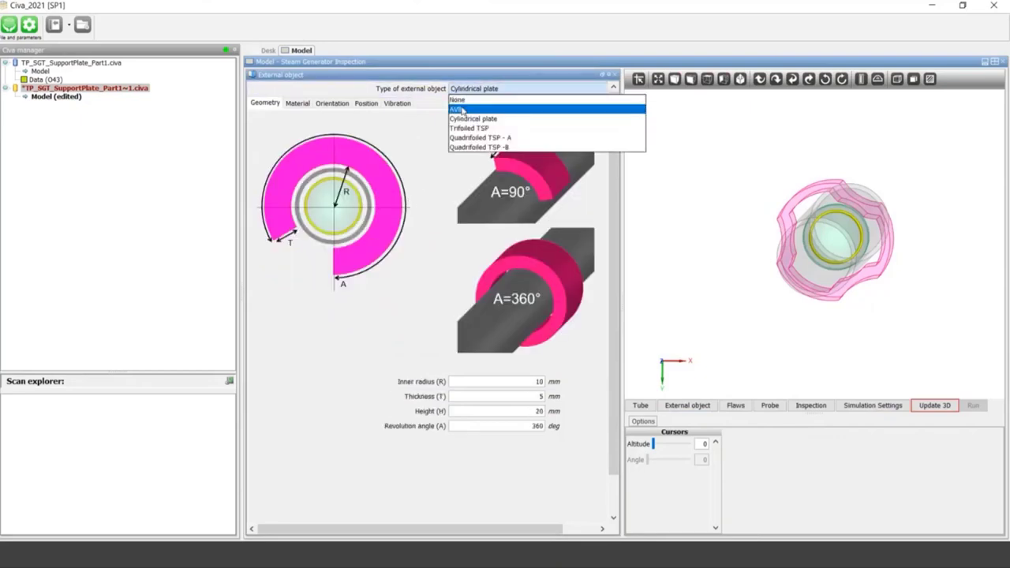
pyautogui.click(462, 110)
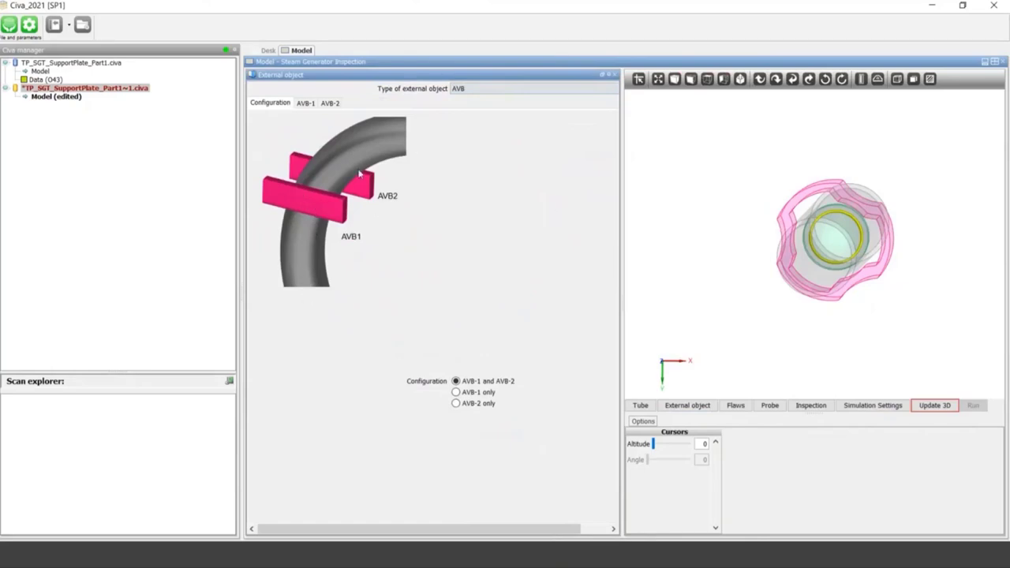
# Set the external object type to None, then back to Trifoiled TSP, and close its settings
pyautogui.click(460, 90)
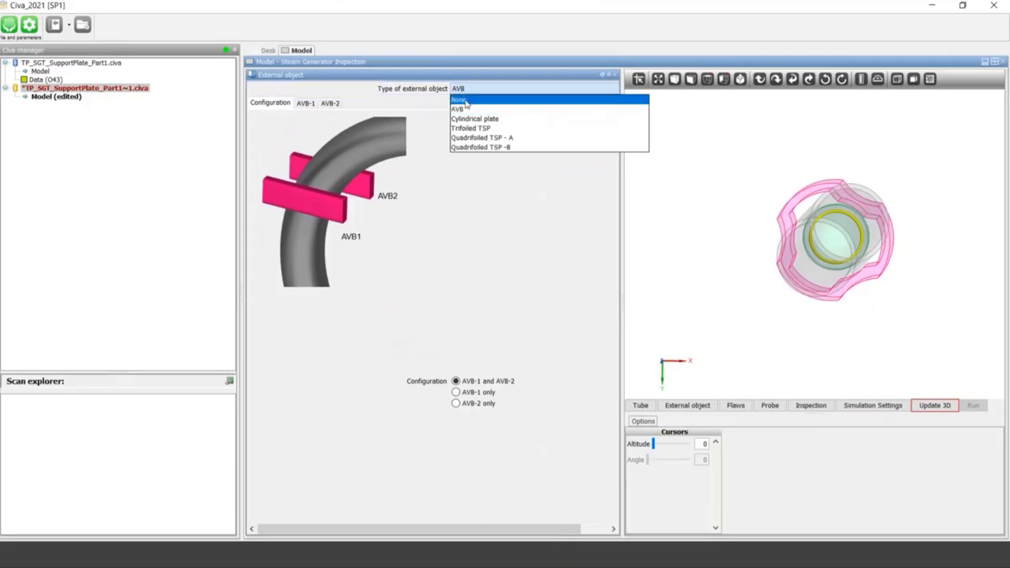
pyautogui.click(463, 98)
pyautogui.click(464, 90)
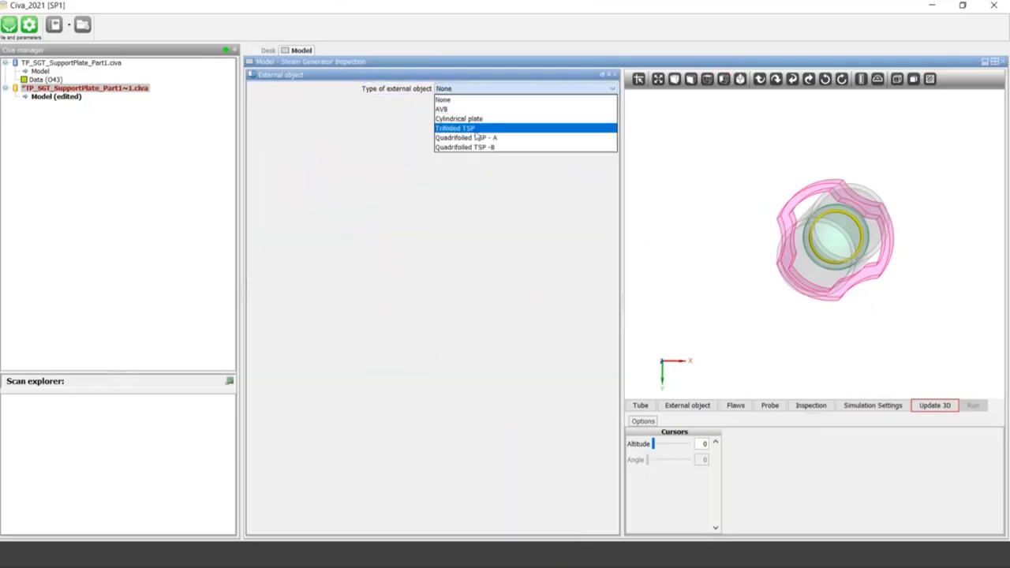
pyautogui.click(466, 129)
pyautogui.click(616, 76)
# Open the flaw settings of the tube and set the type of defect to Hole
pyautogui.click(357, 406)
pyautogui.moveTo(688, 299); pyautogui.dragTo(654, 299)
pyautogui.moveTo(697, 262); pyautogui.dragTo(541, 168)
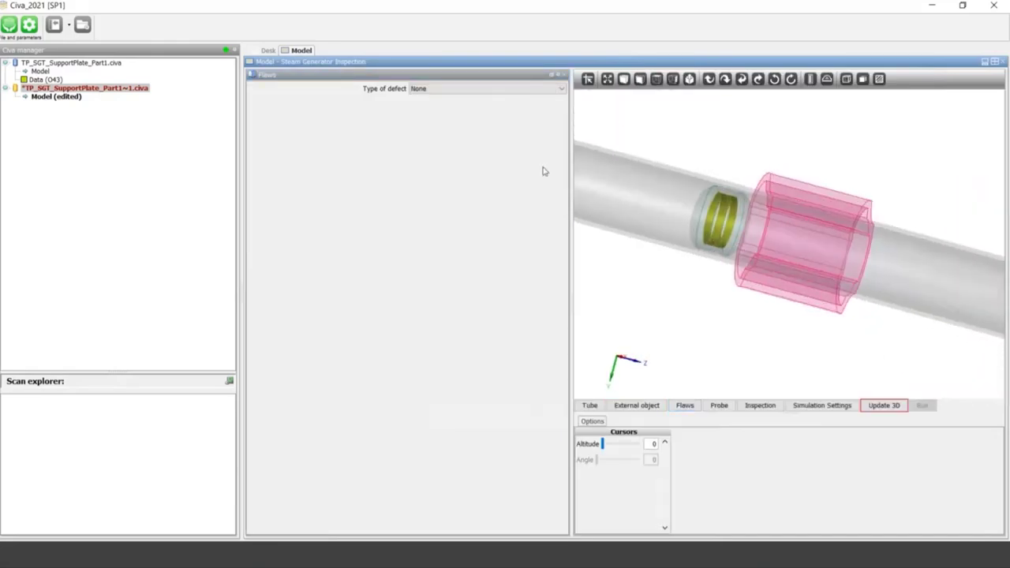
pyautogui.click(478, 90)
pyautogui.click(466, 109)
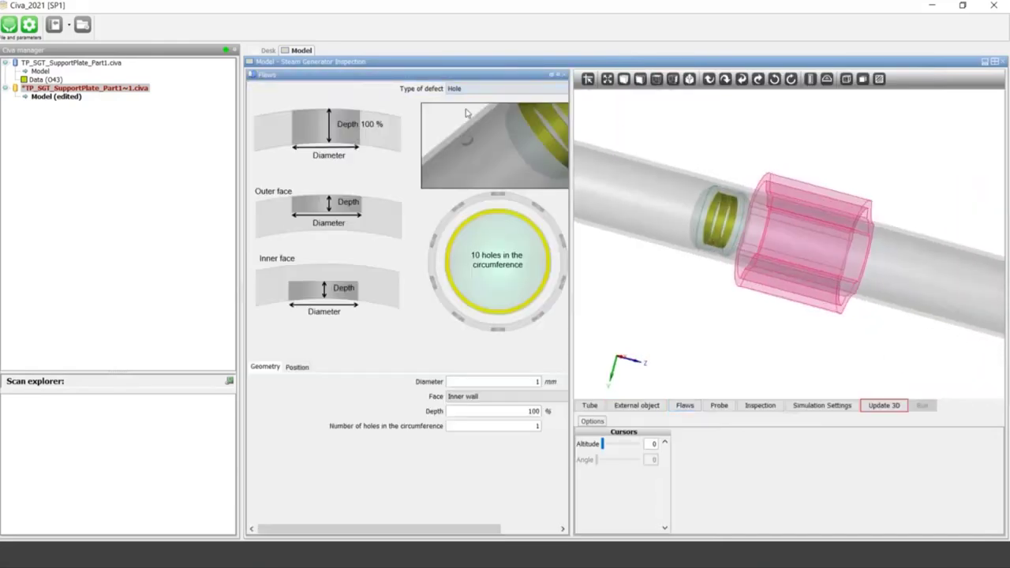
# Set the type of defect to Straight wear and then to Bump
pyautogui.click(469, 90)
pyautogui.click(468, 118)
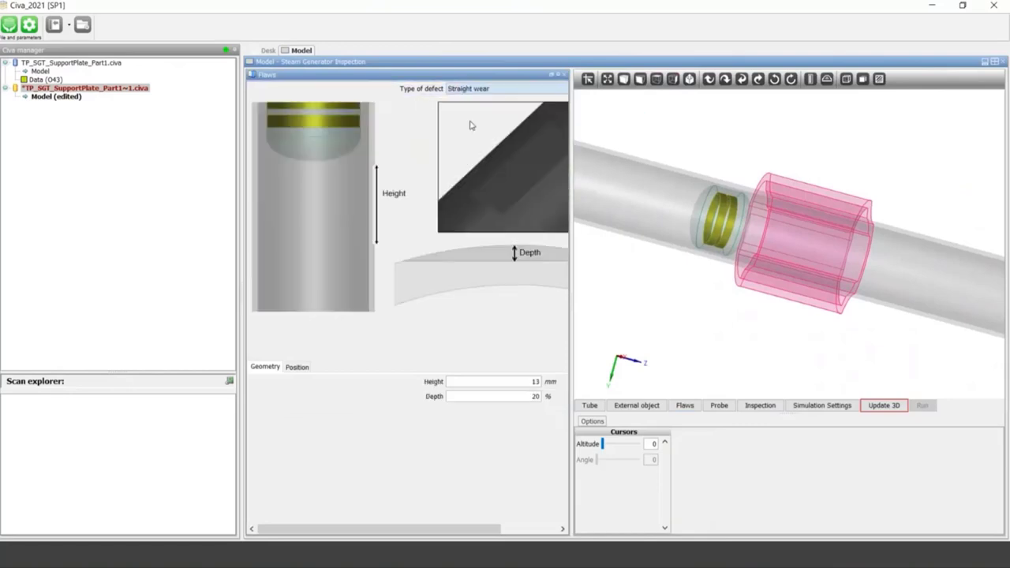
pyautogui.click(462, 90)
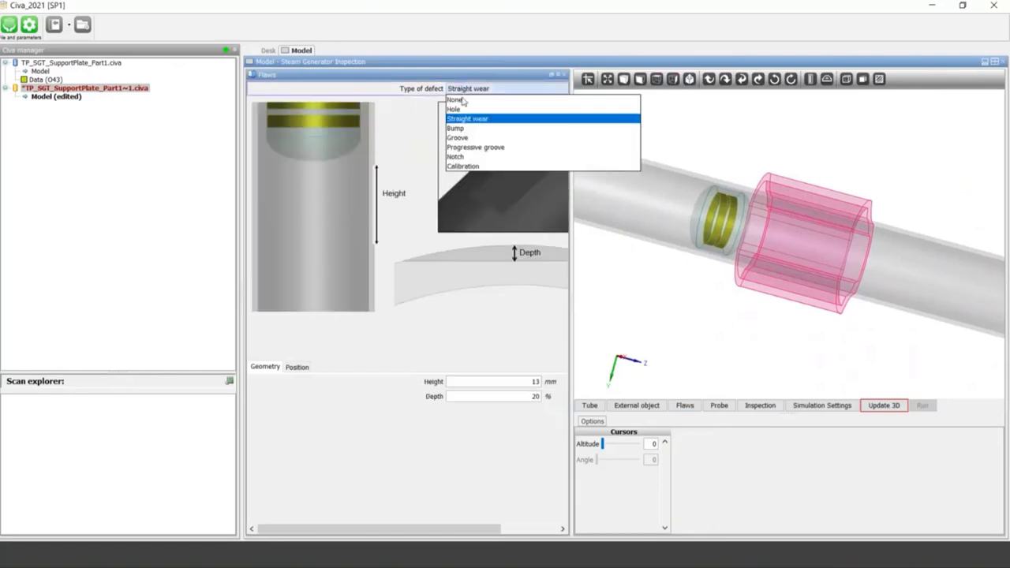
pyautogui.click(470, 127)
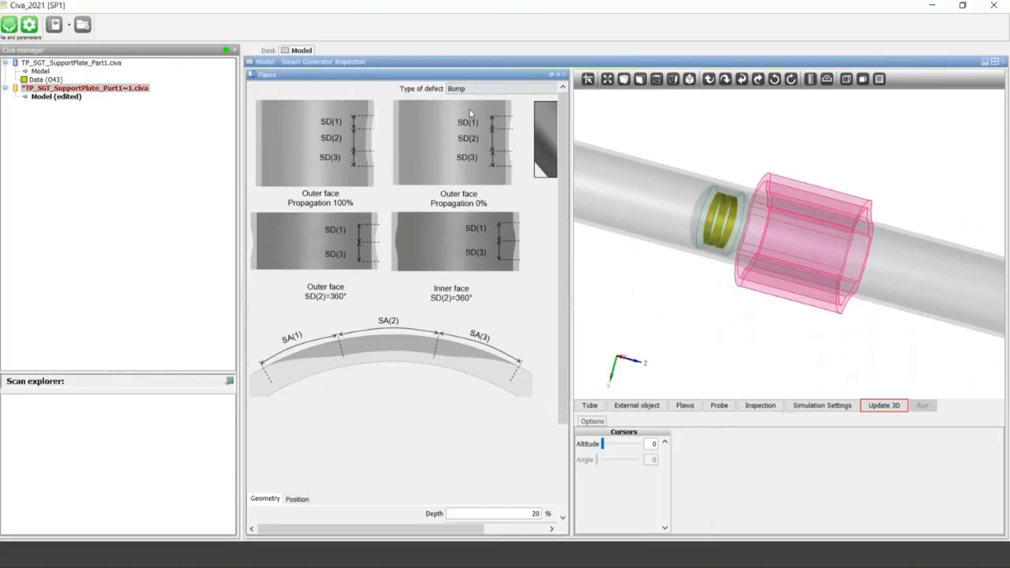
# Set the type of defect to Groove and then to Progressive groove
pyautogui.click(468, 89)
pyautogui.click(470, 137)
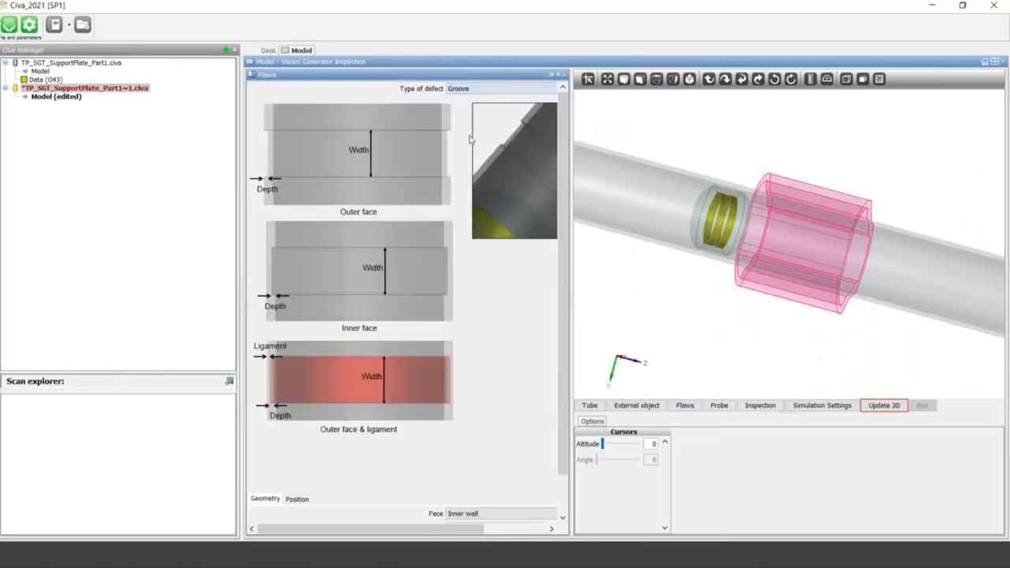
pyautogui.click(468, 89)
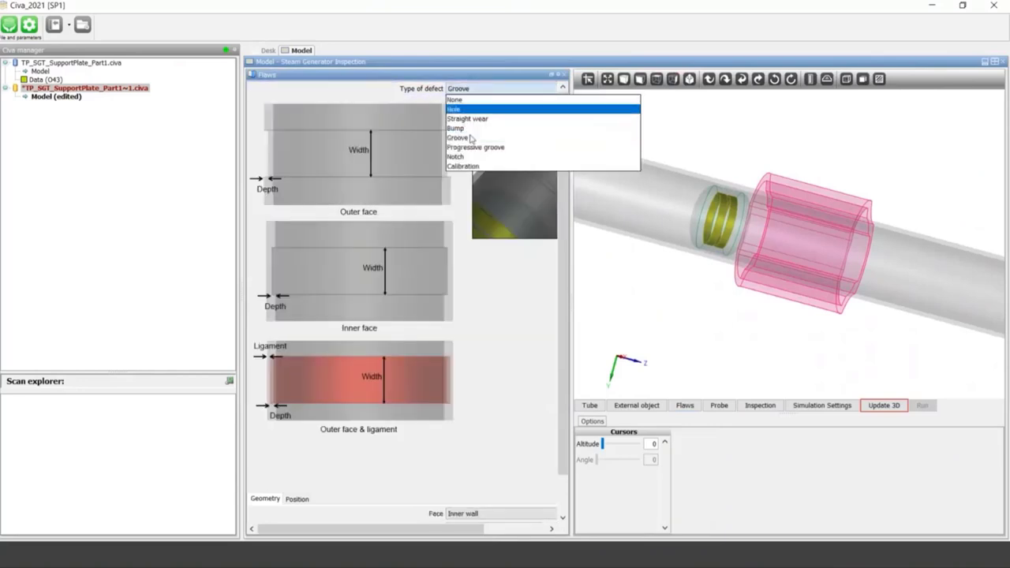
pyautogui.click(473, 149)
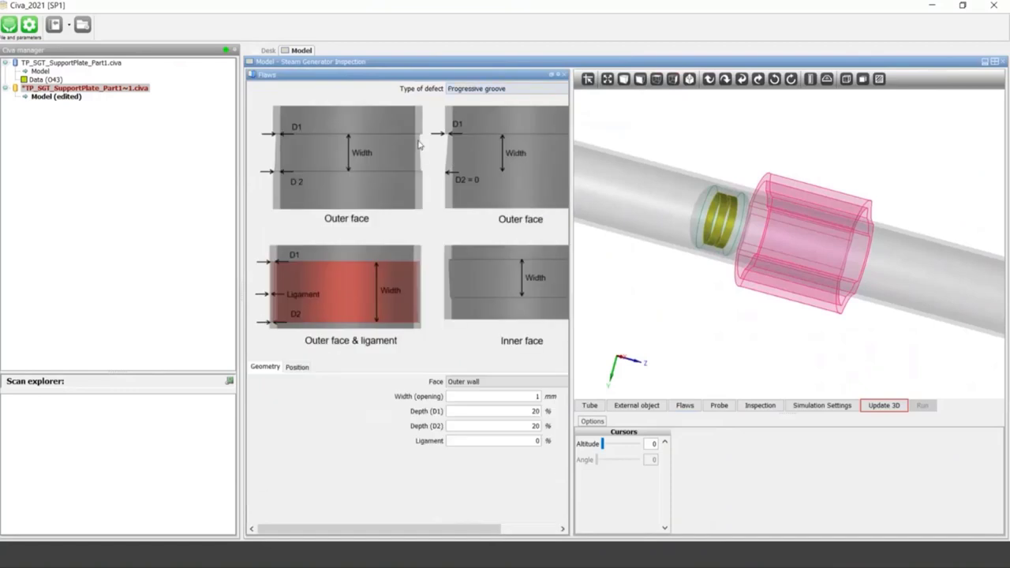
# Set the type of defect to Notch and choose the L-shape notch
pyautogui.click(463, 91)
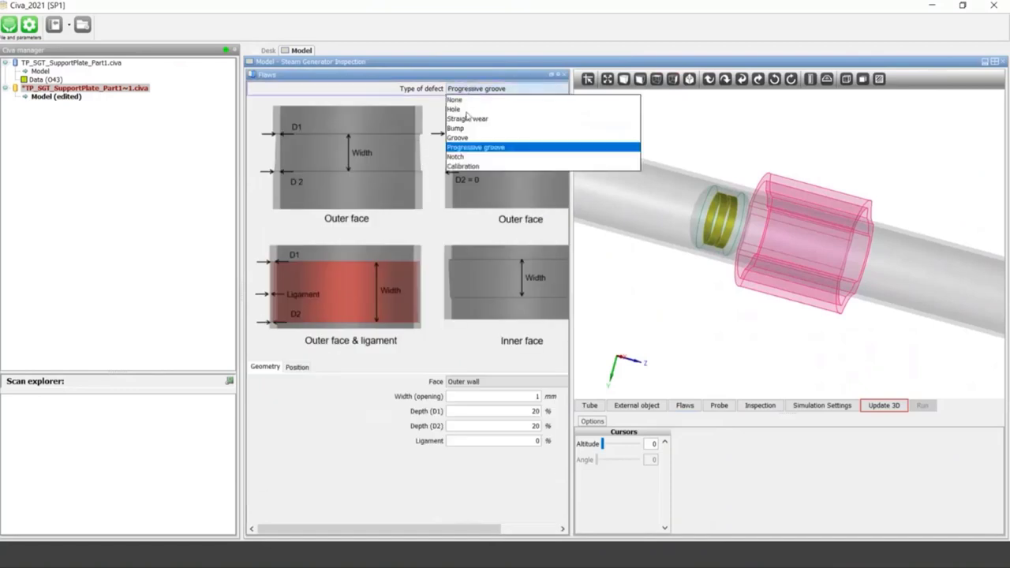
pyautogui.click(469, 157)
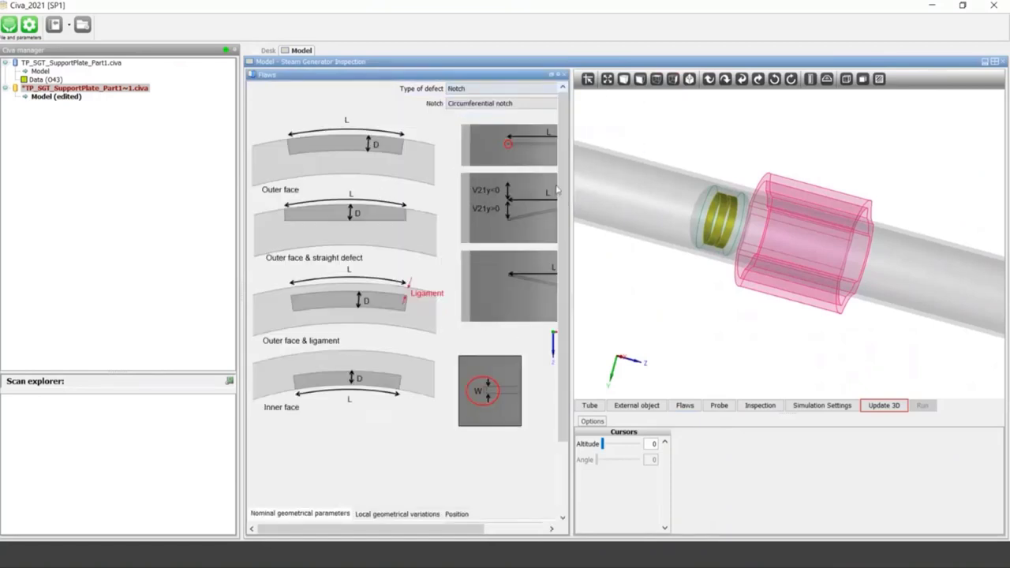
pyautogui.moveTo(572, 180); pyautogui.dragTo(653, 180)
pyautogui.click(511, 103)
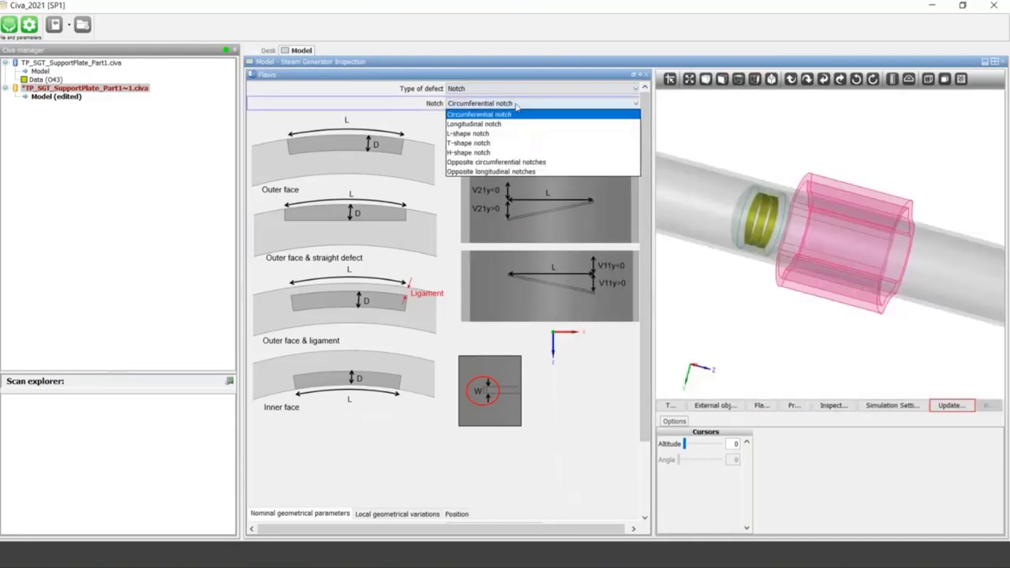
pyautogui.click(510, 134)
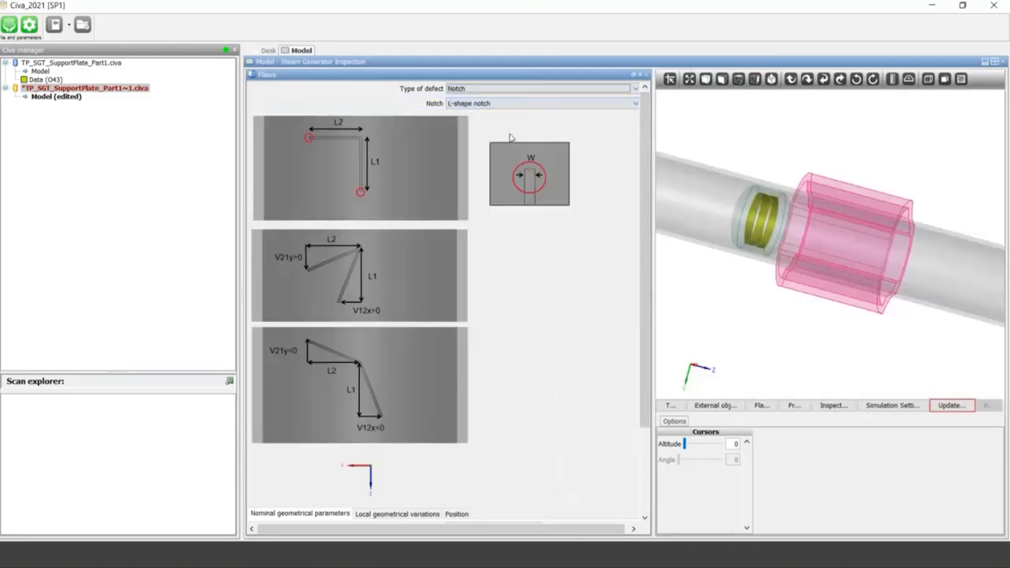
# Set the notch to T-shape notch and then to H-shape notch
pyautogui.click(468, 105)
pyautogui.click(474, 143)
pyautogui.click(478, 104)
pyautogui.click(471, 153)
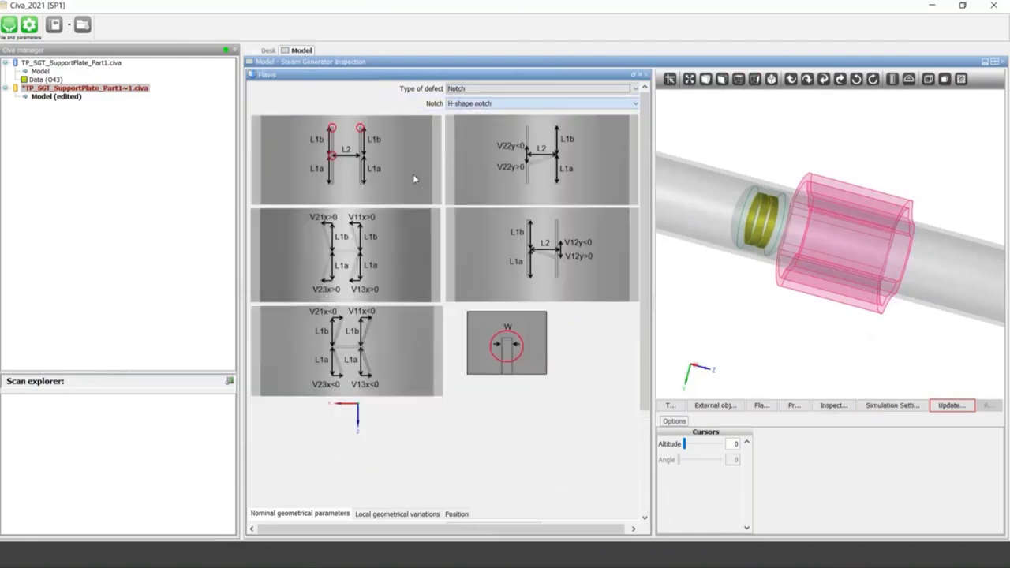
pyautogui.click(484, 104)
pyautogui.click(484, 103)
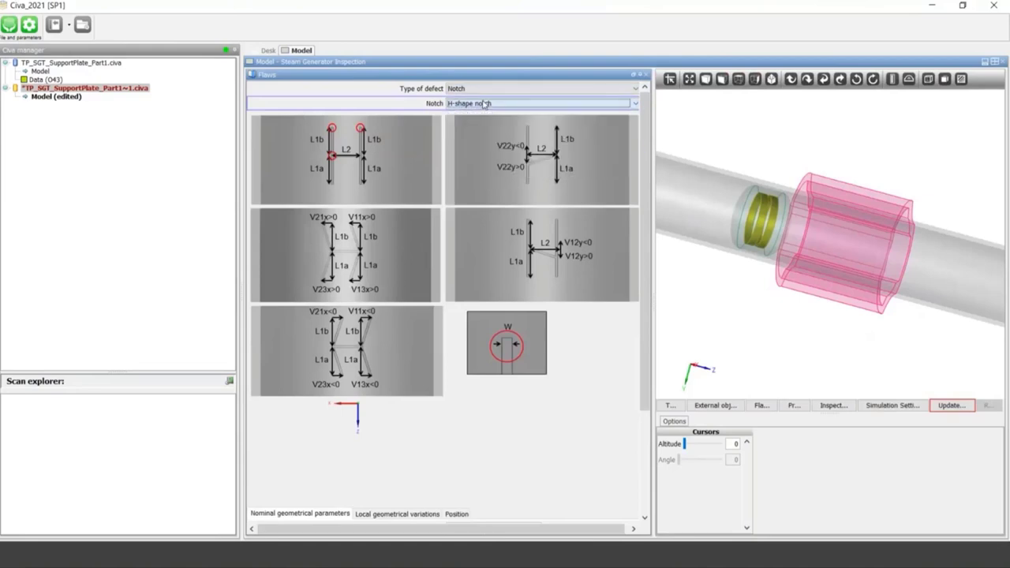
pyautogui.click(499, 104)
# Set the type of defect to Calibration, review the available calibration flaws, and close the flaw settings
pyautogui.click(480, 89)
pyautogui.click(480, 89)
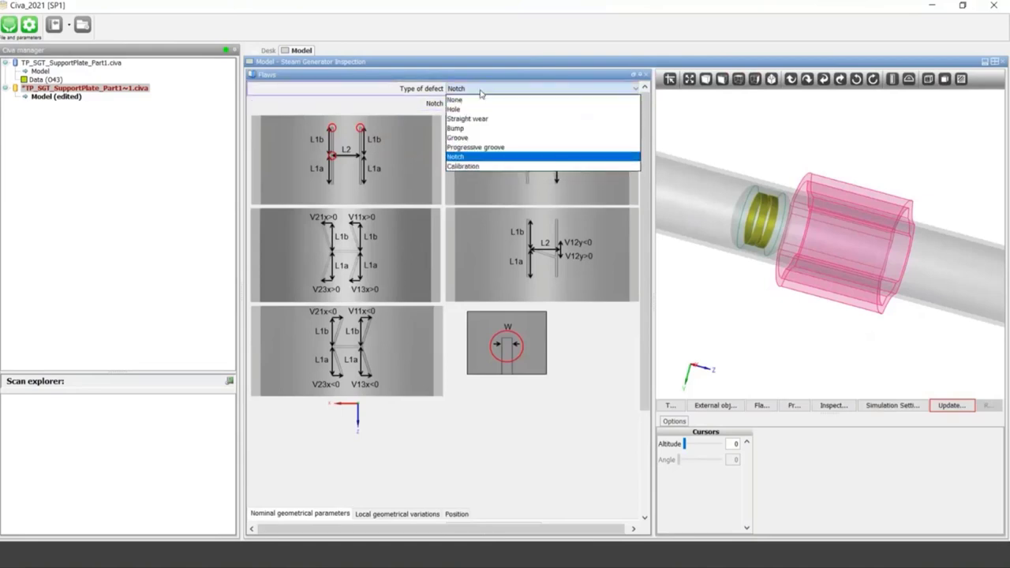
pyautogui.click(463, 166)
pyautogui.click(477, 107)
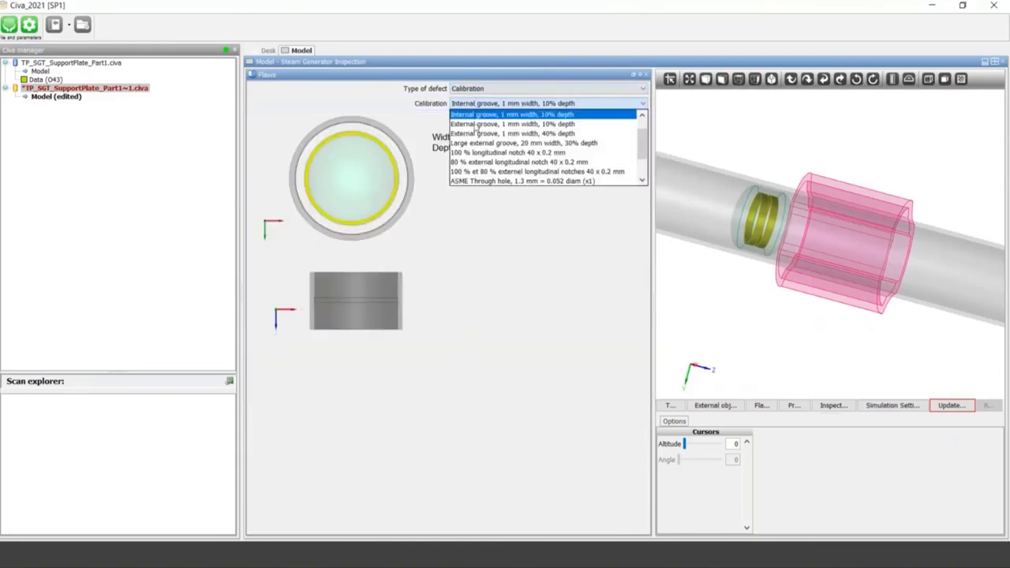
pyautogui.scroll(-1, 483, 154)
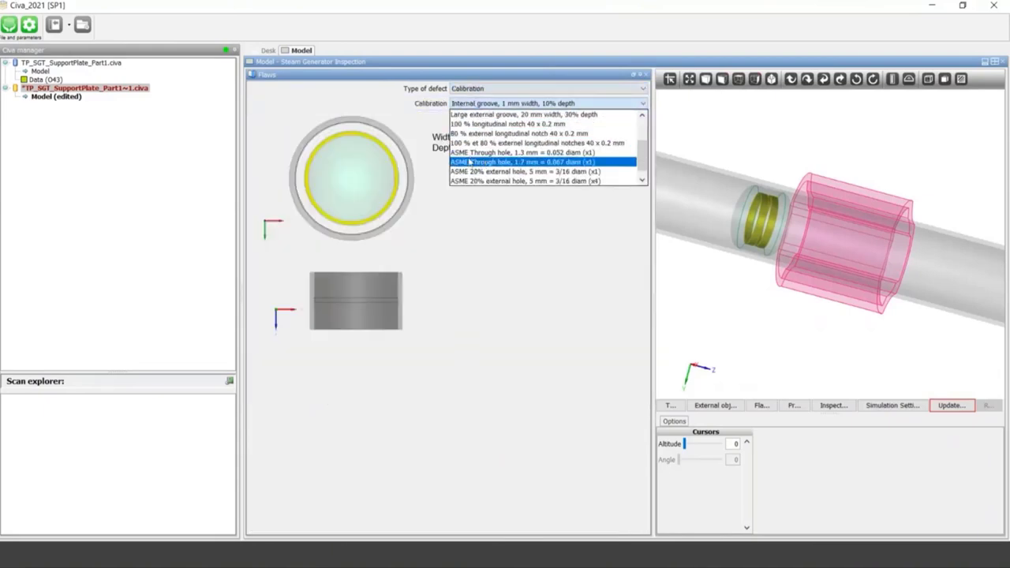
pyautogui.press('Down')
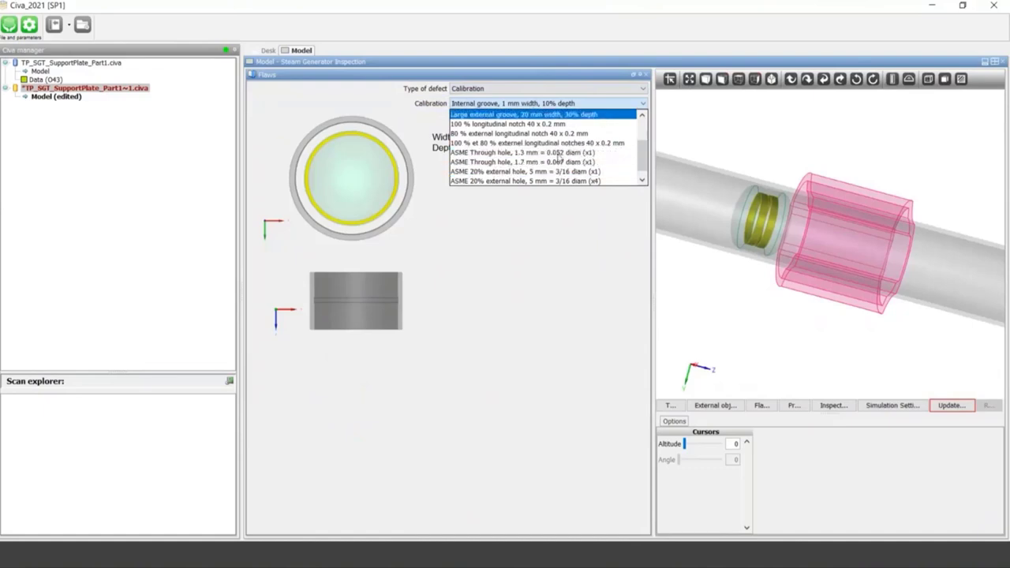
pyautogui.click(549, 230)
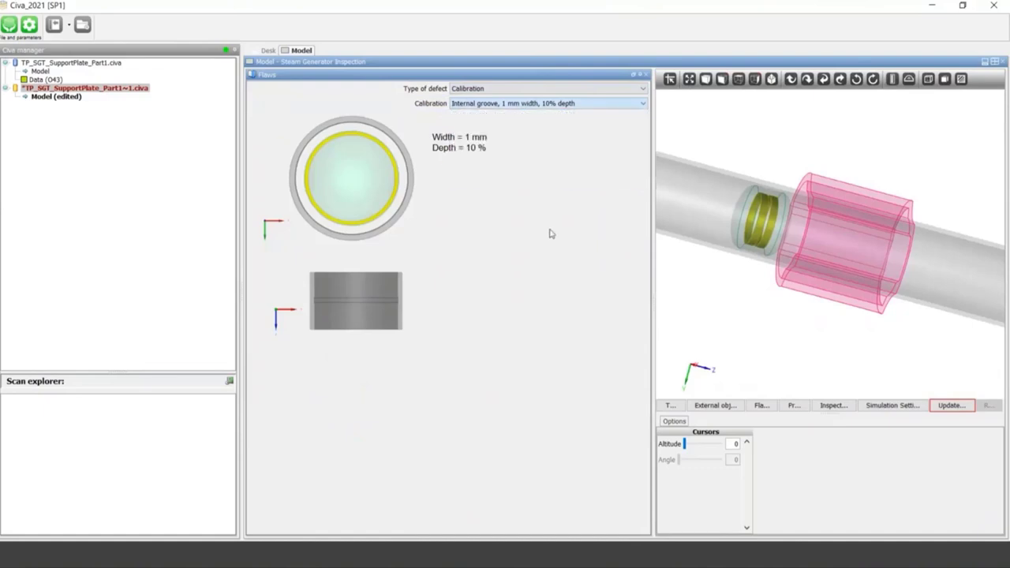
pyautogui.click(645, 76)
# Examine the axial probe's coil settings and its two coils in the 3D view, and close the probe settings
pyautogui.moveTo(516, 233); pyautogui.dragTo(510, 257)
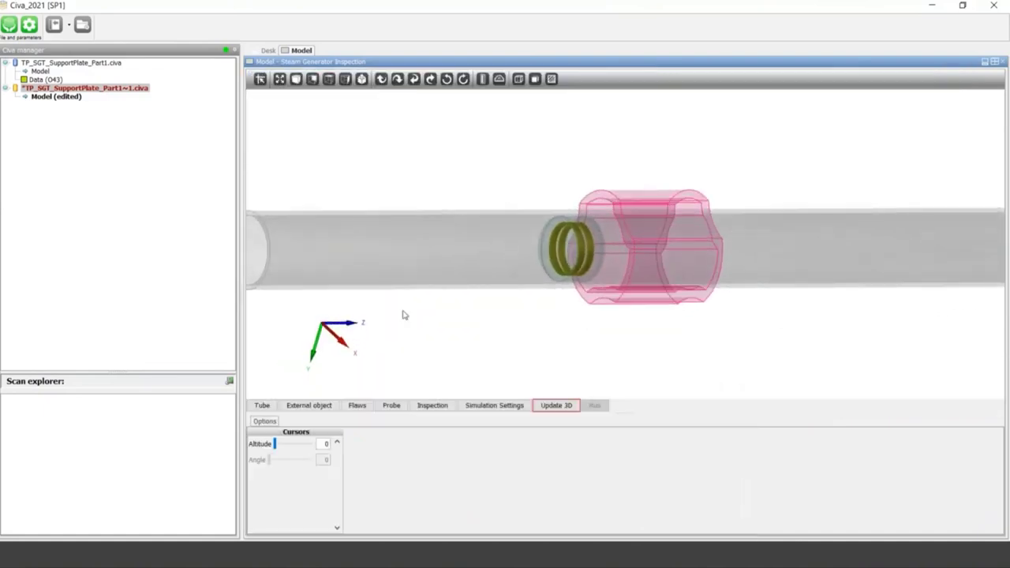
pyautogui.click(392, 405)
pyautogui.moveTo(671, 214); pyautogui.dragTo(654, 211)
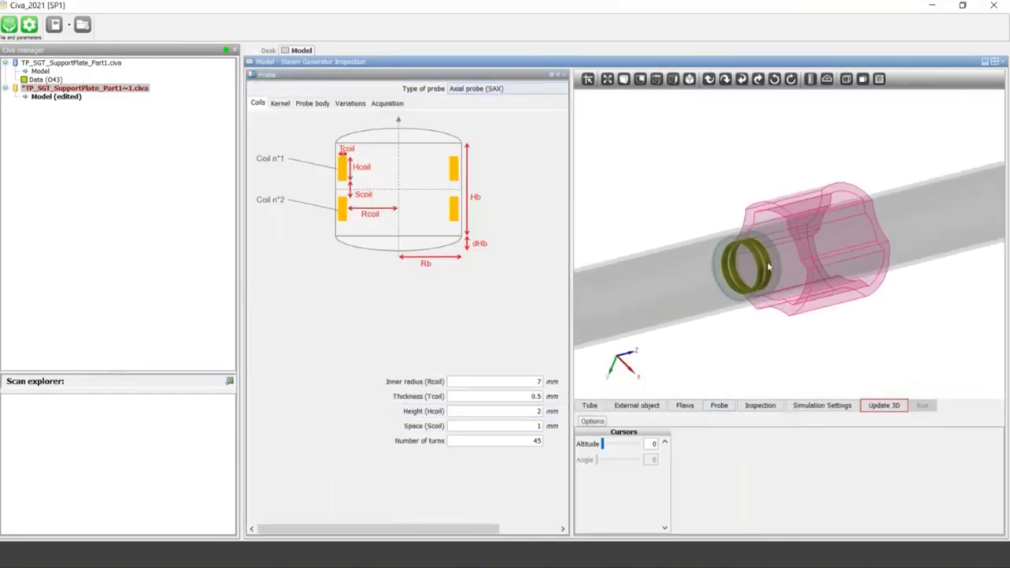
pyautogui.scroll(3, 753, 266)
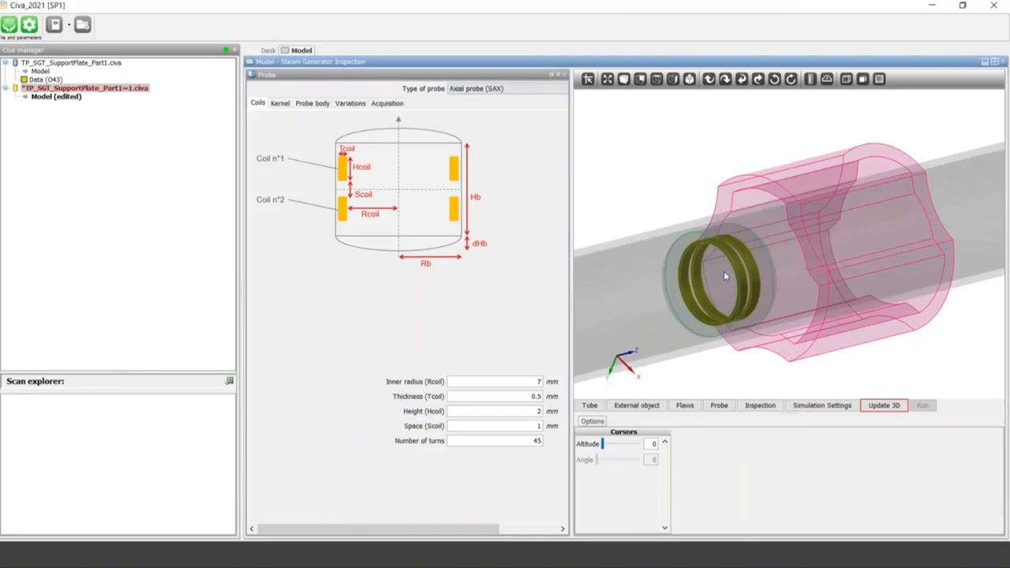
pyautogui.scroll(-3, 686, 288)
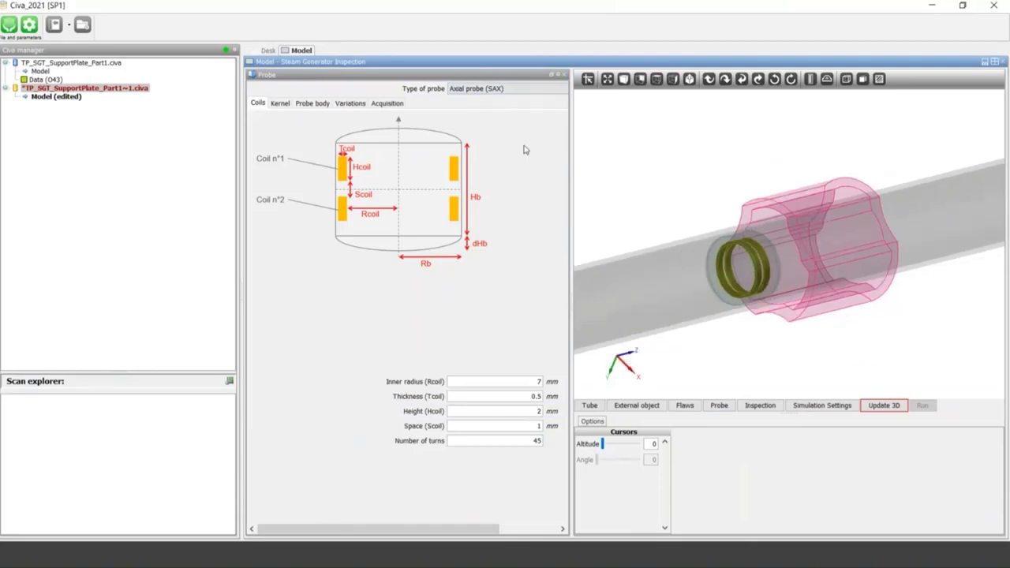
pyautogui.click(557, 75)
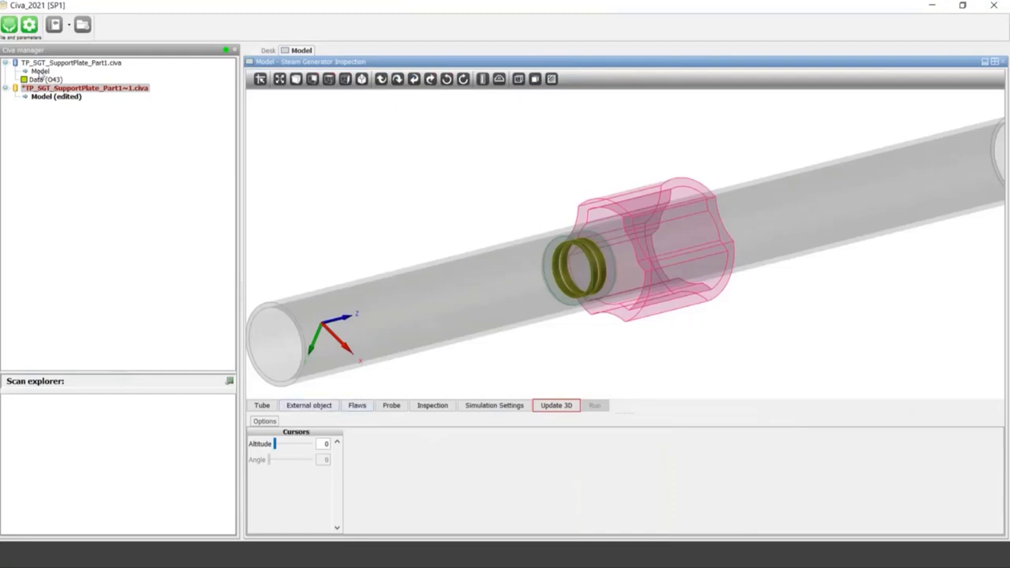
# Open the simulation results of TP_SGT_SupportPlate_Part1.civa and display data 5
pyautogui.click(39, 71)
pyautogui.rightClick(38, 72)
pyautogui.click(29, 78)
pyautogui.rightClick(32, 79)
pyautogui.click(60, 87)
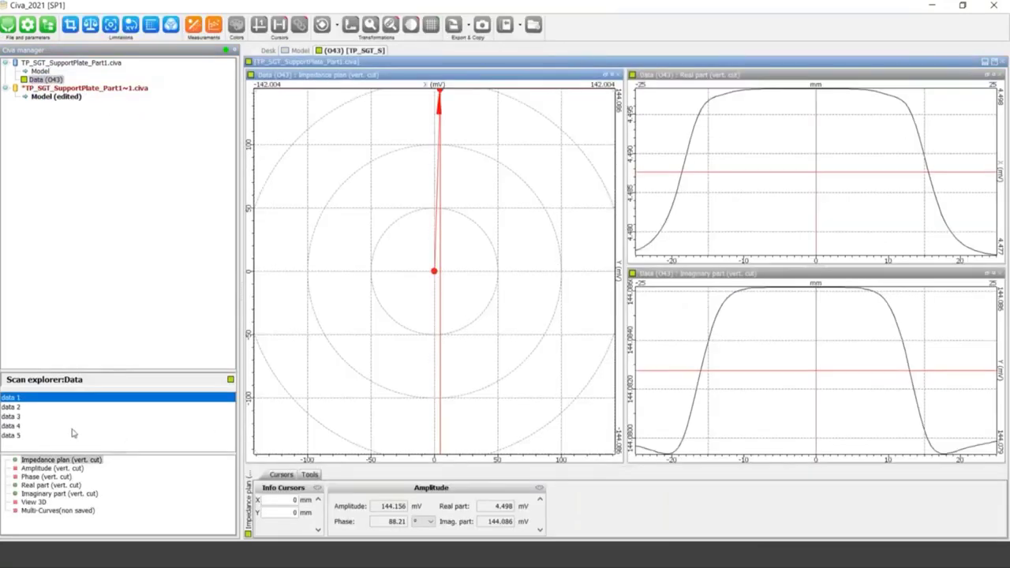
pyautogui.click(69, 436)
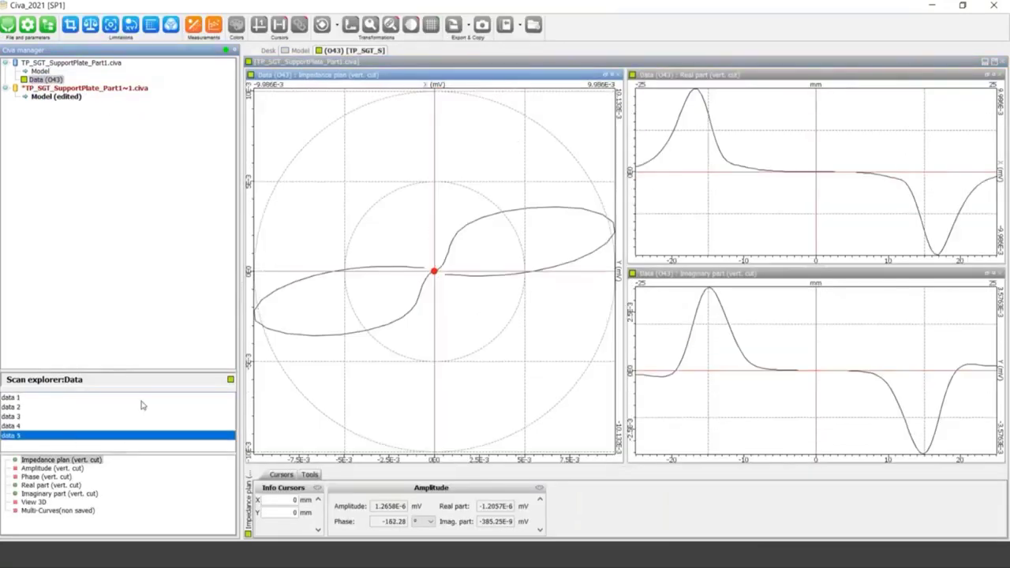
# Add the 3D view to the Part1 results, orient it obliquely on the support plate, and move the curve cursor to about 4.18 mm
pyautogui.click(32, 503)
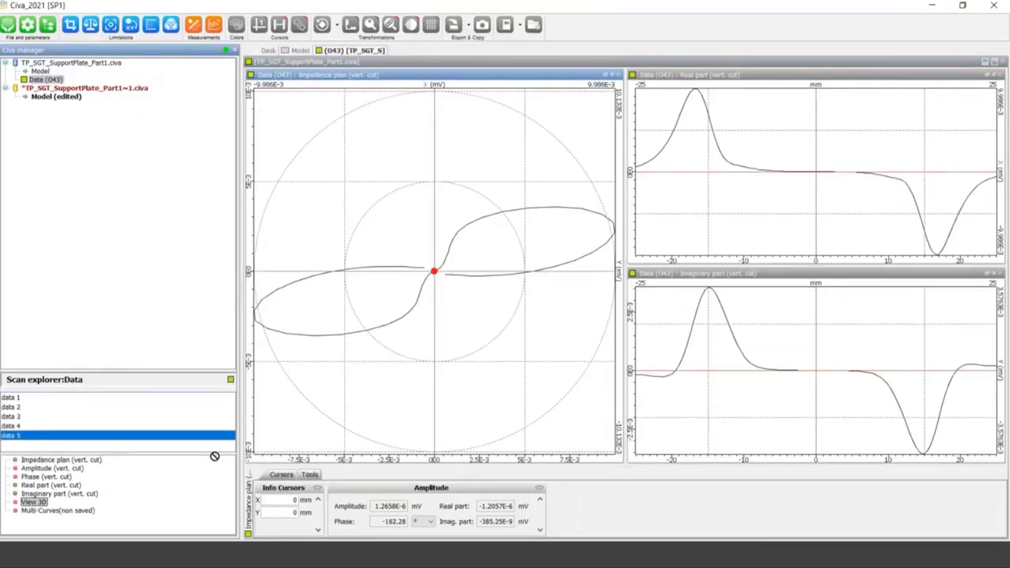
pyautogui.click(433, 433)
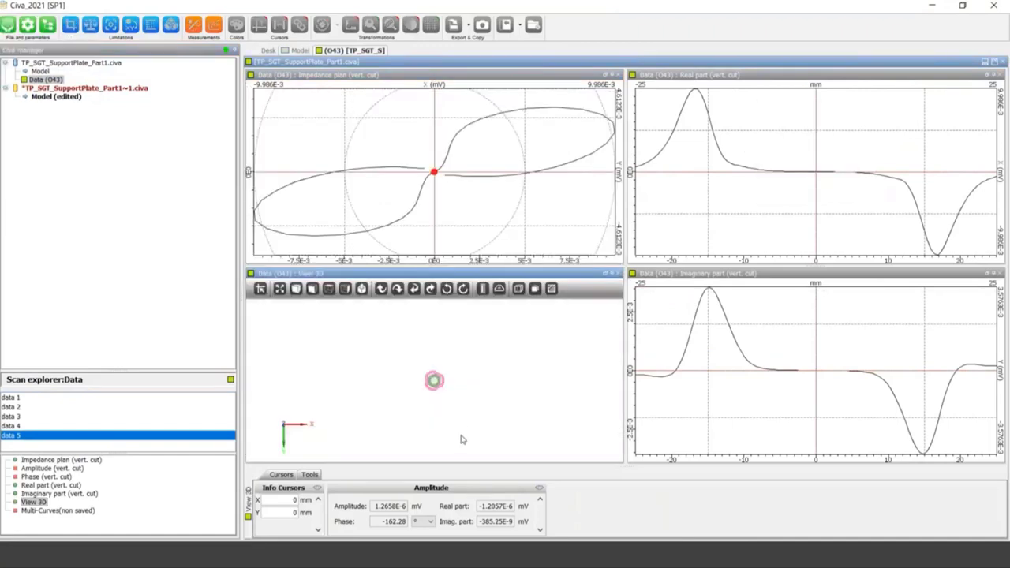
pyautogui.scroll(8, 493, 361)
pyautogui.moveTo(489, 371); pyautogui.dragTo(424, 378)
pyautogui.moveTo(817, 238); pyautogui.dragTo(905, 236)
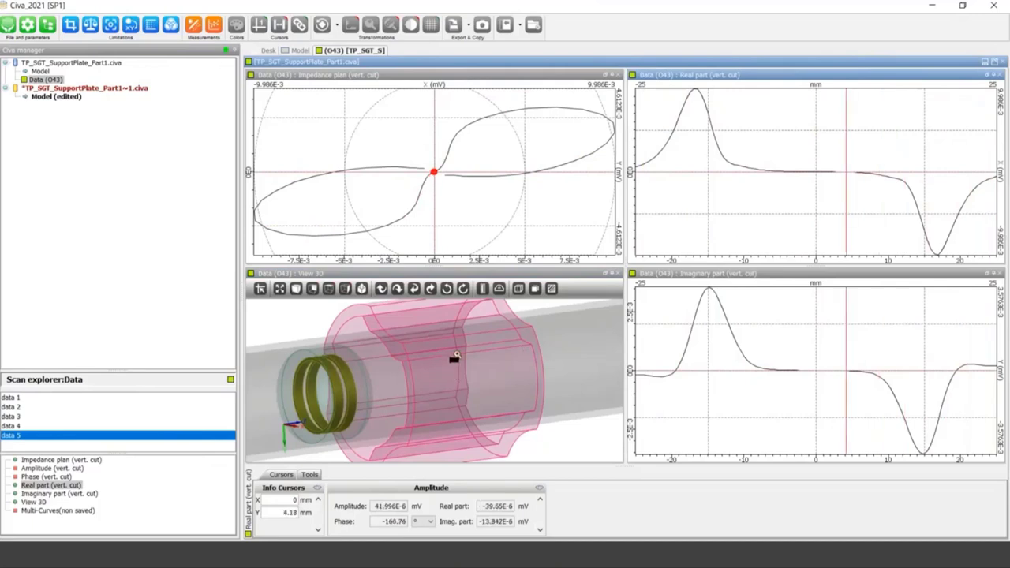
pyautogui.click(418, 366)
pyautogui.scroll(-3, 419, 367)
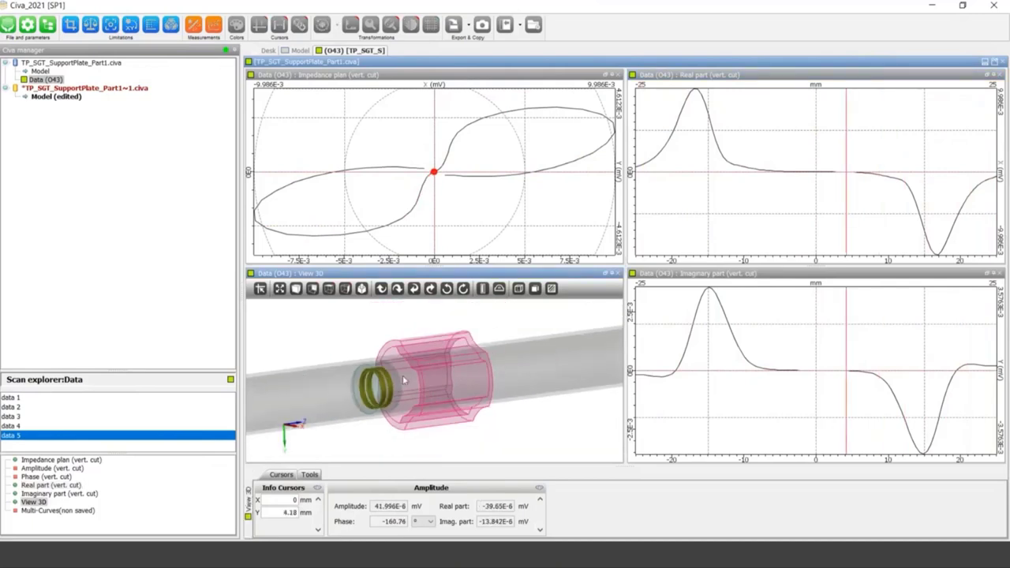
pyautogui.moveTo(447, 374); pyautogui.dragTo(454, 376)
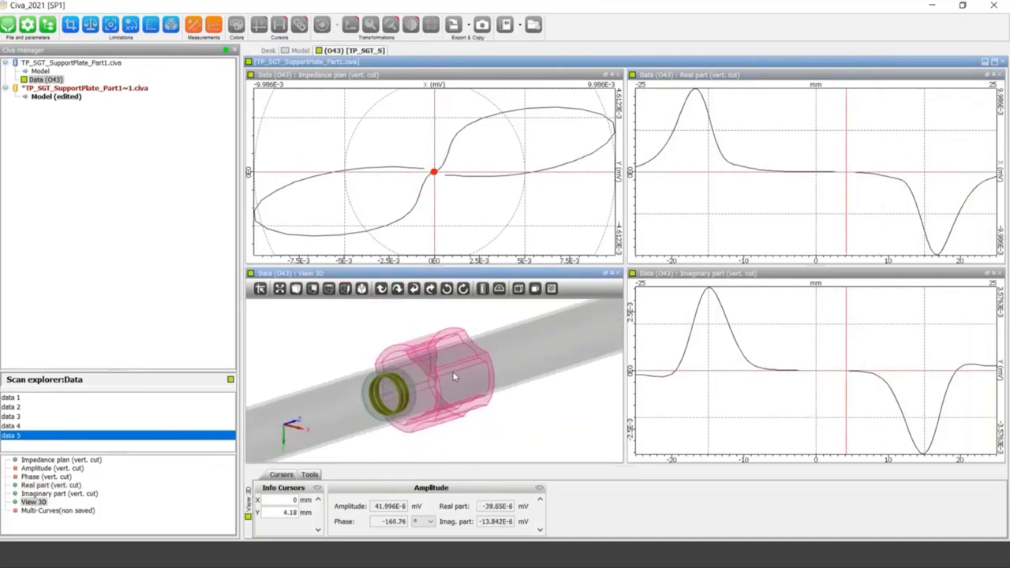
# Open the file TP_SGT_SupportPlate_Part2.civa and look closely at the flaw under the support plate
pyautogui.click(8, 25)
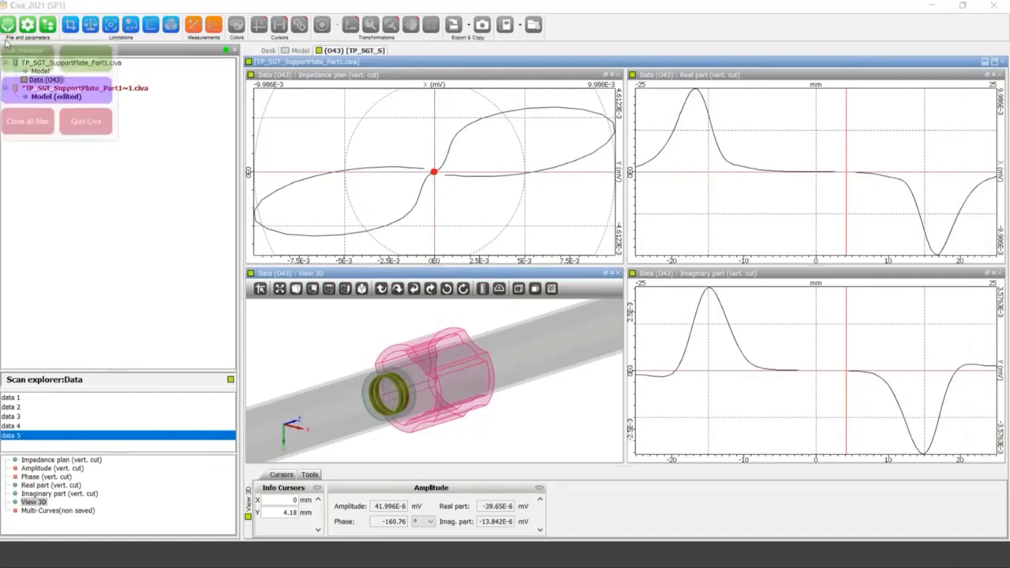
pyautogui.click(26, 59)
pyautogui.click(406, 219)
pyautogui.click(706, 364)
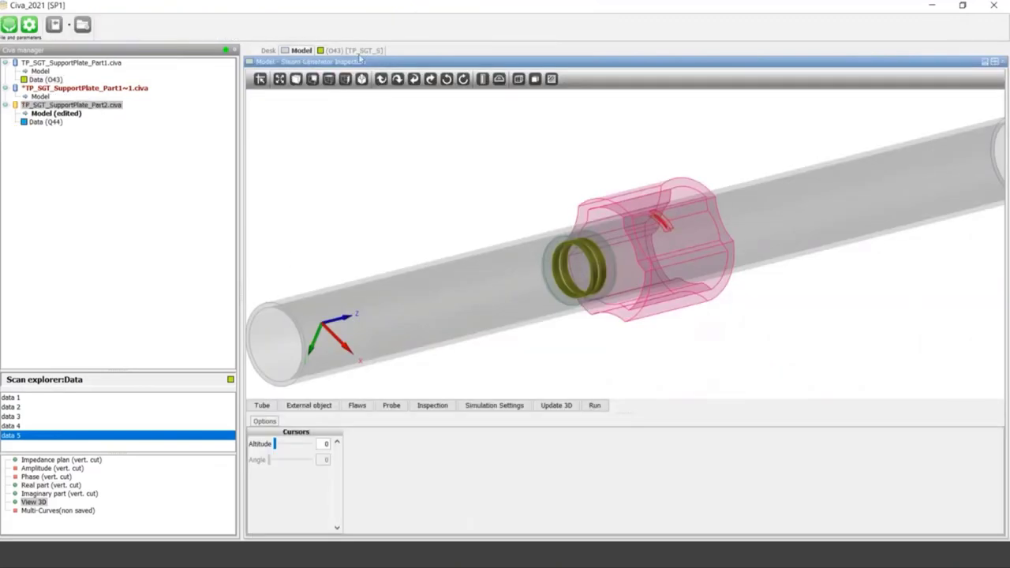
pyautogui.scroll(2, 664, 191)
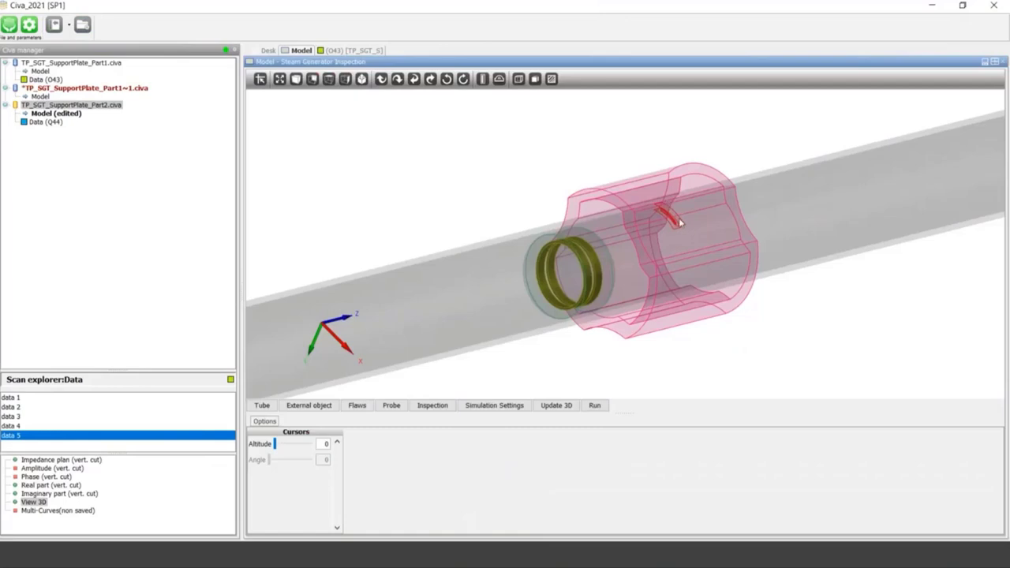
# Add the Part2 data 5 impedance plane beside the Part1 results and close the real and imaginary part curves
pyautogui.click(361, 51)
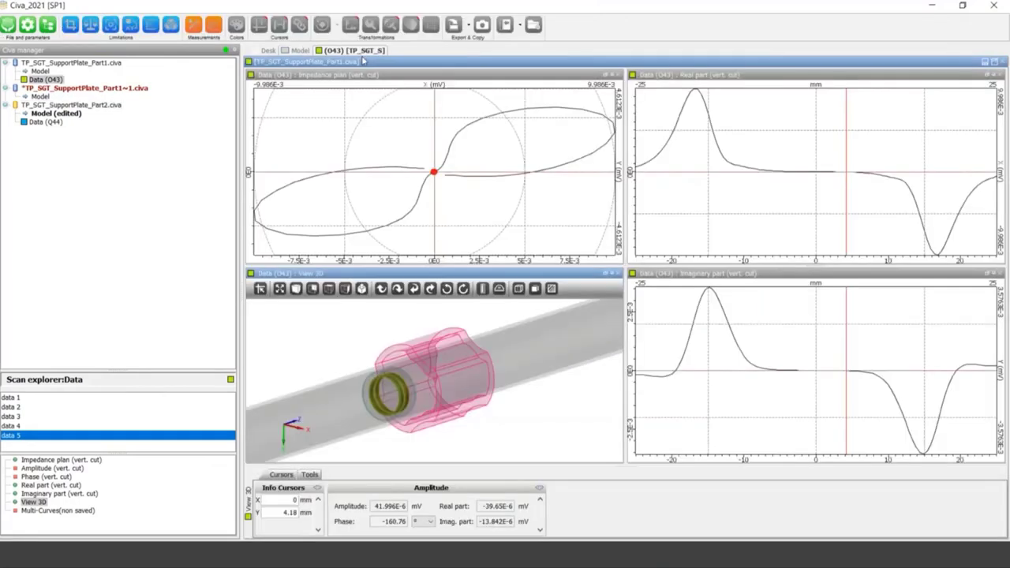
pyautogui.click(45, 122)
pyautogui.click(15, 436)
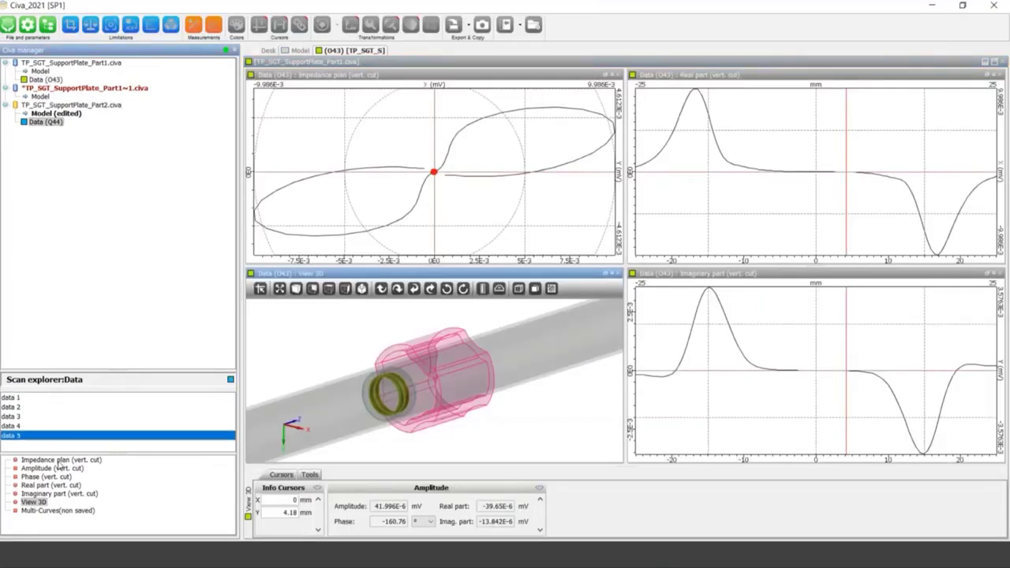
pyautogui.click(60, 461)
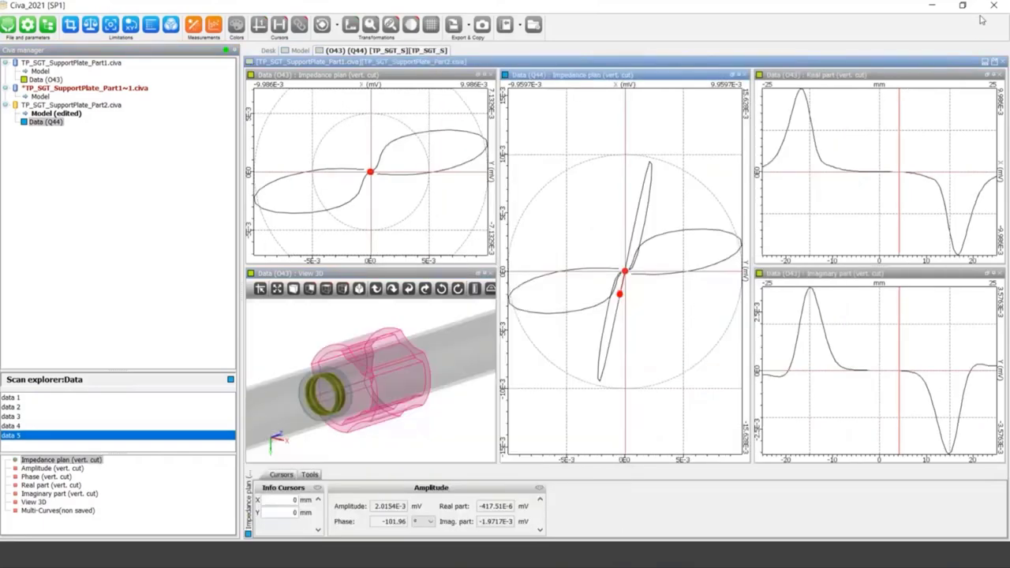
pyautogui.click(995, 74)
pyautogui.click(996, 74)
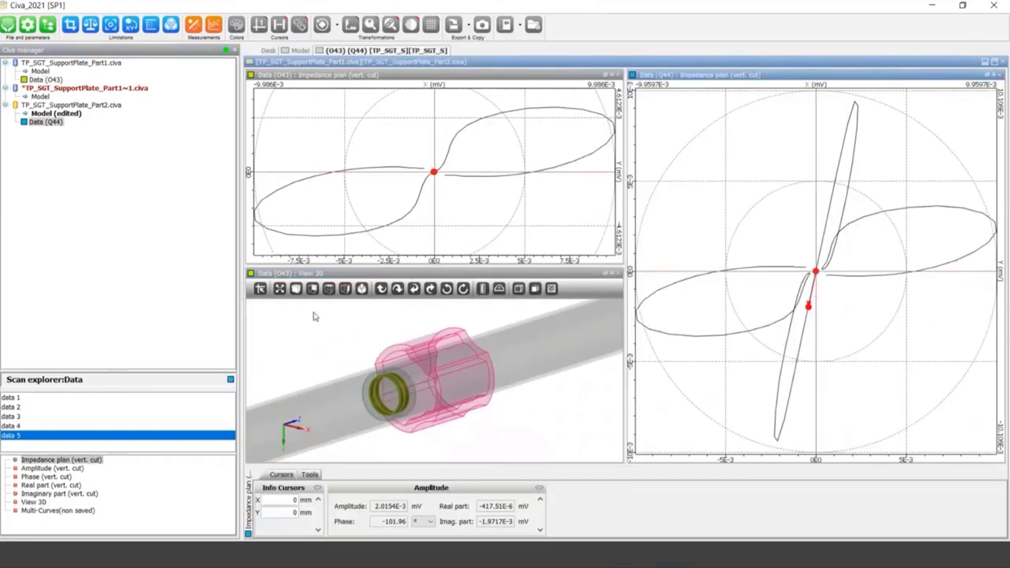
# Add the Part2 results' 3D view and orient it like the Part1 view to compare the two support plate configurations
pyautogui.click(33, 502)
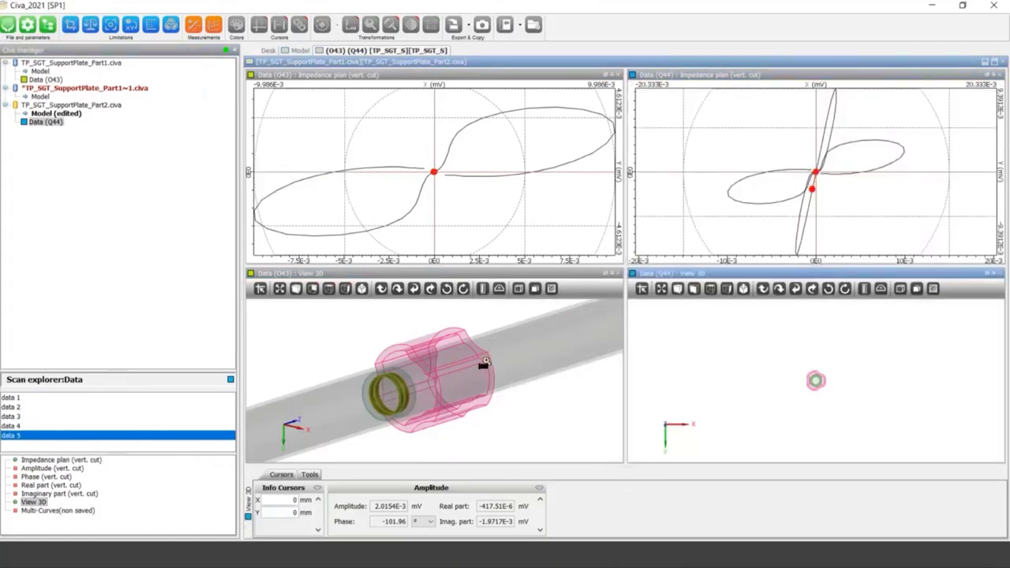
pyautogui.scroll(3, 484, 361)
pyautogui.scroll(5, 757, 372)
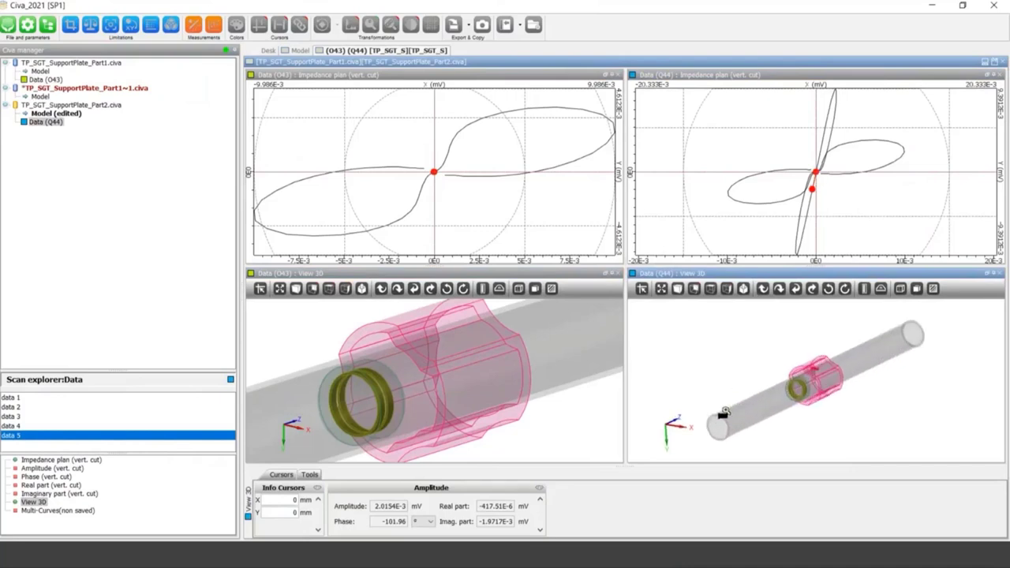
pyautogui.scroll(5, 724, 412)
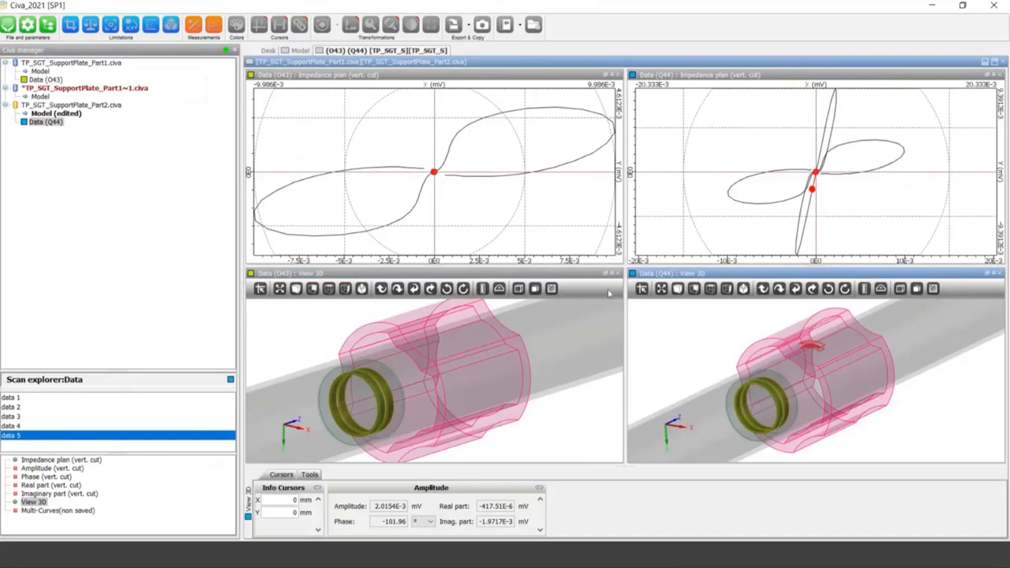
# Open the file TP_SGT_SupportPlate_Part3.civa
pyautogui.click(9, 26)
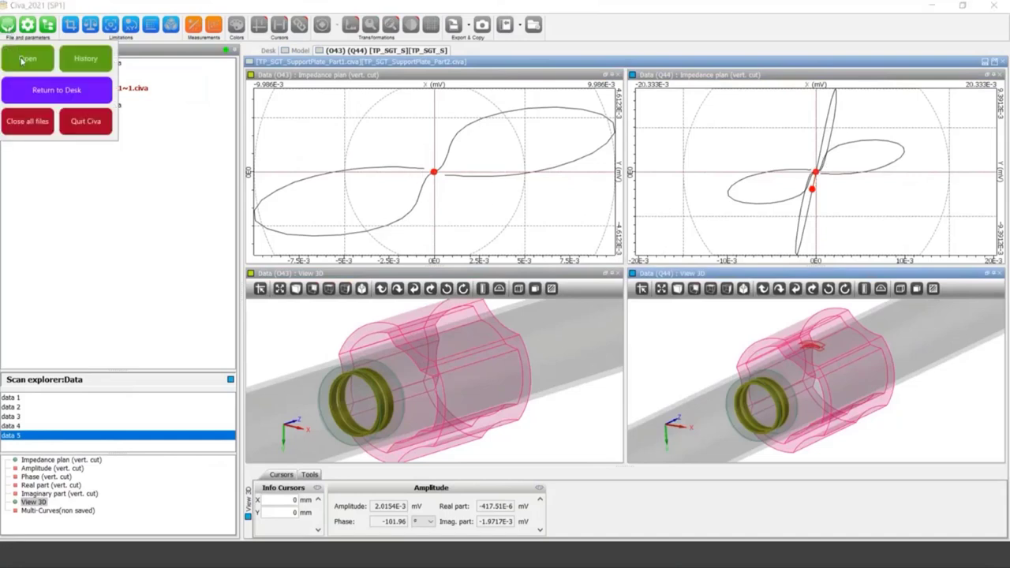
pyautogui.click(26, 59)
pyautogui.click(397, 232)
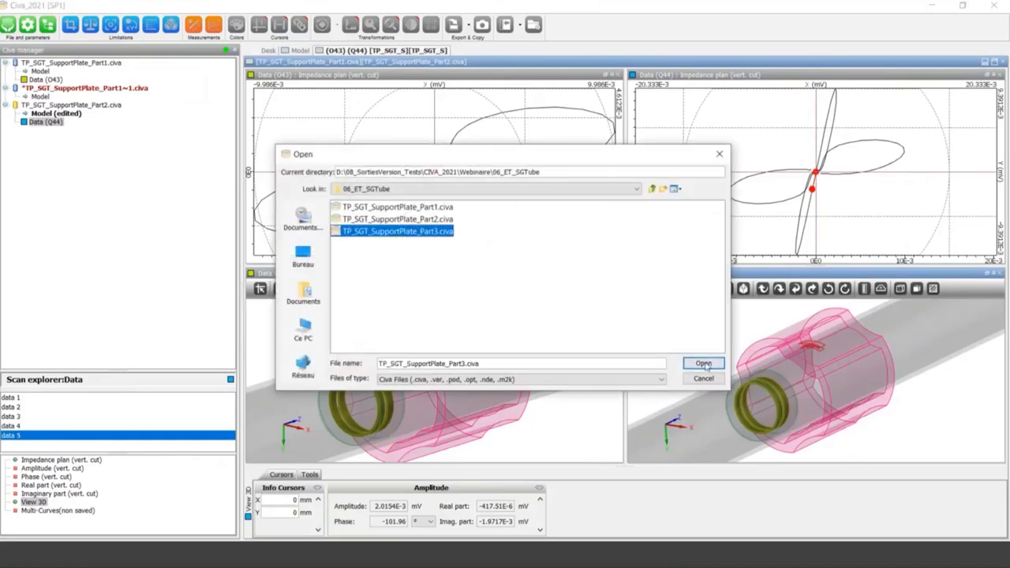
pyautogui.click(704, 364)
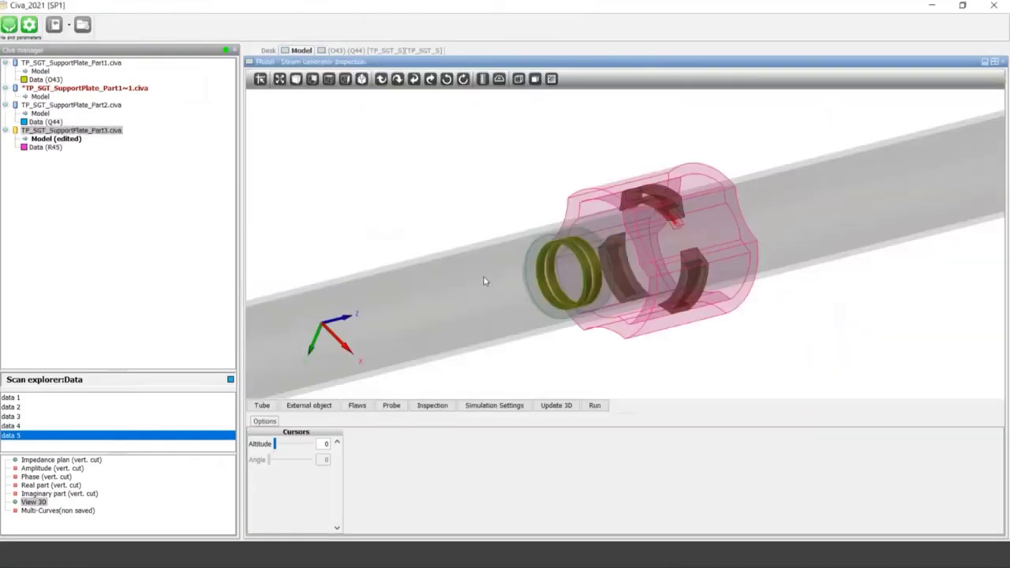
# Examine the clogging parameters of the Trifoiled TSP external object, including conductivity and relative permeability, with the model viewed along the tube axis
pyautogui.moveTo(485, 281); pyautogui.dragTo(387, 370)
pyautogui.click(326, 405)
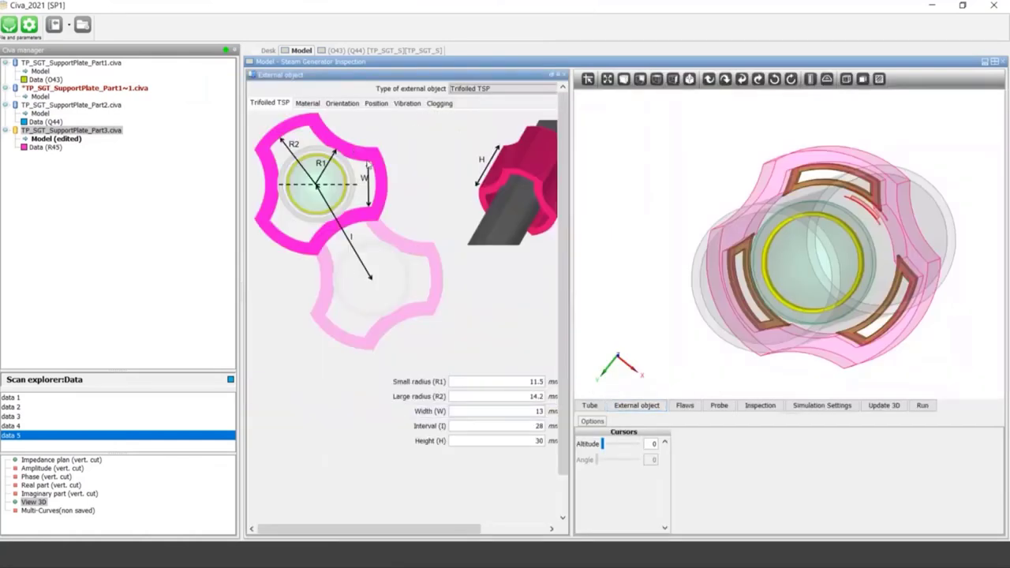
pyautogui.moveTo(572, 167); pyautogui.dragTo(622, 175)
pyautogui.click(448, 107)
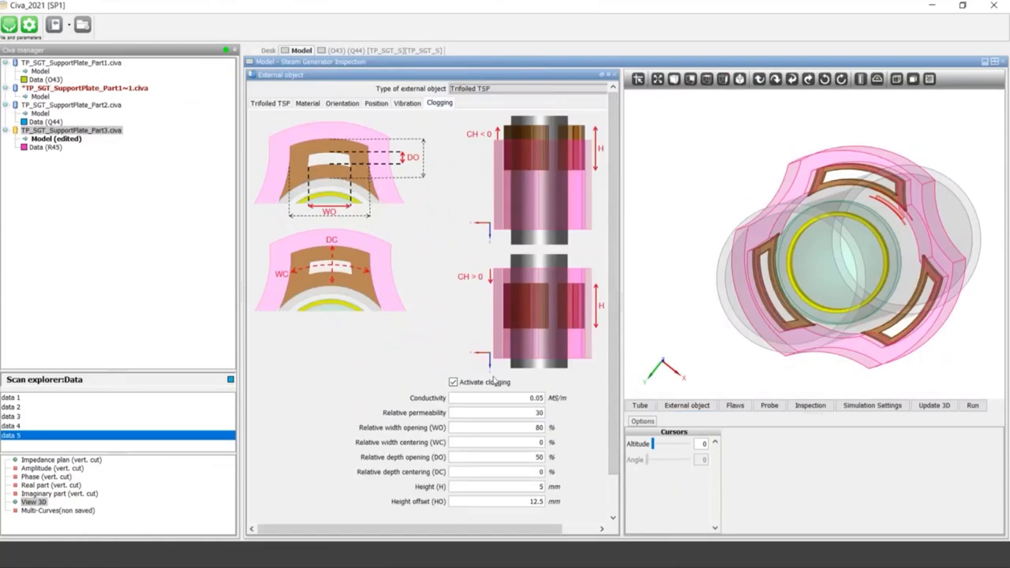
pyautogui.click(514, 401)
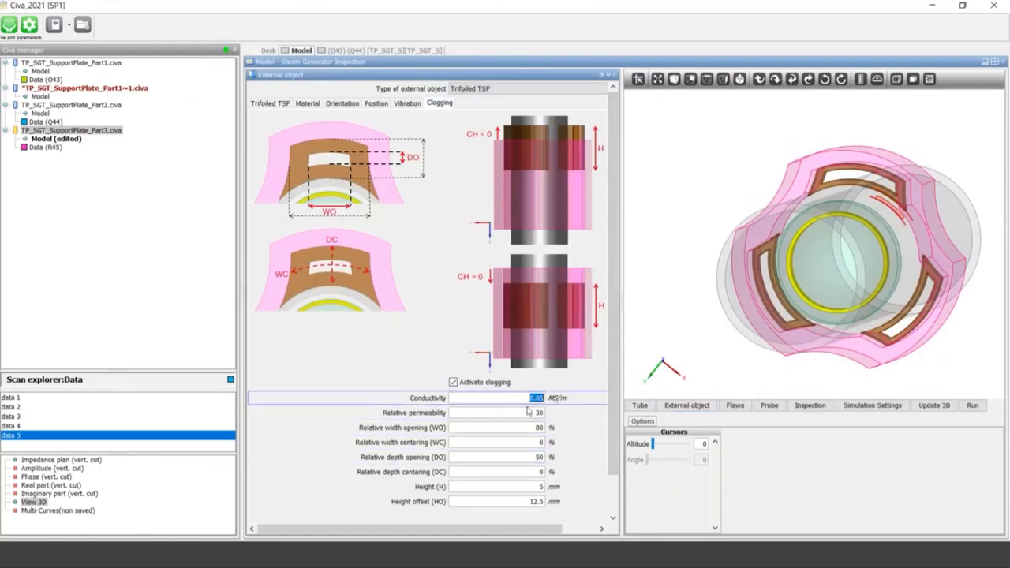
pyautogui.press('Tab')
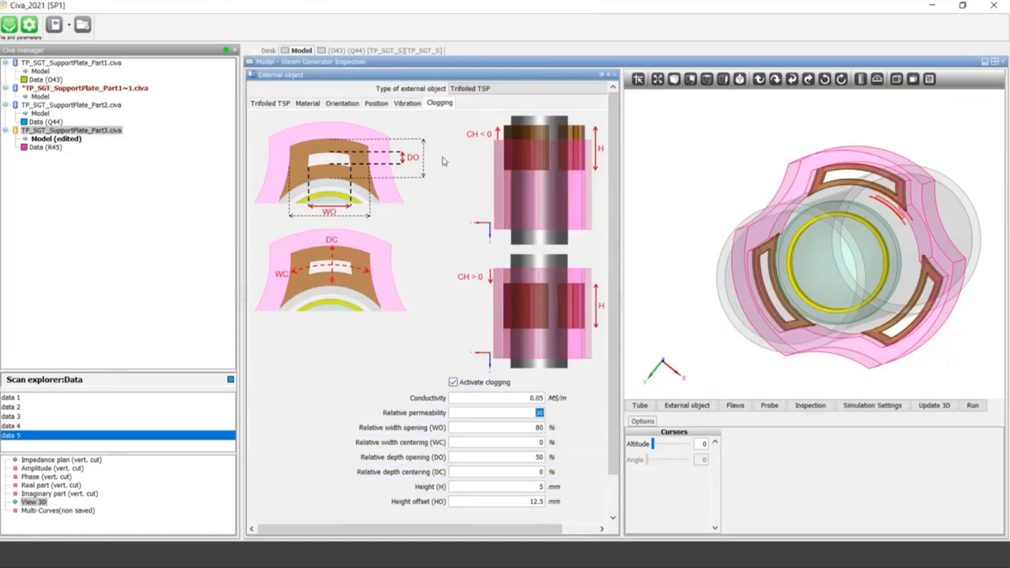
pyautogui.press('Escape')
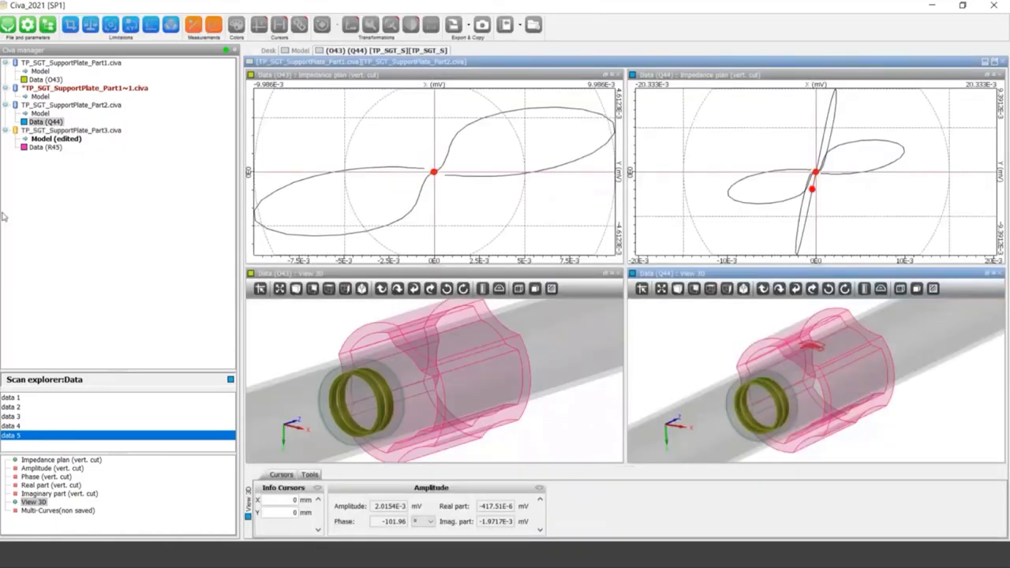
# Add the Part3 data 5 impedance plane and 3D view beside the Part1 and Part2 results
pyautogui.click(35, 147)
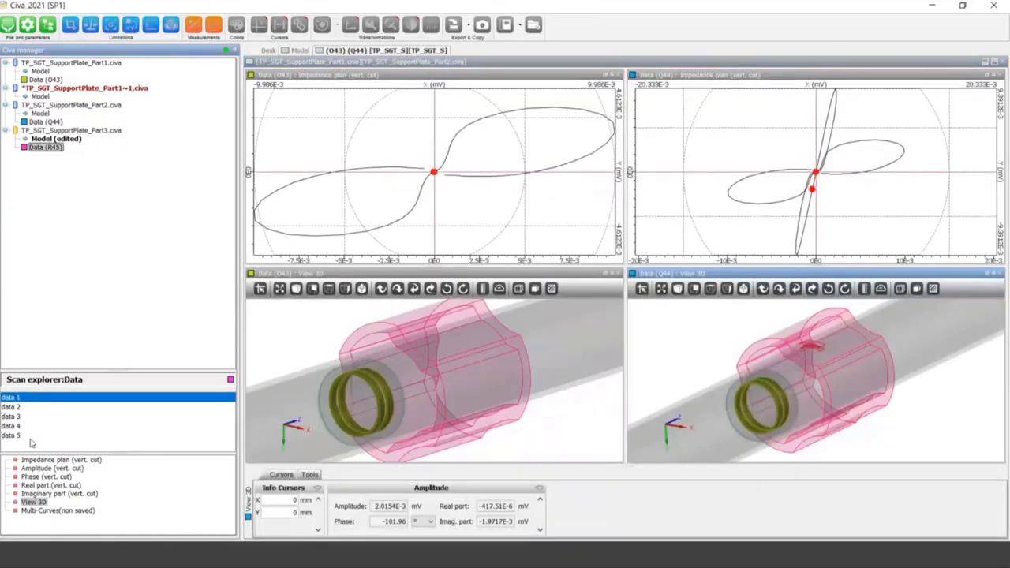
pyautogui.doubleClick(50, 460)
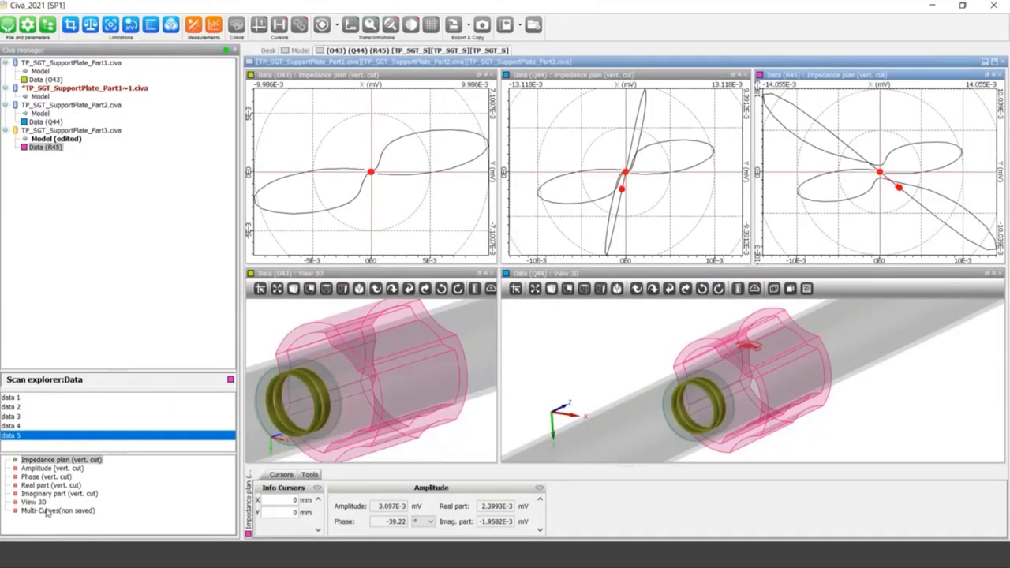
pyautogui.doubleClick(36, 503)
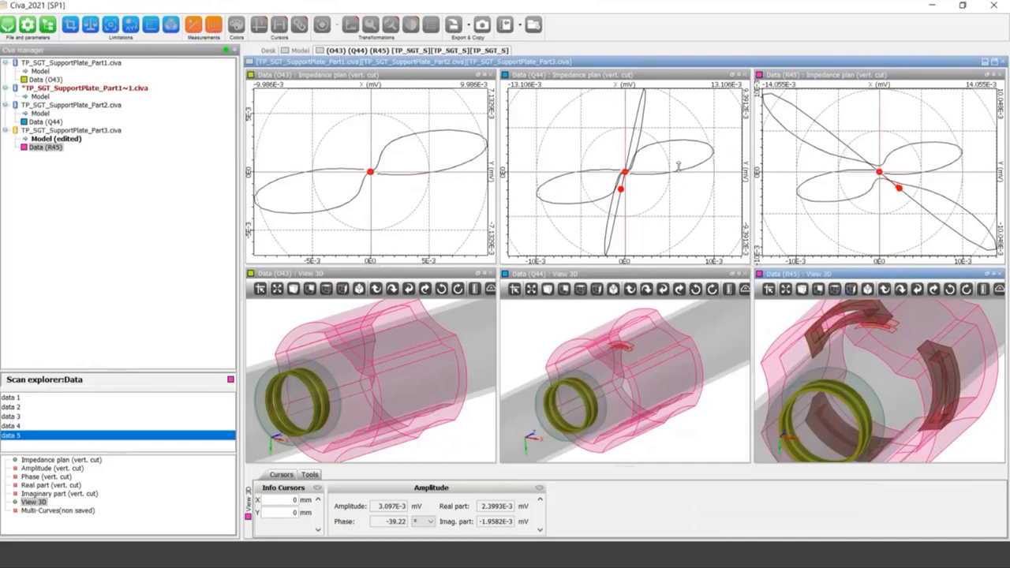
# Superimpose the Part2 and Part1 impedance curves on the Part3 impedance plane, and orient the Part3 3D view to show the clogging
pyautogui.moveTo(636, 147); pyautogui.dragTo(867, 163)
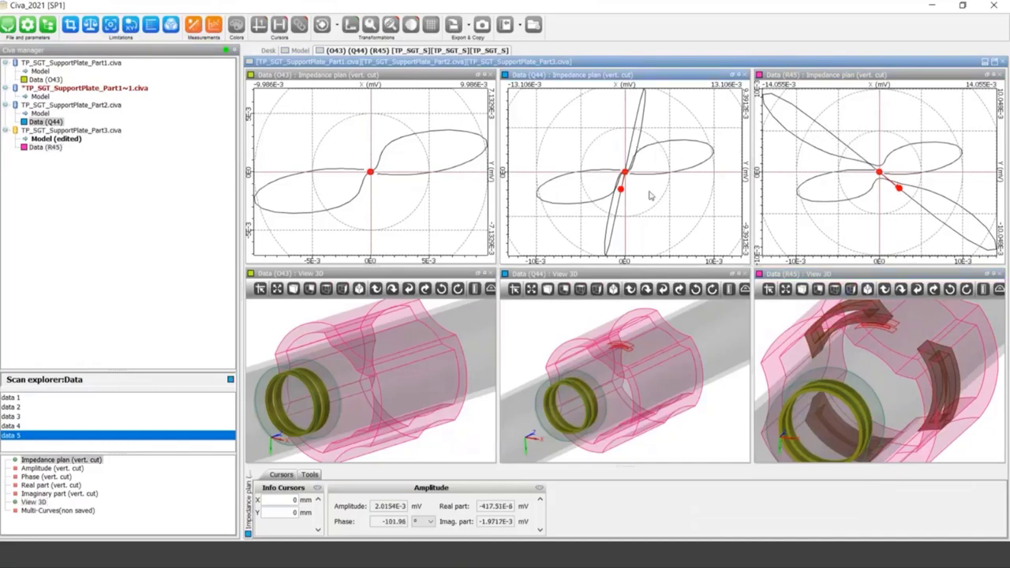
pyautogui.click(388, 179)
pyautogui.moveTo(473, 161); pyautogui.dragTo(958, 167)
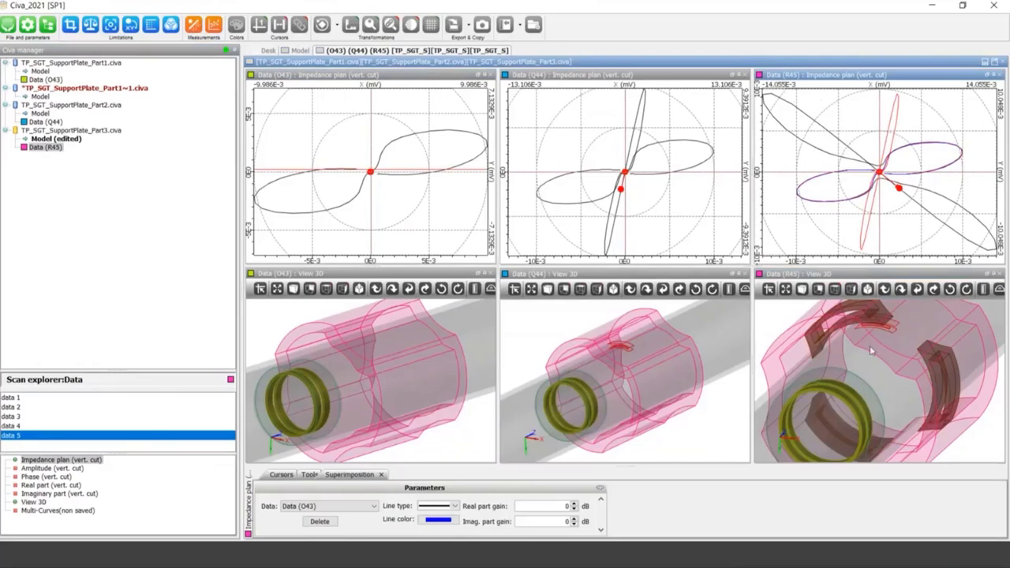
pyautogui.moveTo(869, 345); pyautogui.dragTo(887, 306)
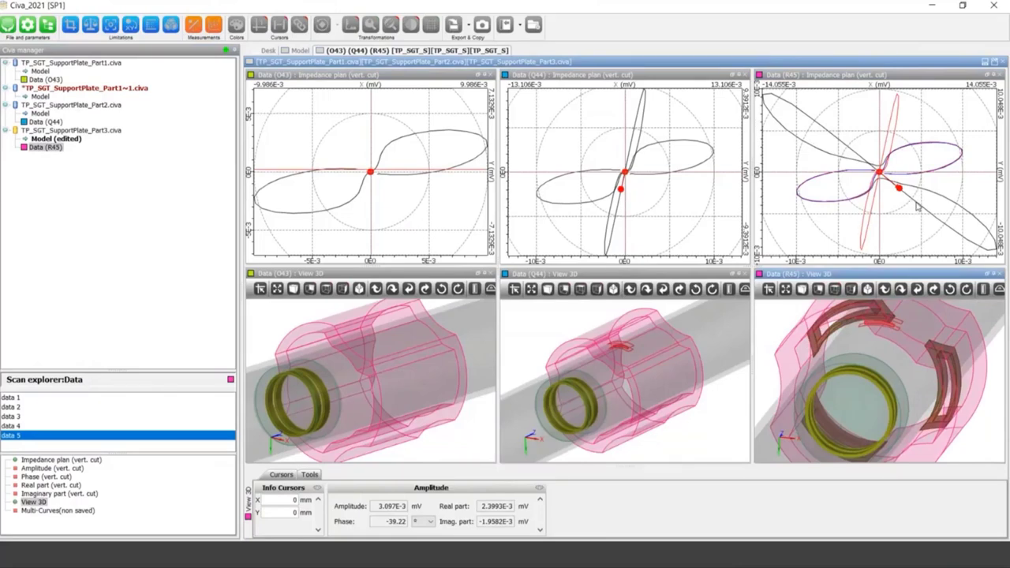
pyautogui.moveTo(873, 333)
pyautogui.mouseDown()
pyautogui.moveTo(848, 332)
pyautogui.moveTo(861, 339)
pyautogui.mouseUp()
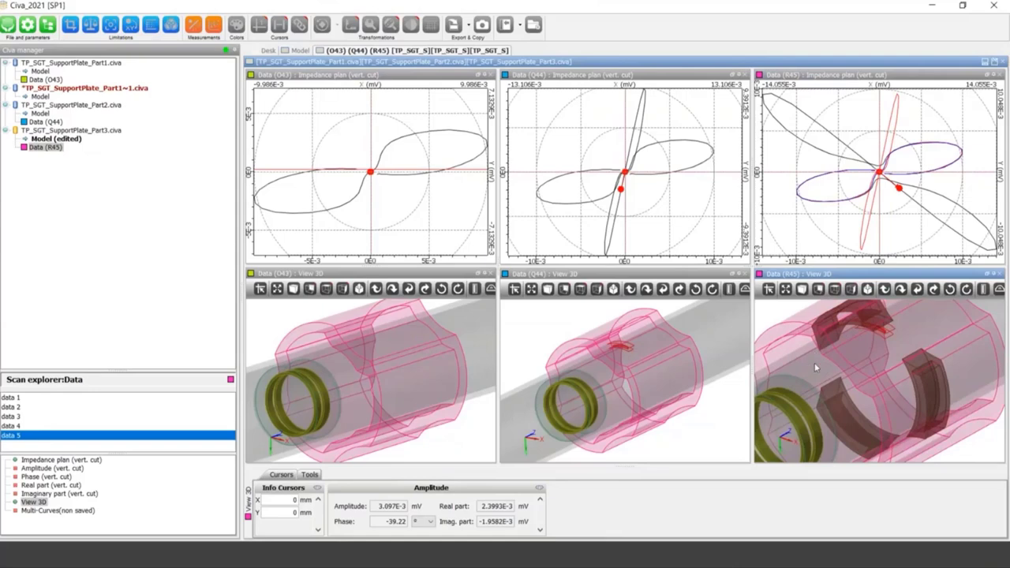
pyautogui.moveTo(814, 362); pyautogui.dragTo(828, 371)
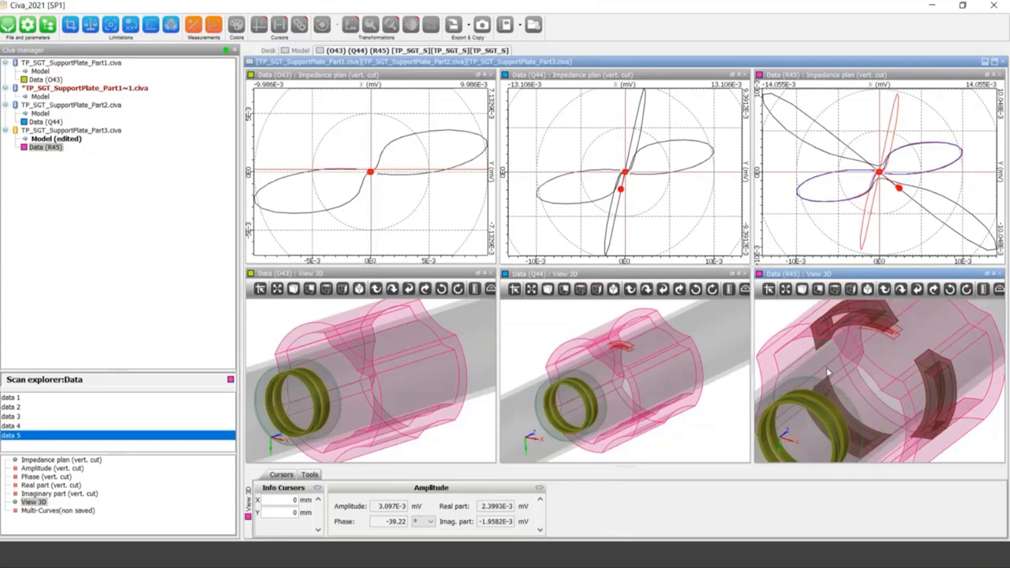
# Close all open files and return to an empty desk
pyautogui.click(10, 27)
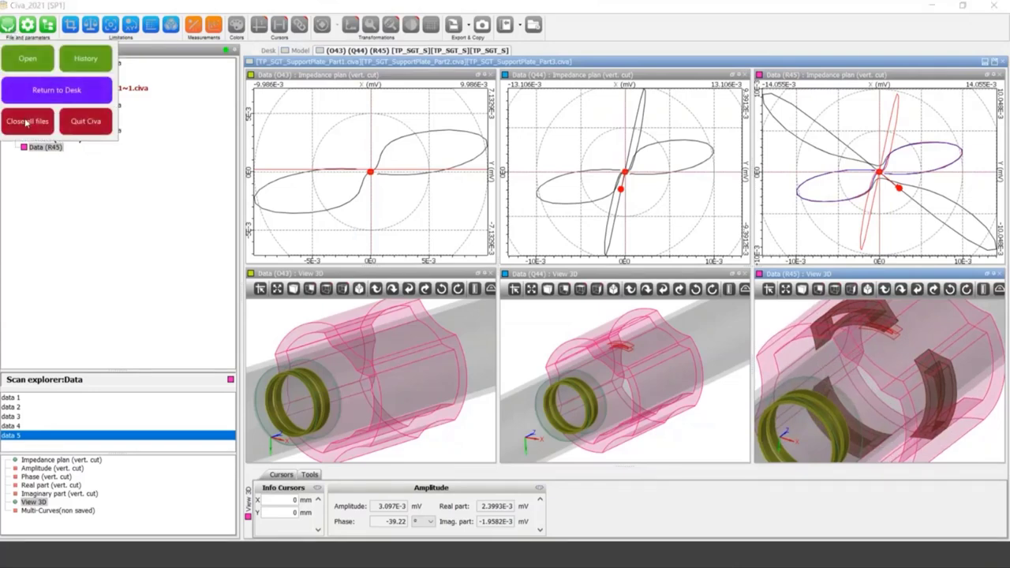
pyautogui.click(27, 122)
pyautogui.click(549, 288)
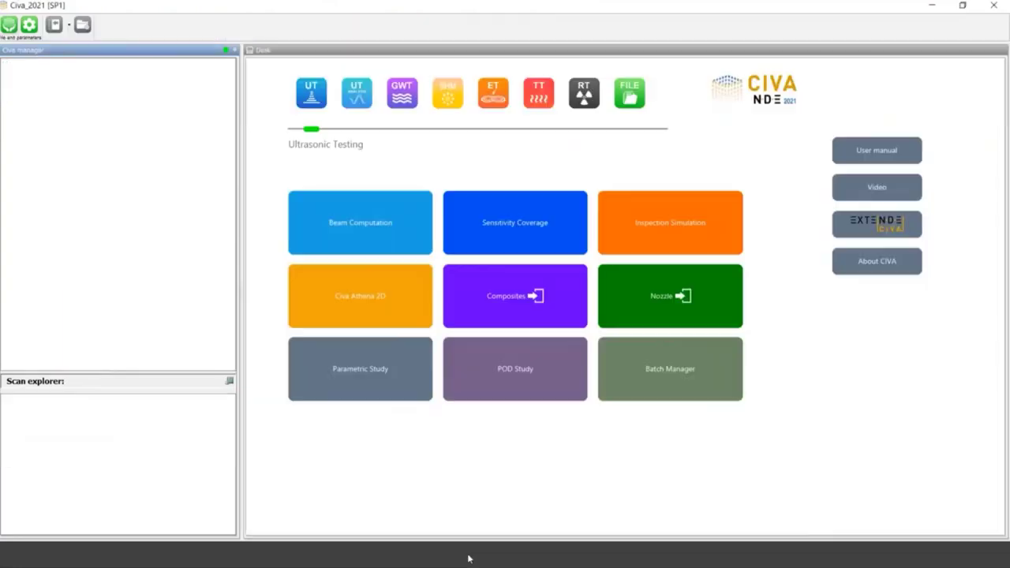
# Switch to PowerPoint and run the slide show from slide 11 on to the CIVA GWT slide
pyautogui.click(467, 557)
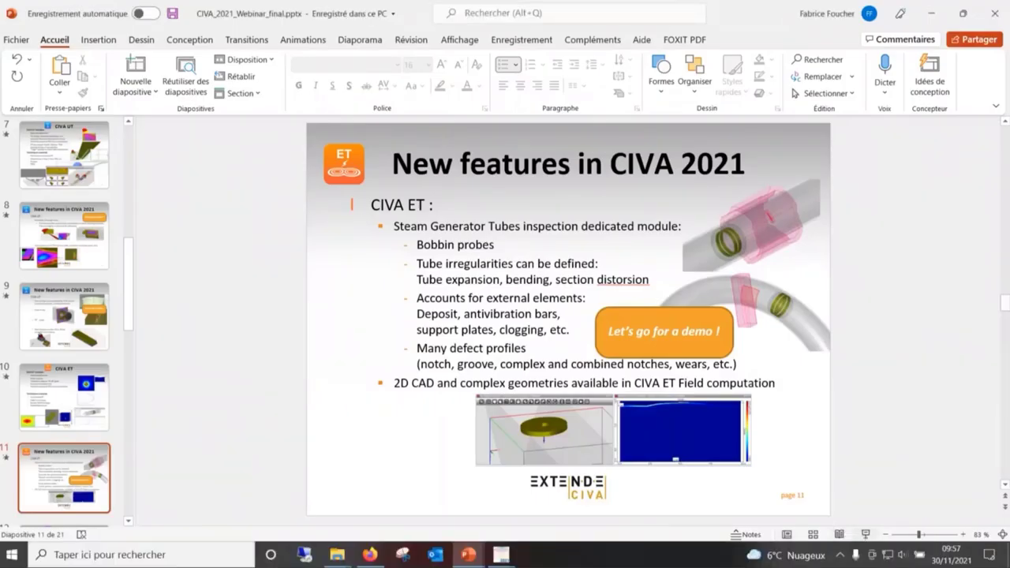
pyautogui.click(865, 535)
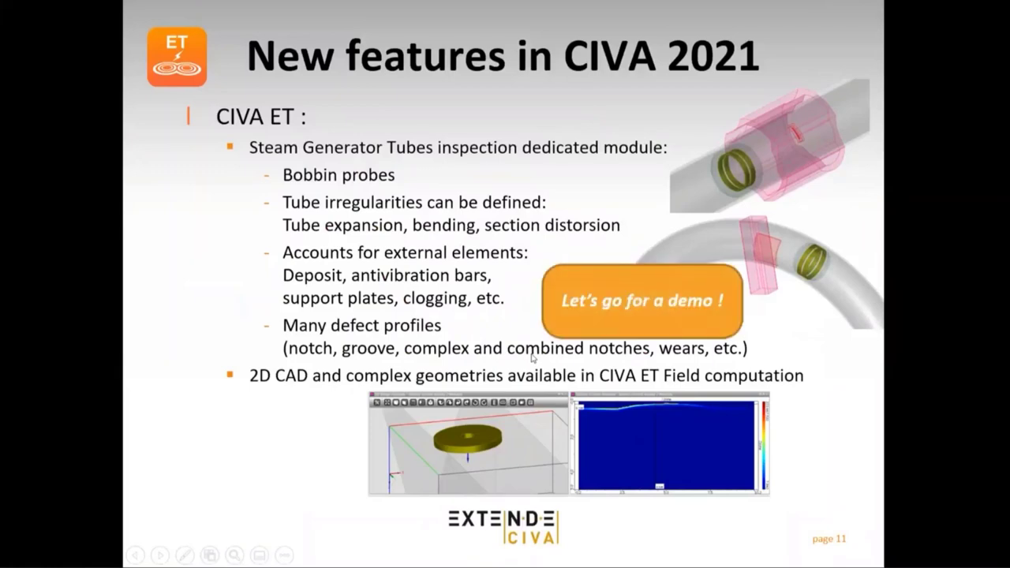
pyautogui.click(532, 357)
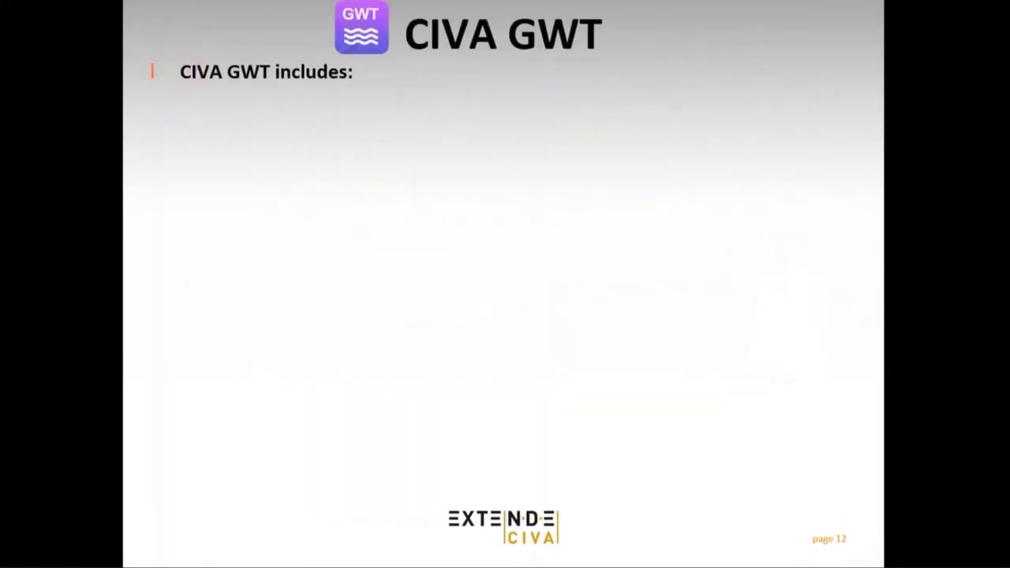
pyautogui.press('Right')
pyautogui.press('Right')
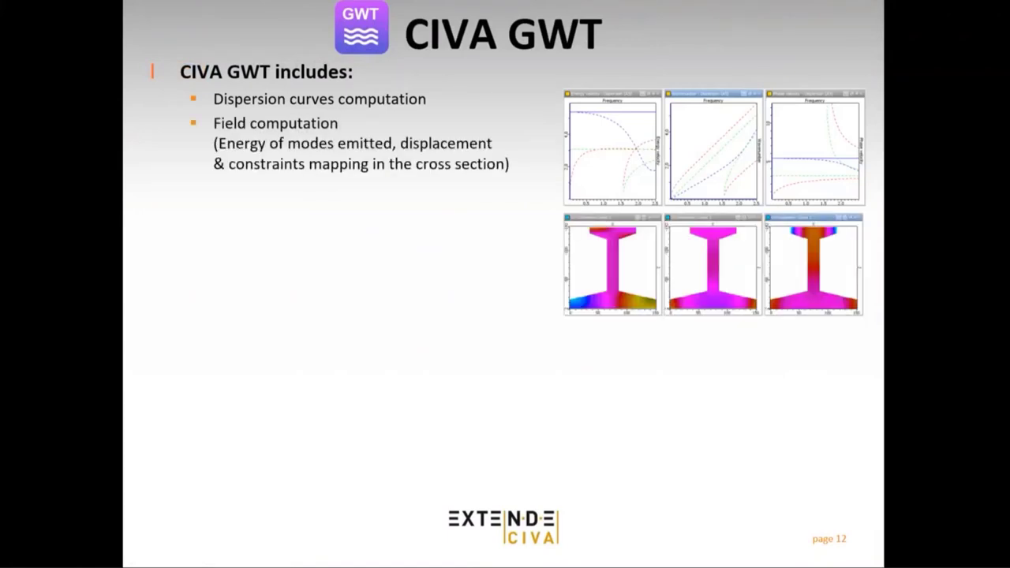
pyautogui.press('Right')
pyautogui.press('Right')
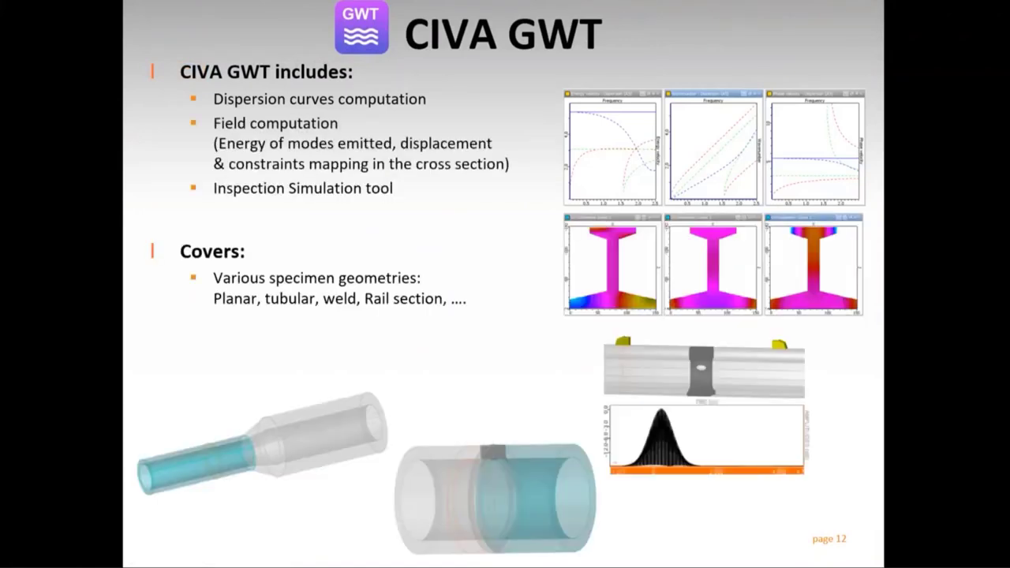
pyautogui.press('Right')
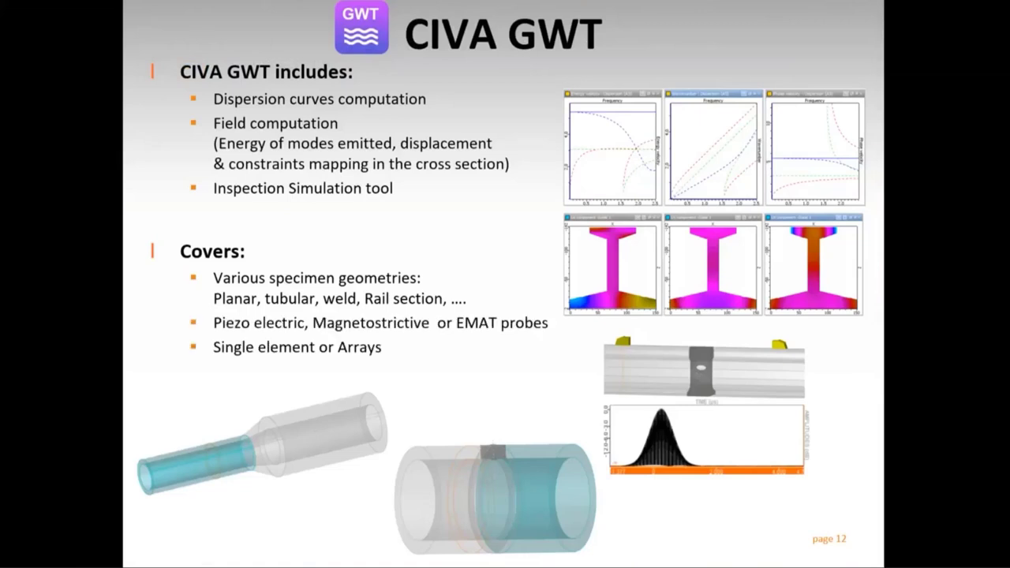
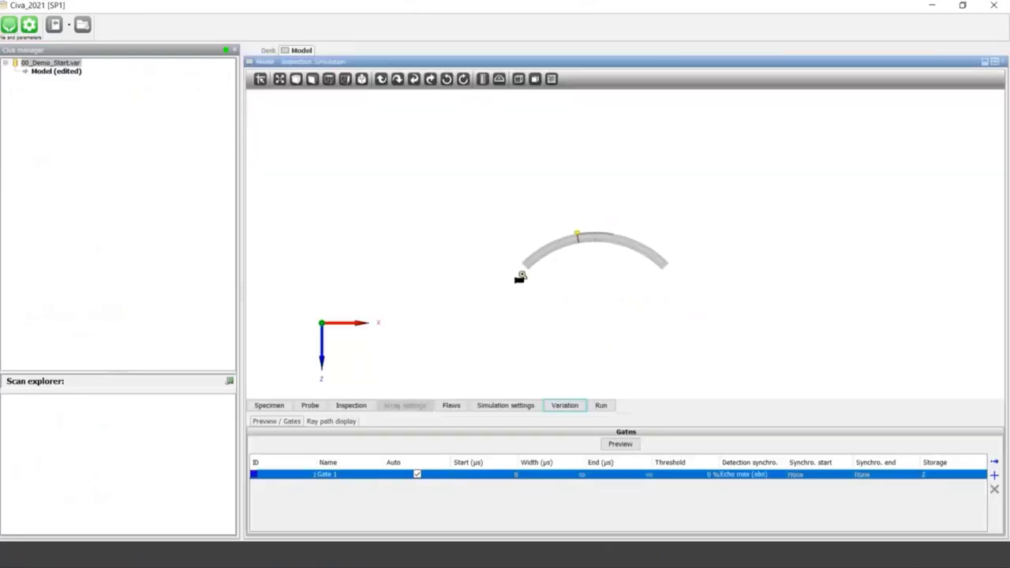
# Examine the probe, ray path, weld and flaw of the 00_Demo_Start.var inspection model from several angles and close up
pyautogui.moveTo(470, 311); pyautogui.dragTo(469, 309, button='middle')
pyautogui.moveTo(577, 157); pyautogui.dragTo(493, 242)
pyautogui.moveTo(489, 257); pyautogui.dragTo(486, 293, button='right')
pyautogui.moveTo(487, 294); pyautogui.dragTo(484, 303)
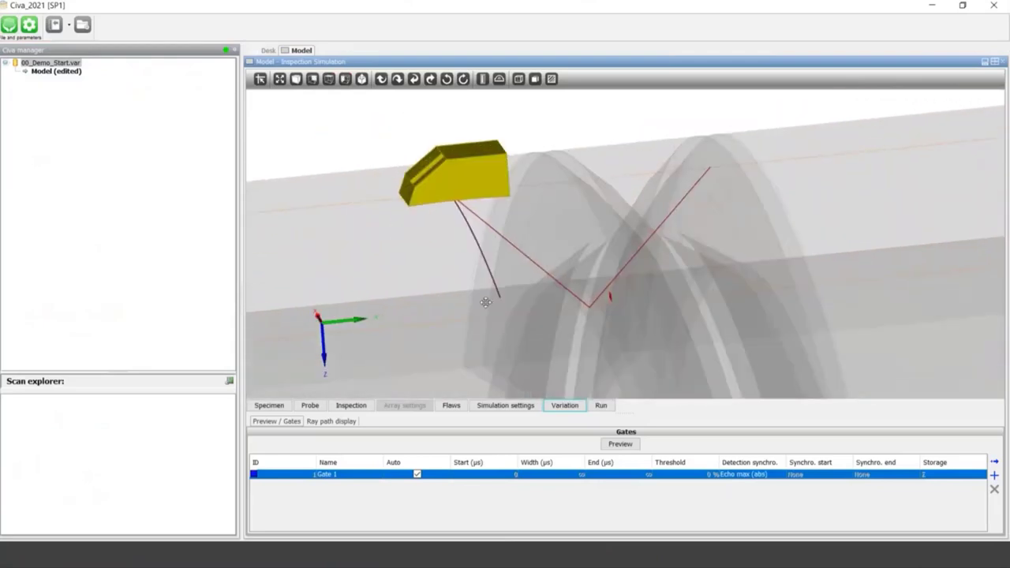
pyautogui.moveTo(543, 264); pyautogui.dragTo(537, 273, button='middle')
pyautogui.moveTo(537, 273); pyautogui.dragTo(561, 194, button='right')
pyautogui.moveTo(534, 289); pyautogui.dragTo(558, 180, button='middle')
pyautogui.moveTo(558, 182); pyautogui.dragTo(657, 212)
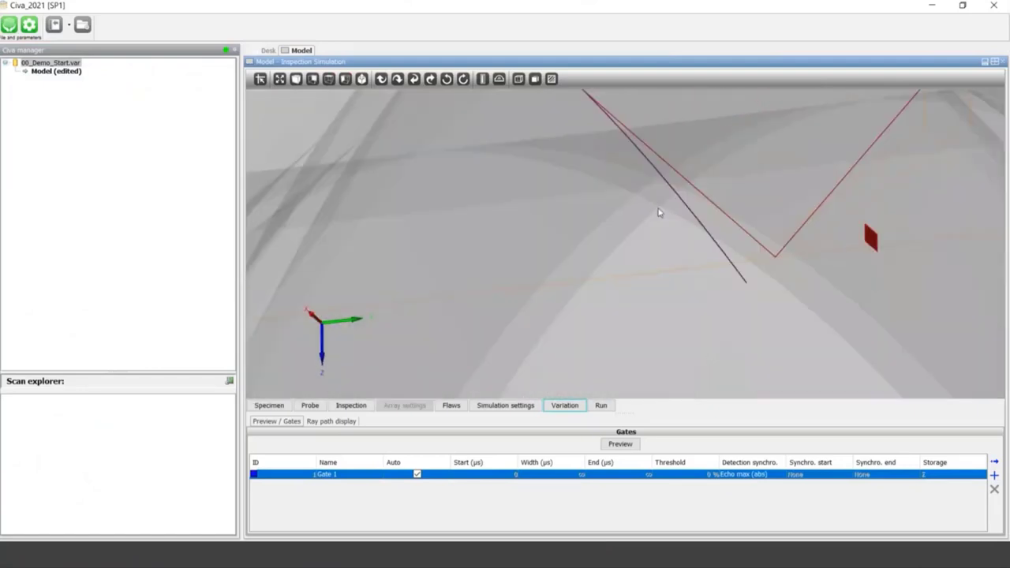
pyautogui.moveTo(869, 239); pyautogui.dragTo(665, 188)
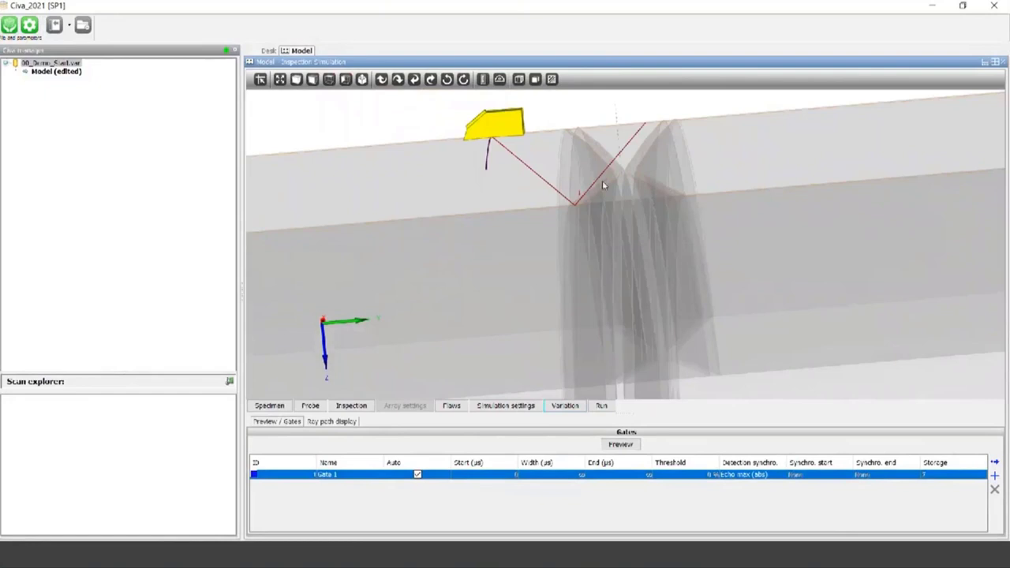
pyautogui.moveTo(590, 214); pyautogui.dragTo(573, 218)
pyautogui.moveTo(562, 185); pyautogui.dragTo(551, 170)
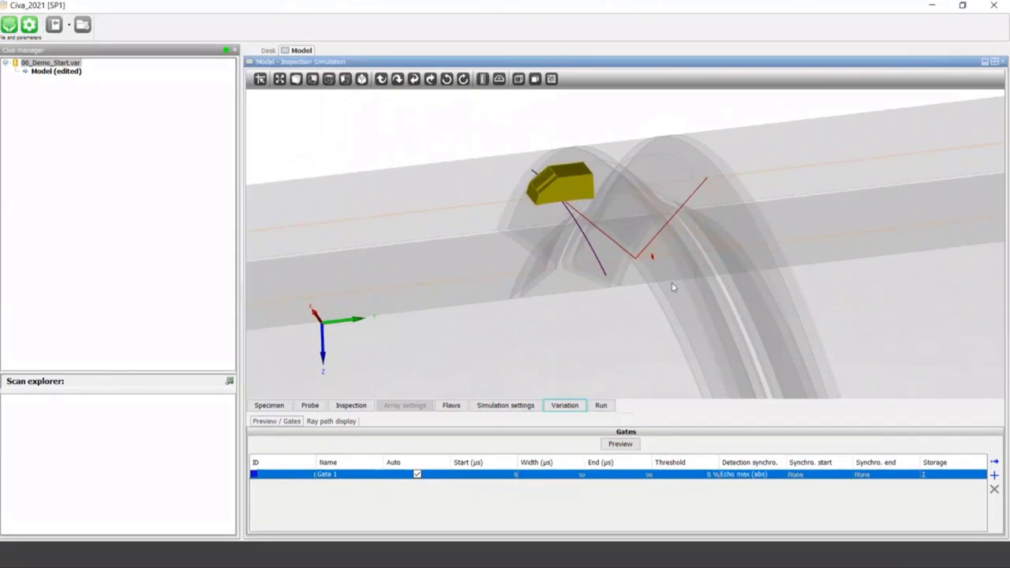
pyautogui.scroll(3, 667, 286)
pyautogui.click(466, 131)
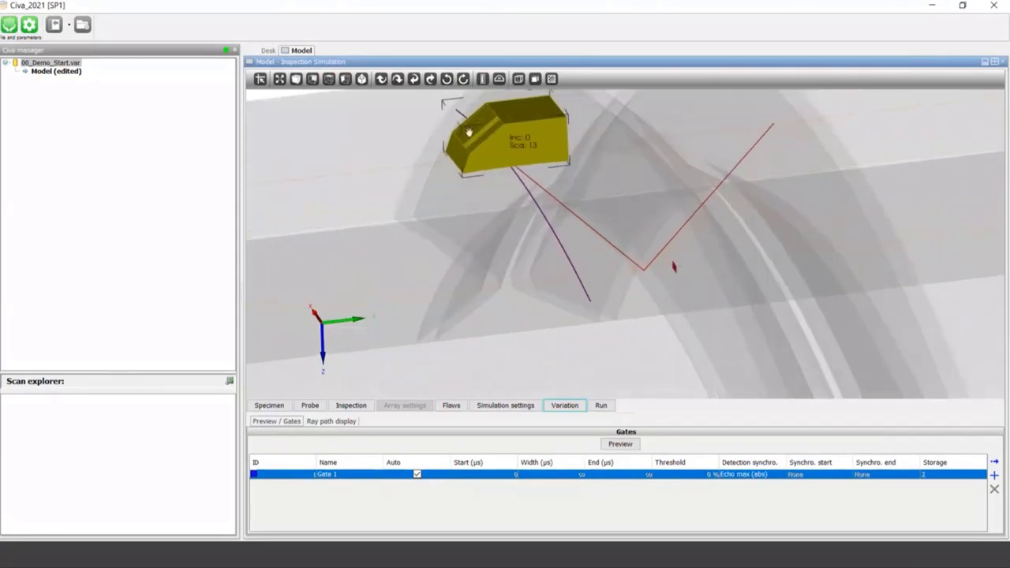
pyautogui.click(522, 197)
pyautogui.click(513, 152)
pyautogui.scroll(-5, 521, 158)
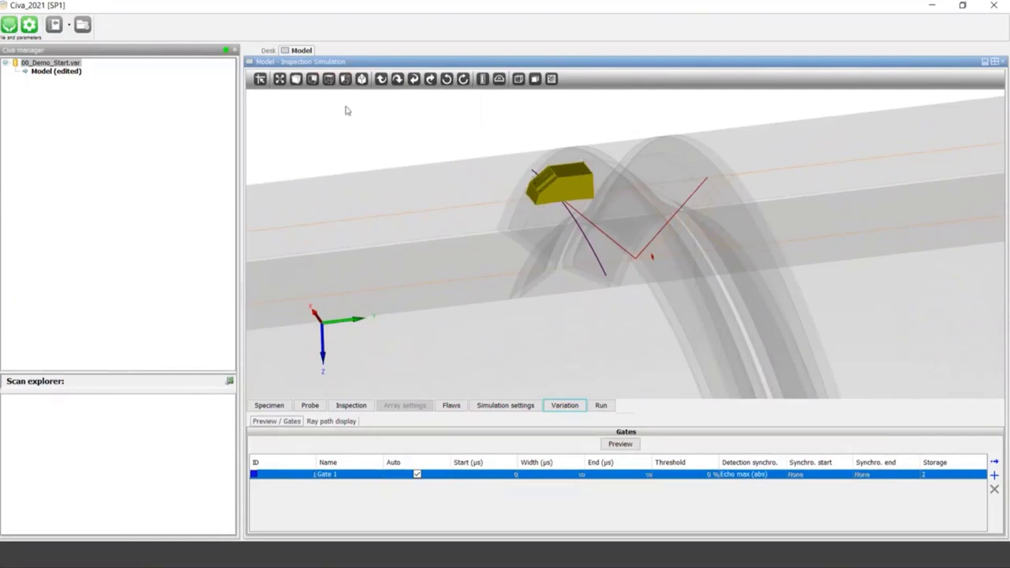
# Create an ultrasonic parametric study that uses the current configuration
pyautogui.click(267, 51)
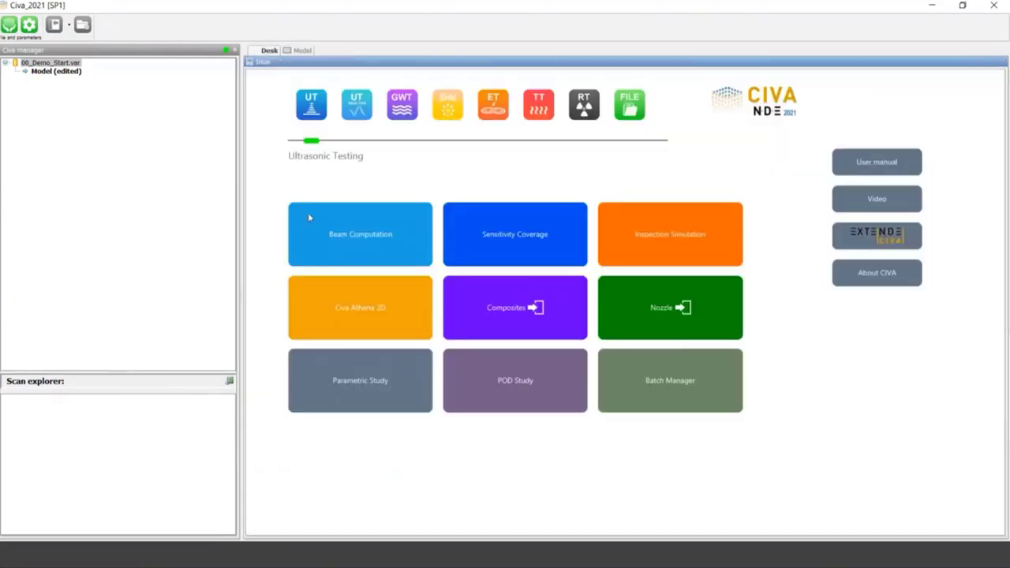
pyautogui.click(377, 384)
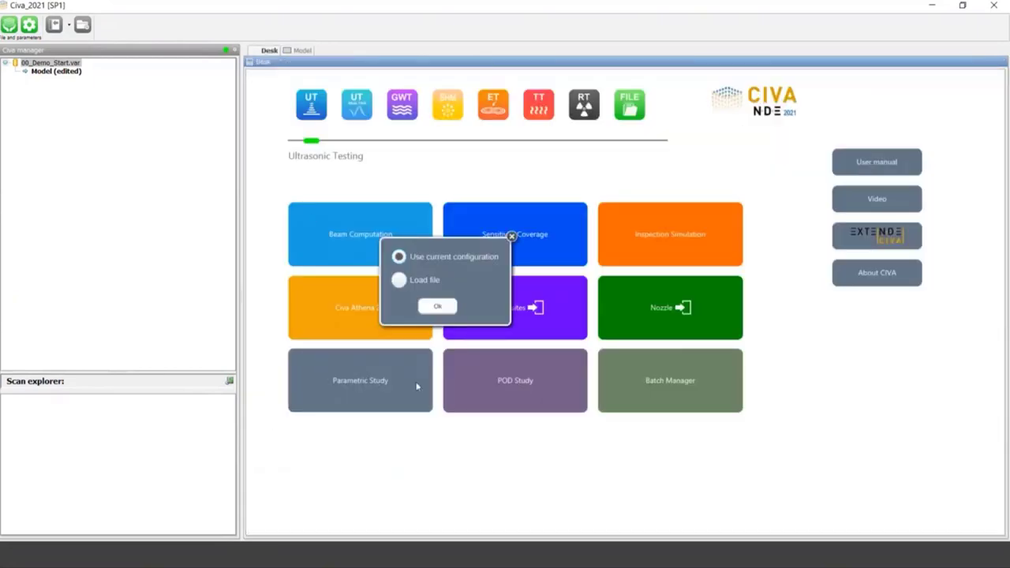
pyautogui.click(443, 311)
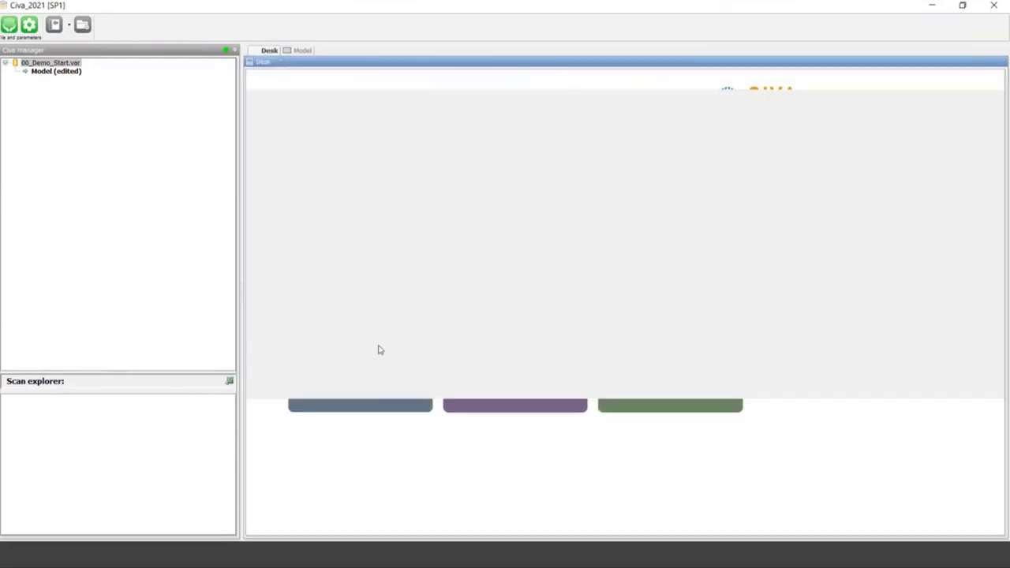
# Add the width of the probe's rectangular crystal to the study's variation parameters
pyautogui.click(271, 406)
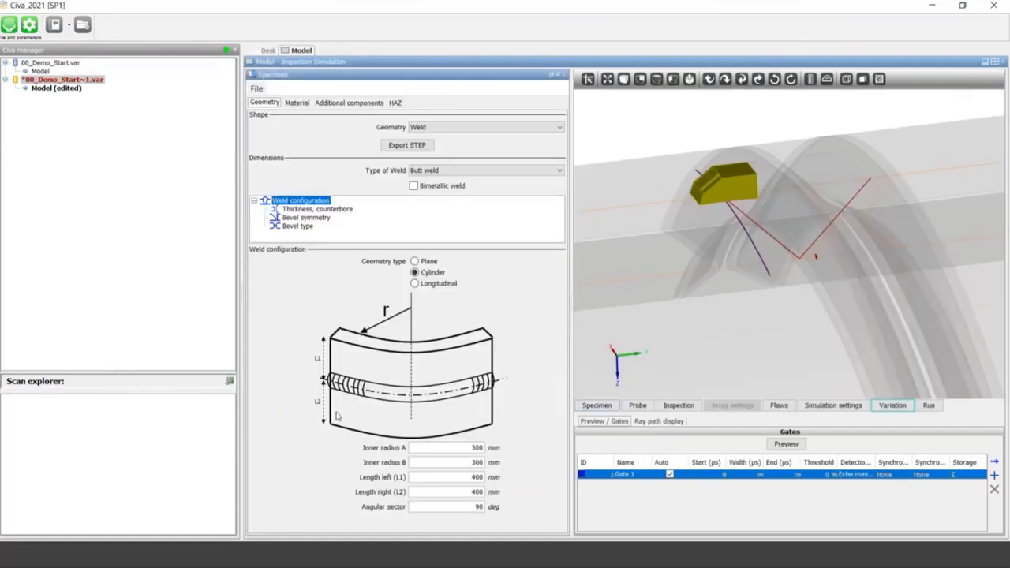
pyautogui.click(637, 405)
pyautogui.rightClick(456, 243)
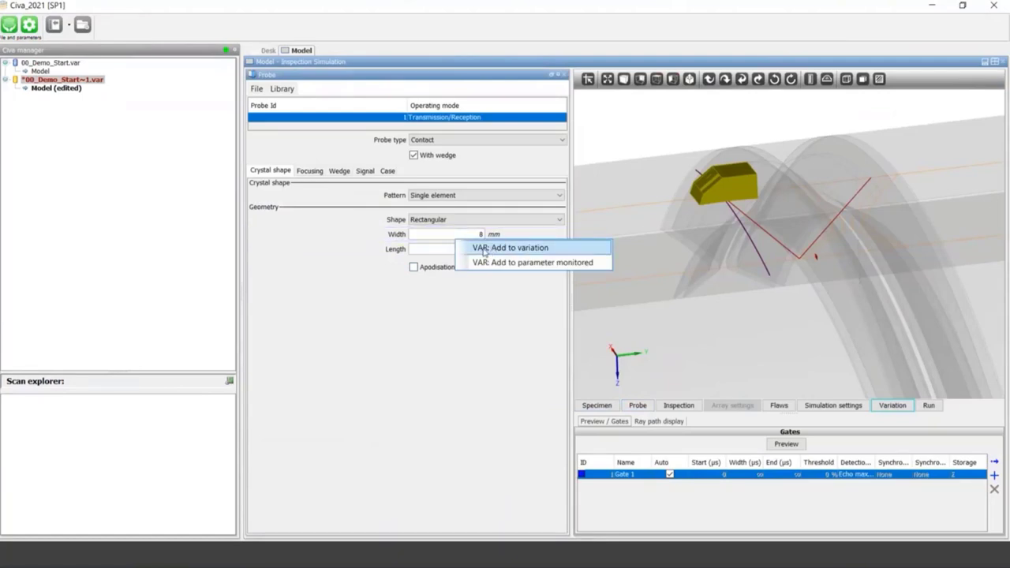
pyautogui.click(484, 248)
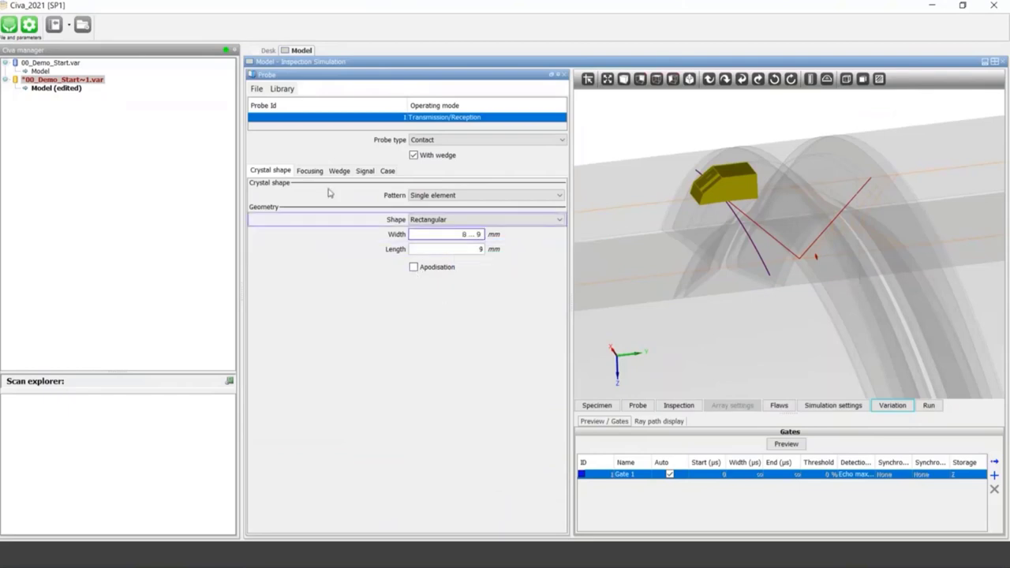
# Add the incidence angle of the probe wedge's crystal orientation to the variation parameters
pyautogui.click(309, 171)
pyautogui.click(339, 170)
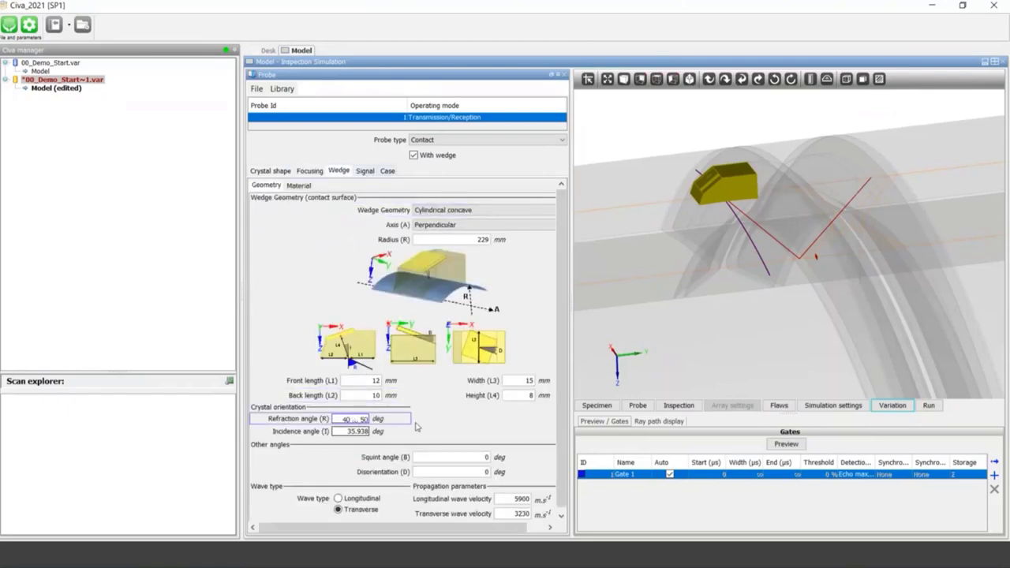
pyautogui.rightClick(341, 431)
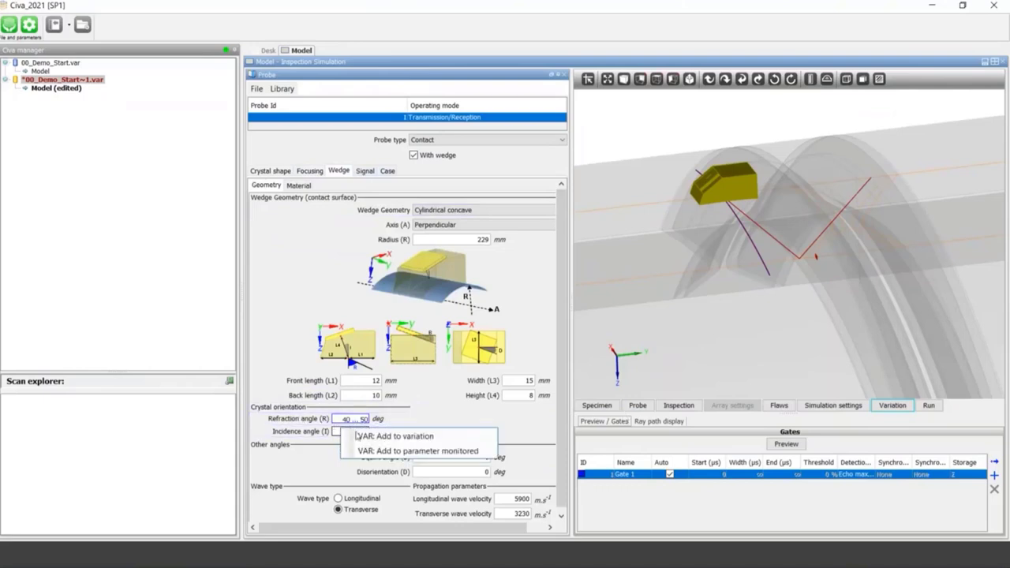
pyautogui.click(379, 439)
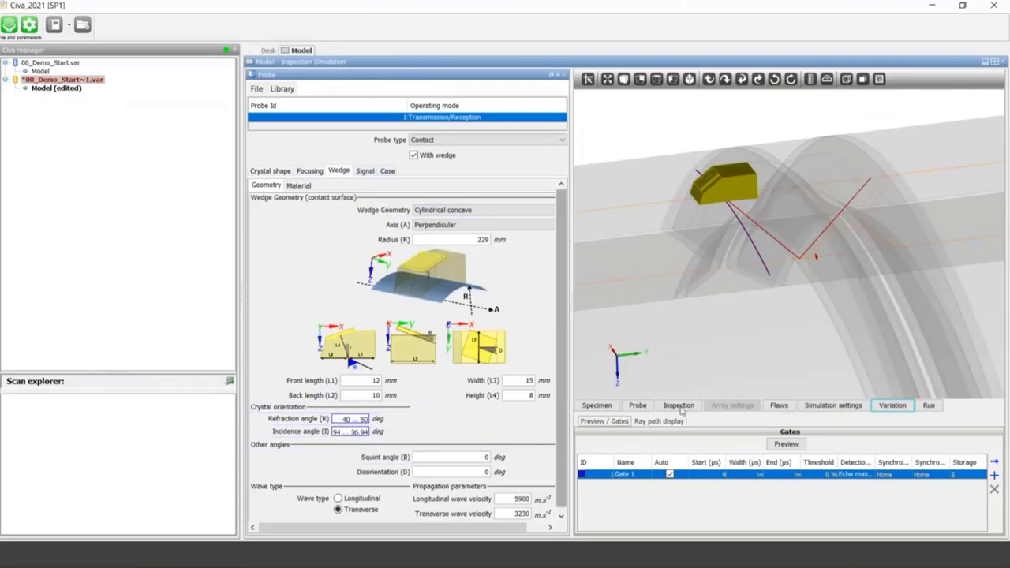
# Add the length of rectangular defect n° 1 to the variation parameters
pyautogui.click(787, 407)
pyautogui.rightClick(470, 205)
pyautogui.click(489, 211)
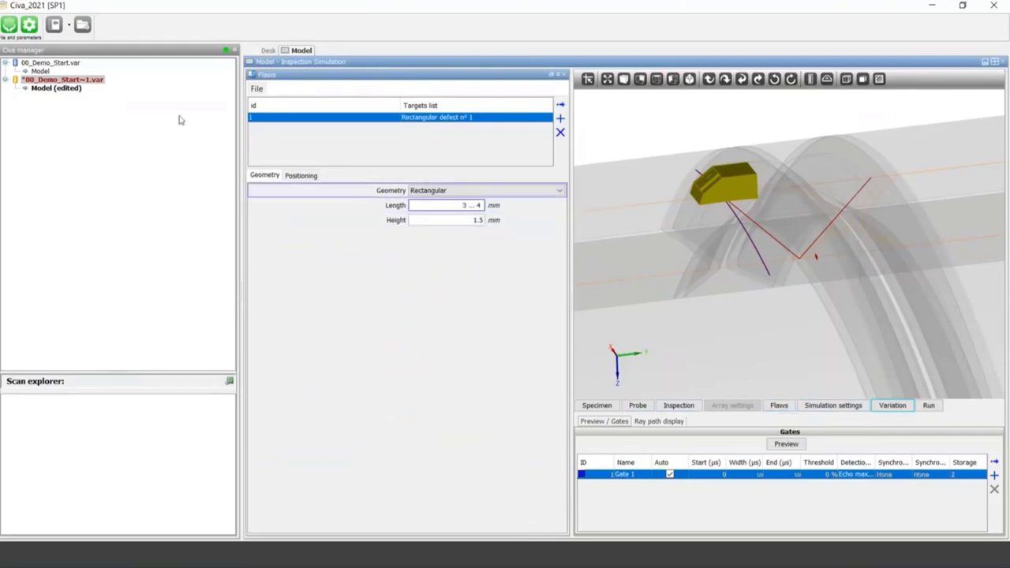
# Reopen the original 00_Demo_Start.var model and show its variation variables beside a closer view of the probe
pyautogui.doubleClick(41, 71)
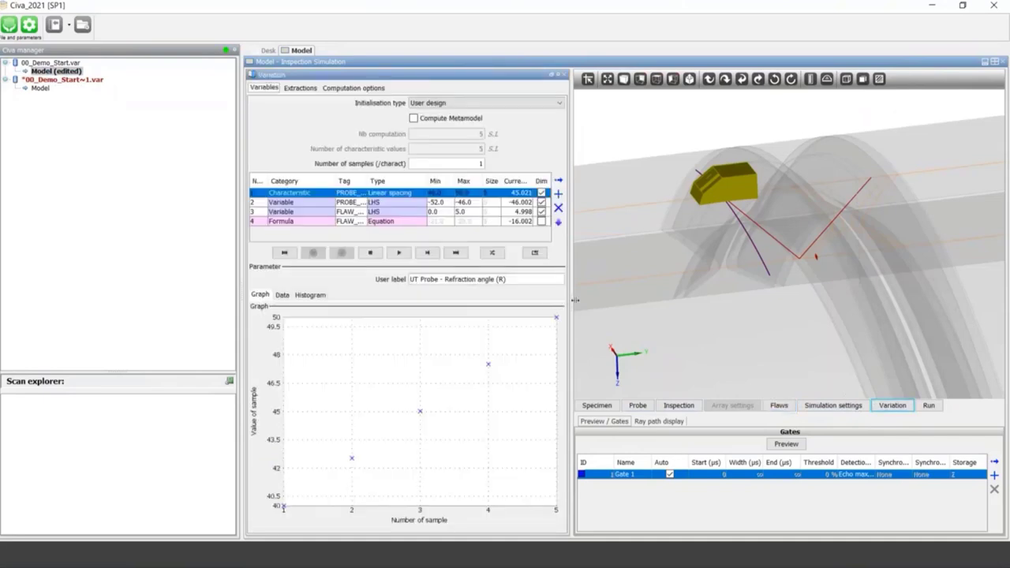
pyautogui.moveTo(674, 302); pyautogui.dragTo(665, 356, button='middle')
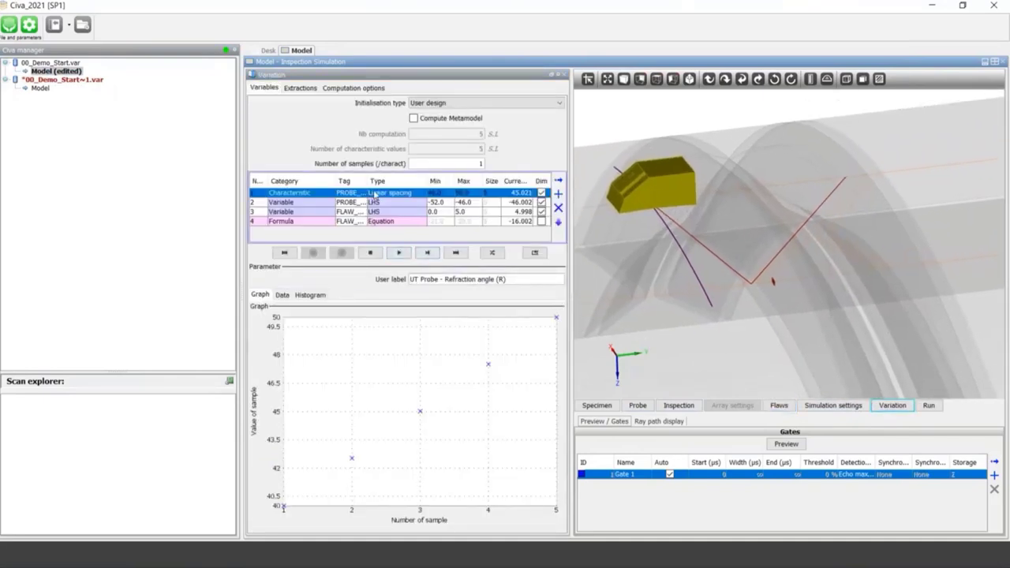
# Examine the flaw's Y-position formula beside the defect's location at the weld in the 3D view
pyautogui.moveTo(627, 261); pyautogui.dragTo(630, 259, button='right')
pyautogui.scroll(1, 629, 260)
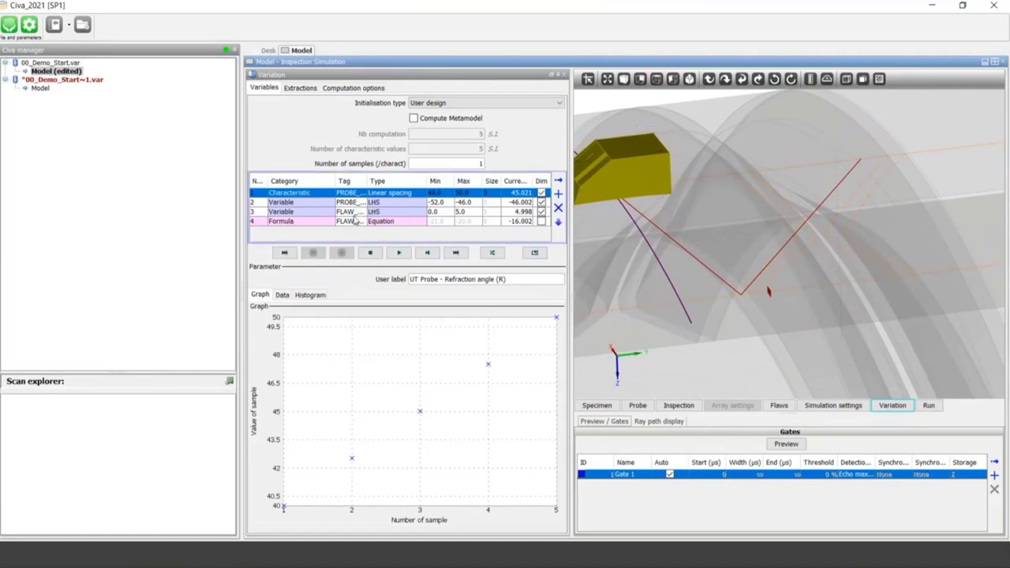
pyautogui.scroll(-1, 742, 245)
pyautogui.moveTo(741, 245); pyautogui.dragTo(736, 234)
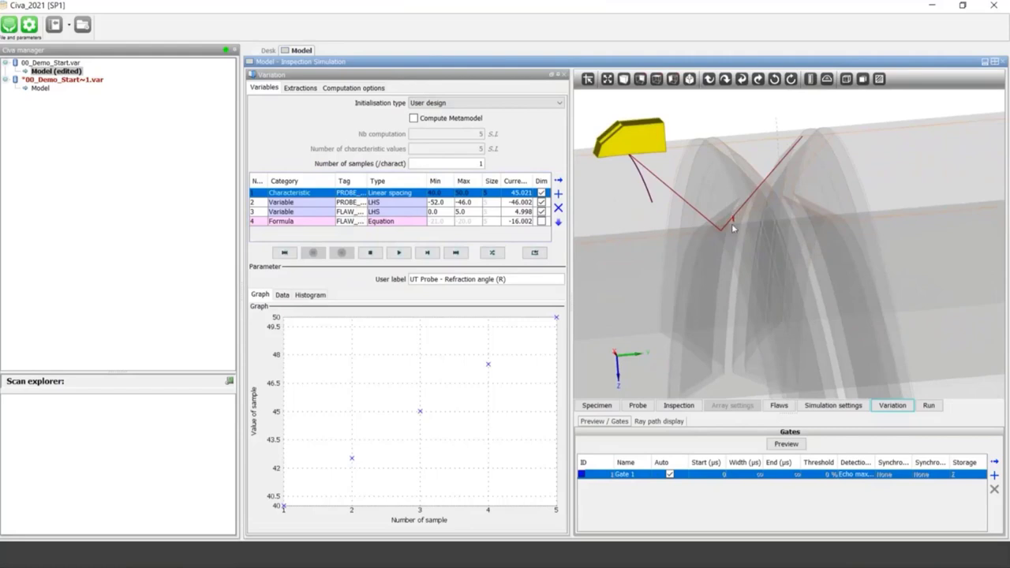
pyautogui.click(367, 224)
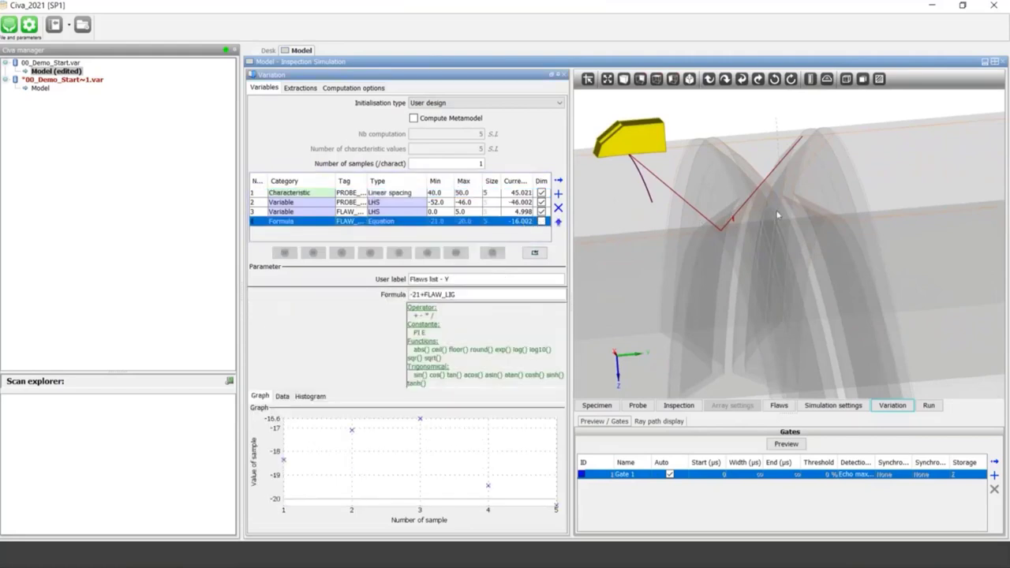
pyautogui.moveTo(734, 223); pyautogui.dragTo(550, 278)
# Review the sample graphs of all four variation entries, from the refraction angle to the flaw position formula and back
pyautogui.click(293, 194)
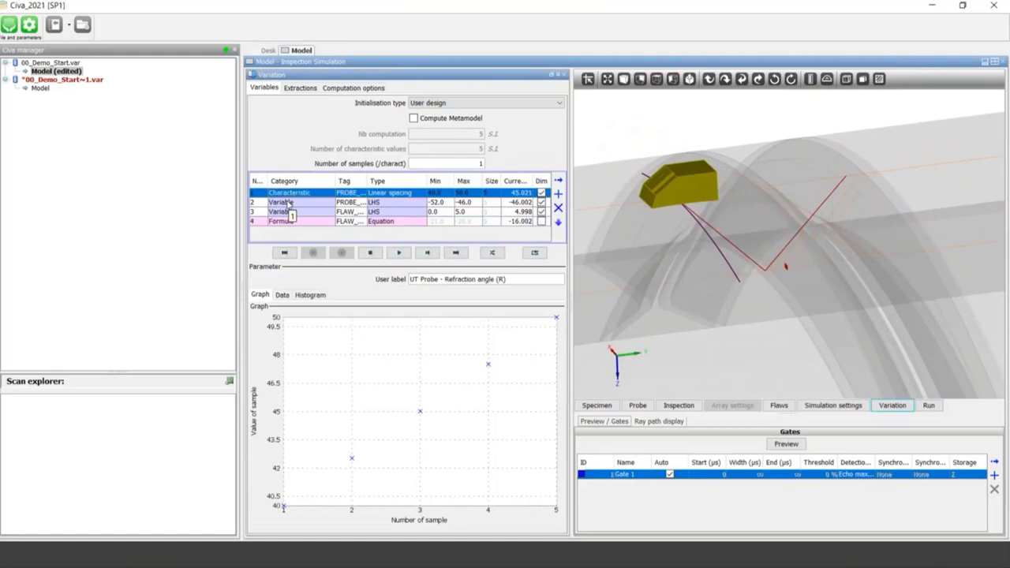
pyautogui.click(288, 203)
pyautogui.click(288, 212)
pyautogui.click(289, 221)
pyautogui.click(289, 212)
pyautogui.click(289, 202)
pyautogui.click(291, 195)
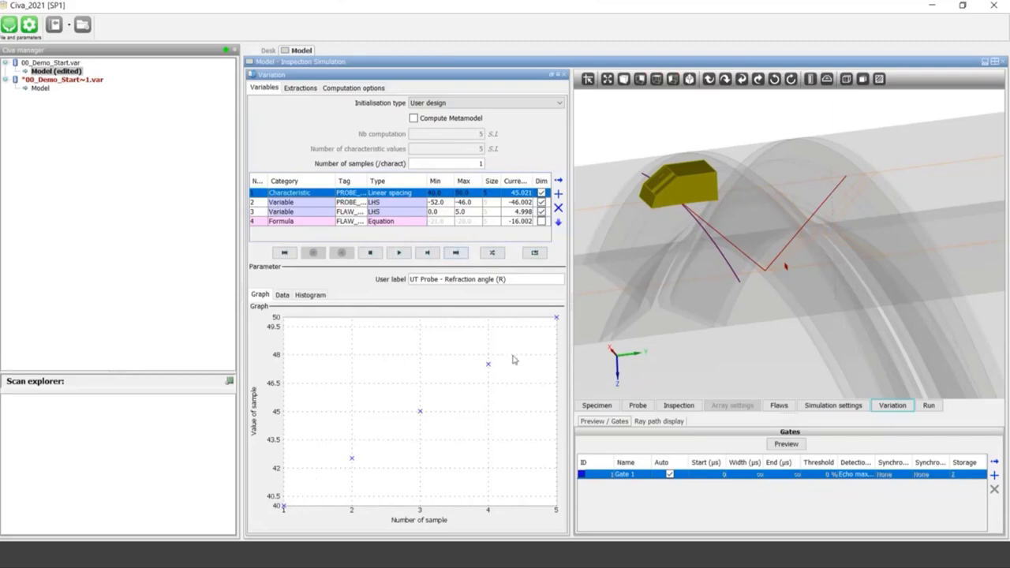
# Compare the Offset Y and ligament samples and view the sampling types available for Offset Y
pyautogui.click(307, 206)
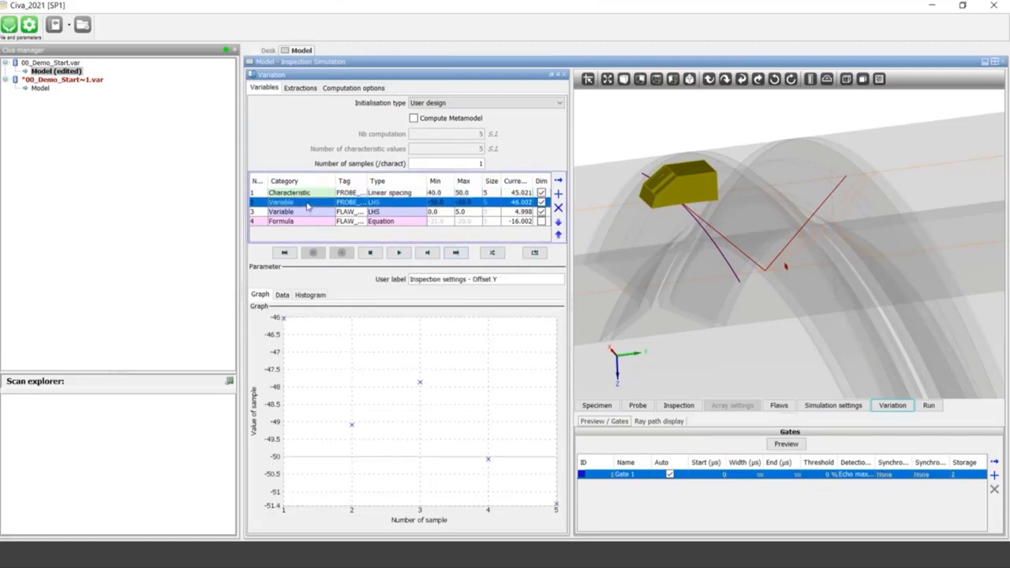
pyautogui.click(308, 212)
pyautogui.click(307, 206)
pyautogui.click(391, 203)
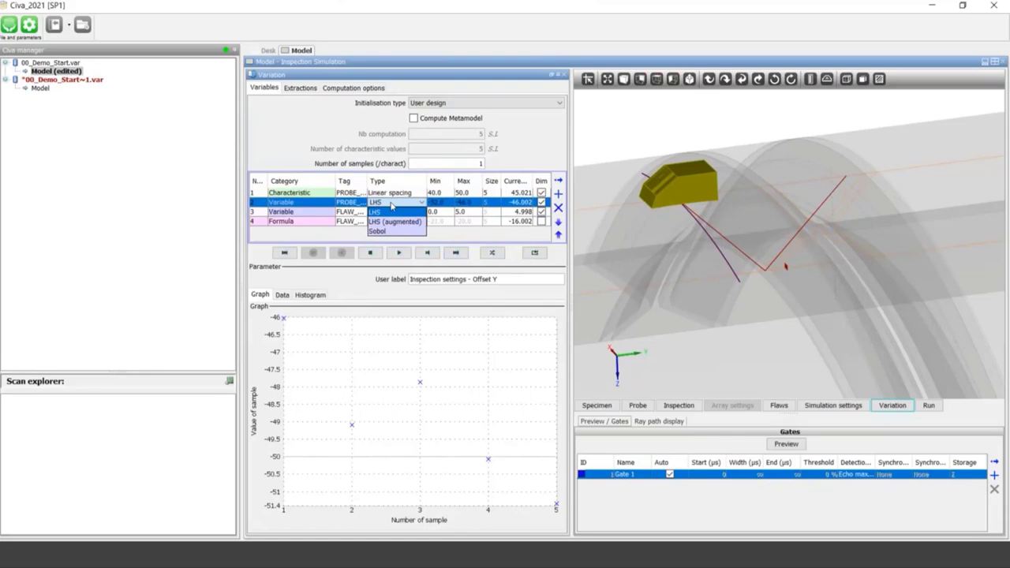
pyautogui.click(391, 205)
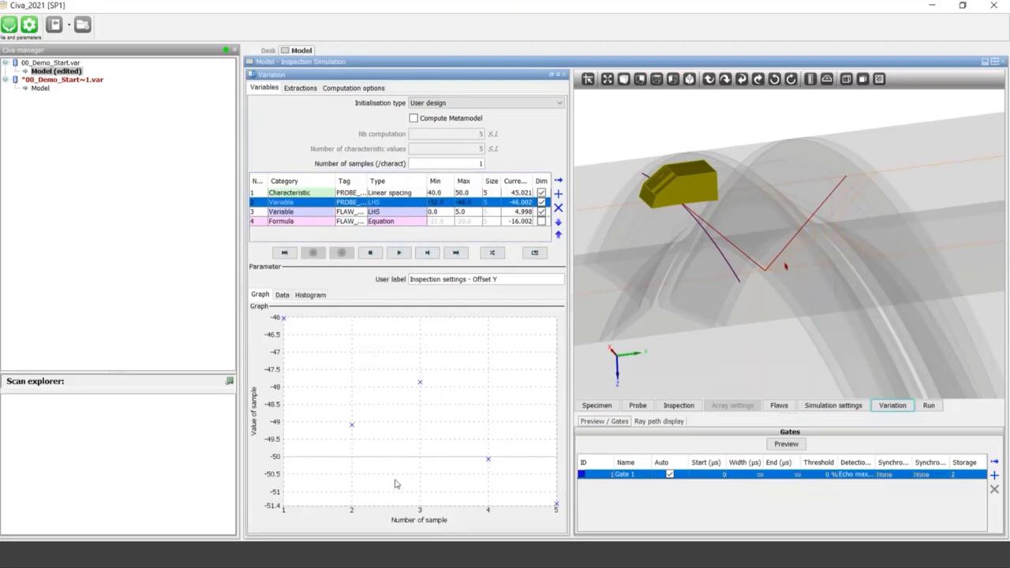
# Try 10 samples per characteristic value in the variation study, and restore the number to 1
pyautogui.doubleClick(462, 163)
pyautogui.write('10')
pyautogui.press('Return')
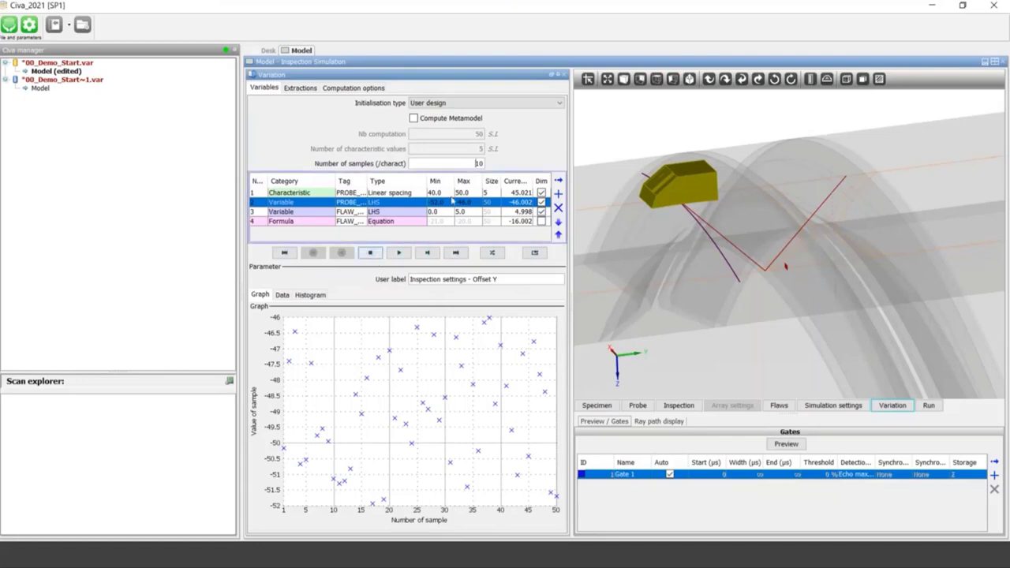
pyautogui.doubleClick(478, 164)
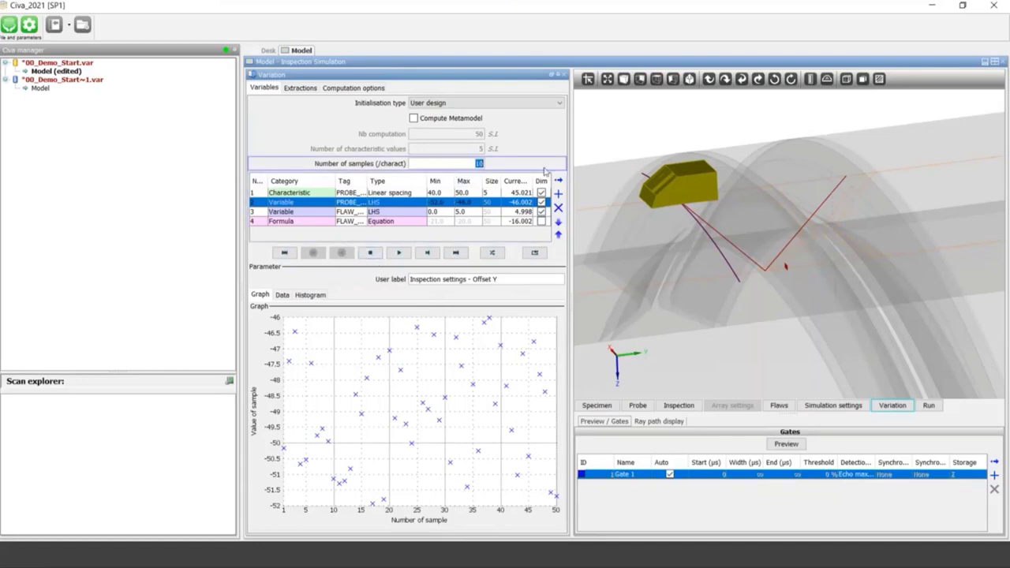
pyautogui.press('Return')
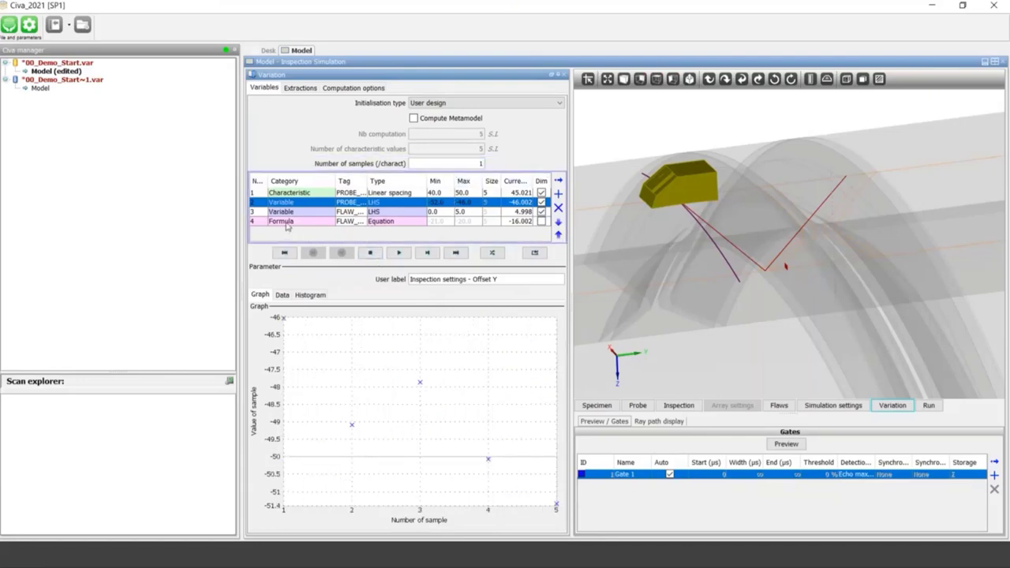
# Examine how the FLAW_POS formula -21+FLAW_LIG links the flaw's Y position to its ligament along the weld in 3D
pyautogui.click(282, 222)
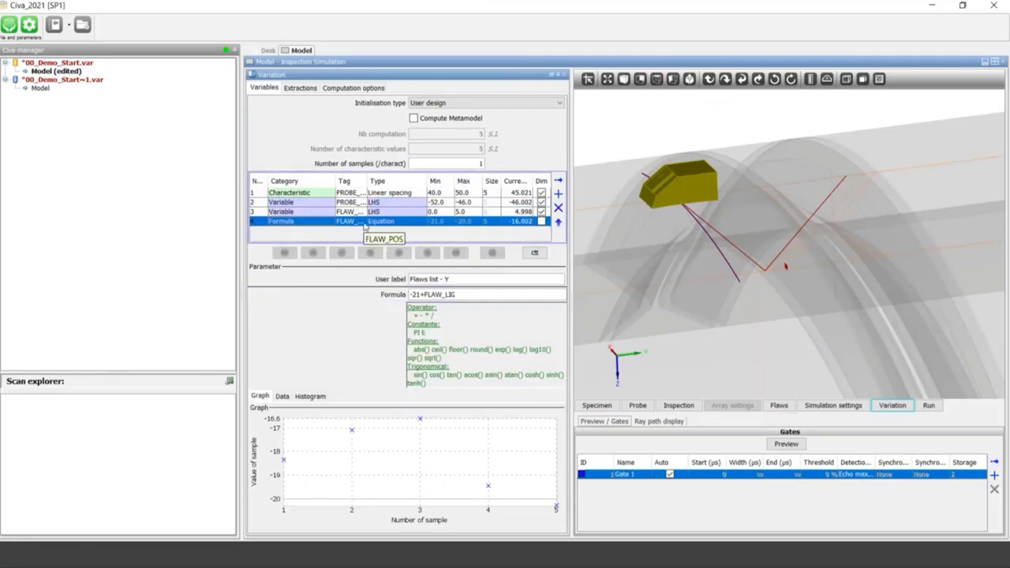
pyautogui.click(449, 294)
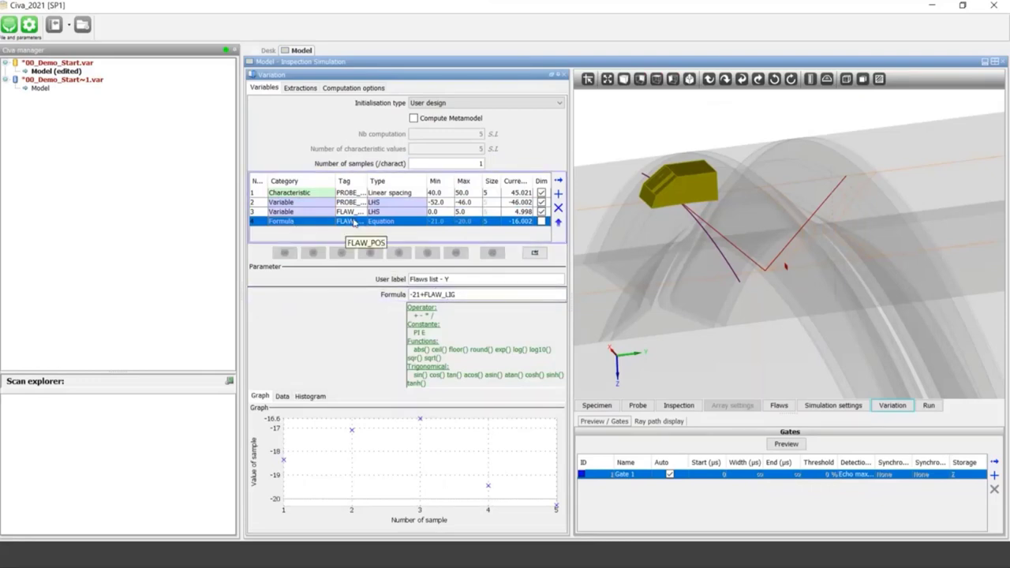
pyautogui.click(414, 295)
pyautogui.moveTo(476, 293); pyautogui.dragTo(723, 295)
pyautogui.scroll(3, 735, 295)
pyautogui.scroll(2, 729, 298)
pyautogui.scroll(2, 645, 253)
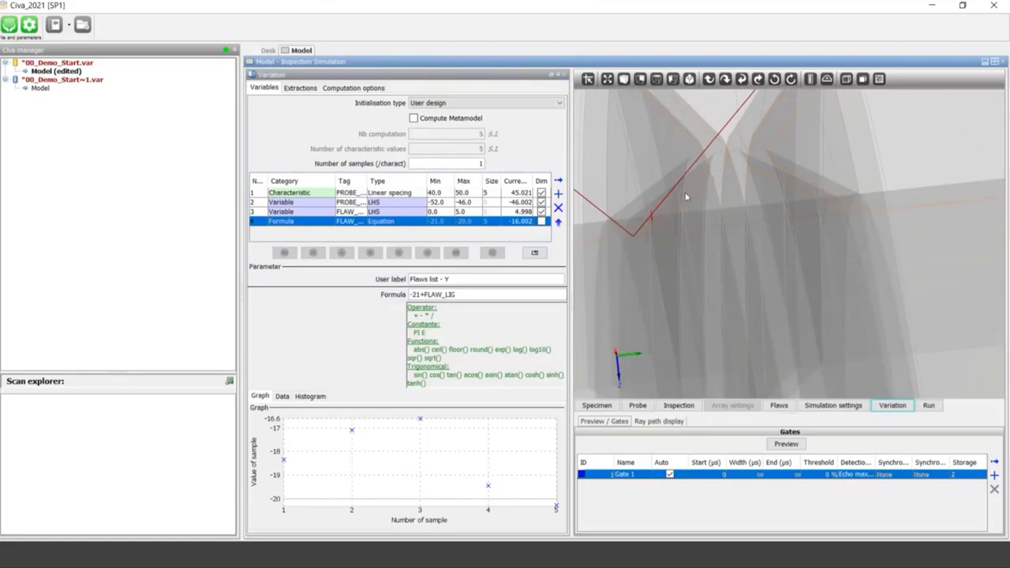
pyautogui.moveTo(624, 257); pyautogui.dragTo(656, 325, button='right')
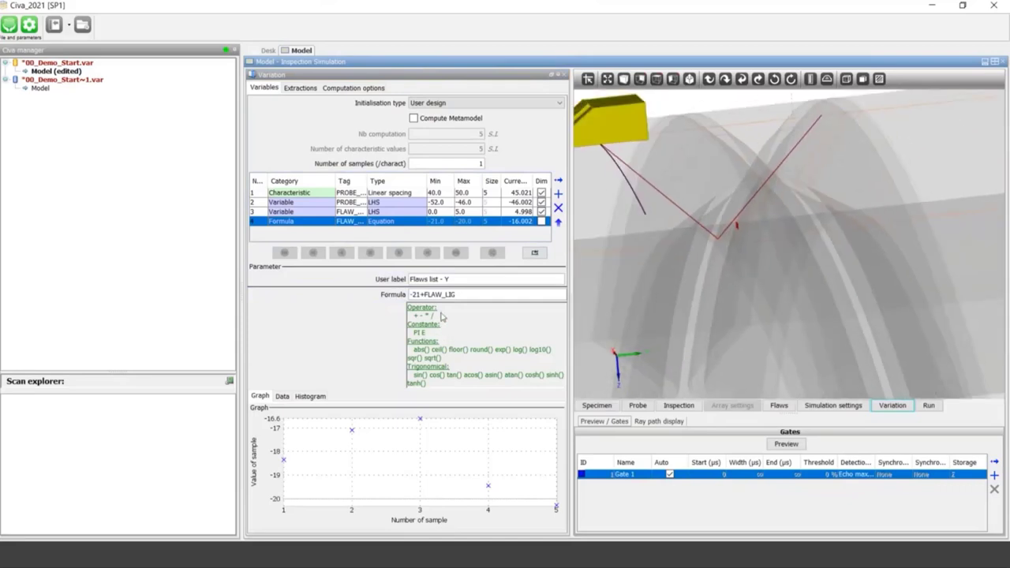
pyautogui.moveTo(650, 317); pyautogui.dragTo(628, 335, button='middle')
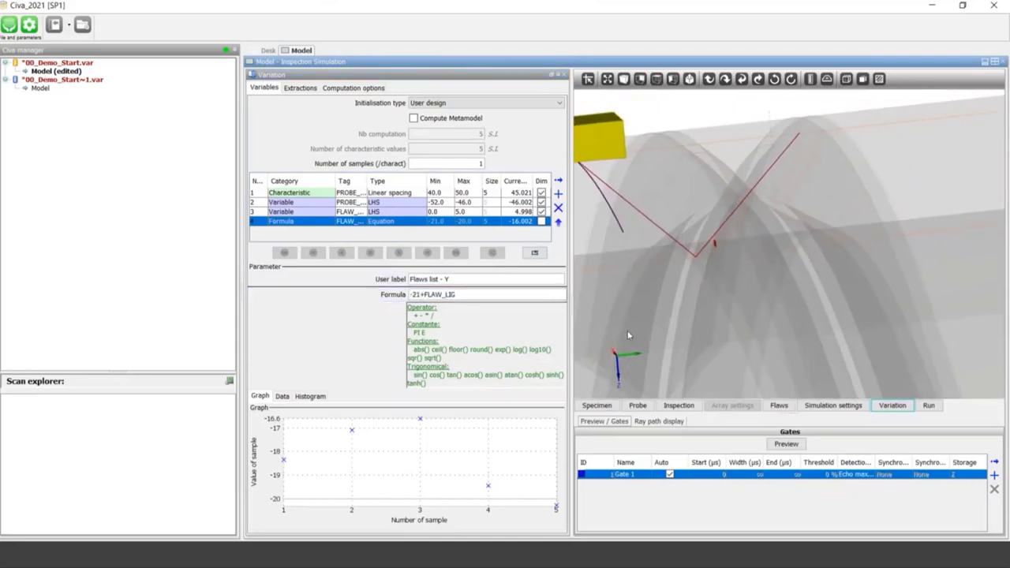
# Preview the UT probe's refraction angle at its 45° sample, with the beam path and weld in a closer 3D view
pyautogui.click(301, 194)
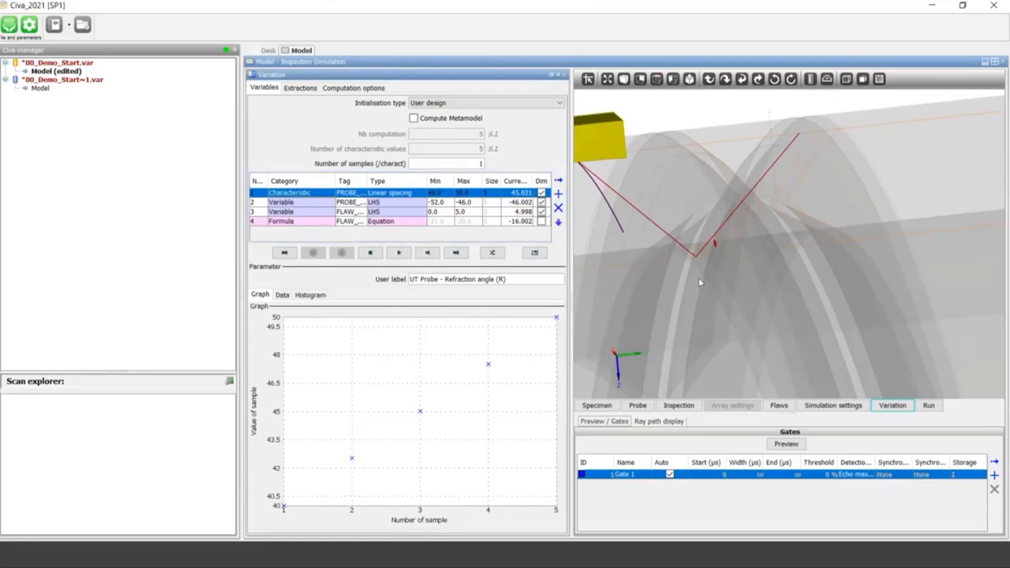
pyautogui.moveTo(672, 298); pyautogui.dragTo(662, 295)
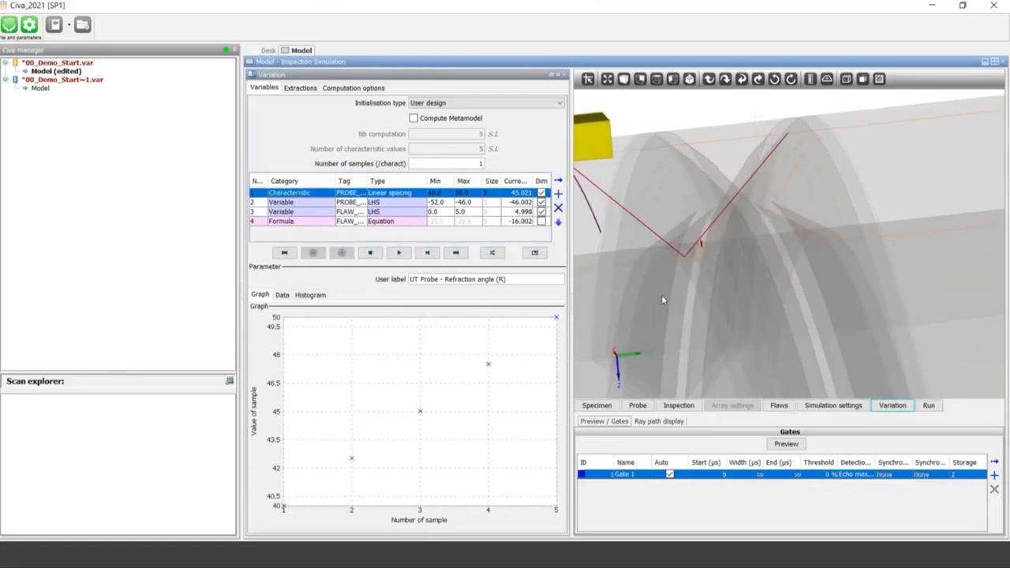
pyautogui.moveTo(658, 299); pyautogui.dragTo(659, 312, button='middle')
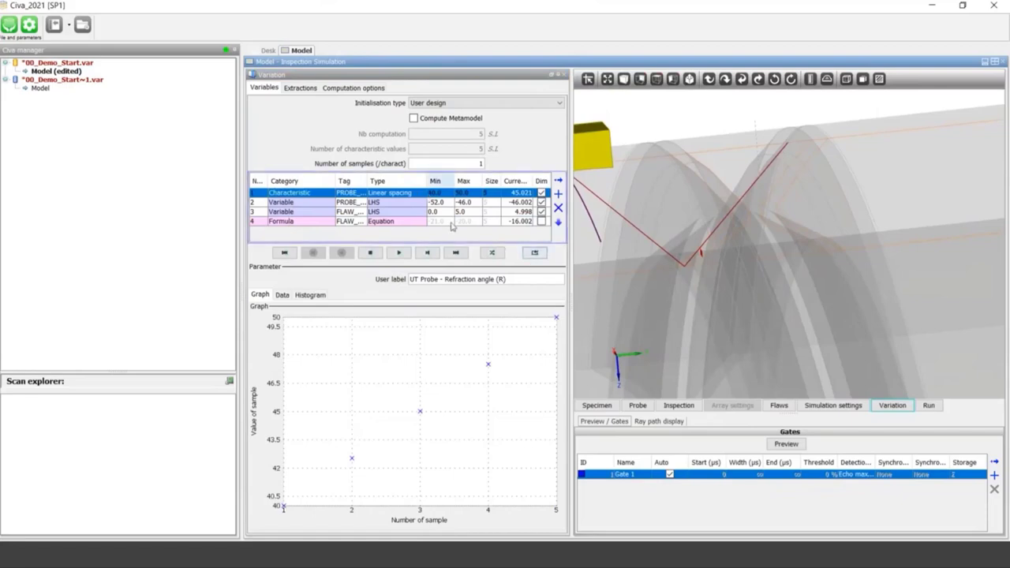
pyautogui.scroll(-3, 683, 194)
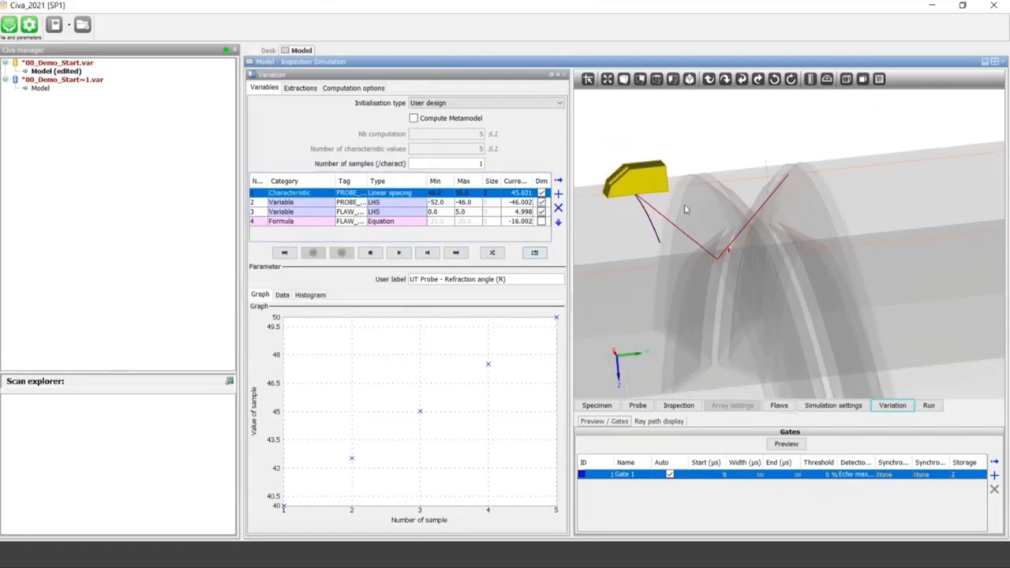
pyautogui.moveTo(672, 214); pyautogui.dragTo(678, 226)
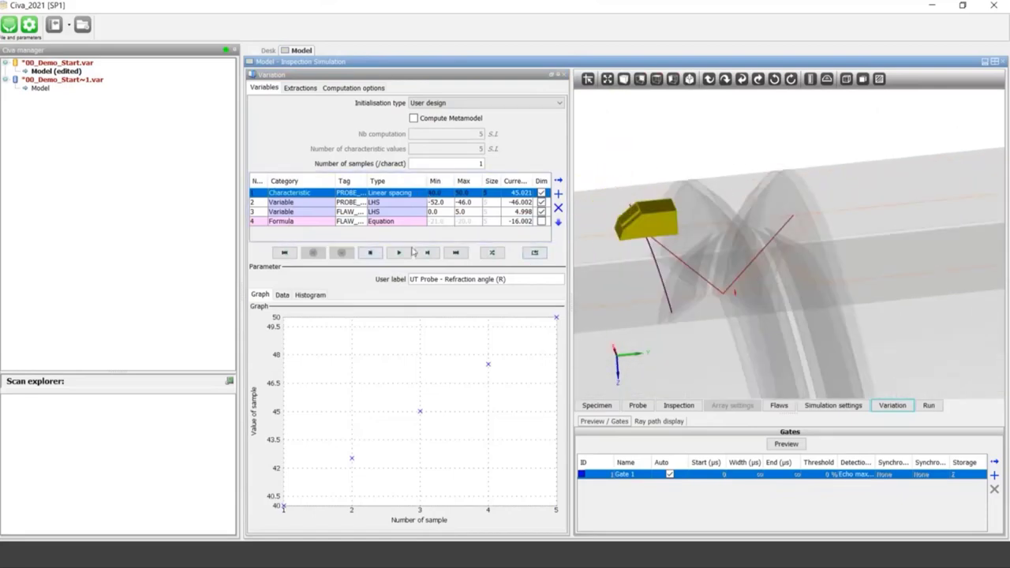
pyautogui.moveTo(615, 281)
pyautogui.mouseDown()
pyautogui.moveTo(647, 275)
pyautogui.moveTo(597, 286)
pyautogui.mouseUp()
pyautogui.click(370, 253)
pyautogui.scroll(3, 628, 262)
pyautogui.moveTo(645, 195); pyautogui.dragTo(762, 239, button='middle')
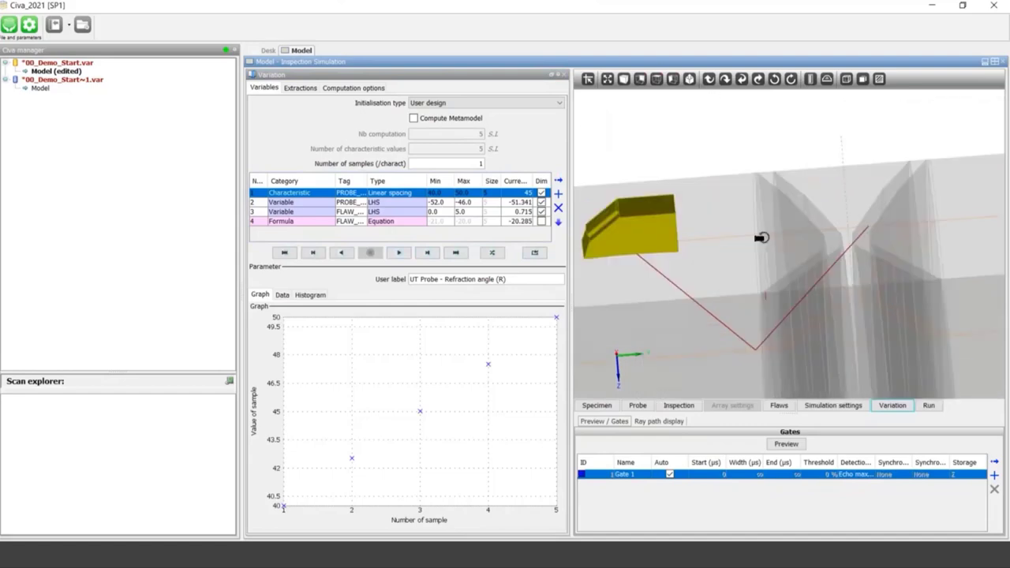
pyautogui.moveTo(762, 239); pyautogui.dragTo(747, 236)
pyautogui.moveTo(698, 252); pyautogui.dragTo(713, 272, button='middle')
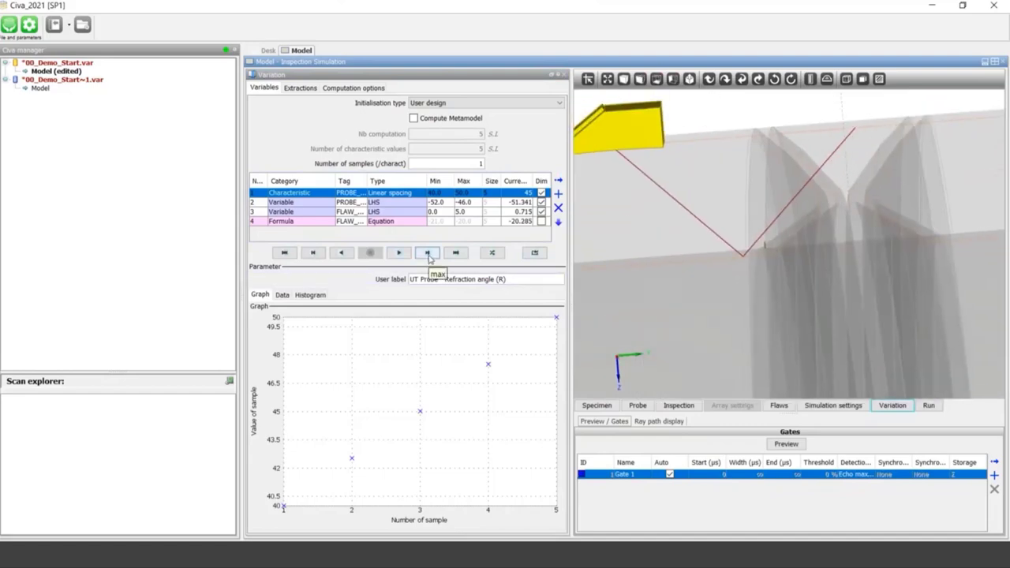
# Compare the beam path in the 3D view at the minimum and maximum refraction angles, 40° and 50°
pyautogui.click(427, 254)
pyautogui.click(341, 253)
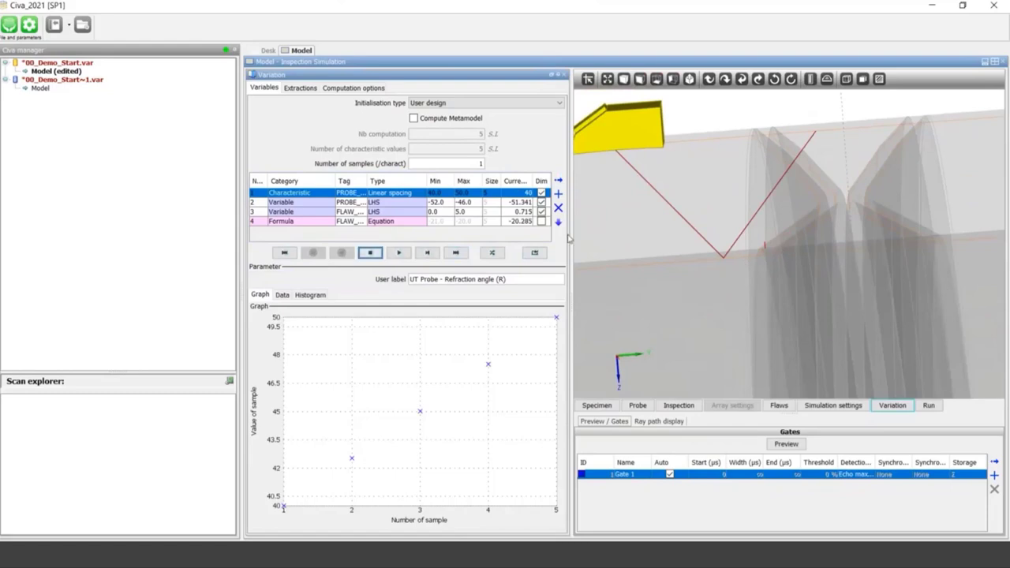
pyautogui.click(430, 252)
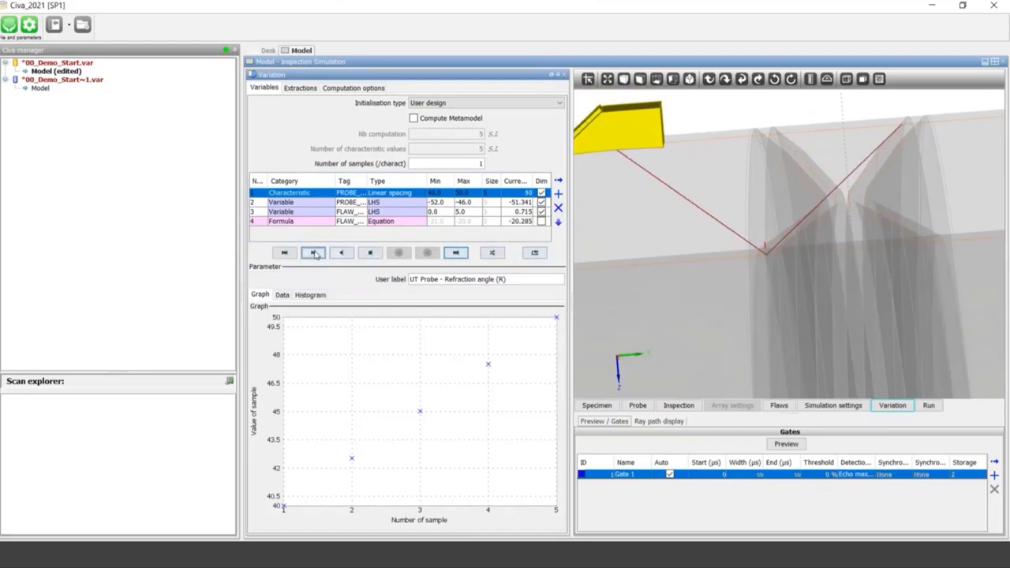
pyautogui.click(314, 252)
pyautogui.click(428, 253)
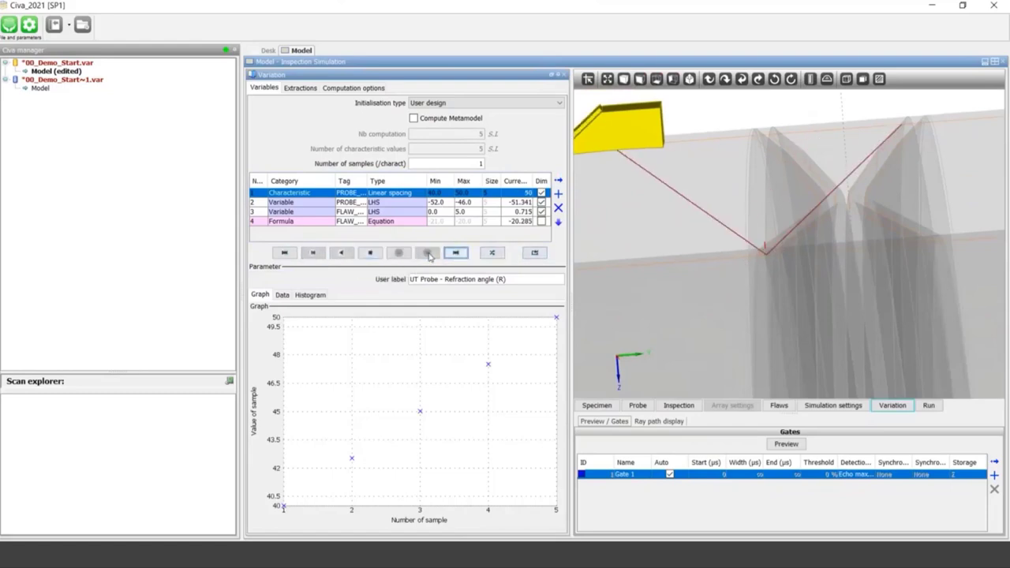
pyautogui.click(310, 254)
pyautogui.click(426, 253)
pyautogui.click(662, 261)
# Preview the probe position at the maximum sample of the inspection settings' Offset Y
pyautogui.click(346, 205)
pyautogui.click(345, 203)
pyautogui.click(367, 254)
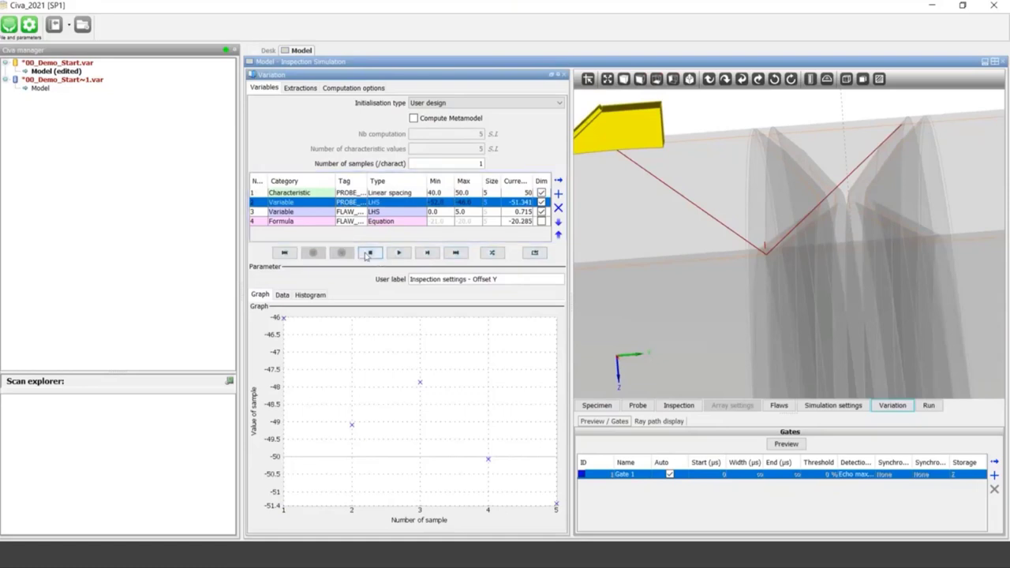
pyautogui.click(427, 253)
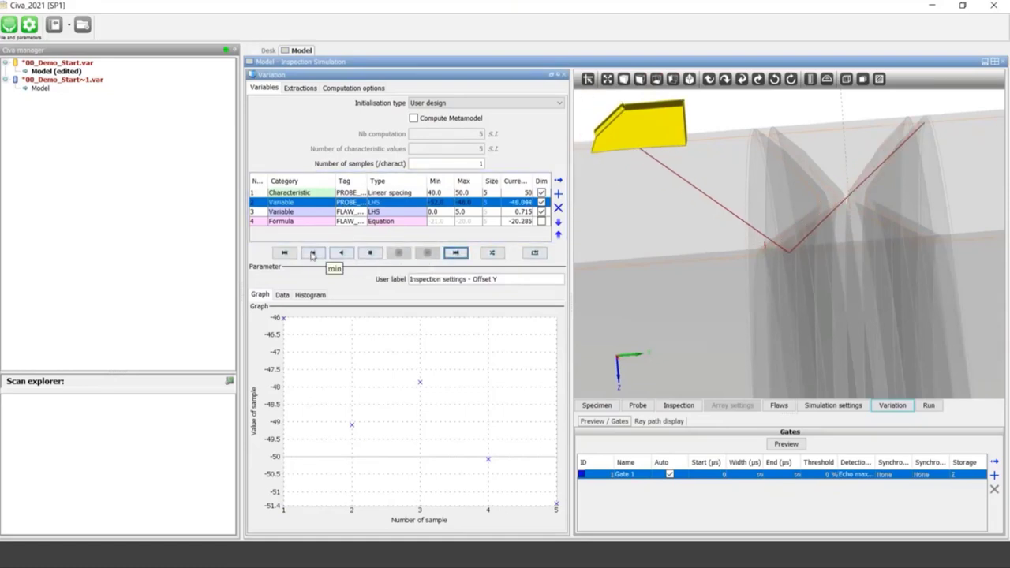
# Compare the flaw's position at the minimum and maximum ligament samples in a close-up of the weld, and check its linked Y formula
pyautogui.click(296, 212)
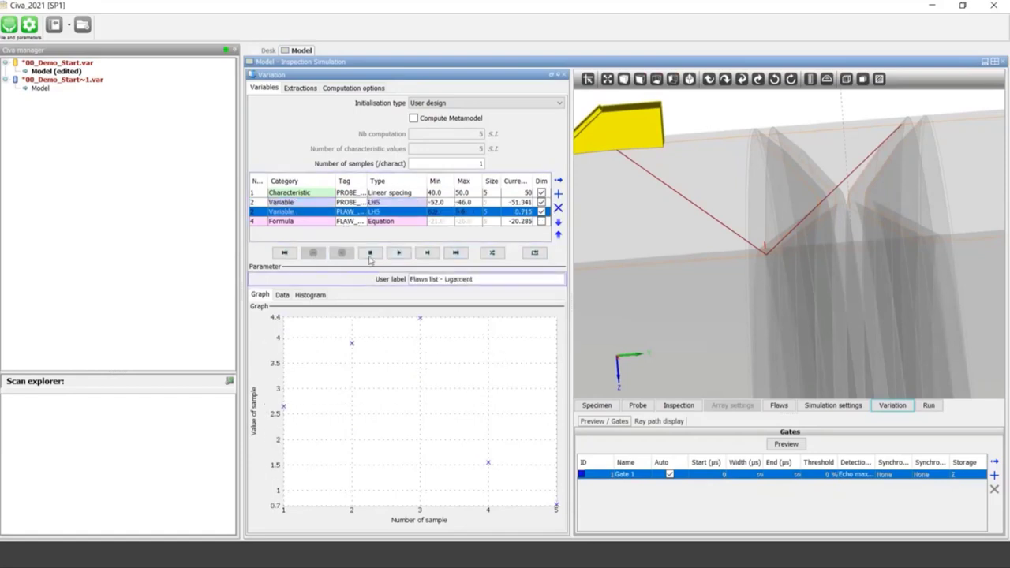
pyautogui.scroll(3, 694, 274)
pyautogui.scroll(1, 694, 274)
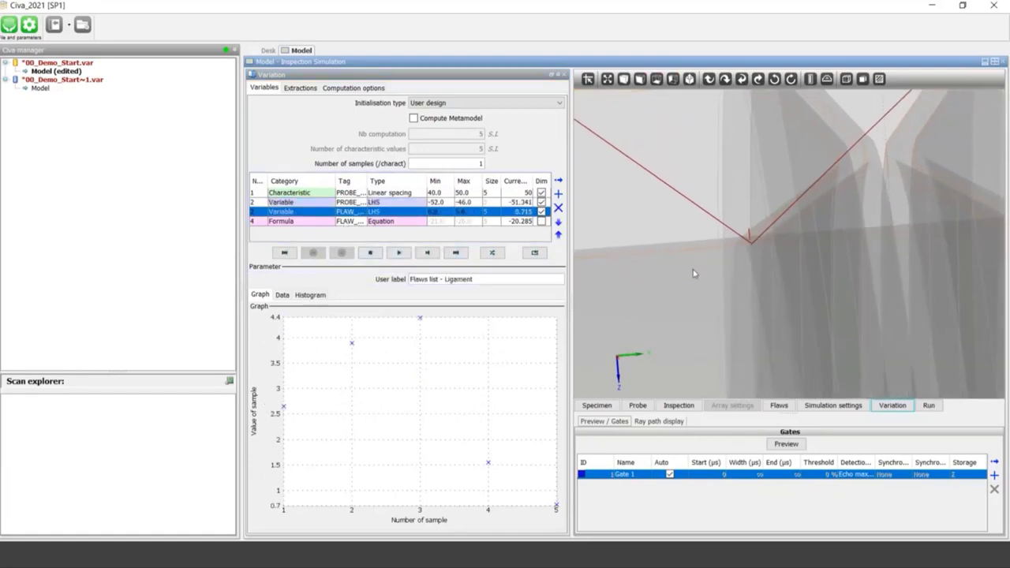
pyautogui.click(456, 254)
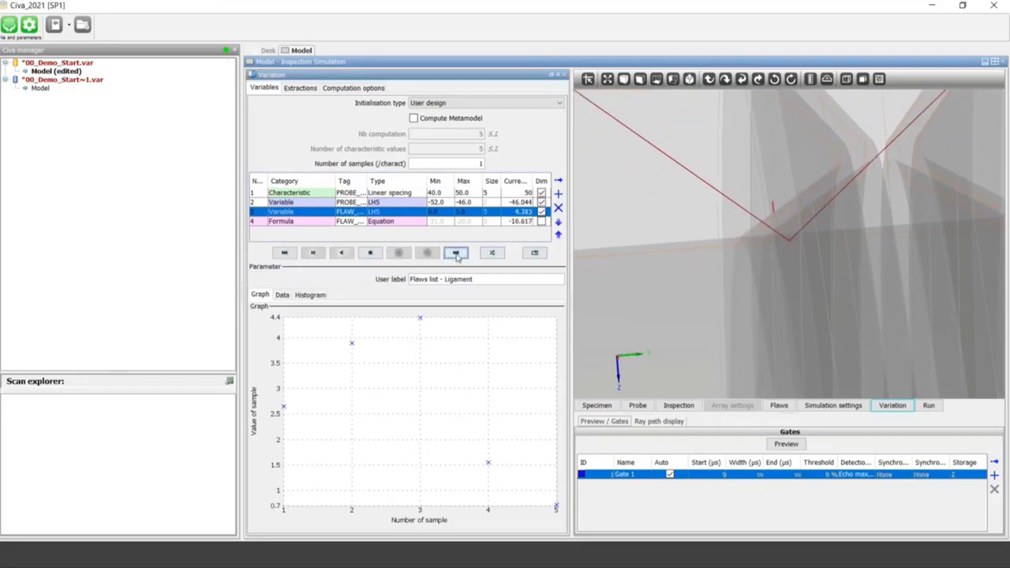
pyautogui.click(310, 254)
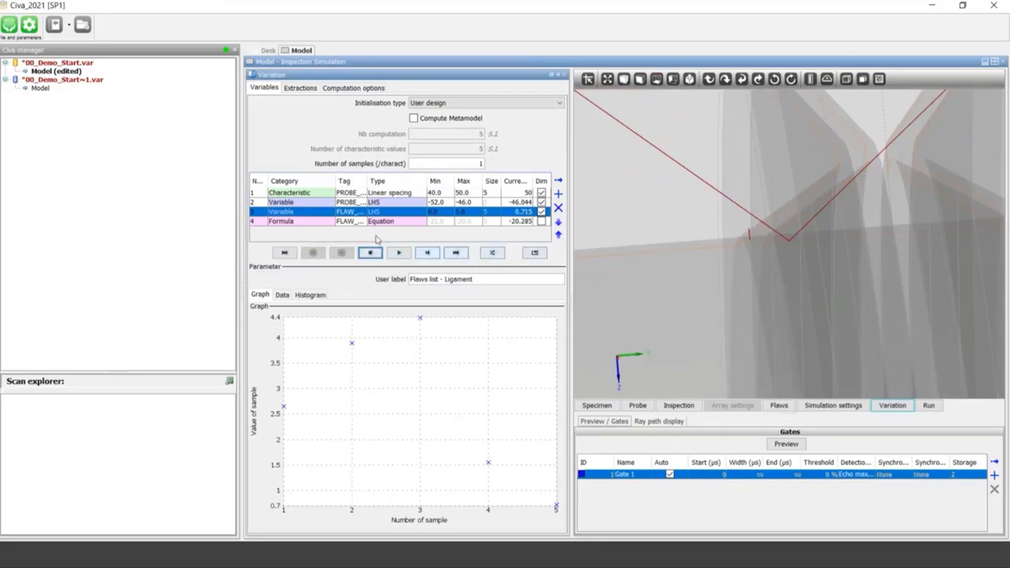
pyautogui.click(345, 222)
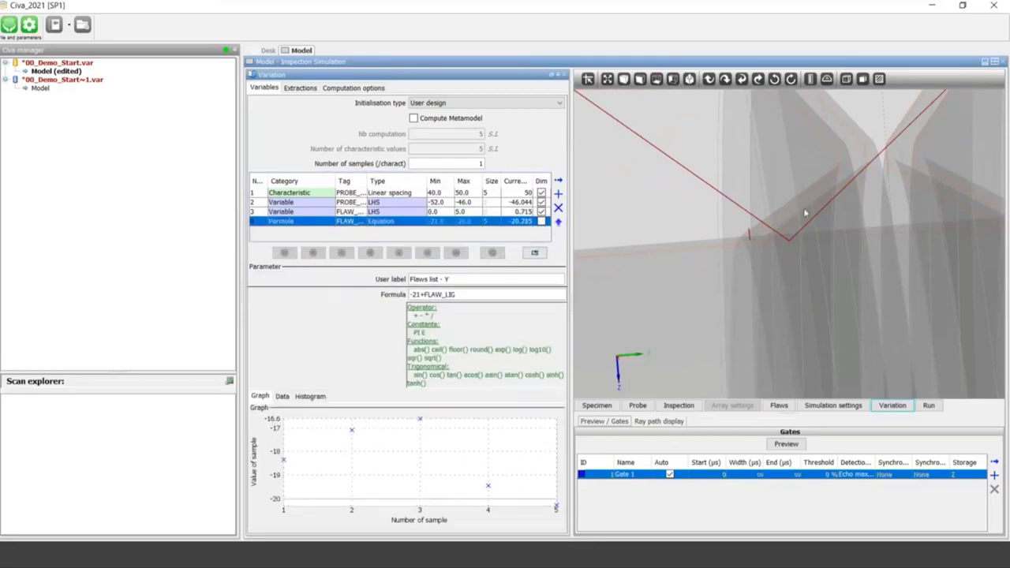
pyautogui.click(371, 212)
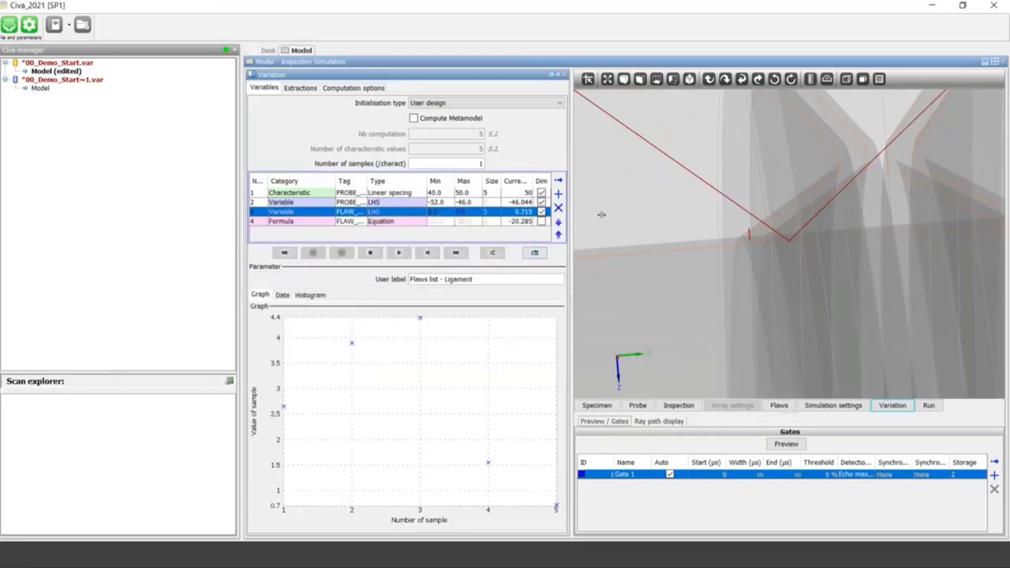
pyautogui.click(427, 253)
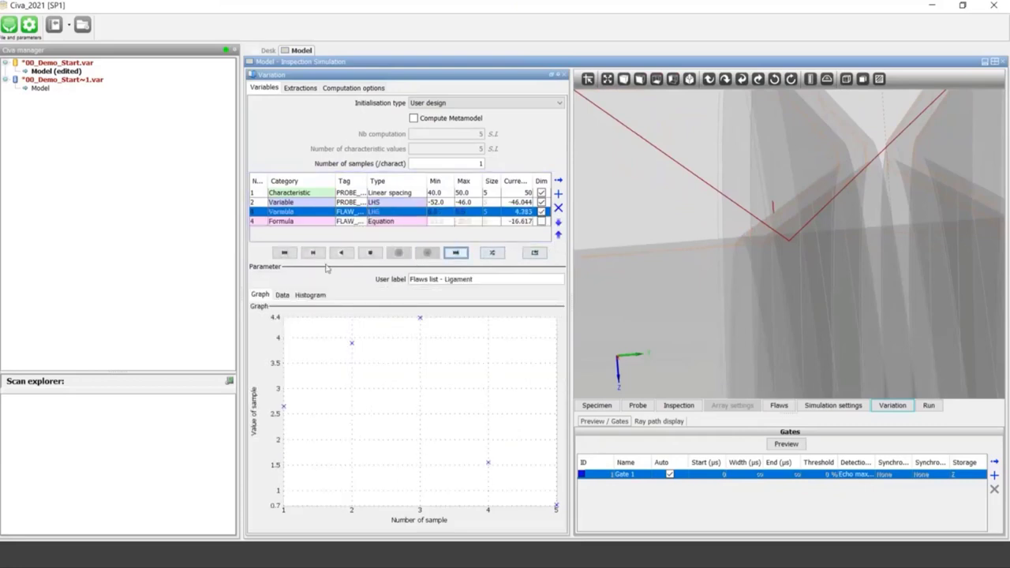
# Open the computed variation file 01_UT_Param_PipeInspAssessment_FullFactoriel.var
pyautogui.scroll(-5, 802, 267)
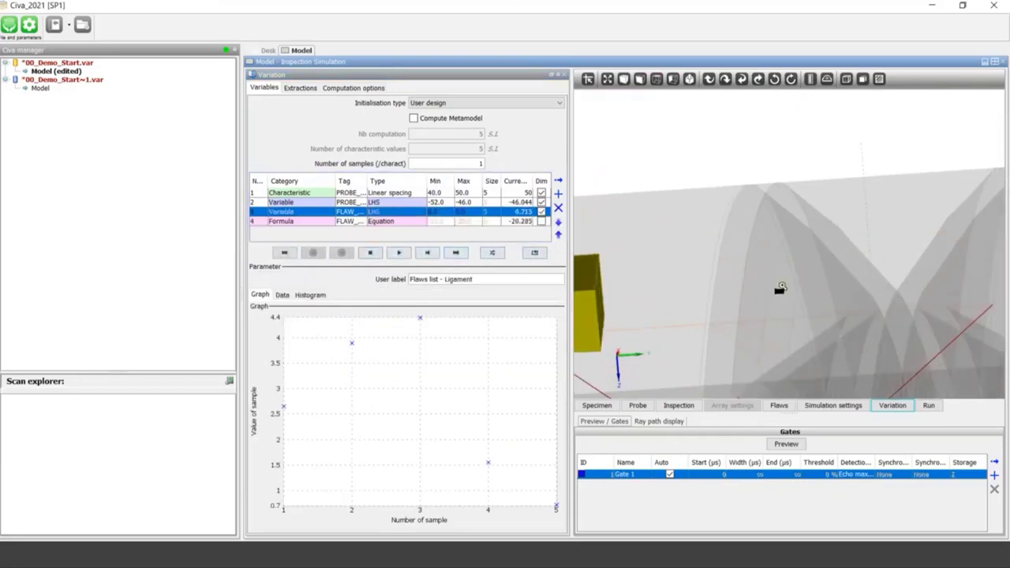
pyautogui.moveTo(742, 302); pyautogui.dragTo(699, 269, button='middle')
pyautogui.click(6, 27)
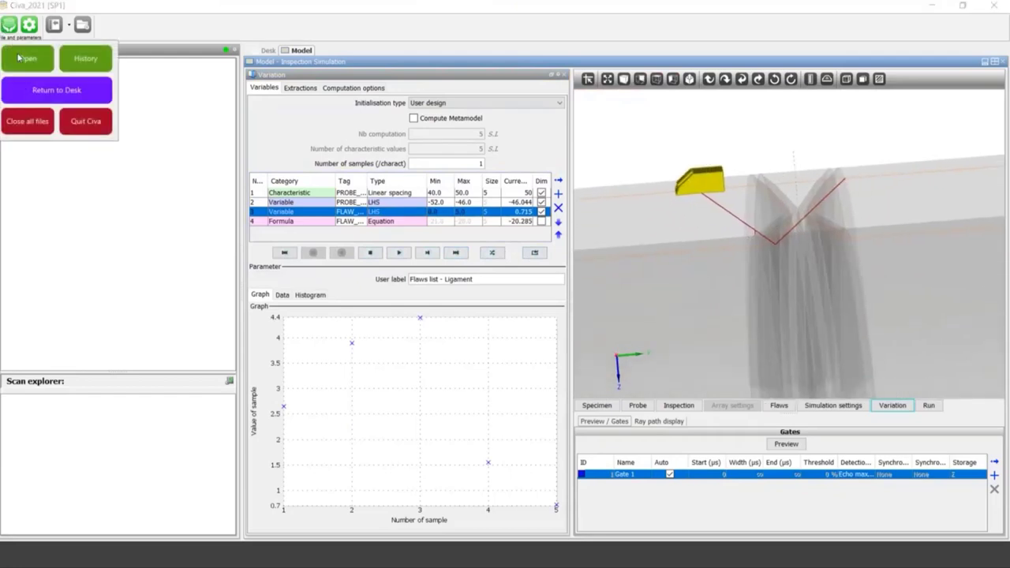
pyautogui.click(19, 56)
pyautogui.click(461, 219)
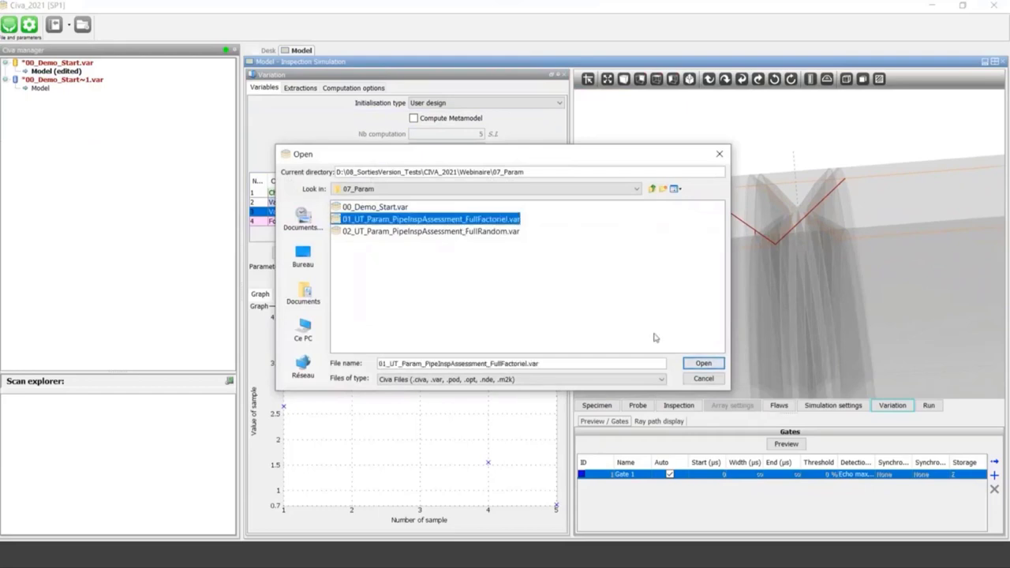
pyautogui.click(691, 367)
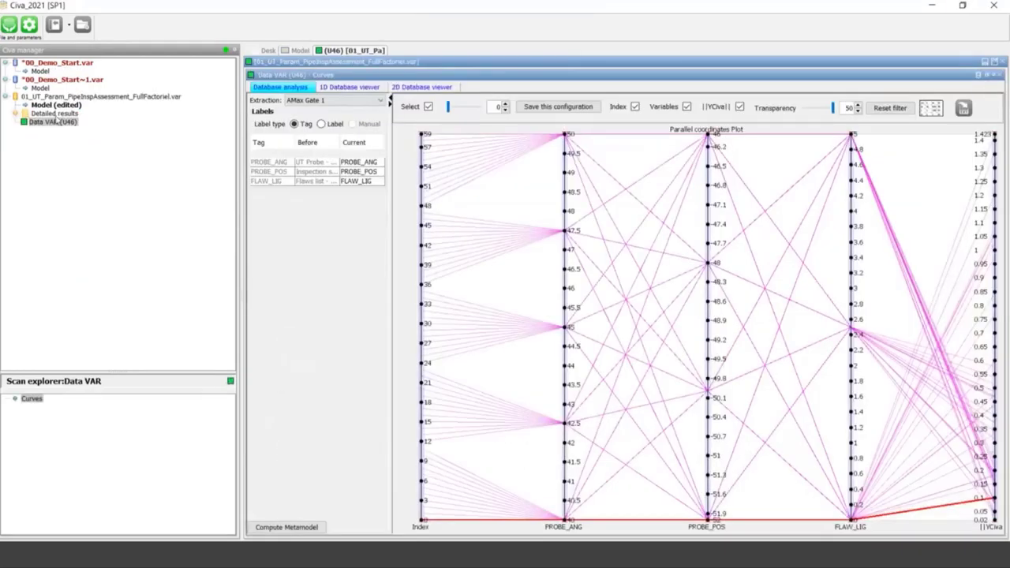
# Examine the detailed results of the full factorial study, expanding each refraction angle from 40 to 50 to see its Offset Y cases
pyautogui.click(69, 115)
pyautogui.click(16, 114)
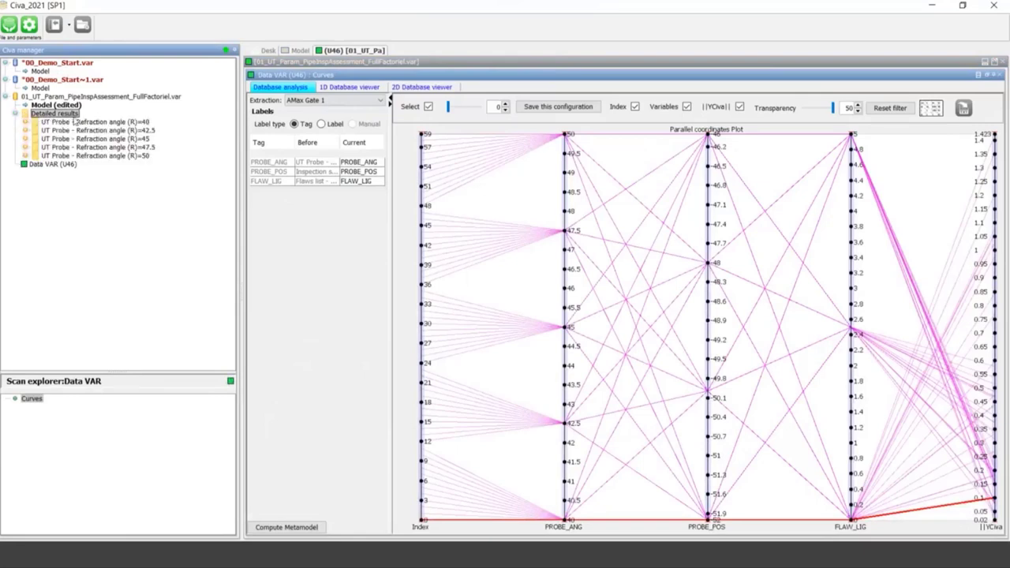
pyautogui.click(67, 123)
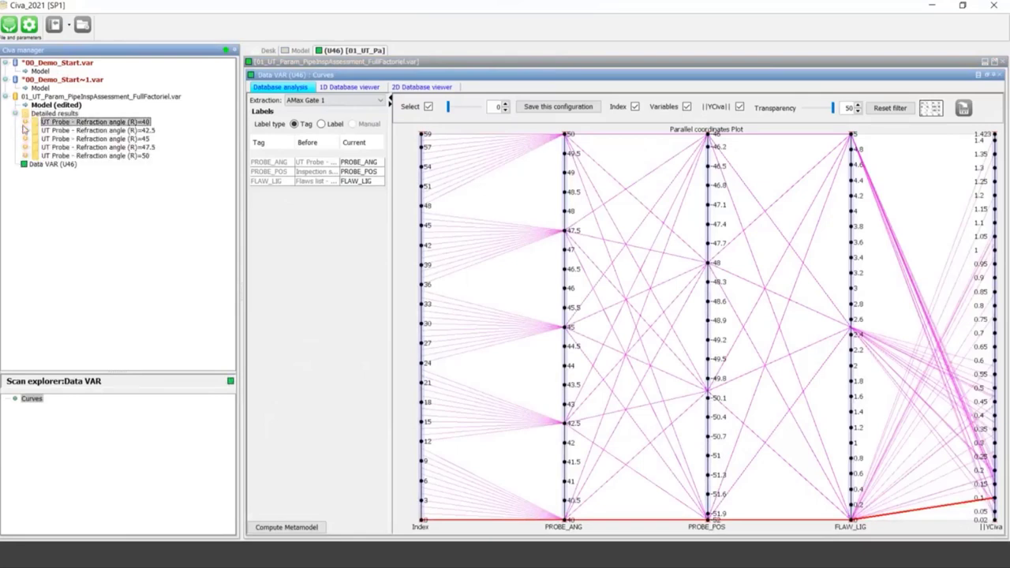
pyautogui.click(26, 123)
pyautogui.click(75, 131)
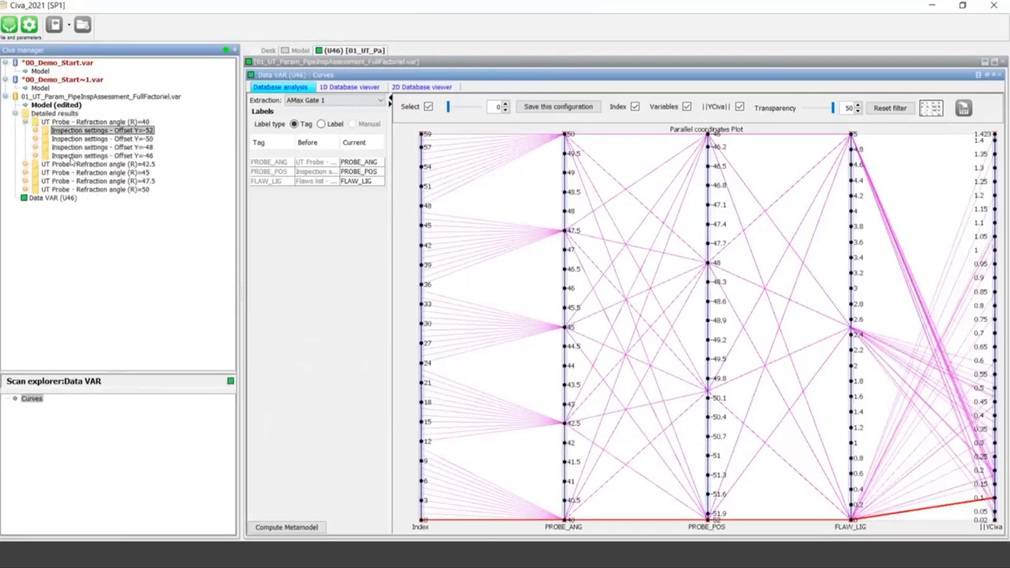
pyautogui.click(25, 165)
pyautogui.click(25, 207)
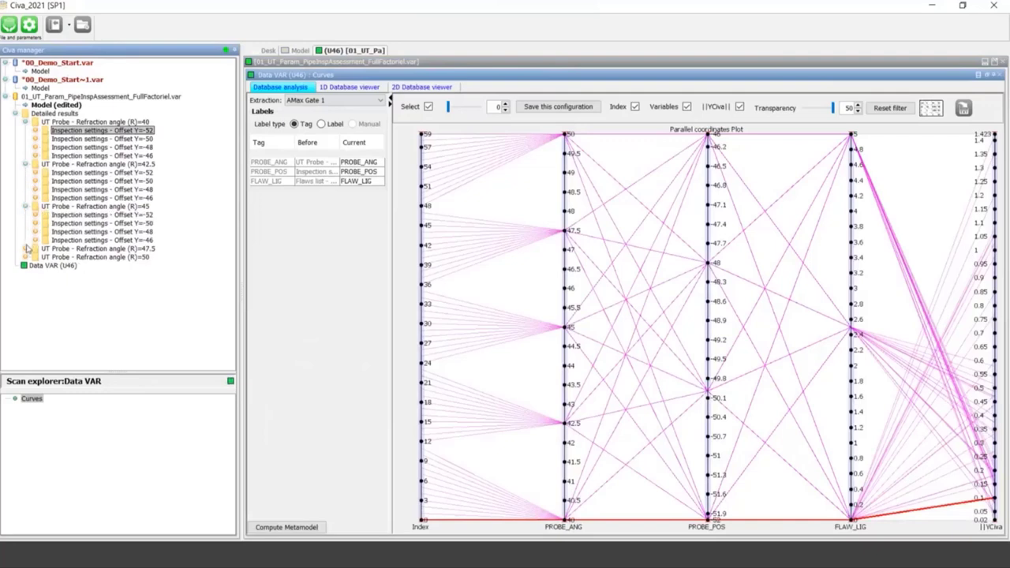
pyautogui.click(25, 249)
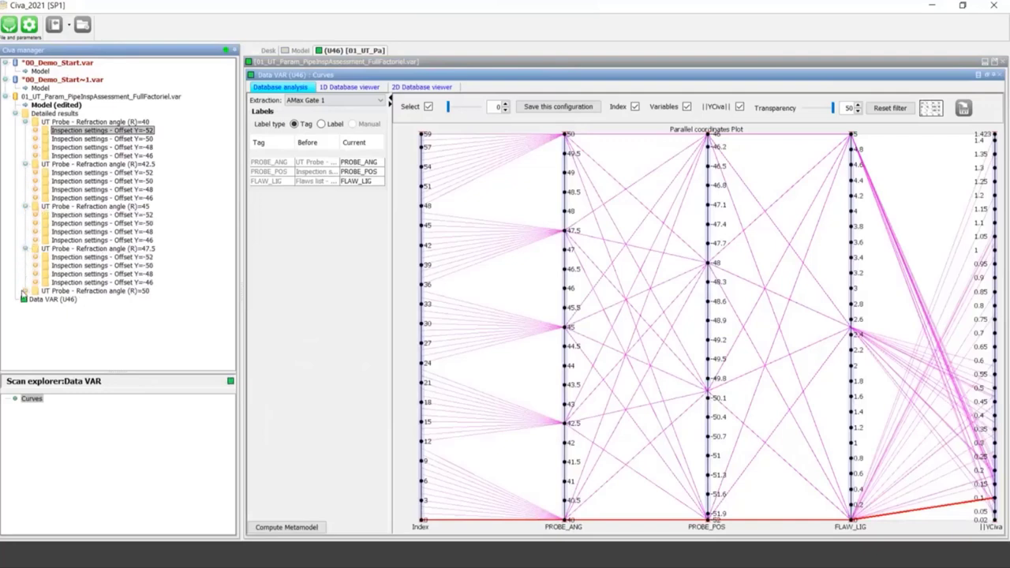
pyautogui.click(25, 291)
pyautogui.click(25, 123)
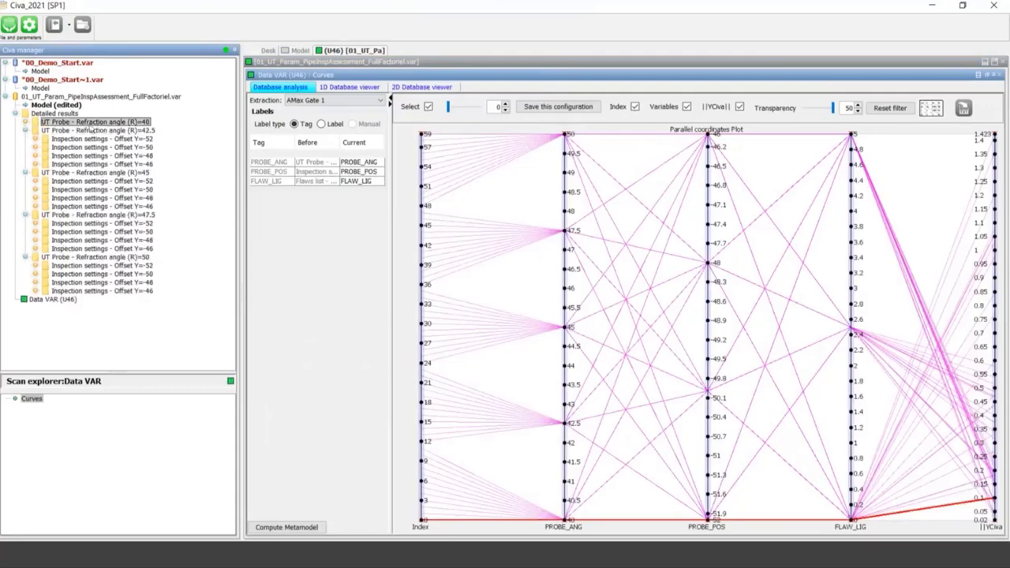
# Plot AMax Gate 1 in the 1D database viewer against the inspection's Offset Y and against the flaw ligament
pyautogui.click(368, 88)
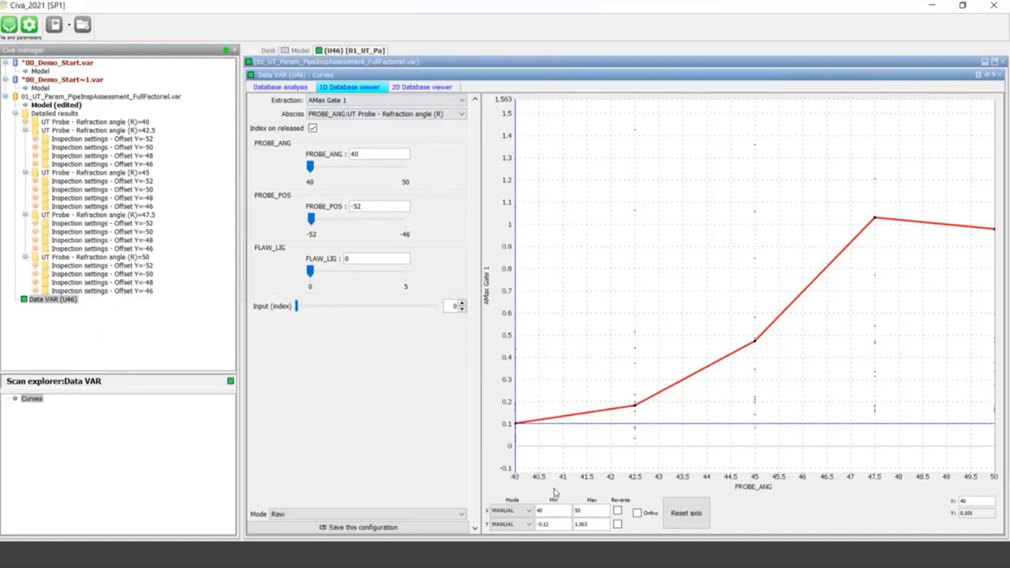
pyautogui.click(371, 113)
pyautogui.click(362, 133)
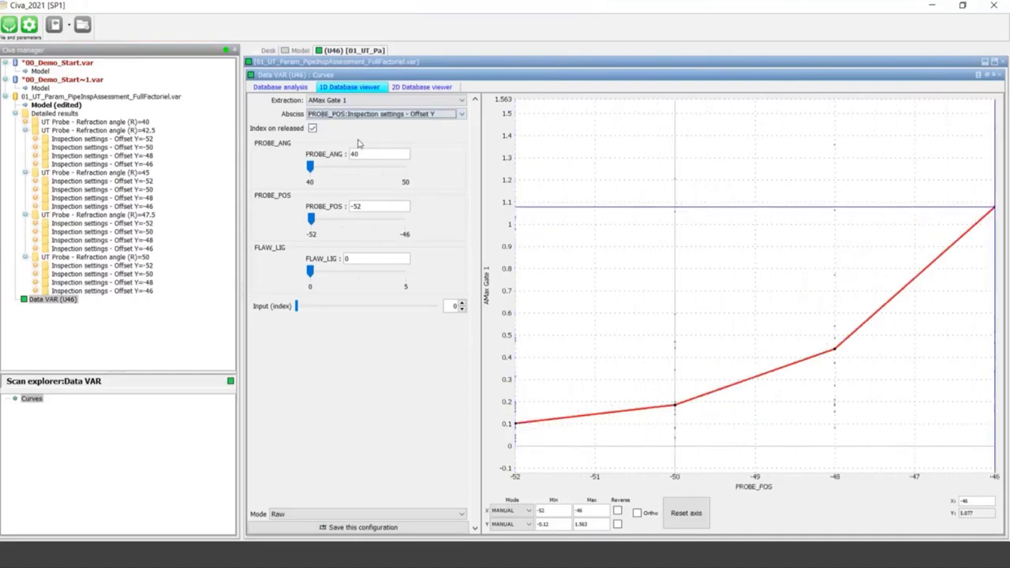
pyautogui.click(359, 113)
pyautogui.click(357, 142)
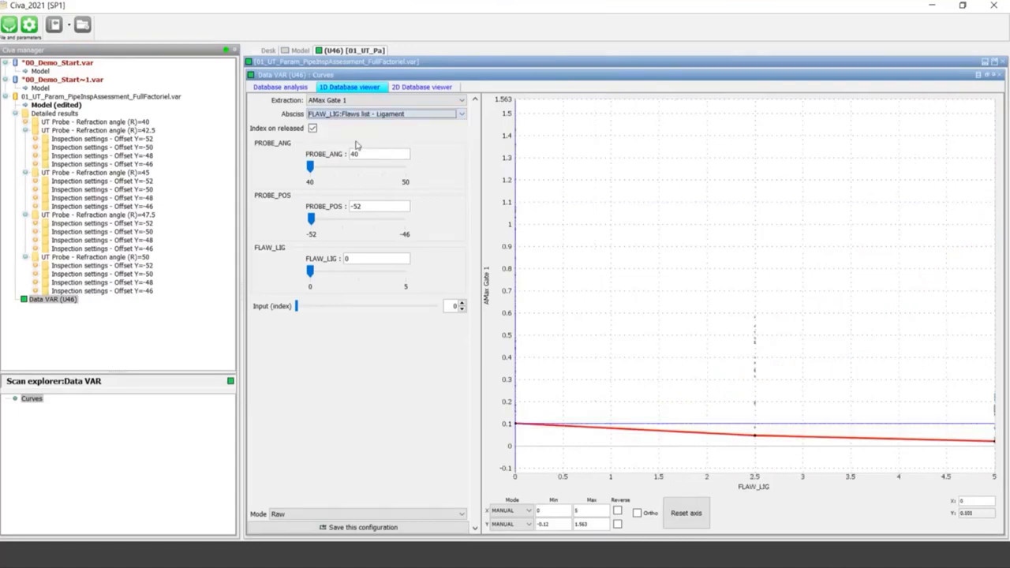
# Explore the ligament curve at several PROBE_ANG values across the range and return PROBE_ANG to 40
pyautogui.click(345, 168)
pyautogui.click(383, 170)
pyautogui.click(402, 167)
pyautogui.click(337, 168)
pyautogui.click(335, 167)
pyautogui.moveTo(333, 168); pyautogui.dragTo(309, 167)
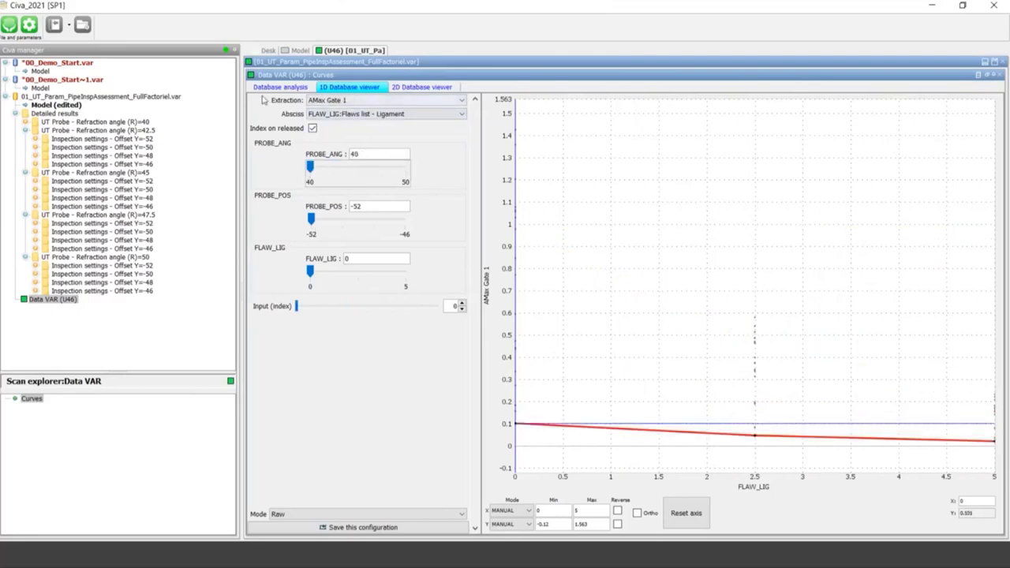
# View the 2D database map of AMax Gate 1, and highlight case 32 in the database analysis' parallel coordinates plot
pyautogui.click(413, 87)
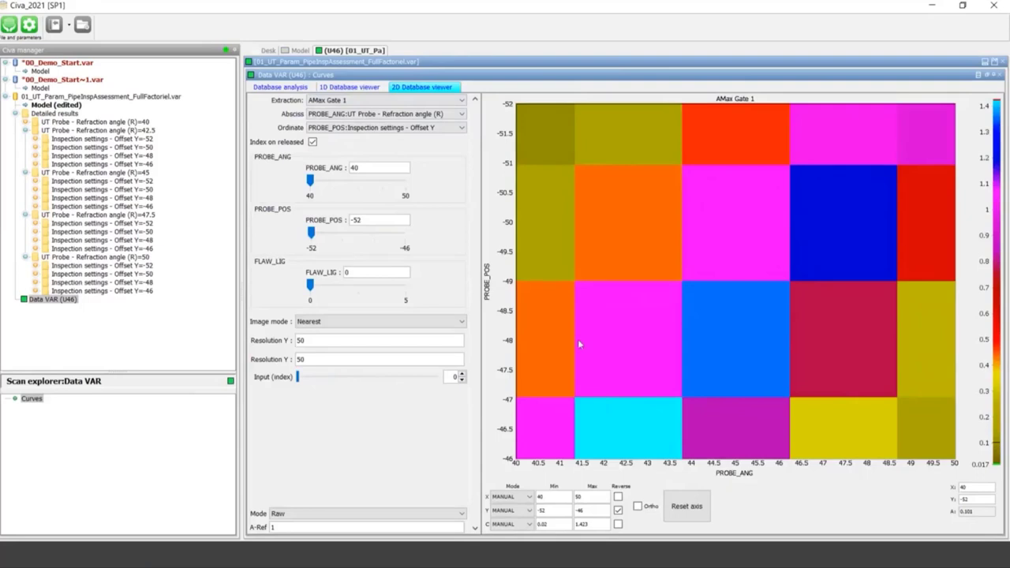
pyautogui.click(281, 88)
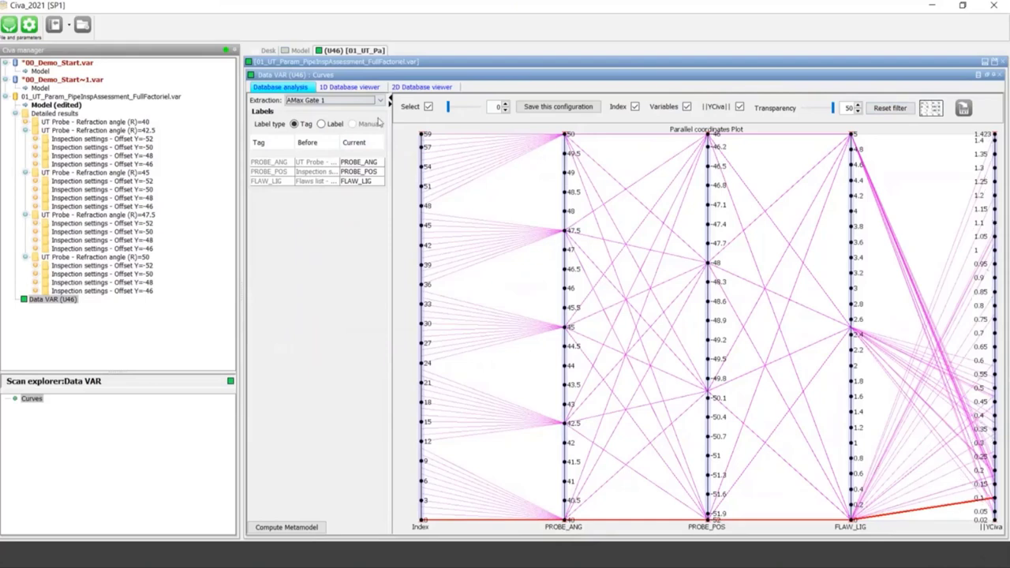
pyautogui.moveTo(449, 110)
pyautogui.mouseDown()
pyautogui.moveTo(485, 111)
pyautogui.moveTo(465, 109)
pyautogui.mouseUp()
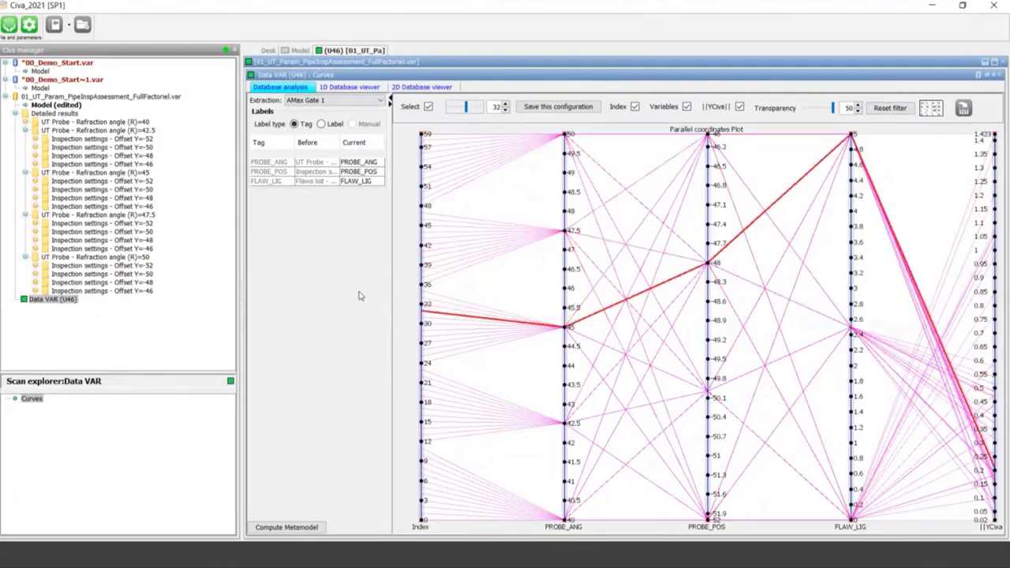
# Compute the metamodel and compare its 1D curve with the database curve, both plotted against the UT probe's refraction angle
pyautogui.click(274, 527)
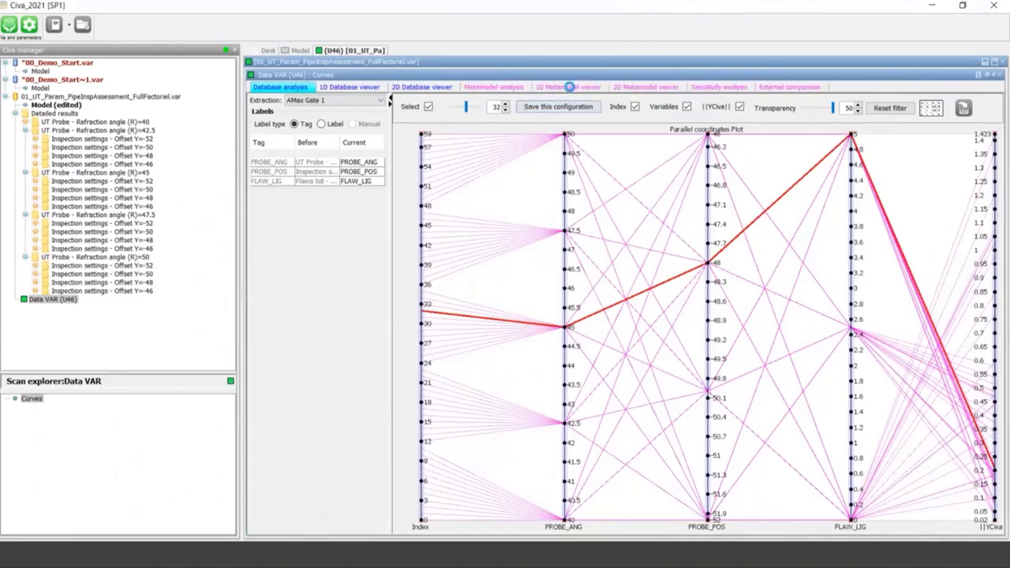
pyautogui.click(568, 87)
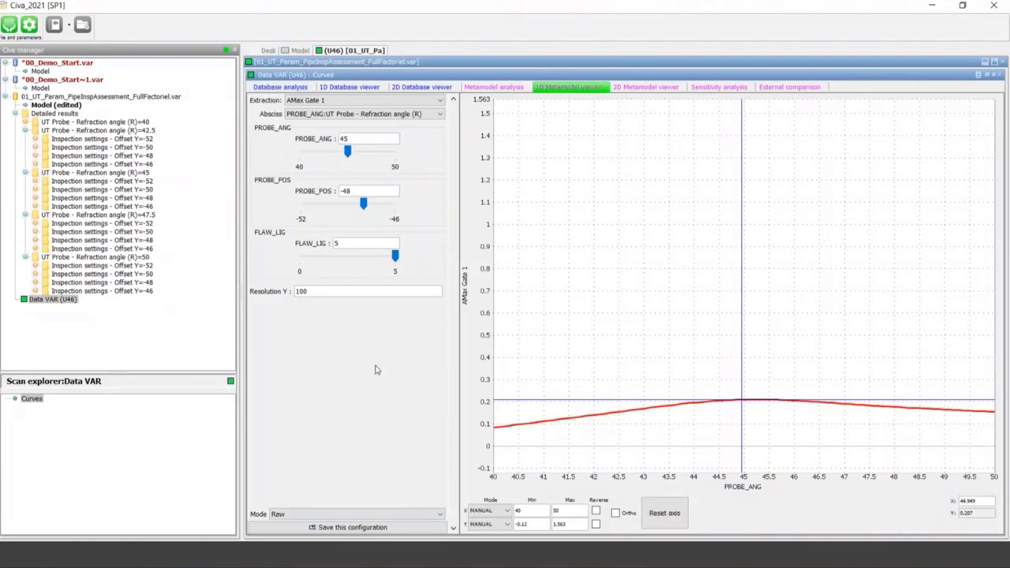
pyautogui.click(368, 88)
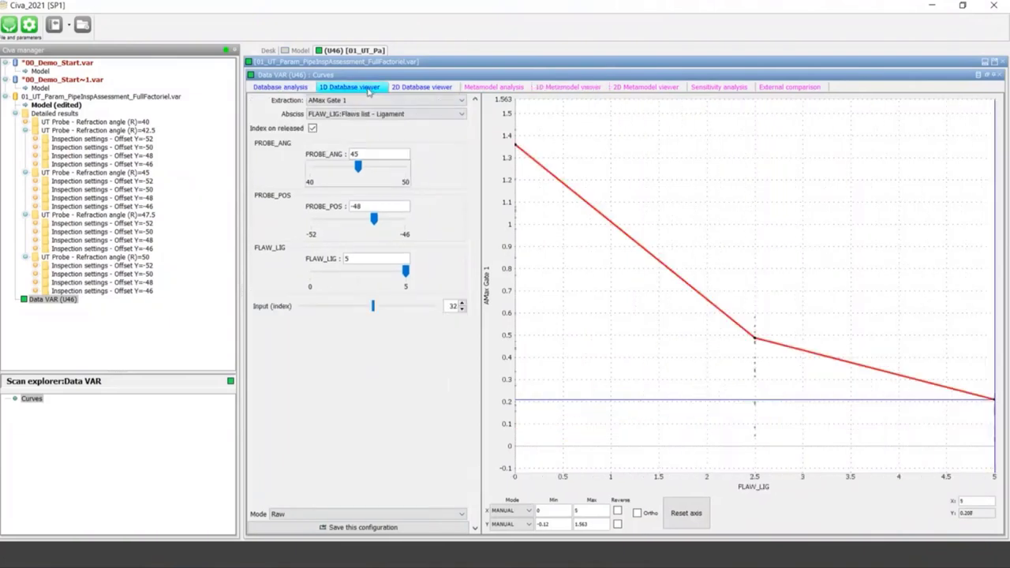
pyautogui.click(371, 115)
pyautogui.click(355, 125)
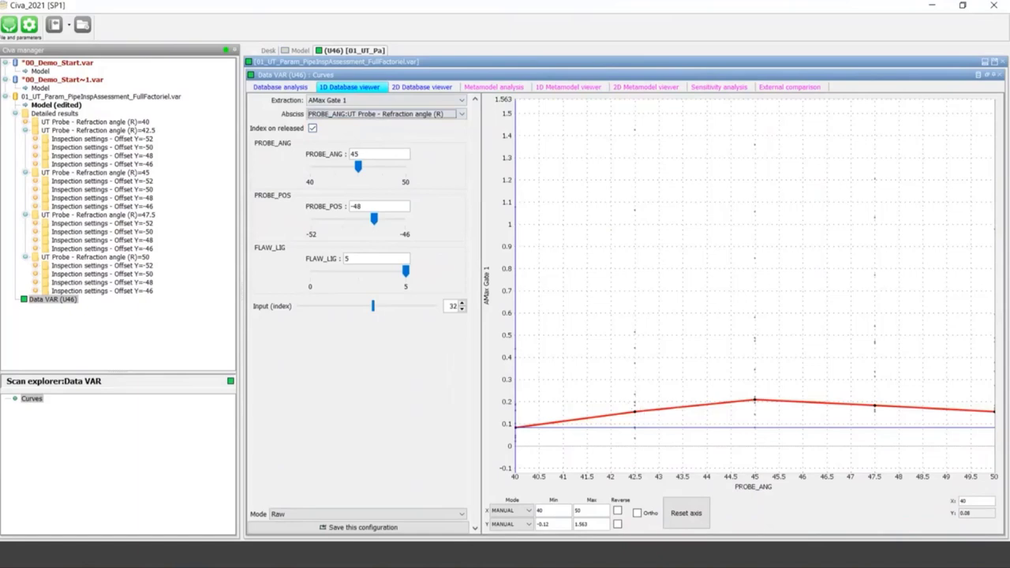
pyautogui.click(580, 89)
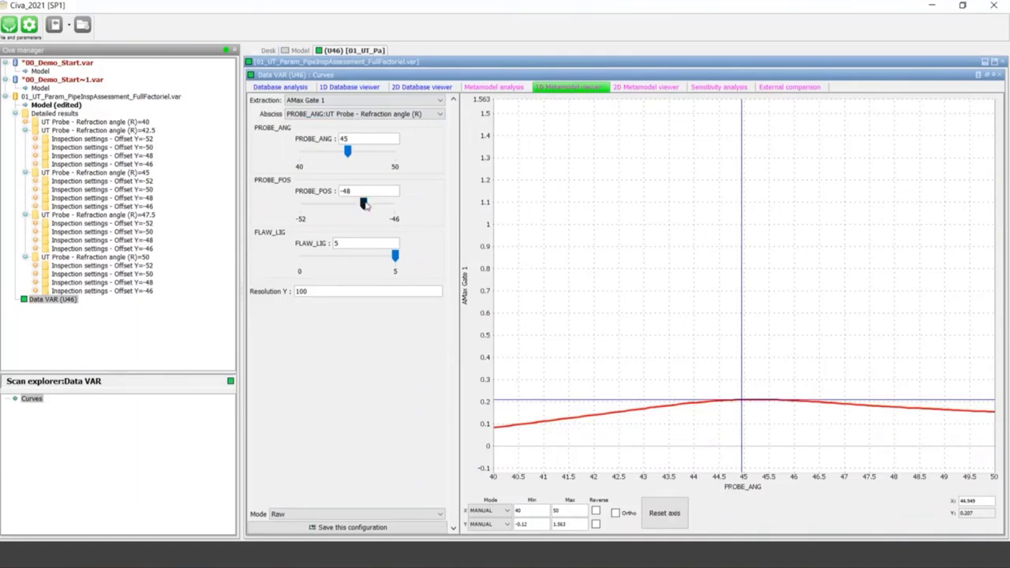
# Vary the 1D metamodel parameters, ending with PROBE_ANG at 45.7, PROBE_POS at -47.44 and FLAW_LIG at 5
pyautogui.moveTo(363, 203); pyautogui.dragTo(394, 204)
pyautogui.moveTo(395, 256)
pyautogui.mouseDown()
pyautogui.moveTo(301, 256)
pyautogui.moveTo(395, 256)
pyautogui.mouseUp()
pyautogui.moveTo(393, 204); pyautogui.dragTo(371, 203)
pyautogui.moveTo(395, 256)
pyautogui.mouseDown()
pyautogui.moveTo(303, 257)
pyautogui.moveTo(394, 256)
pyautogui.mouseUp()
pyautogui.moveTo(347, 151)
pyautogui.mouseDown()
pyautogui.moveTo(323, 154)
pyautogui.moveTo(390, 154)
pyautogui.moveTo(354, 153)
pyautogui.mouseUp()
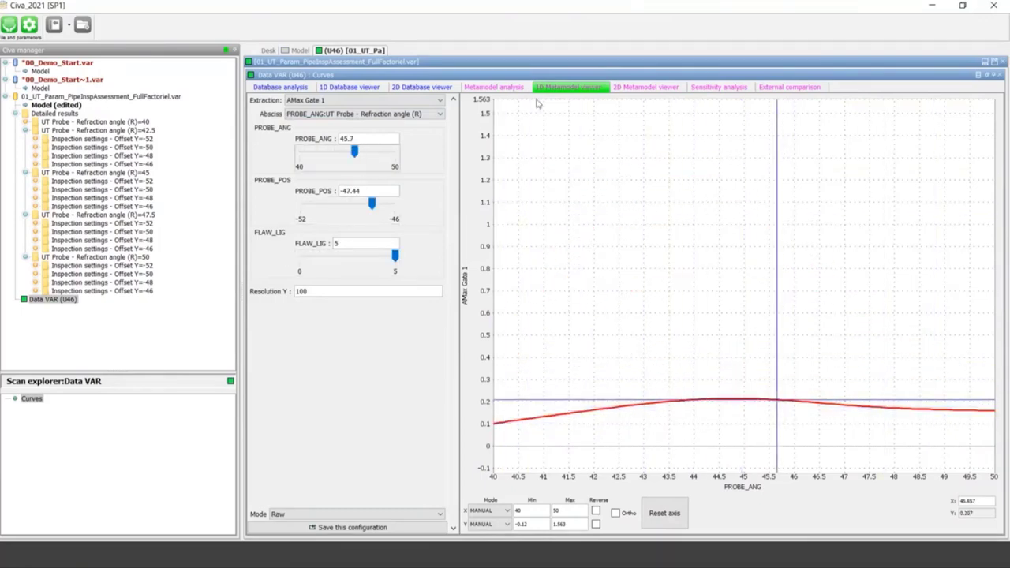
# Display the 2D metamodel map of refraction angle against Offset Y with FLAW_LIG set to 0
pyautogui.click(642, 87)
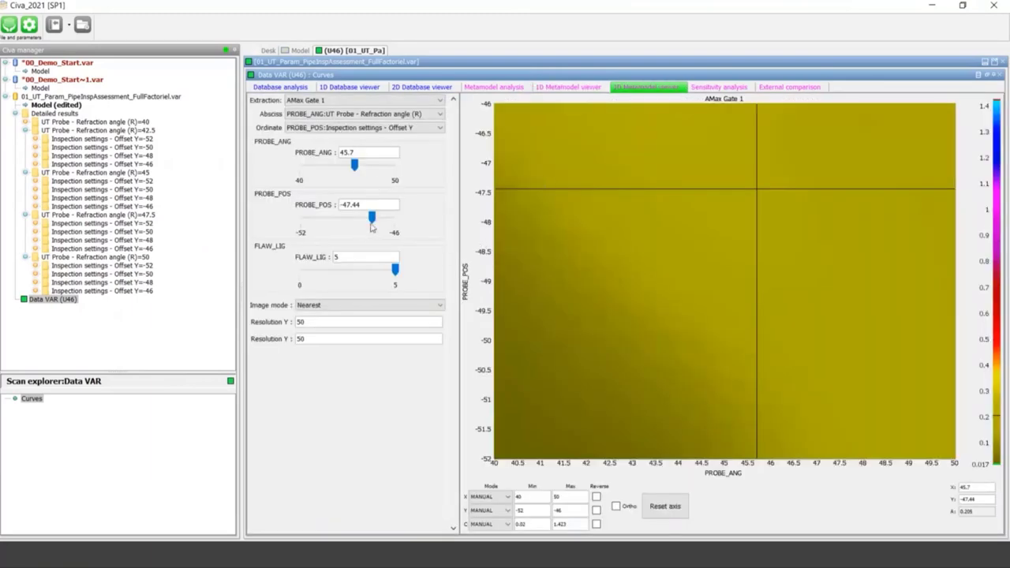
pyautogui.moveTo(394, 269); pyautogui.dragTo(299, 269)
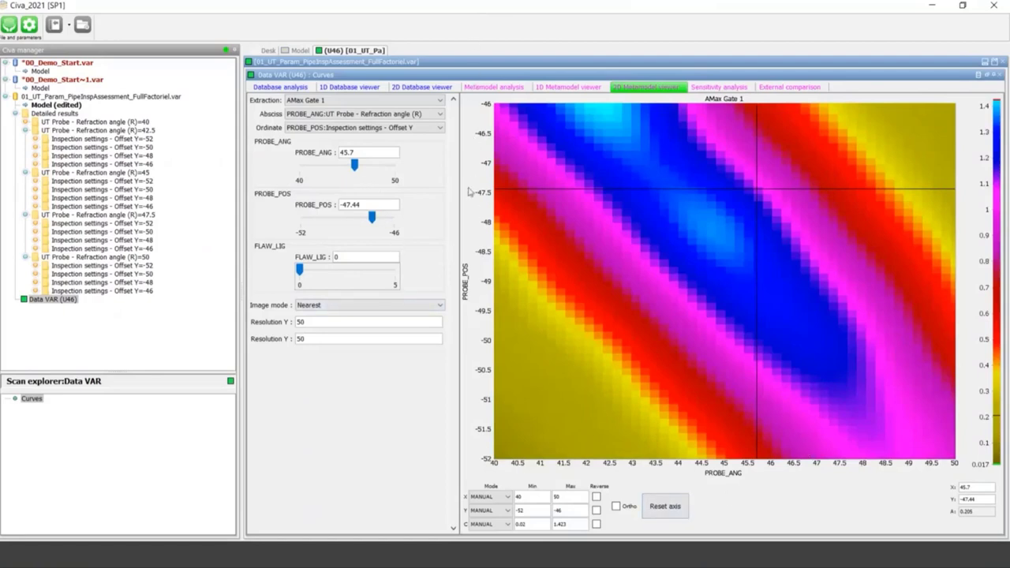
pyautogui.moveTo(298, 273); pyautogui.dragTo(266, 266)
# Examine how much each parameter influences AMax Gate 1 in the sensitivity analysis, and return to the database analysis
pyautogui.click(721, 86)
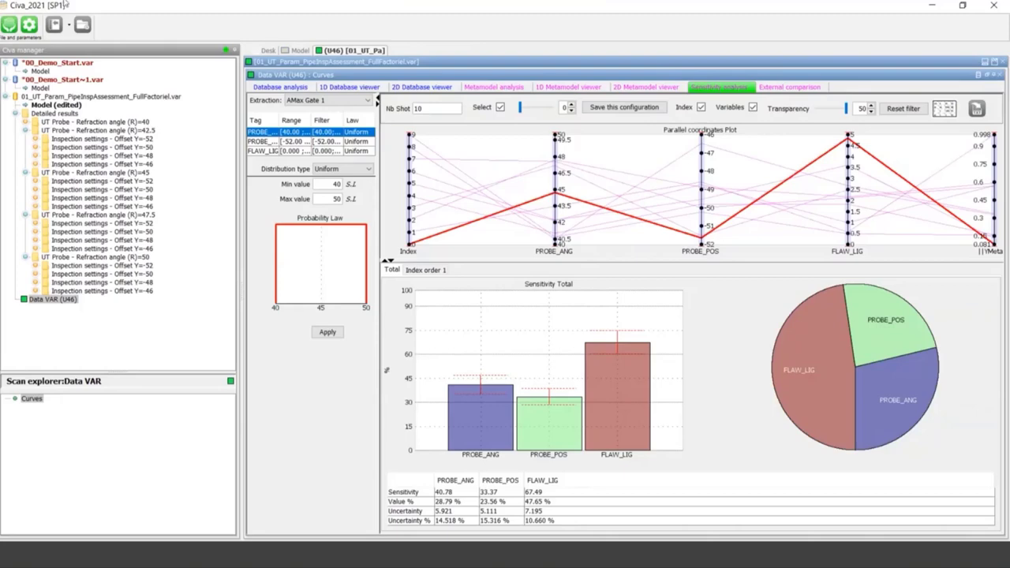
pyautogui.click(281, 87)
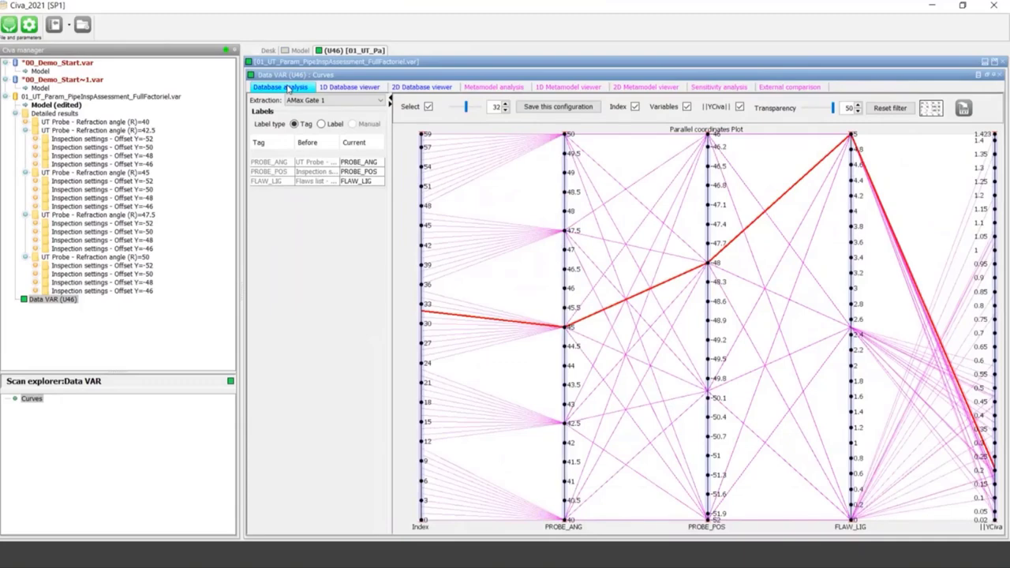
# Switch to the PowerPoint presentation CIVA_2021_Webinar_final.pptx and resume the slide show from "Parametric studies" to the "CIVA Script" slide
pyautogui.click(473, 557)
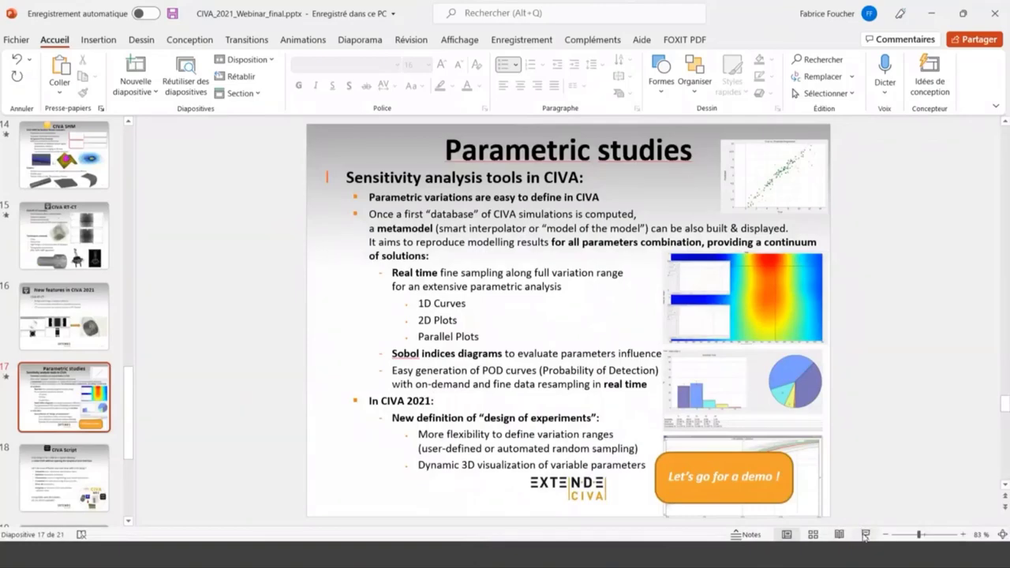
pyautogui.click(865, 535)
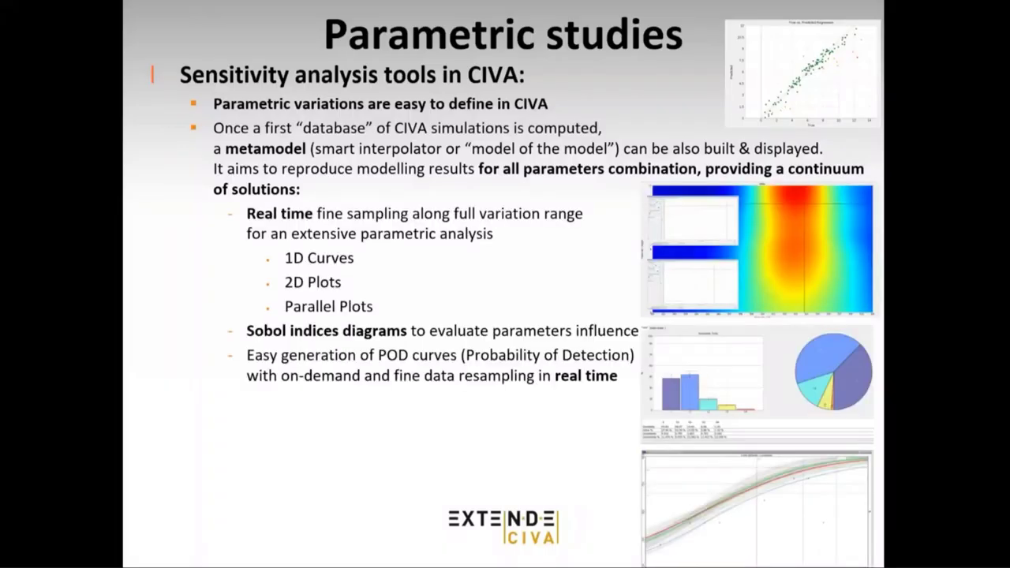
pyautogui.press('Right')
pyautogui.press('Right')
pyautogui.press('Right')
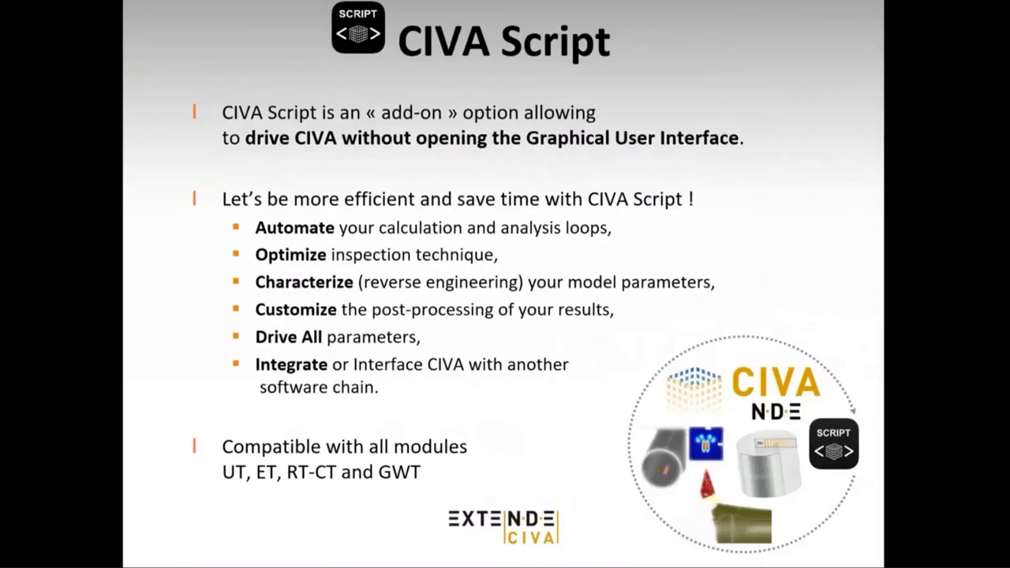